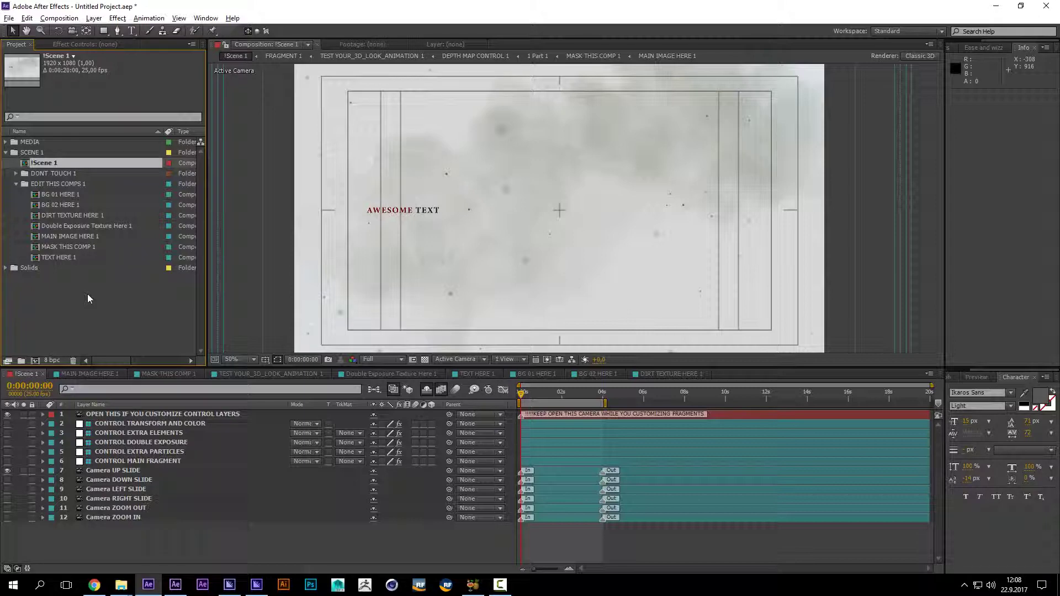
Step: Open the file import dialog and browse the images in the MEDIA folder
left_click(66, 298)
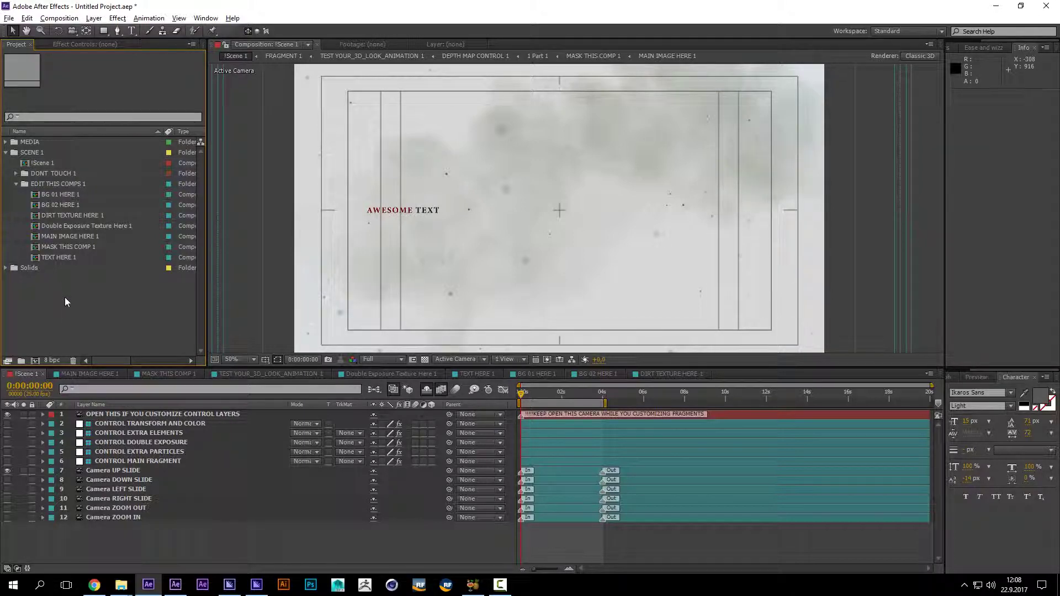
double_click(65, 297)
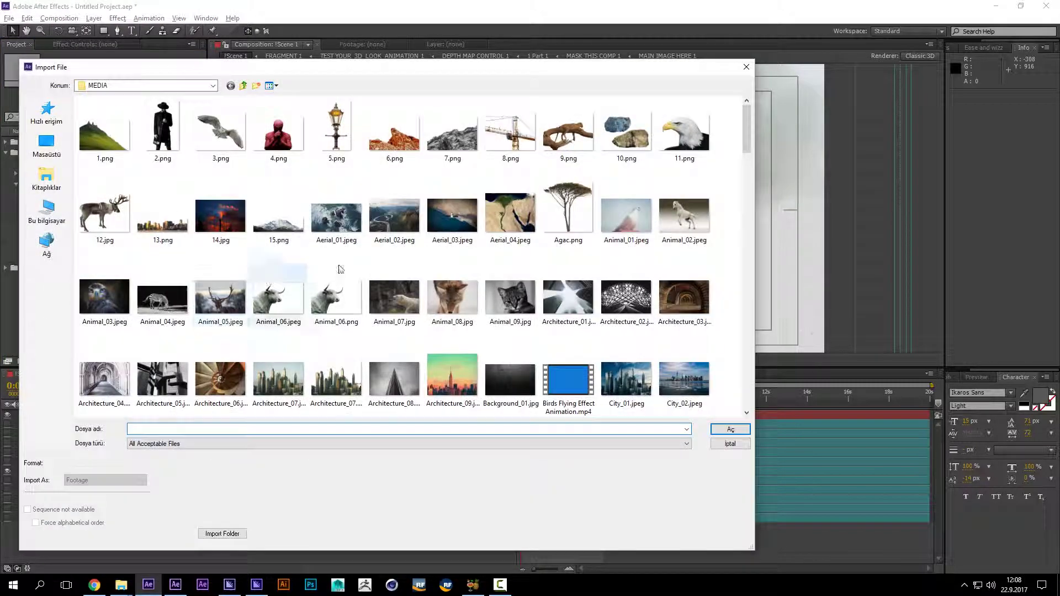
scroll(386, 270, "down", 2)
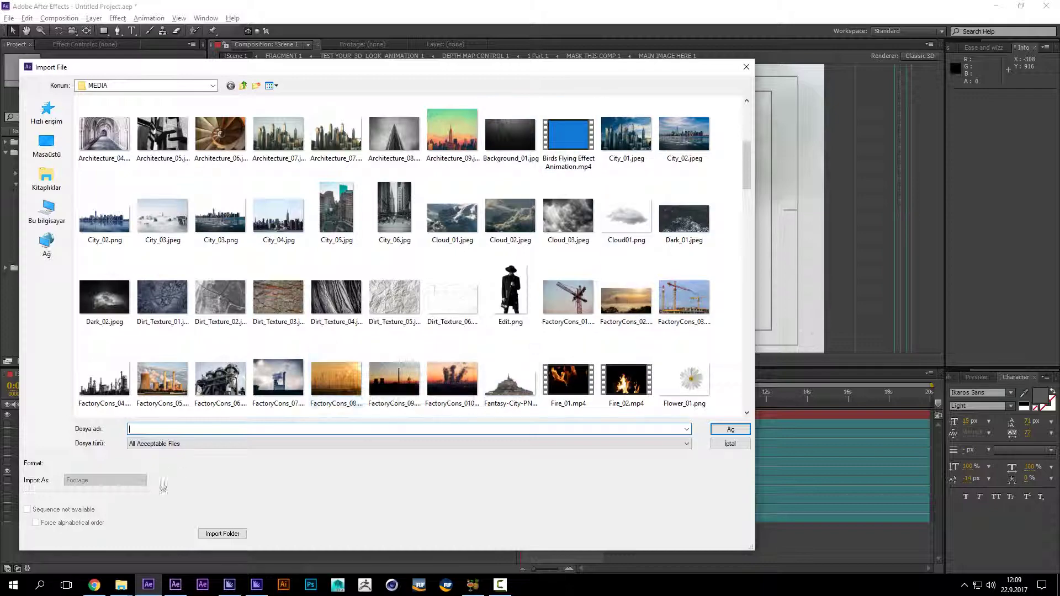
Step: Switch to the browser, view the Pexels and Unsplash free stock photo sites, and return to the After Effects import dialog
left_click(94, 584)
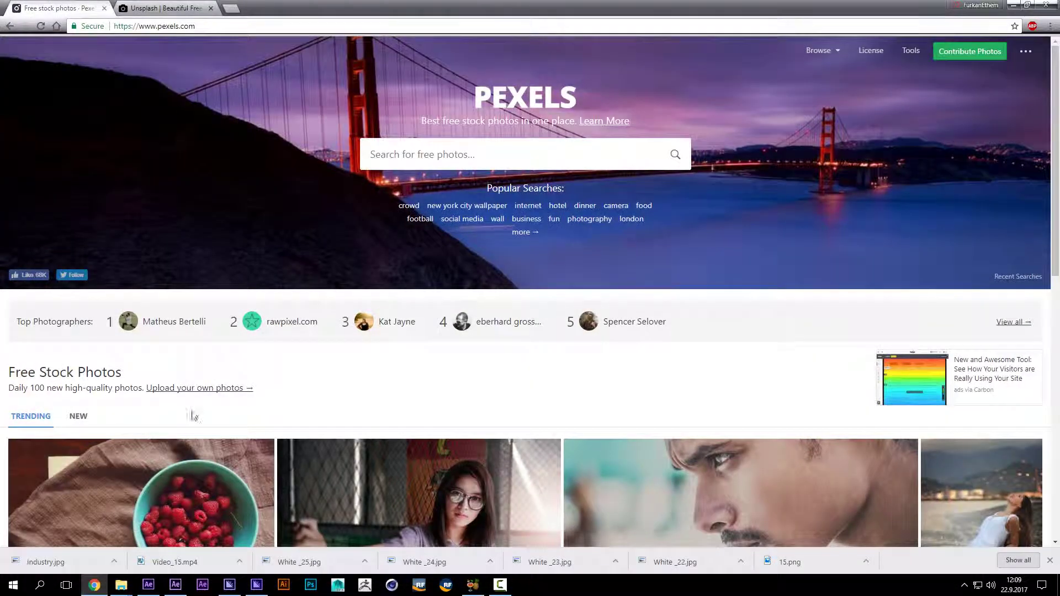
left_click(165, 27)
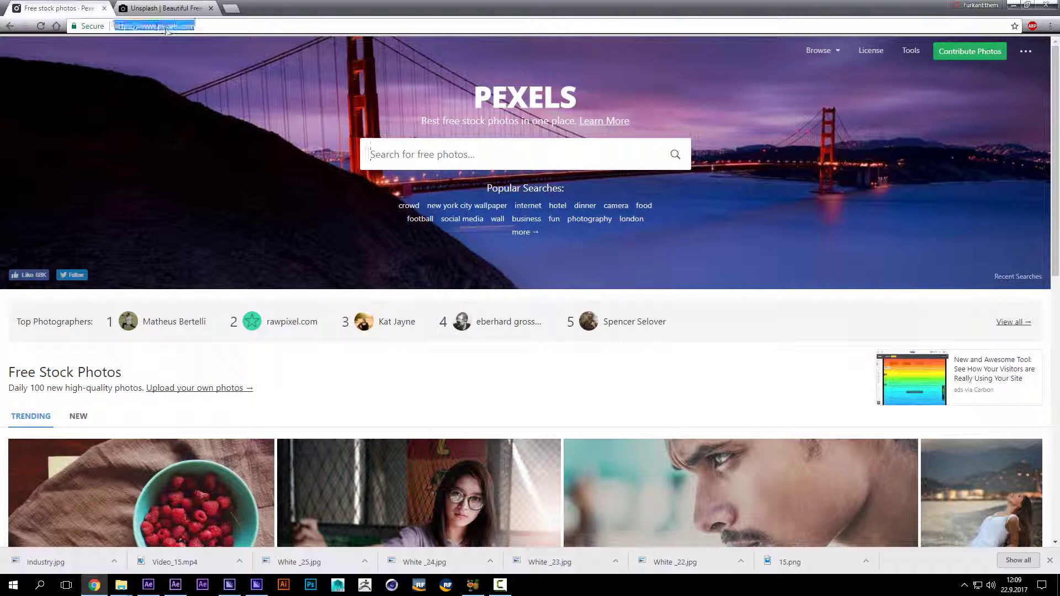
left_click(170, 9)
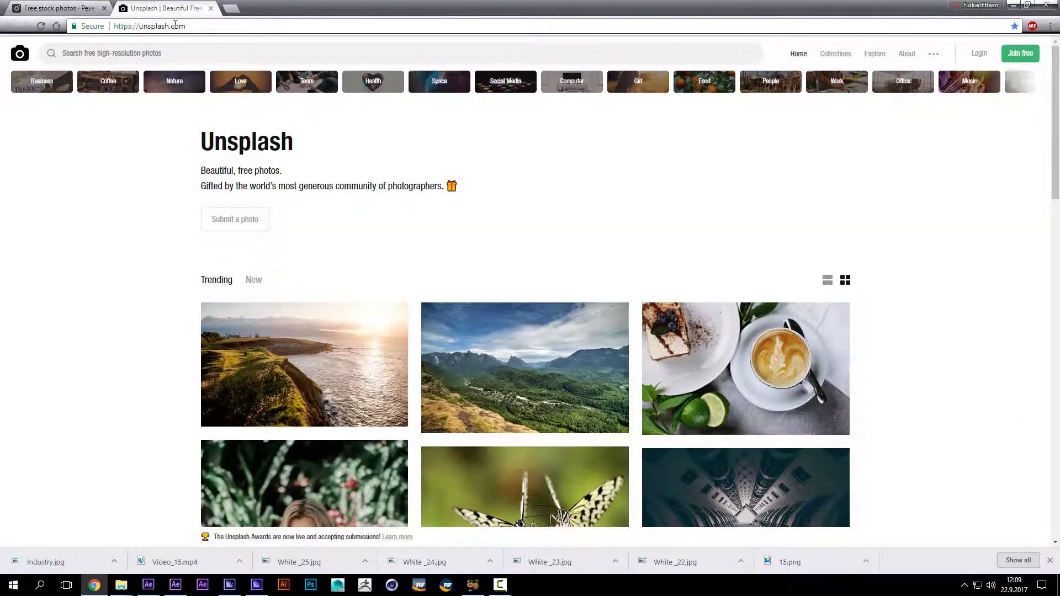
left_click(175, 26)
left_click(61, 9)
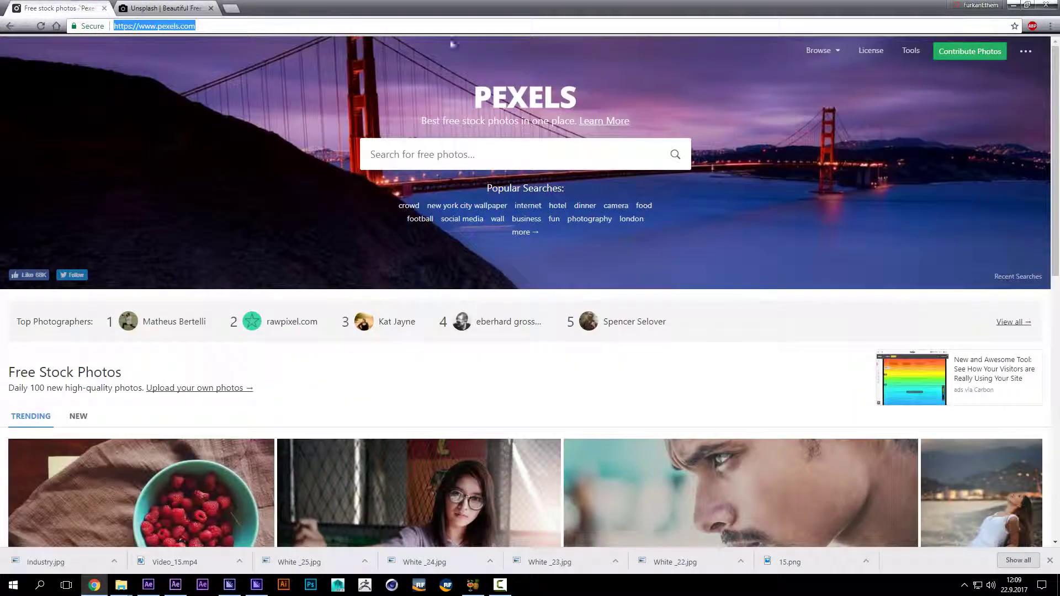
key("alt+Tab")
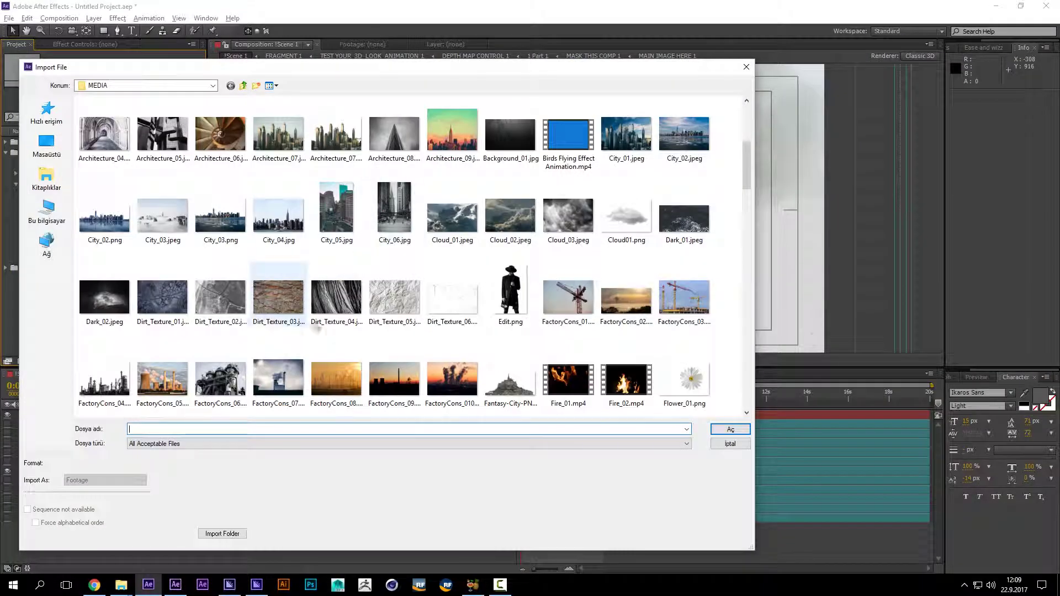
Step: Import Edit.png from the MEDIA folder as footage
left_click(513, 292)
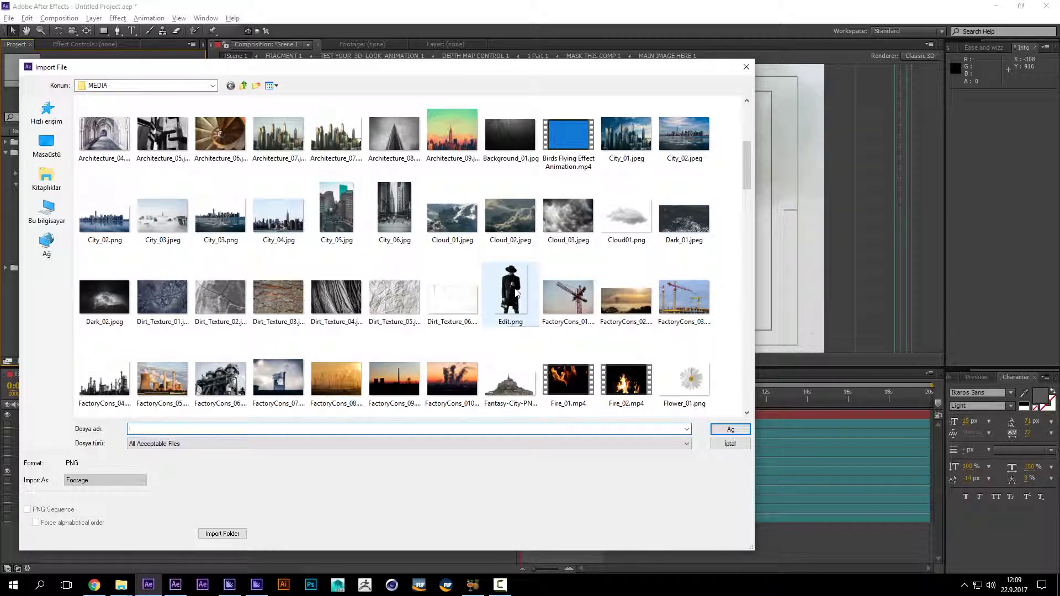
left_click(735, 430)
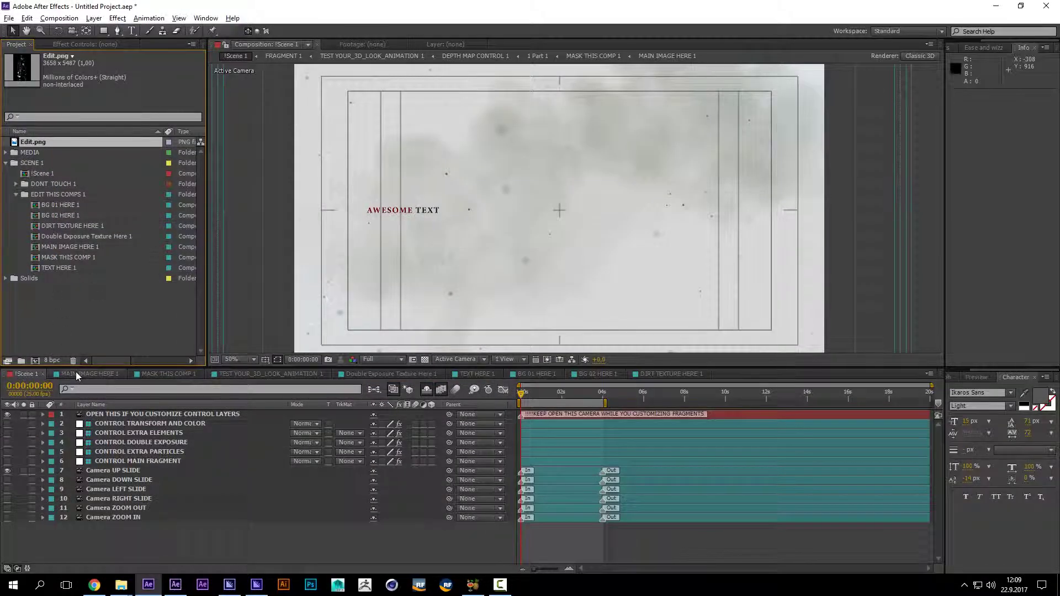
Step: Open the MAIN IMAGE HERE 1 composition from EDIT THIS COMPS 1 and add Edit.png to it as a layer
left_click(48, 184)
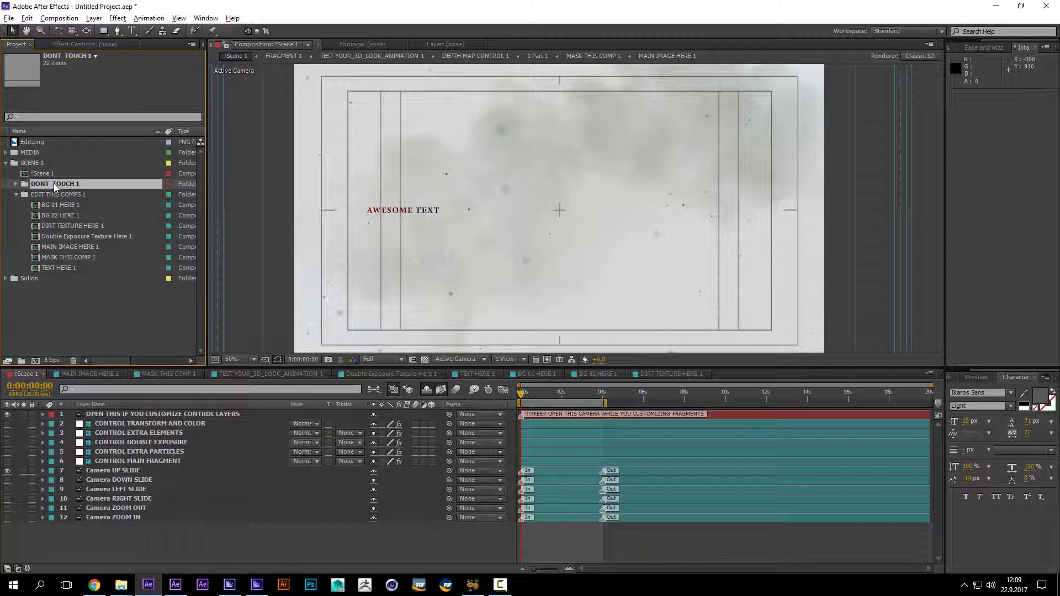
left_click(51, 193)
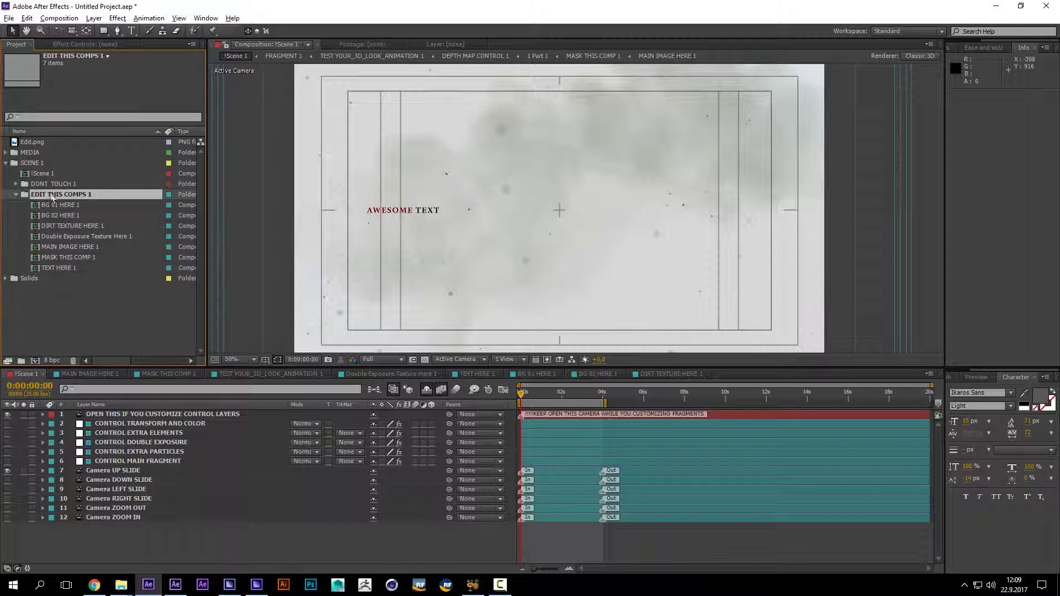
double_click(67, 247)
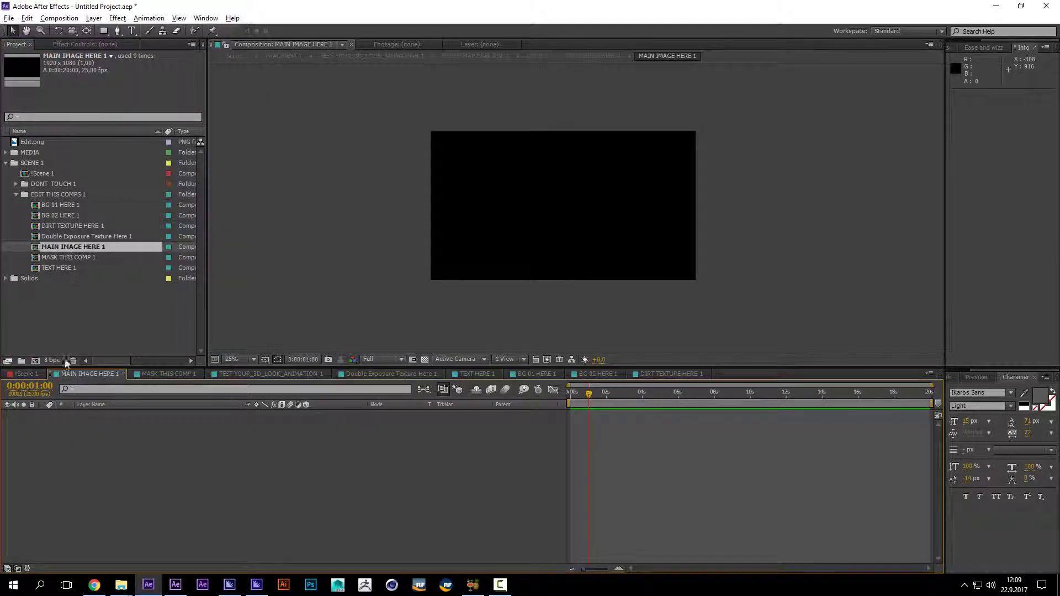
left_click(25, 374)
left_click(87, 374)
left_click_drag(32, 142, 144, 432)
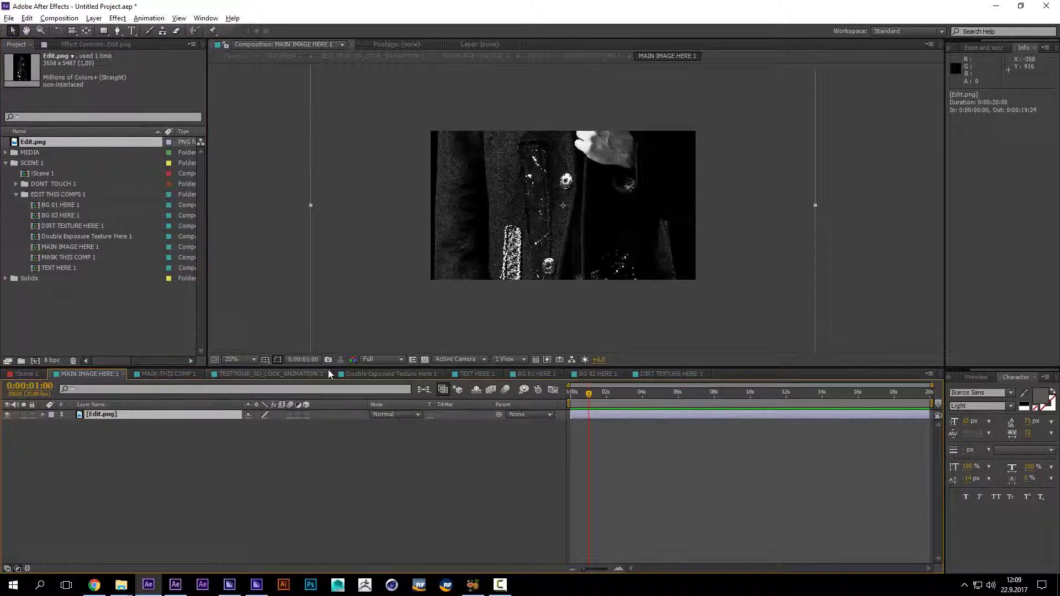
Step: Scale the Edit.png layer to 35% and position it at about 912, 1016 so the hat and upper body fit the frame
key("s")
left_click_drag(279, 423, 241, 418)
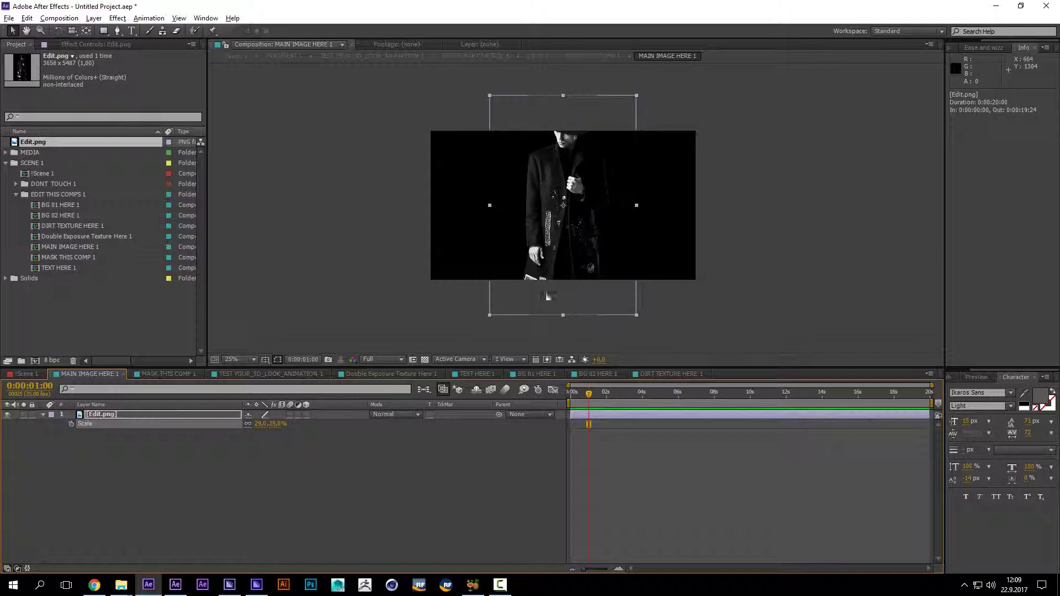
left_click_drag(590, 185, 584, 234)
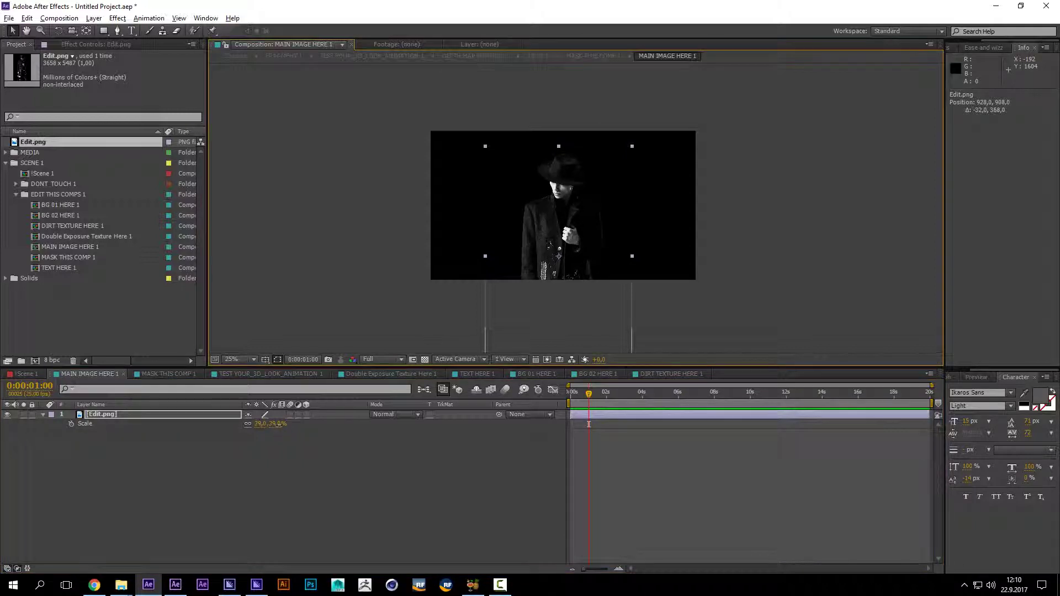
left_click_drag(278, 424, 282, 425)
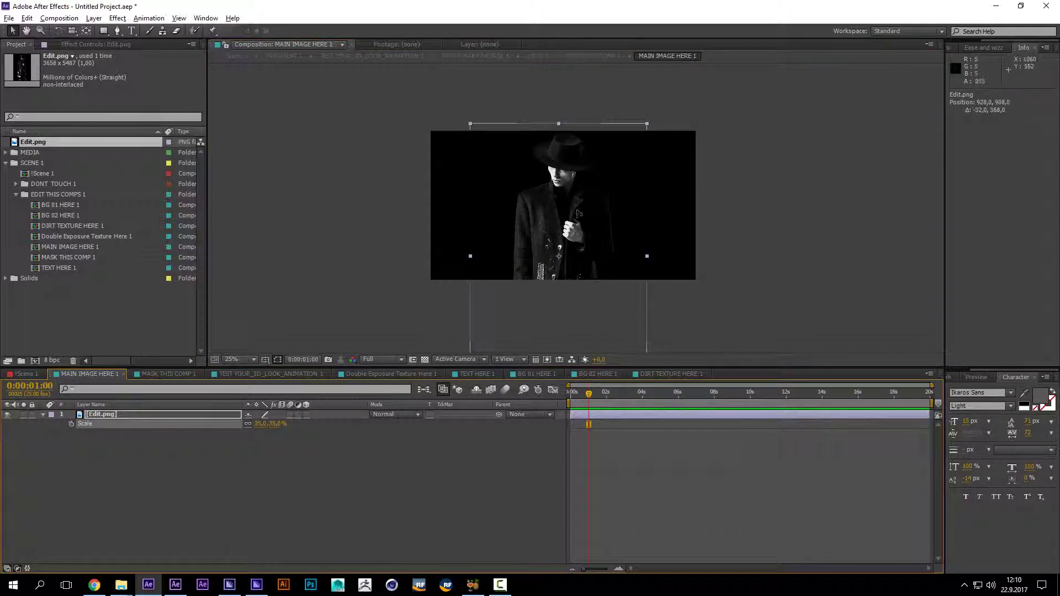
left_click_drag(578, 212, 574, 227)
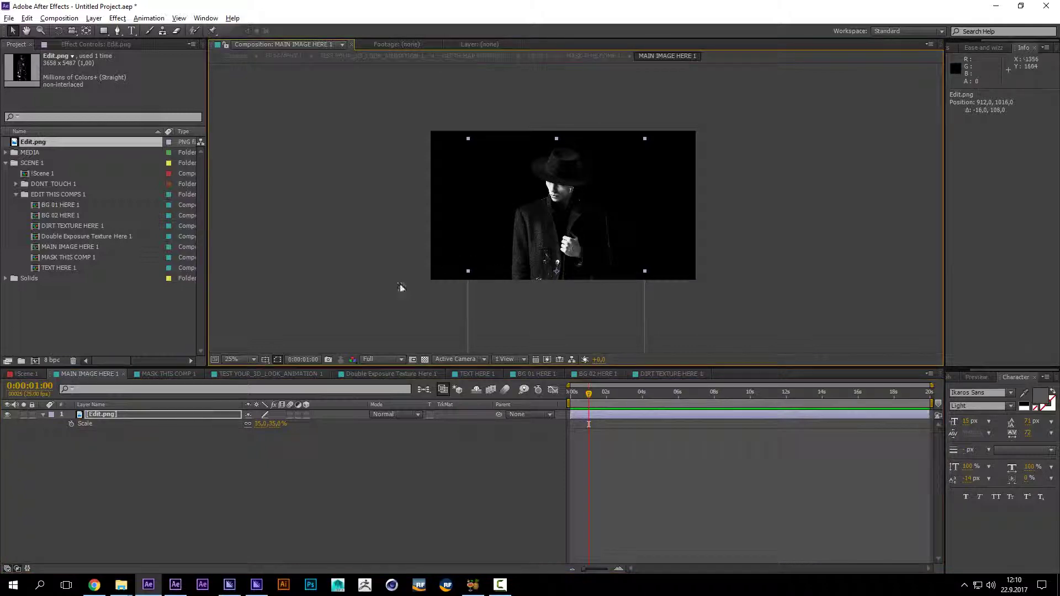
left_click(43, 414)
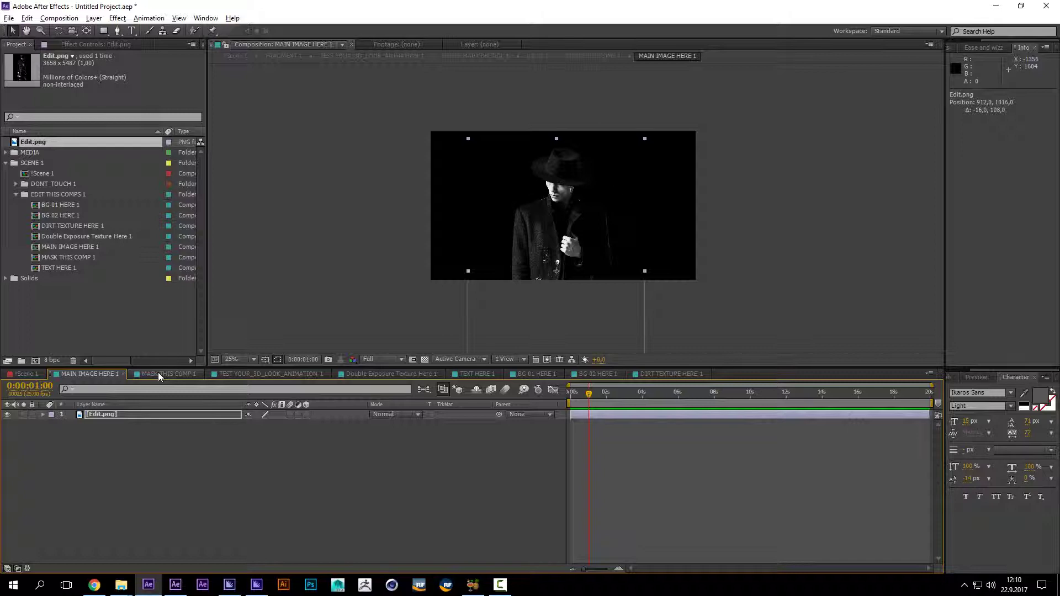
Step: Open the MASK THIS COMP 1 composition and examine its five masking sections from the nearest to the furthest points
left_click(75, 257)
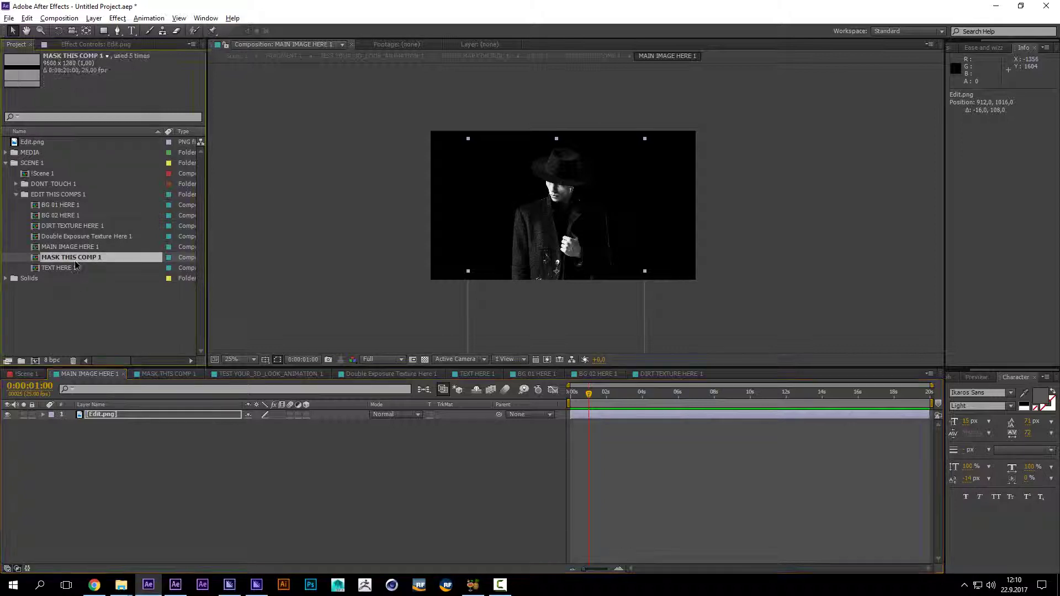
left_click(158, 373)
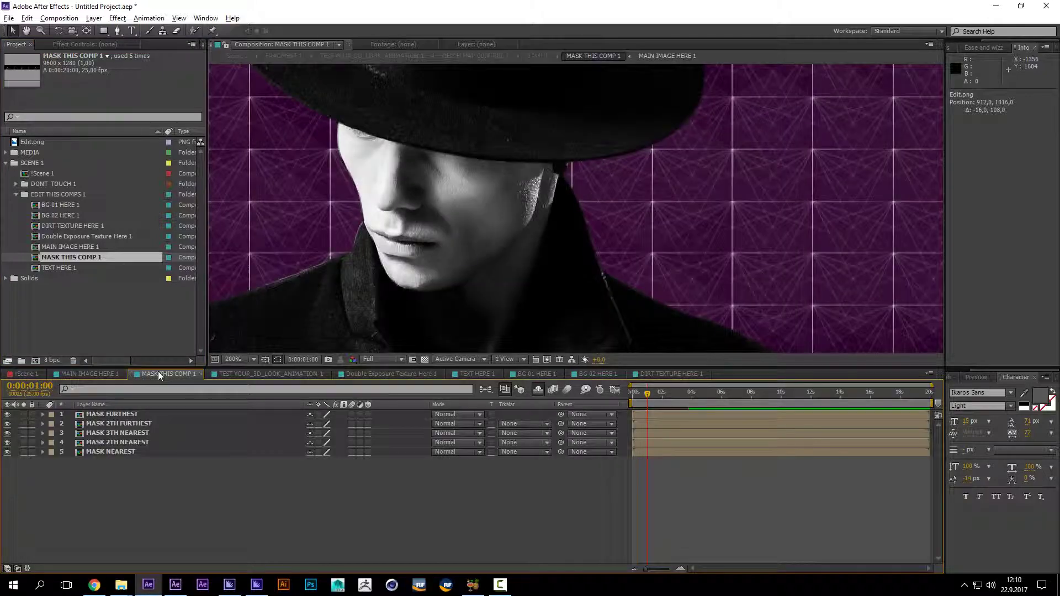
scroll(485, 203, "down", 4)
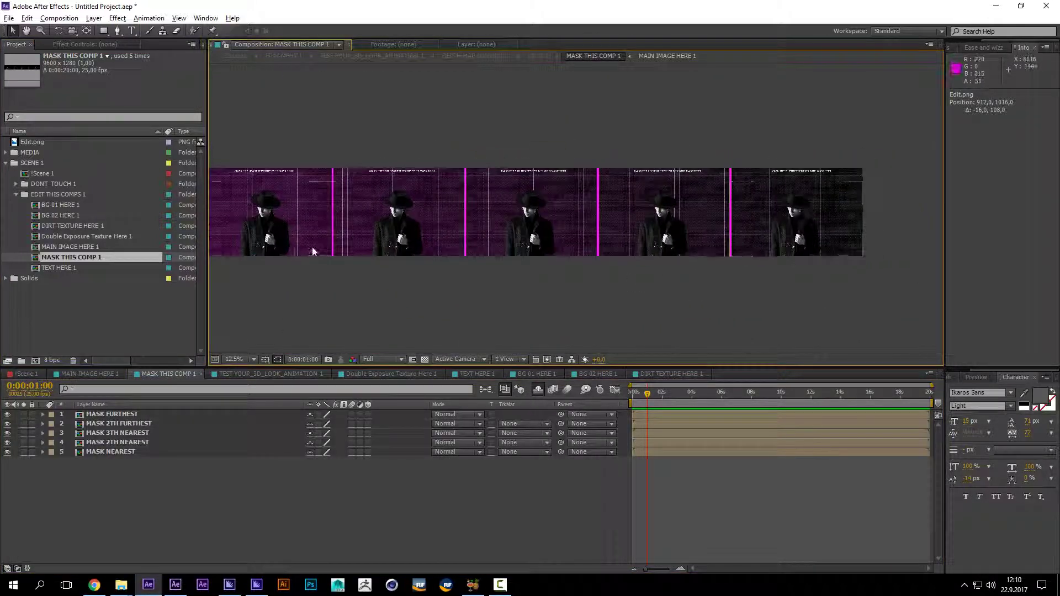
left_click_drag(350, 265, 591, 268)
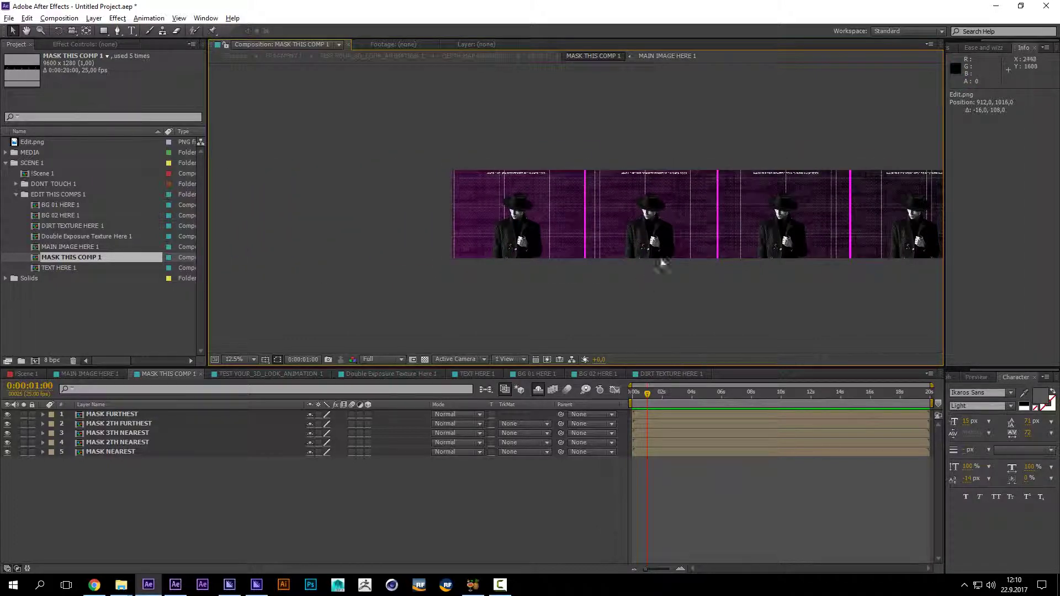
scroll(560, 243, "up", 2)
scroll(499, 201, "up", 2)
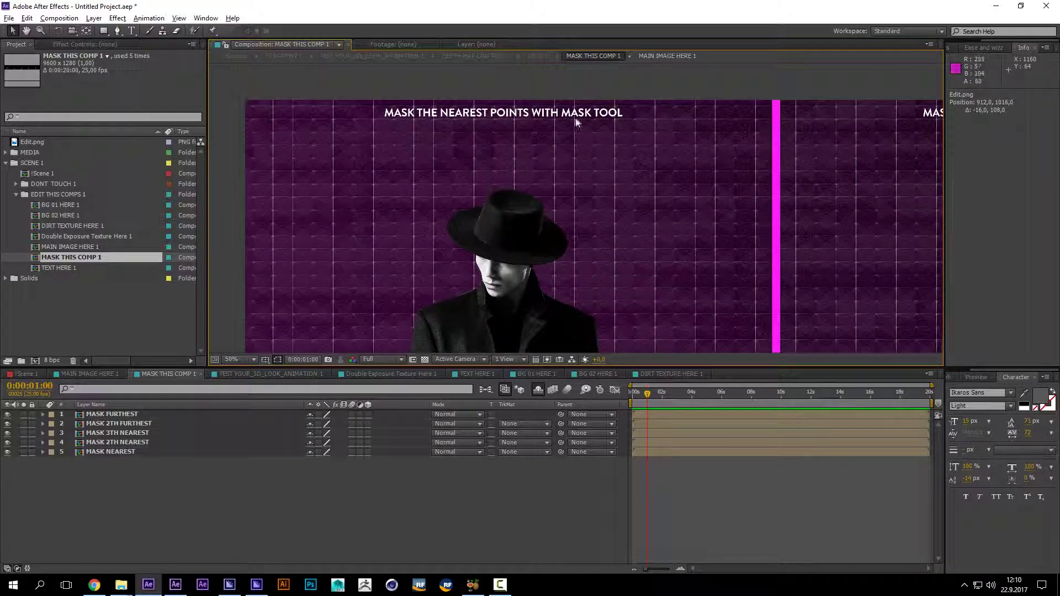
scroll(576, 122, "down", 2)
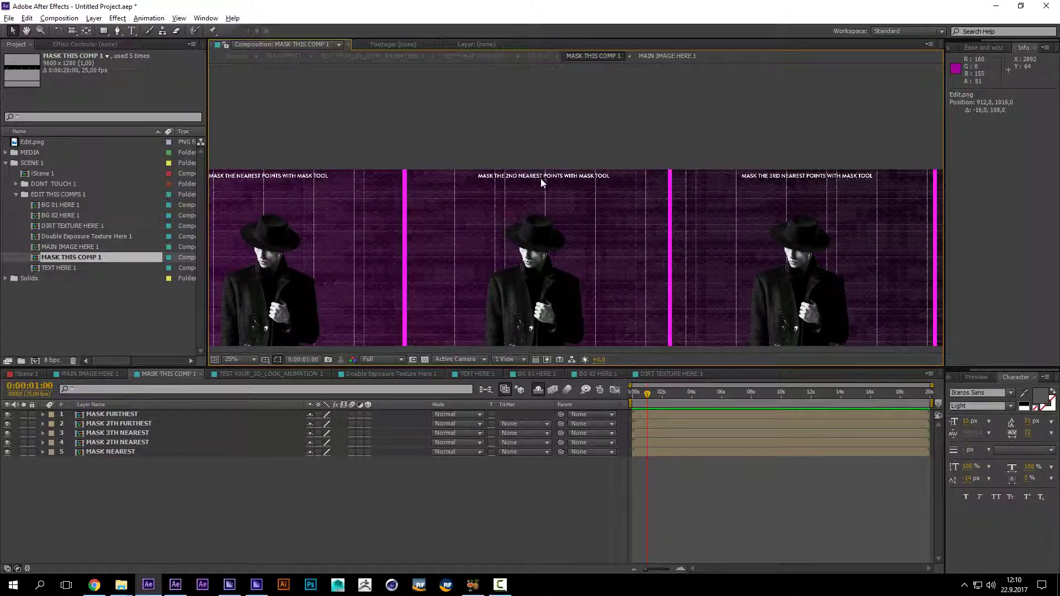
scroll(791, 194, "right", 10)
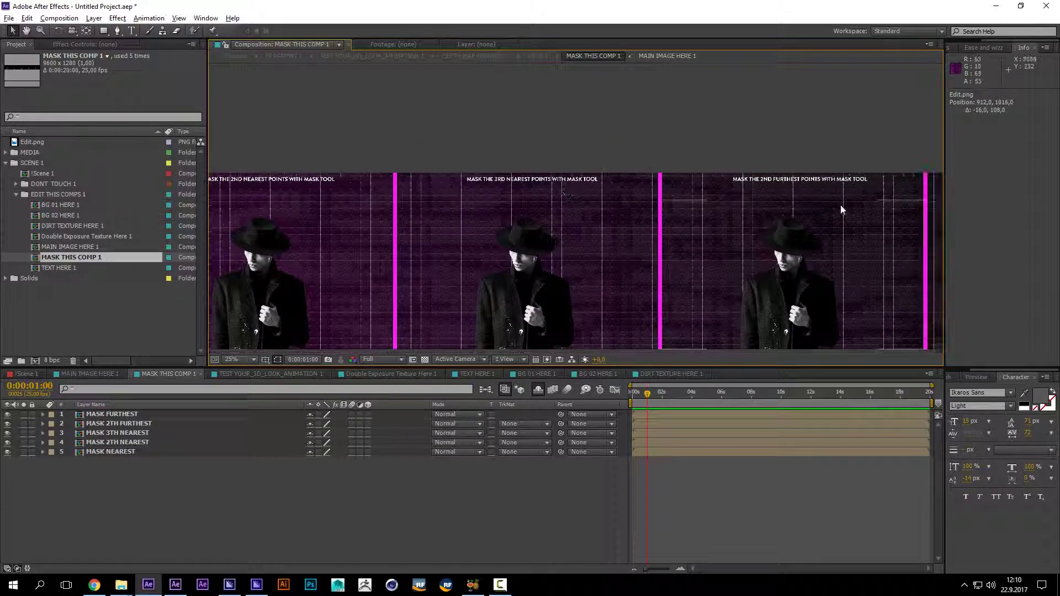
scroll(624, 194, "right", 8)
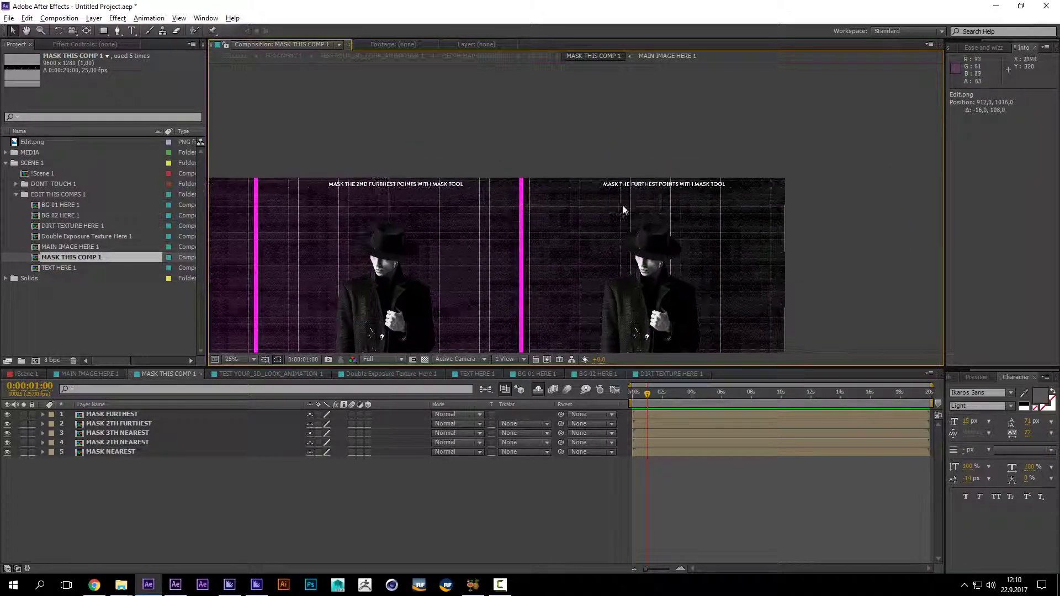
left_click_drag(424, 316, 977, 260)
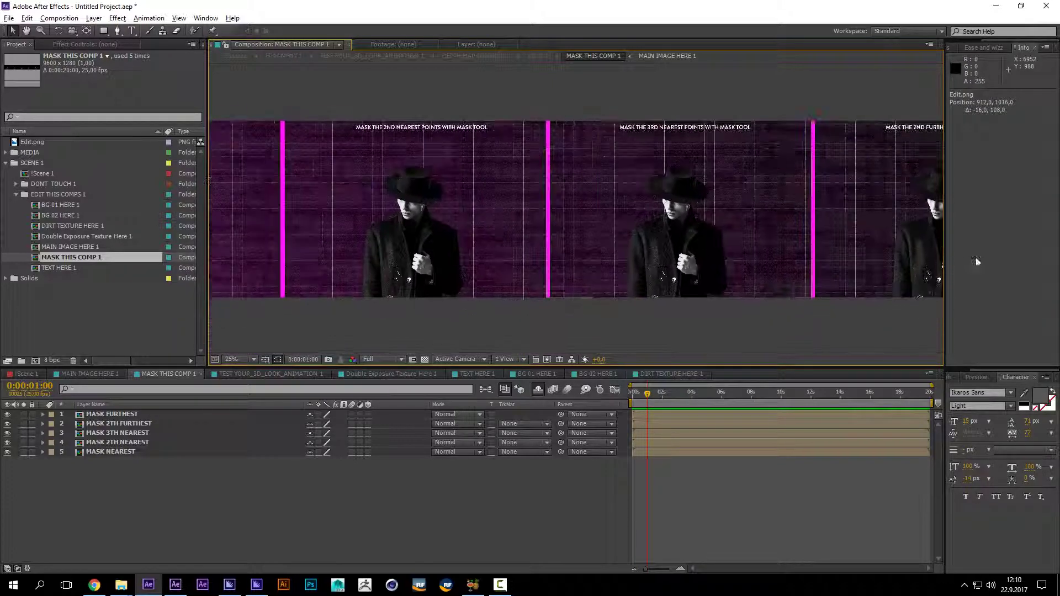
left_click_drag(446, 265, 636, 264)
scroll(636, 263, "up", 1)
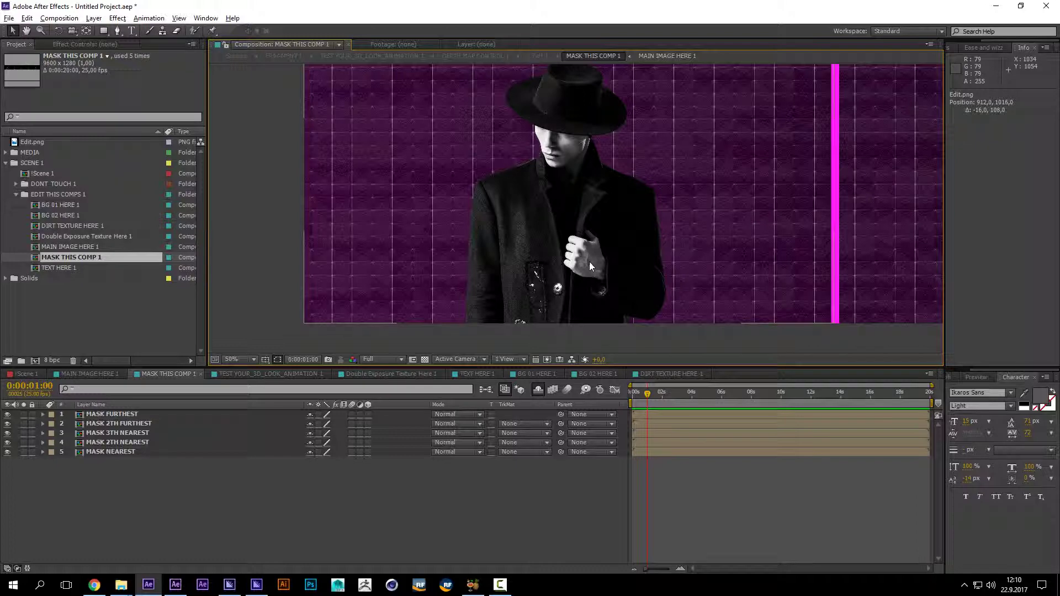
Step: Start a Pen tool mask on the MASK NEAREST layer at the outer edge of the hat's left brim
left_click(134, 453)
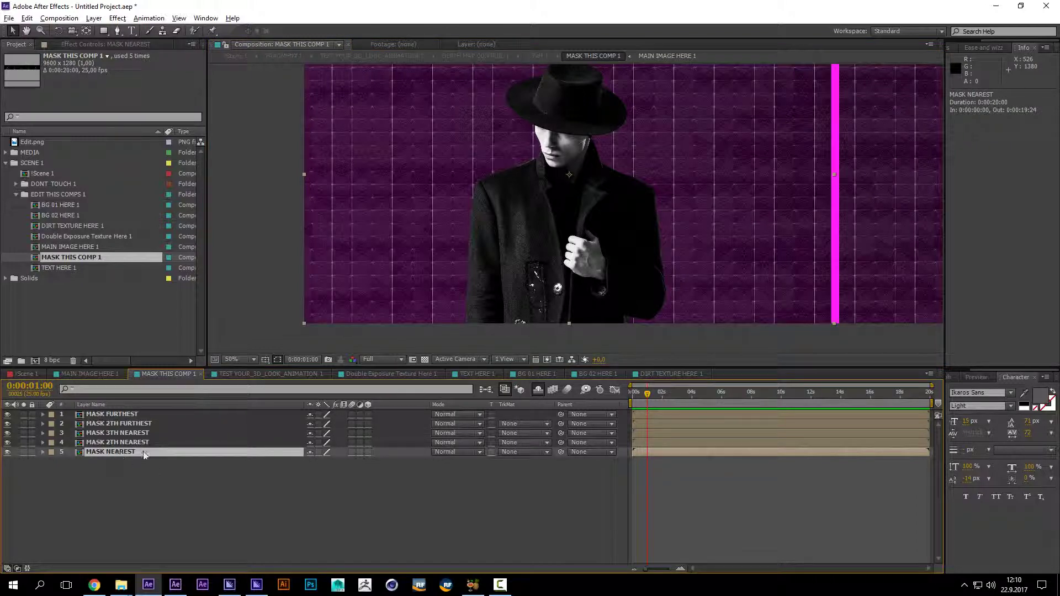
left_click(117, 31)
left_click_drag(579, 242, 564, 191)
scroll(564, 192, "up", 10)
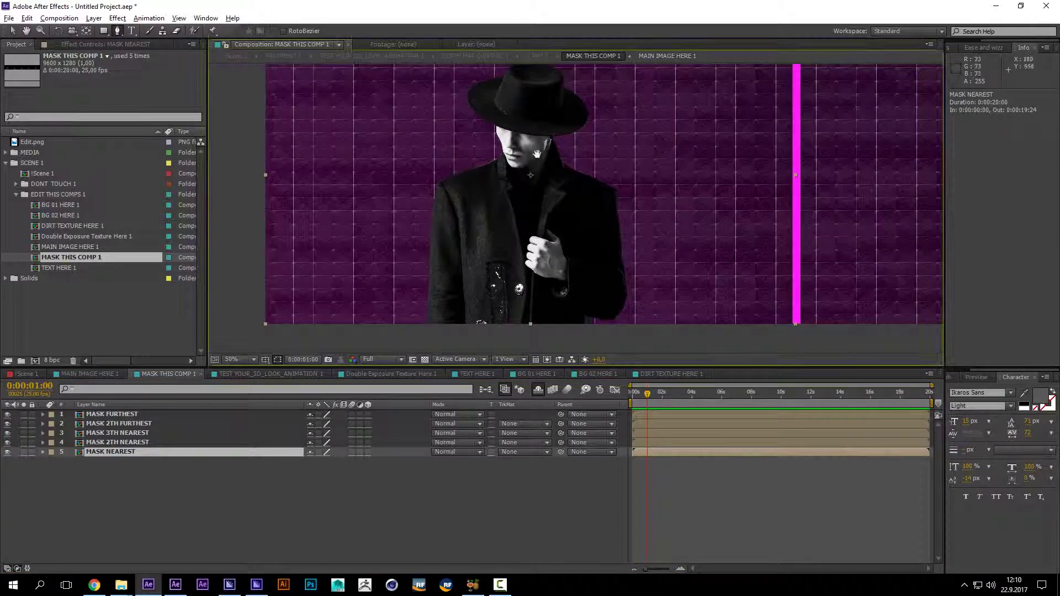
scroll(519, 184, "down", 5)
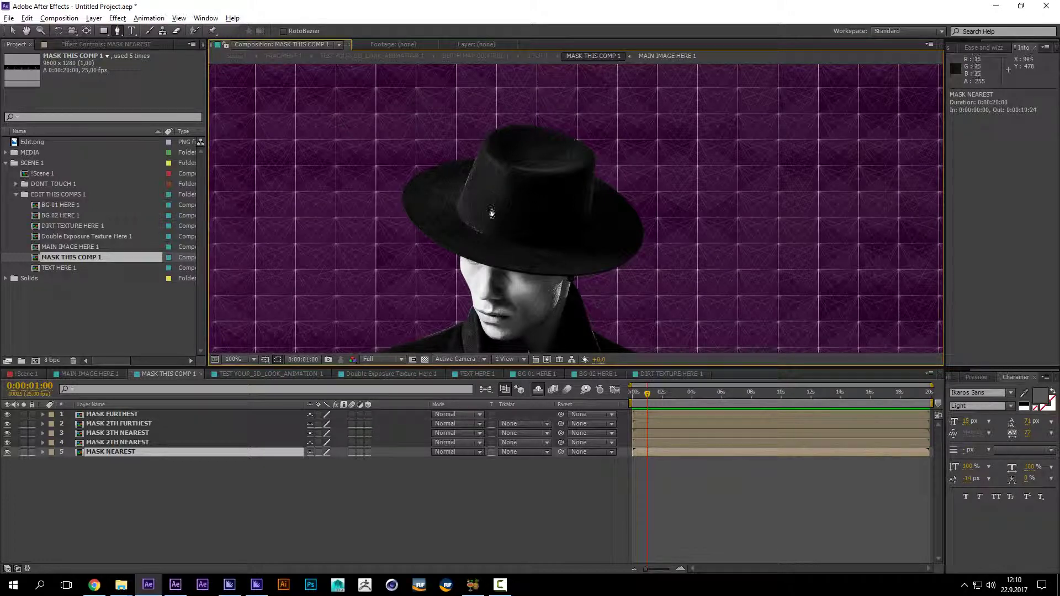
scroll(569, 278, "down", 5)
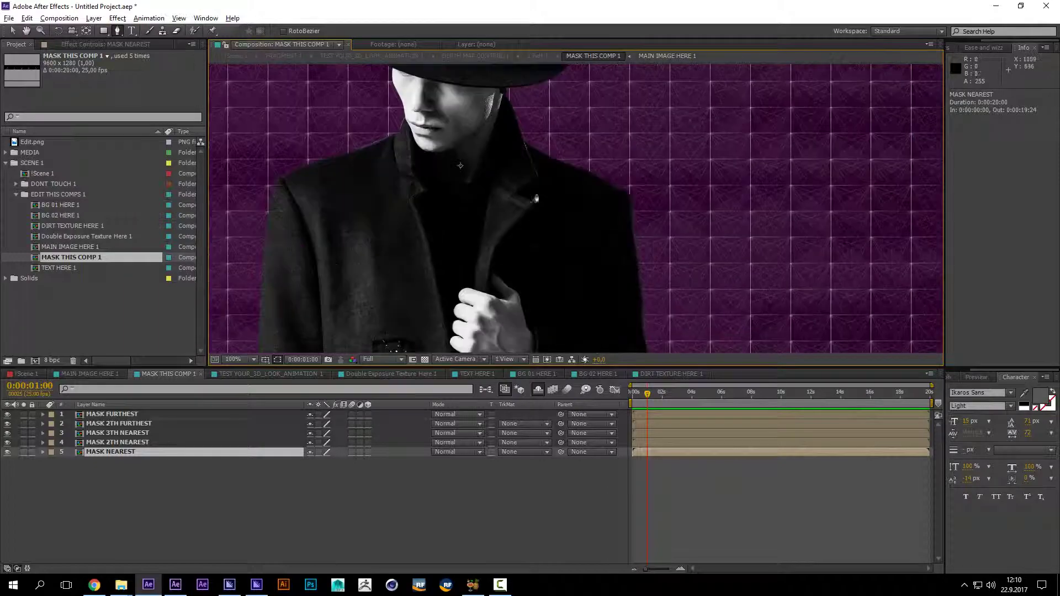
scroll(526, 244, "up", 5)
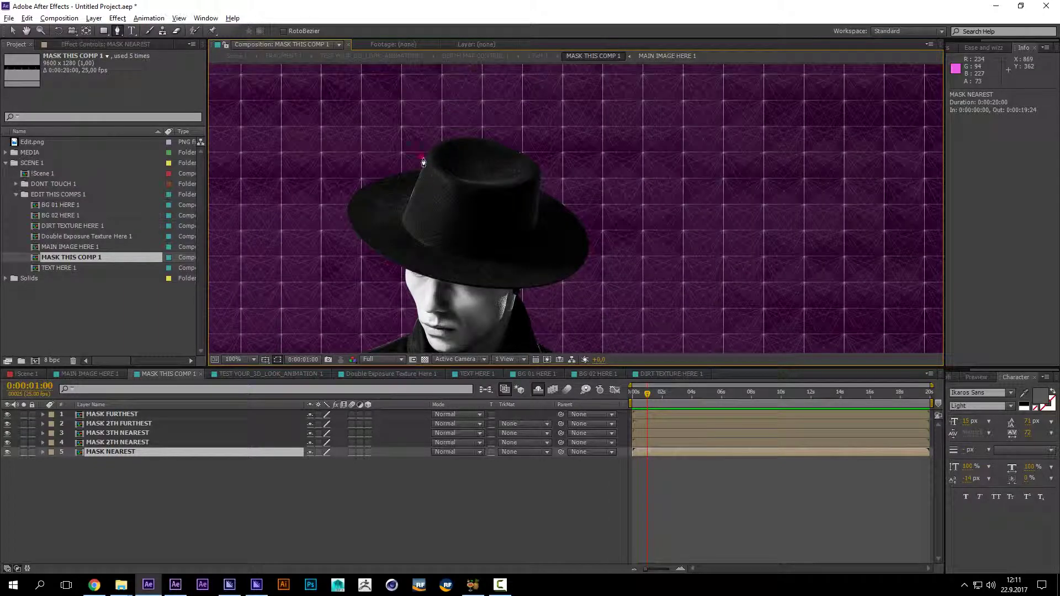
left_click(423, 157)
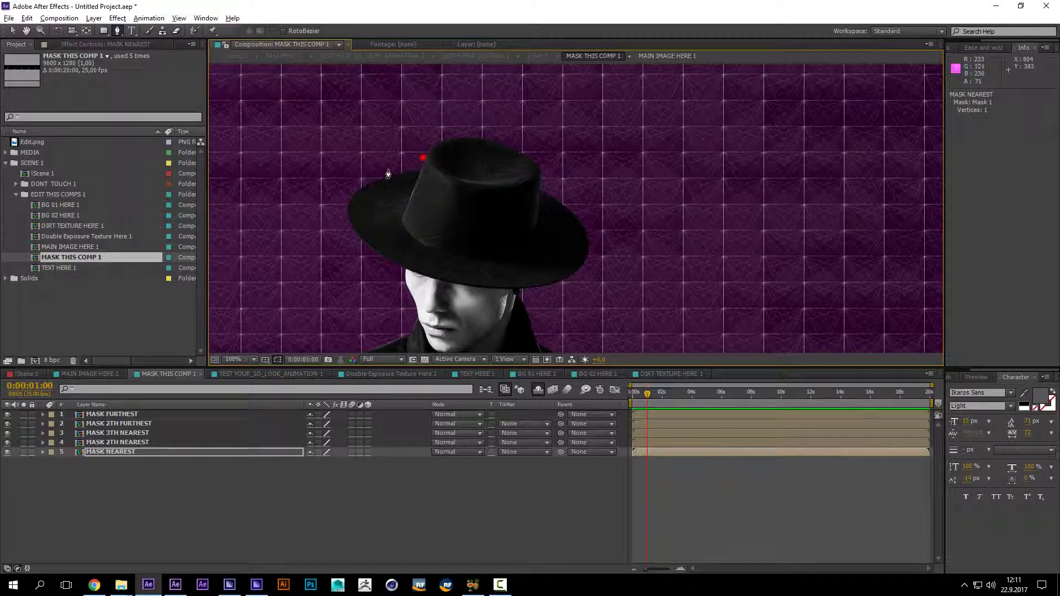
key("ctrl+z")
left_click(369, 178)
scroll(423, 173, "up", 2)
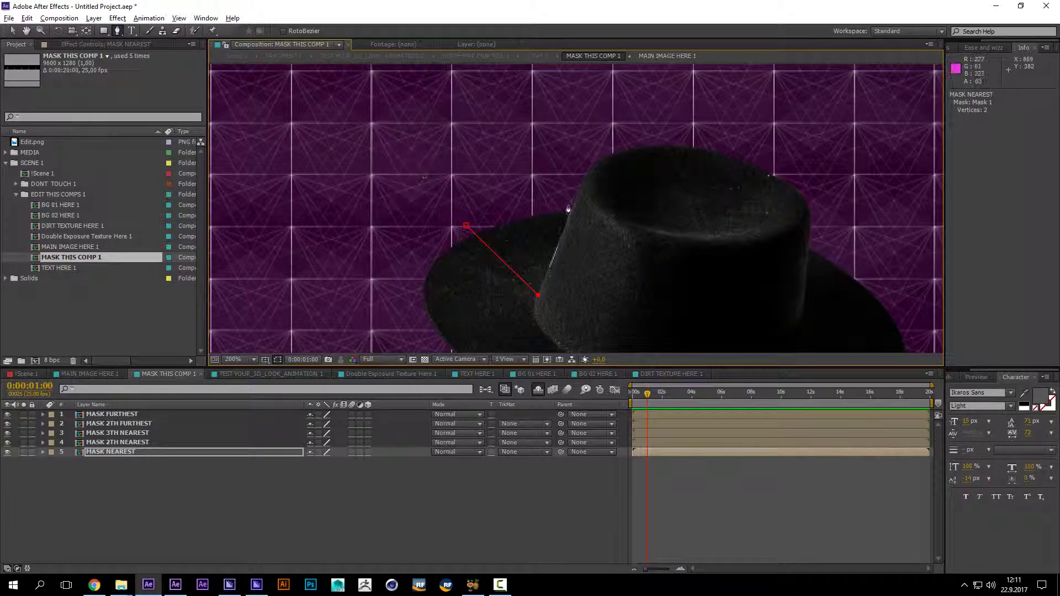
Step: Continue the MASK NEAREST mask across the front of the hat's crown and down its right side to the brim
left_click(580, 182)
left_click_drag(789, 222, 845, 221)
left_click_drag(819, 263, 720, 180)
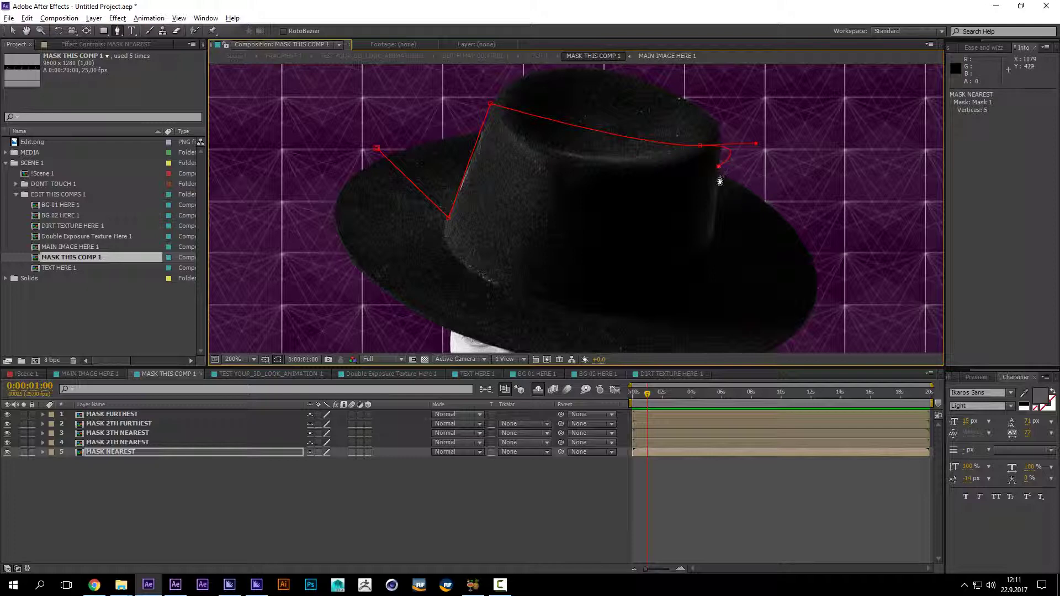
left_click(713, 247)
left_click_drag(778, 308, 705, 193)
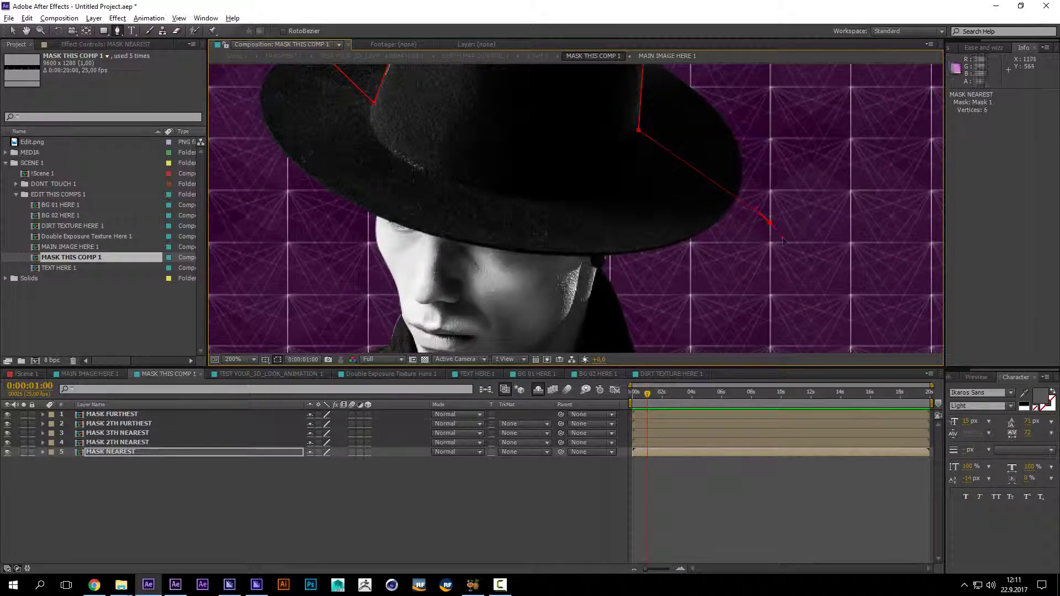
Step: Extend the hat mask around the right tip of the brim and back underneath to the point above the ear
left_click_drag(770, 222, 784, 237)
scroll(679, 289, "down", 2)
left_click(589, 239)
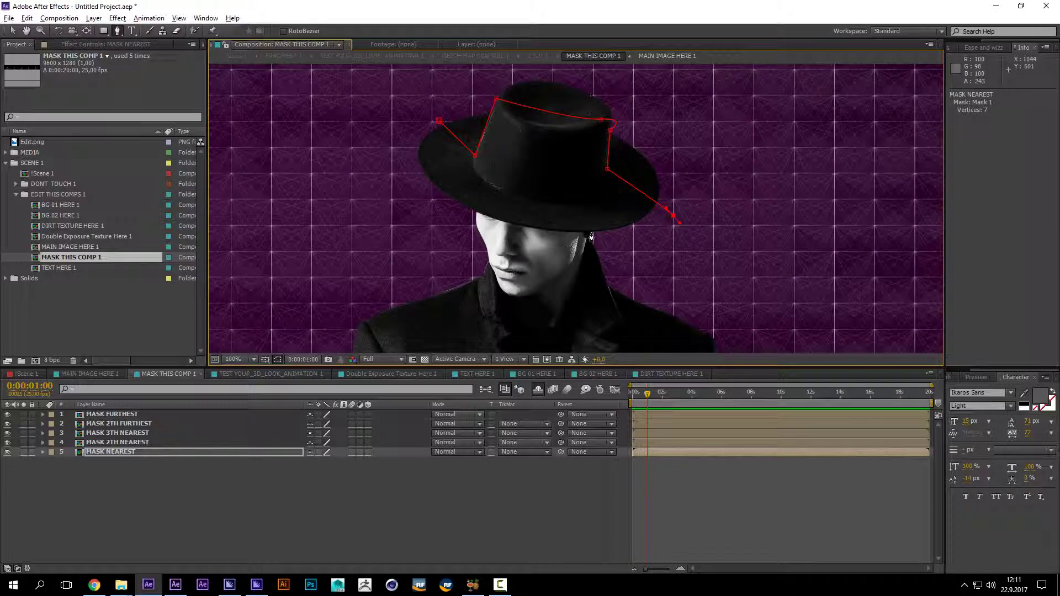
scroll(586, 243, "up", 2)
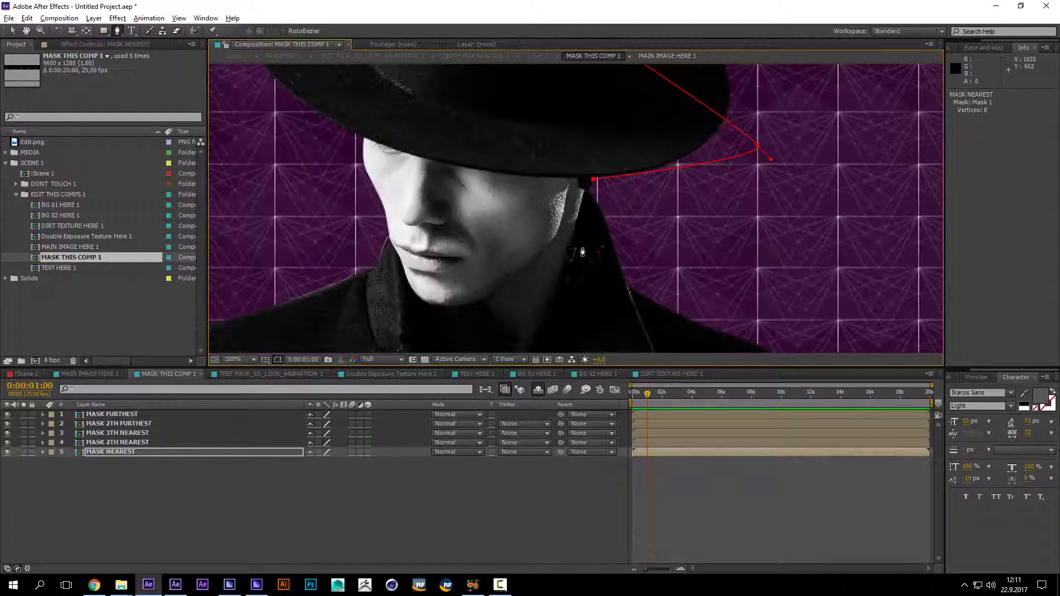
key("ctrl+z")
left_click(604, 192)
left_click(594, 176)
scroll(578, 197, "down", 2)
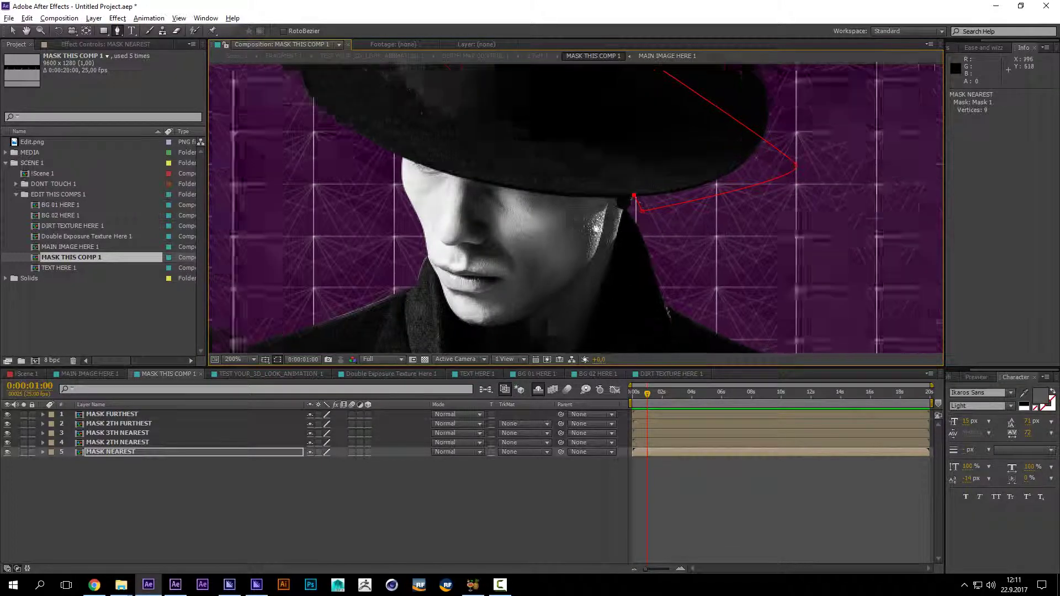
scroll(480, 185, "up", 2)
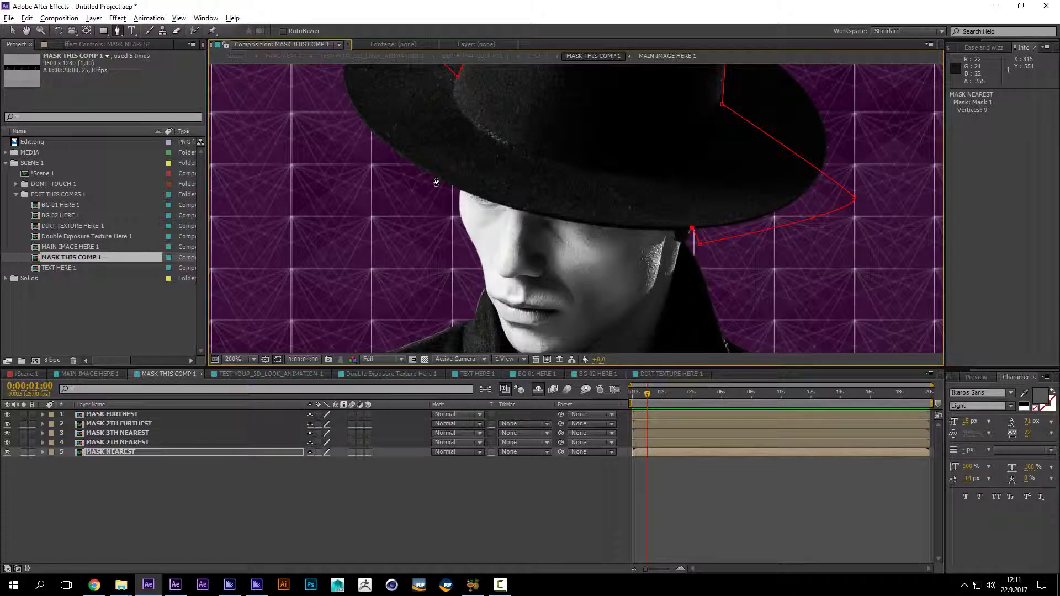
Step: Trace the brim's lower edge above the face, go around its left end and close the hat mask
left_click_drag(436, 179, 360, 124)
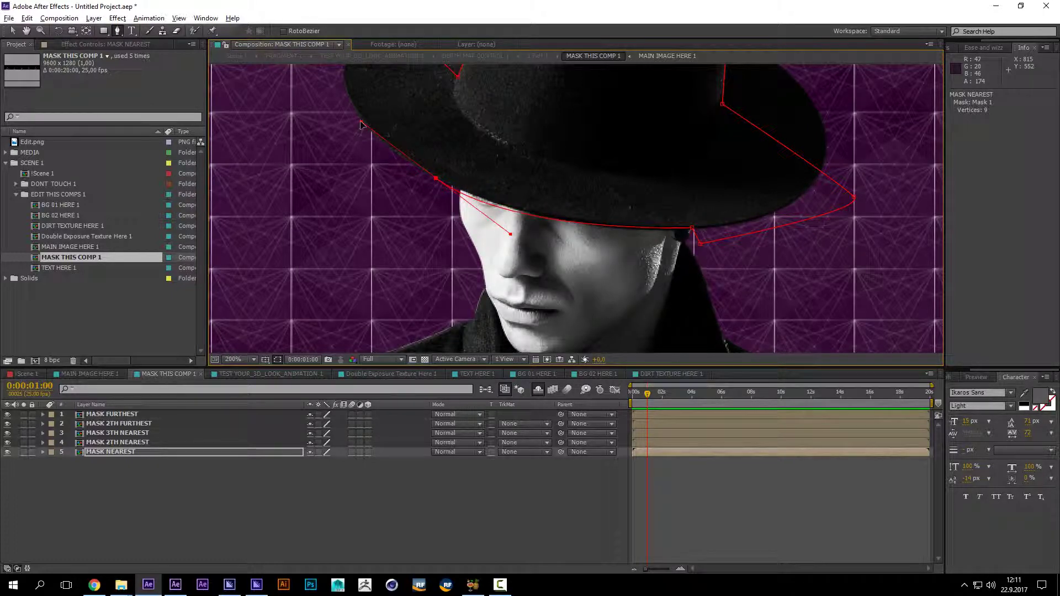
key("ctrl+z")
left_click_drag(460, 189, 420, 181)
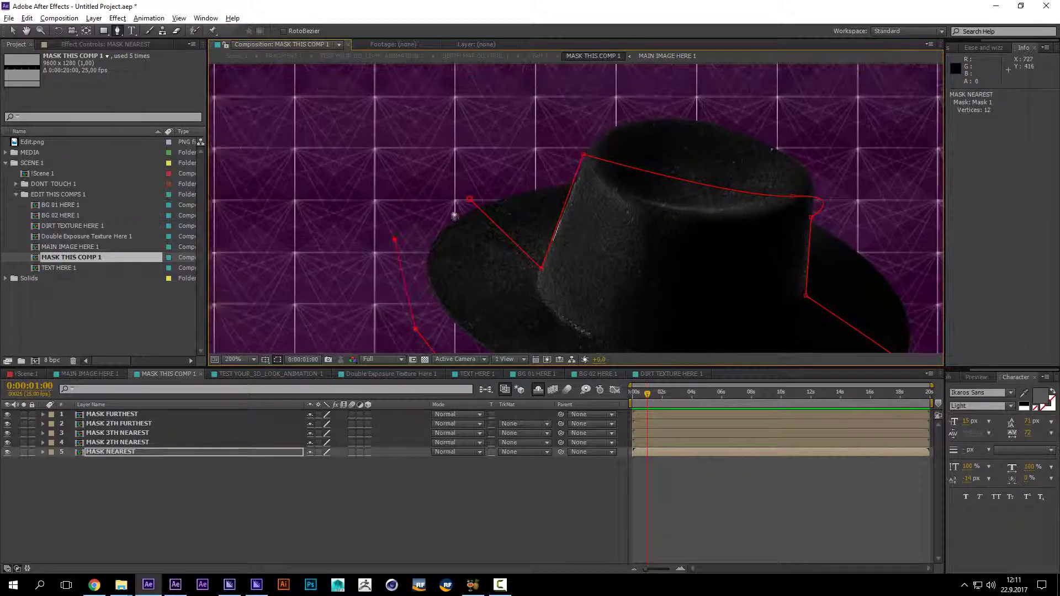
left_click(460, 207)
scroll(644, 236, "down", 3)
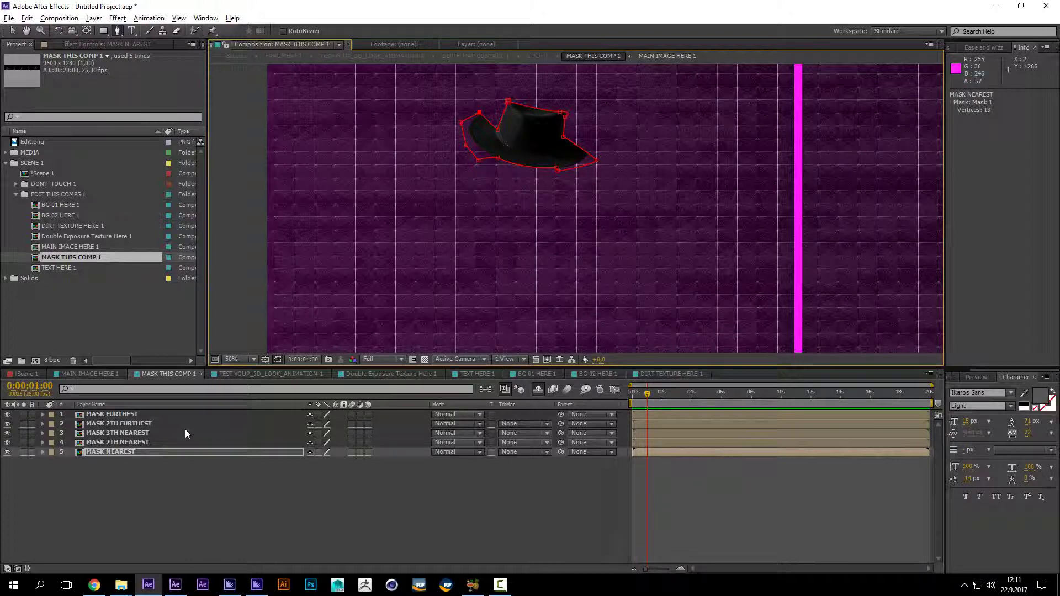
scroll(549, 208, "down", 2)
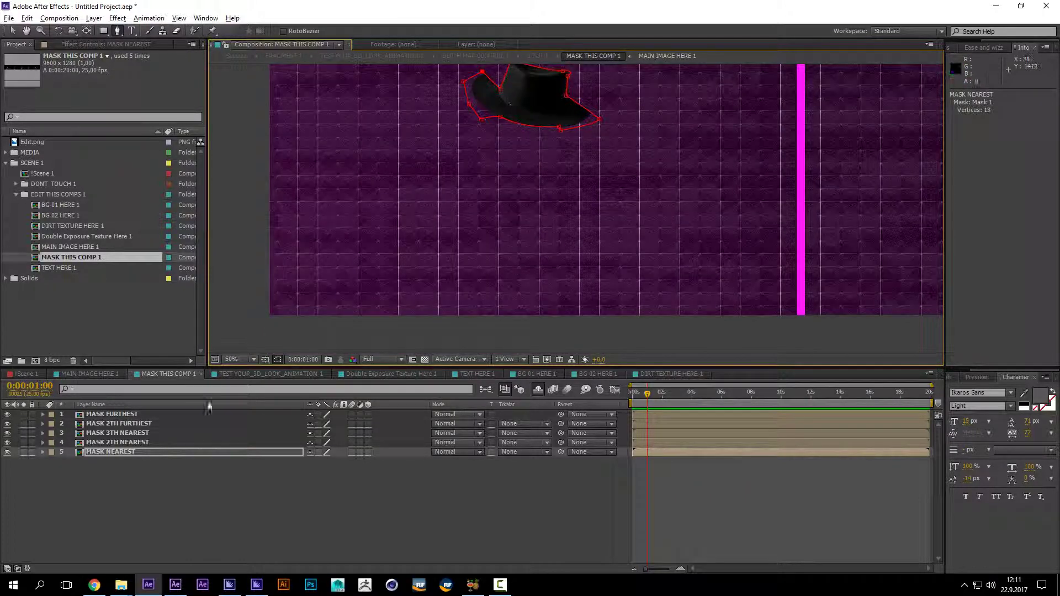
Step: Reveal the masks of the MASK NEAREST layer and set the mode of Mask 1 to None
left_click(120, 452)
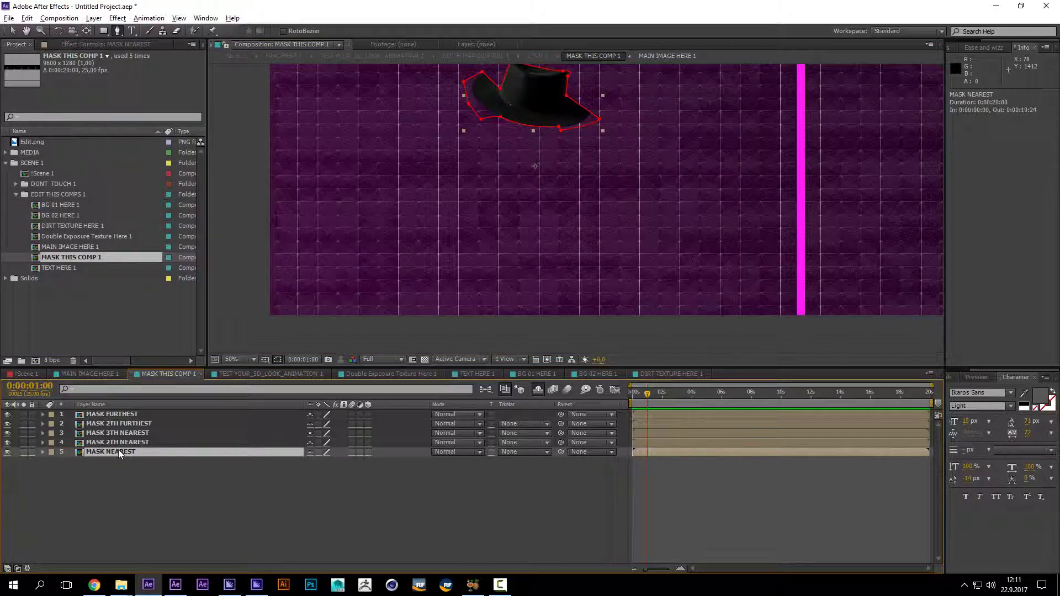
key("m")
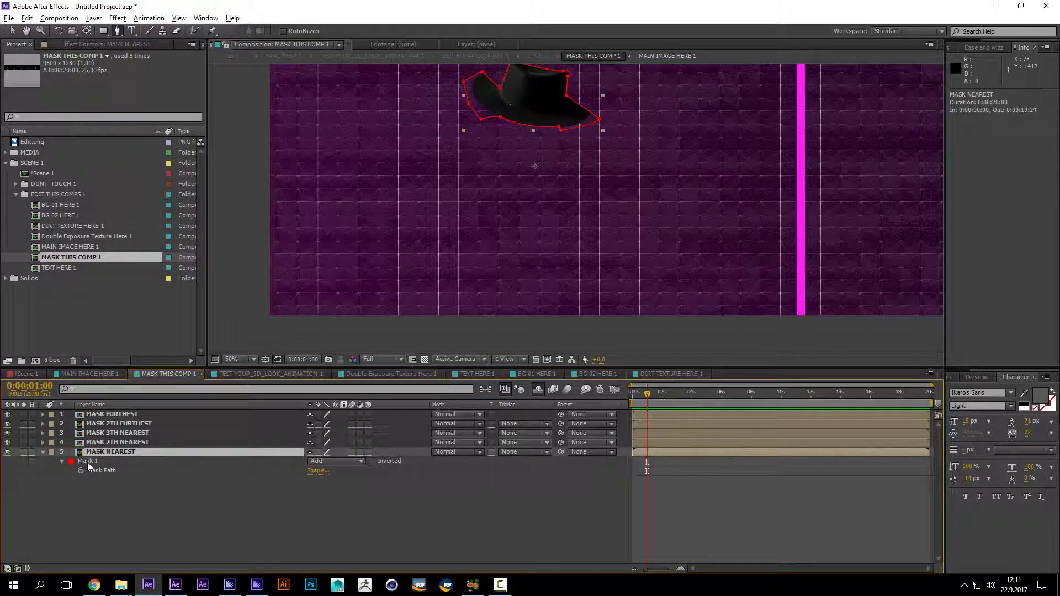
left_click(88, 463)
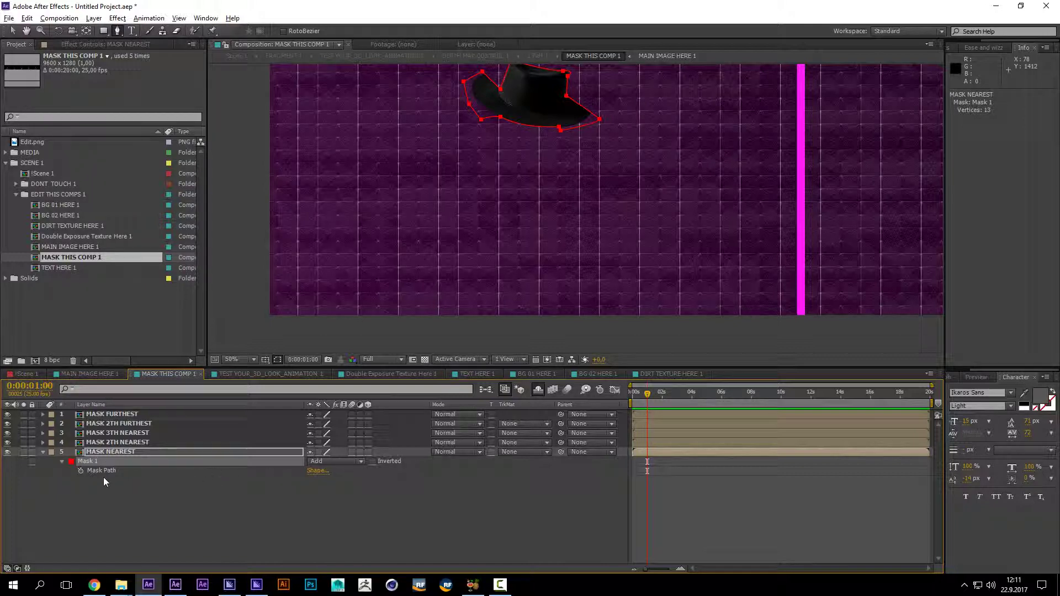
left_click(329, 462)
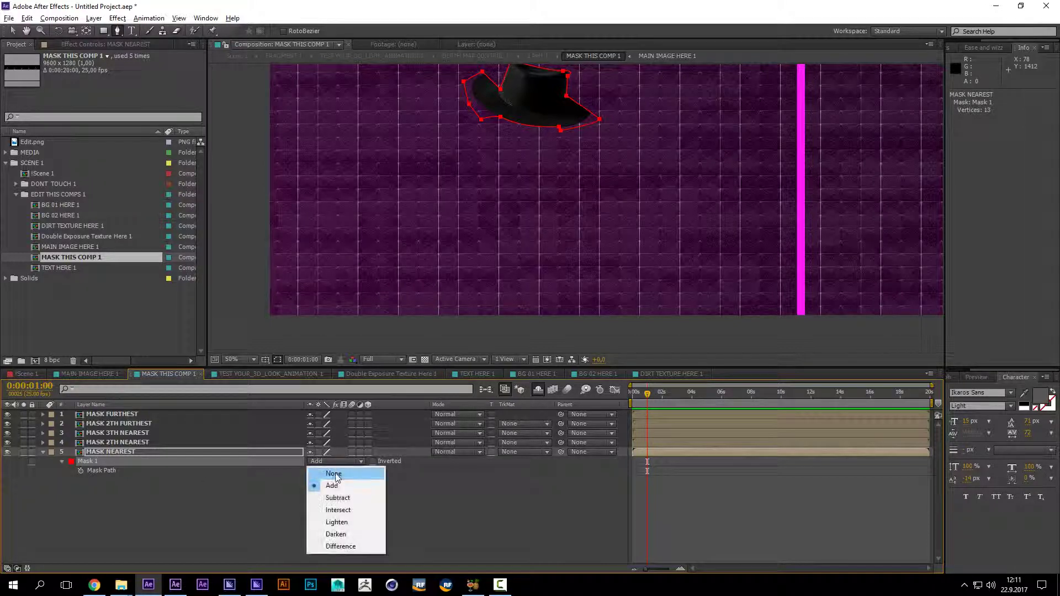
left_click(335, 475)
Step: Start a second mask on the MASK NEAREST layer, tracing the knuckles up to the top of the fist
scroll(582, 307, "up", 2)
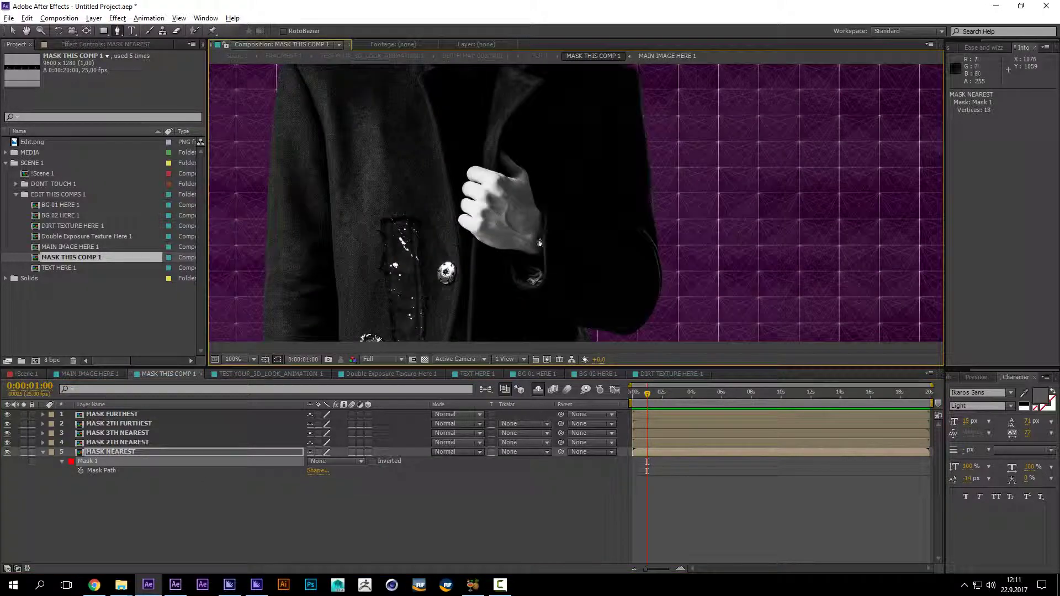
left_click_drag(533, 172, 535, 195)
scroll(575, 298, "up", 1)
scroll(578, 306, "down", 2)
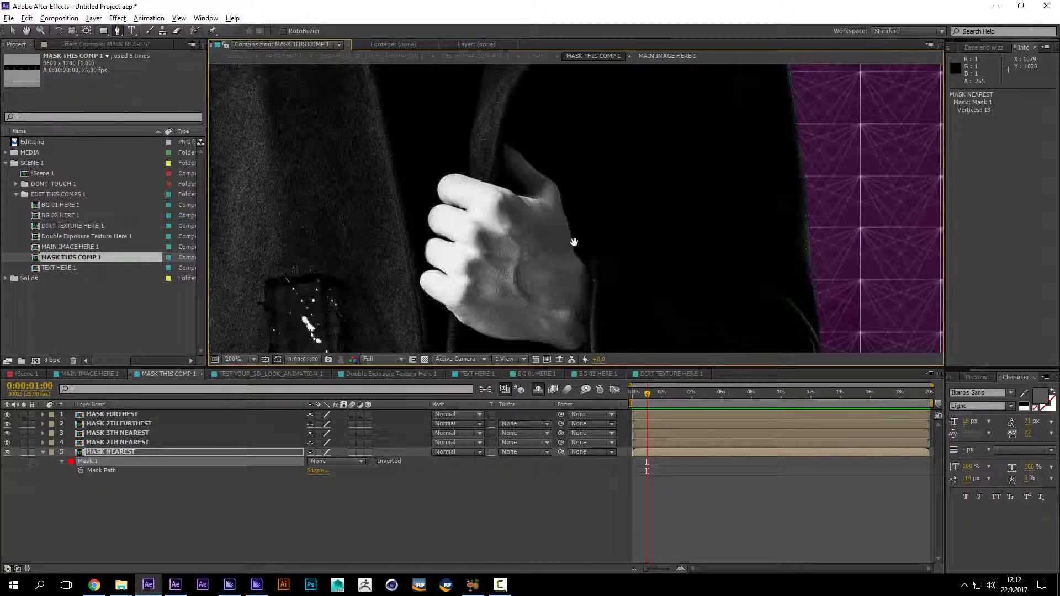
left_click(422, 277)
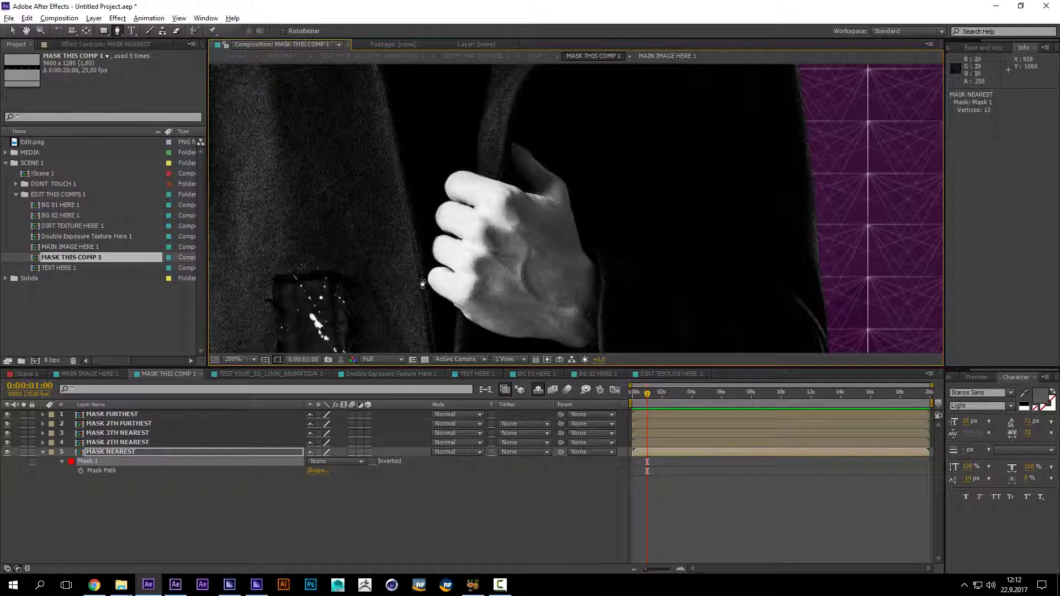
left_click(426, 266)
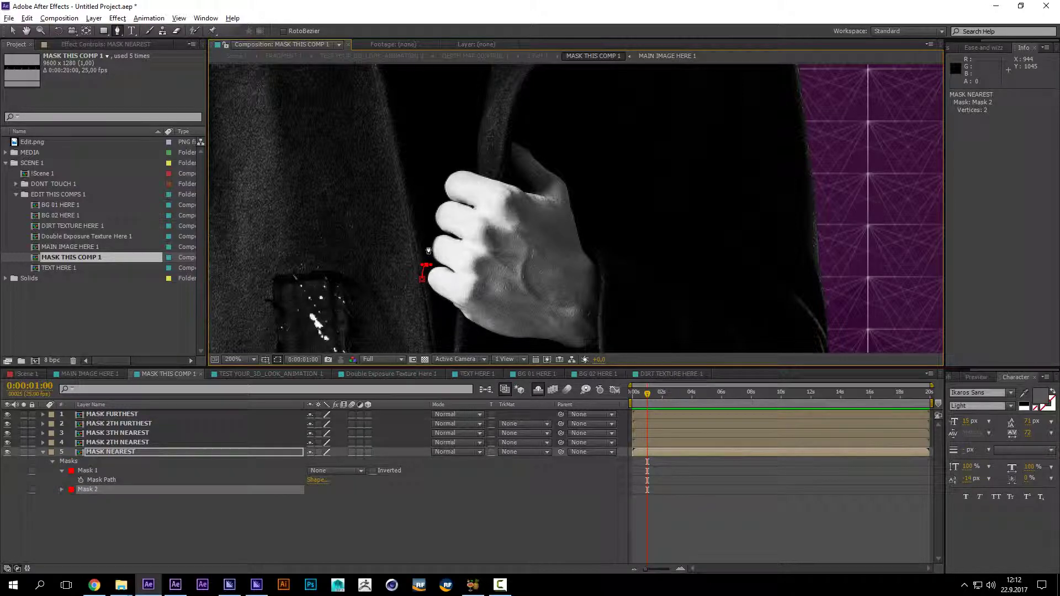
left_click_drag(429, 251, 444, 187)
left_click(451, 165)
left_click(472, 167)
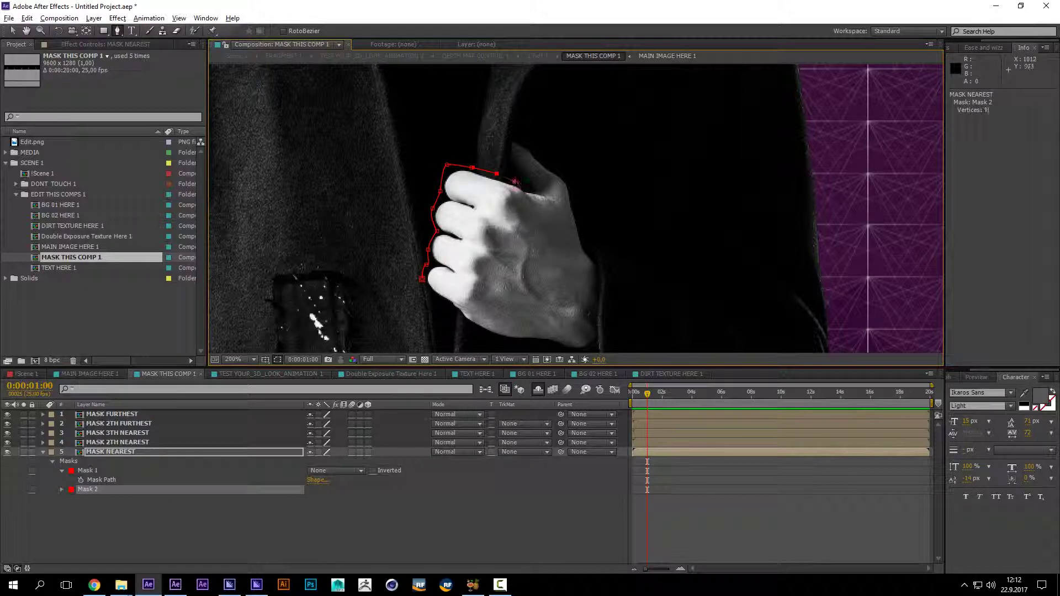
Step: Continue the second mask around the thumb and down the back of the hand to the wrist
left_click(514, 137)
left_click(531, 149)
left_click(554, 162)
left_click(570, 189)
left_click(577, 213)
left_click(579, 220)
left_click(587, 235)
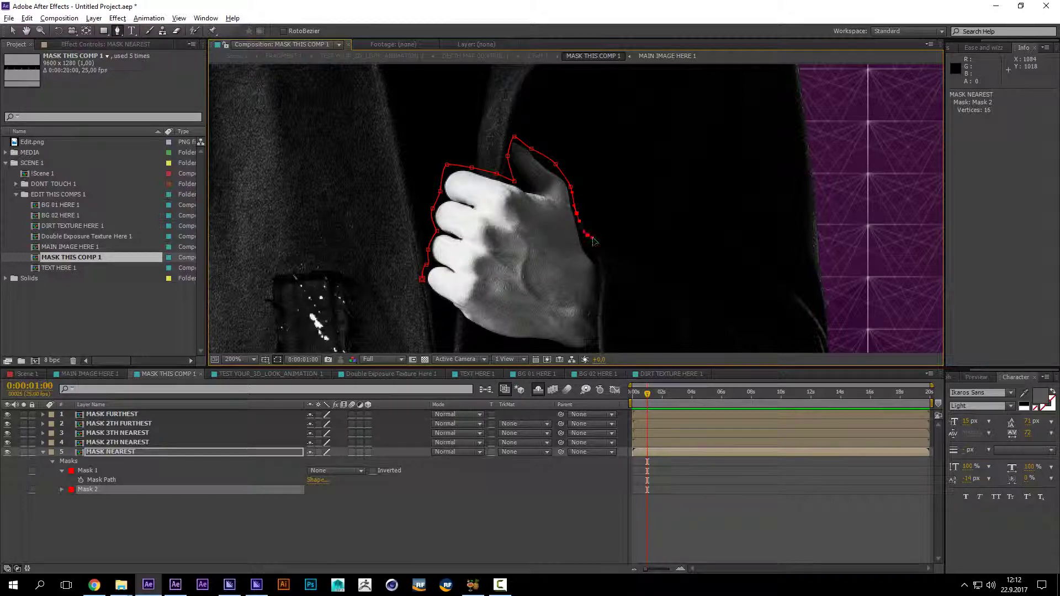
Step: Extend the second mask around the forearm sleeve to the elbow and back under the hand, closing it at the fist
key("comma")
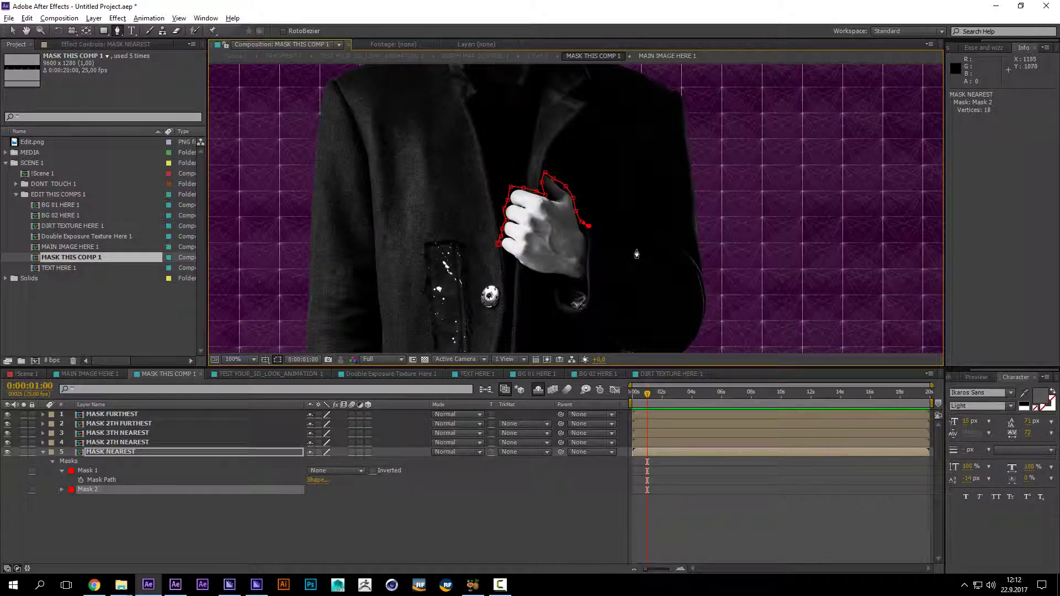
left_click(638, 250)
left_click(656, 273)
left_click(657, 279)
scroll(660, 302, "down", 3)
left_click(674, 297)
left_click_drag(644, 306, 554, 244)
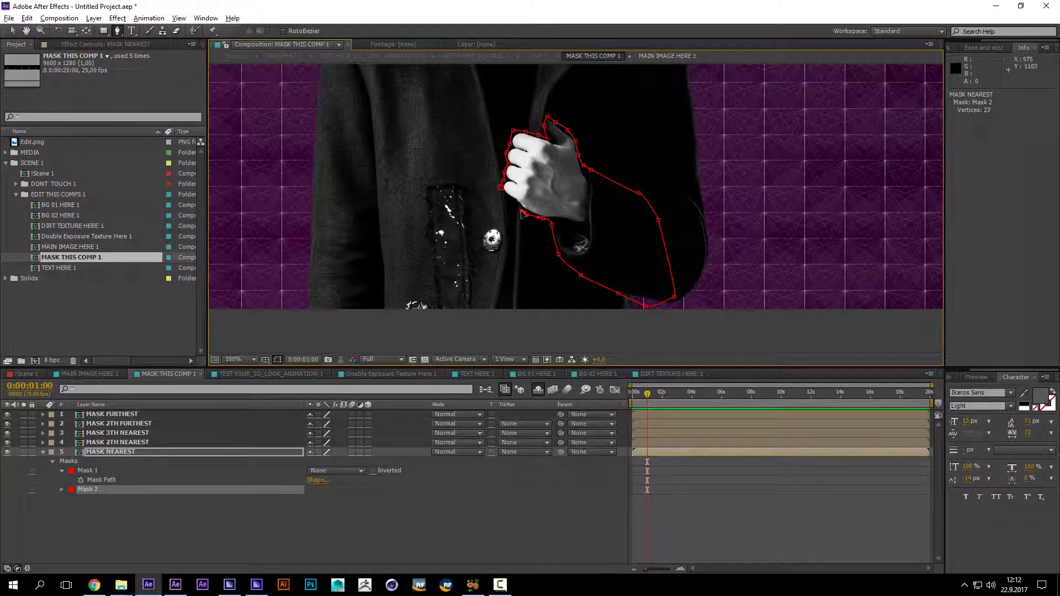
left_click(503, 199)
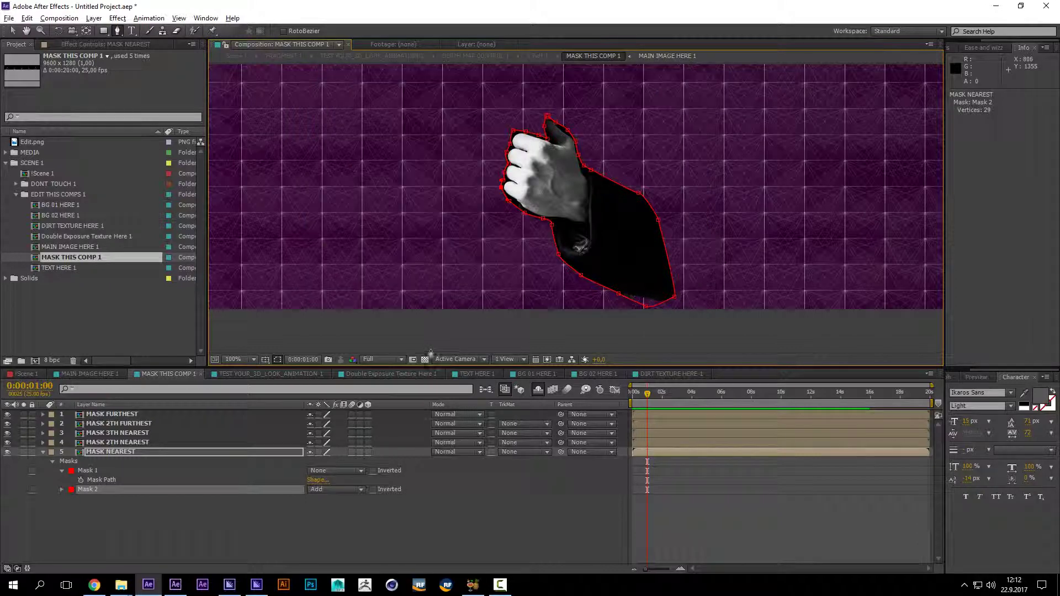
Step: Set the hat's Mask 1 back to Add mode so both the hat and the hand are kept, and deselect the layer
key("comma")
left_click(116, 470, "shift")
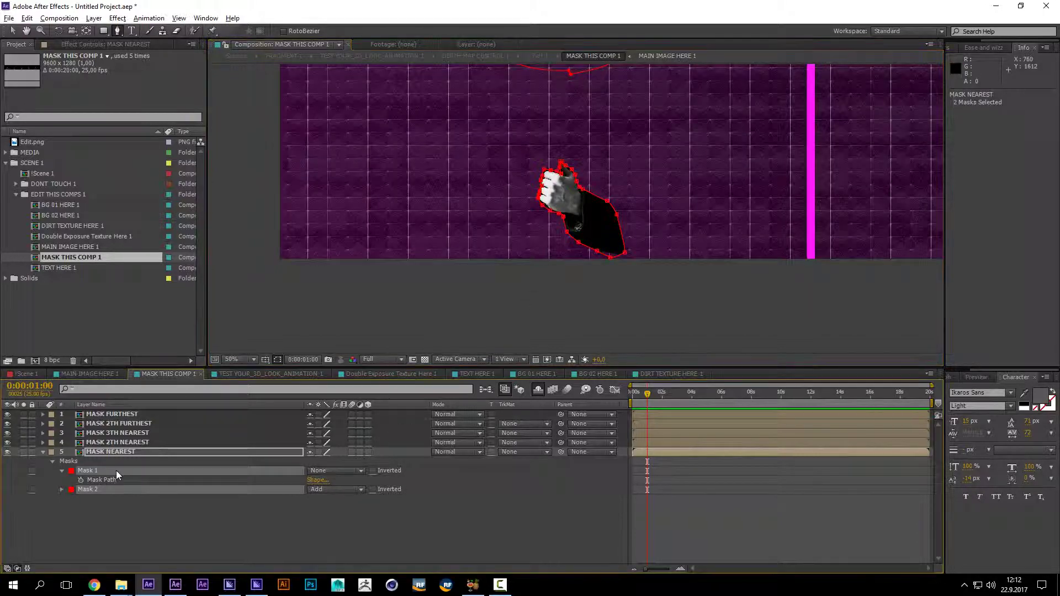
left_click_drag(601, 186, 563, 258)
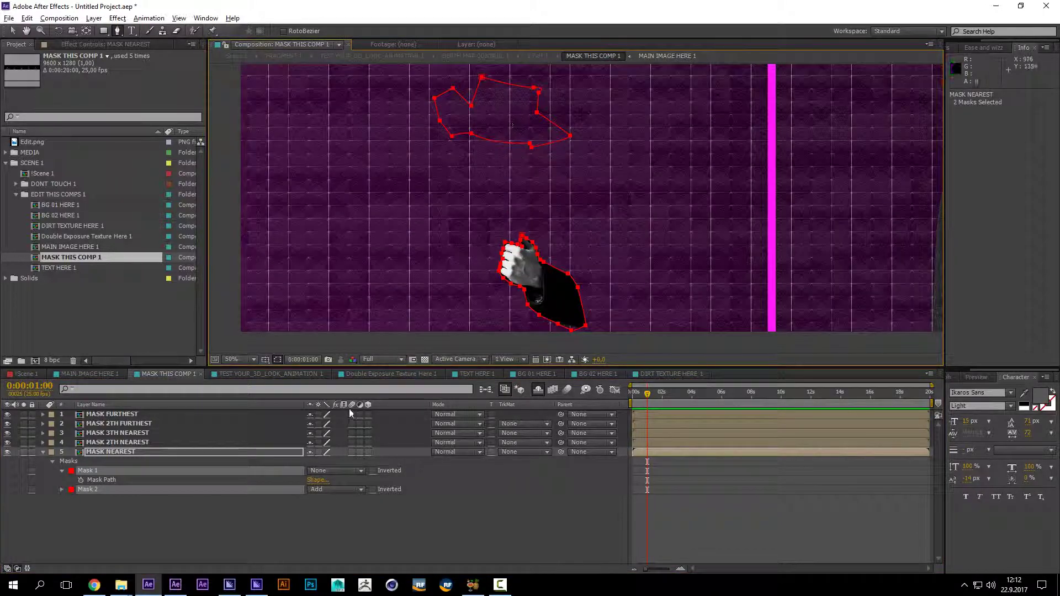
left_click(326, 470)
left_click(331, 494)
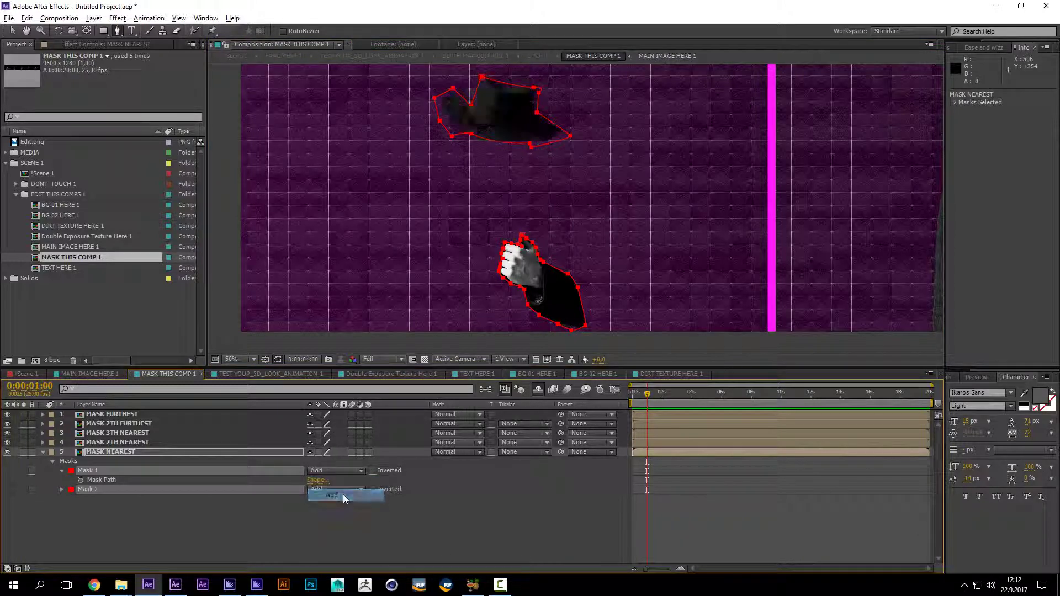
key("comma")
key("comma")
left_click(432, 509)
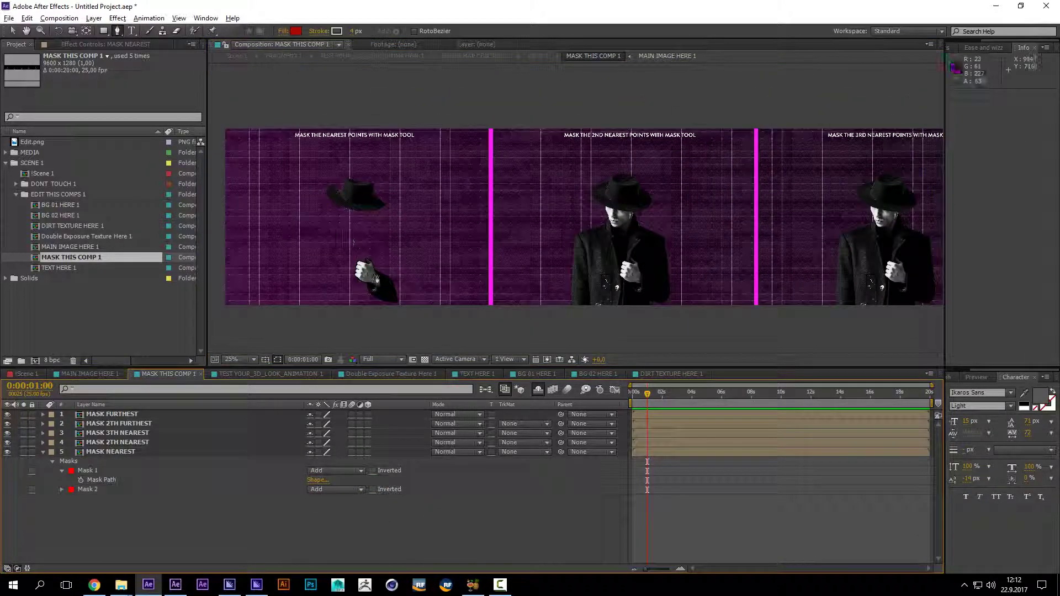
Step: Select the MASK 2TH NEAREST layer and frame the man's face in its image close up
key("period")
left_click_drag(777, 260, 668, 172)
left_click(602, 254)
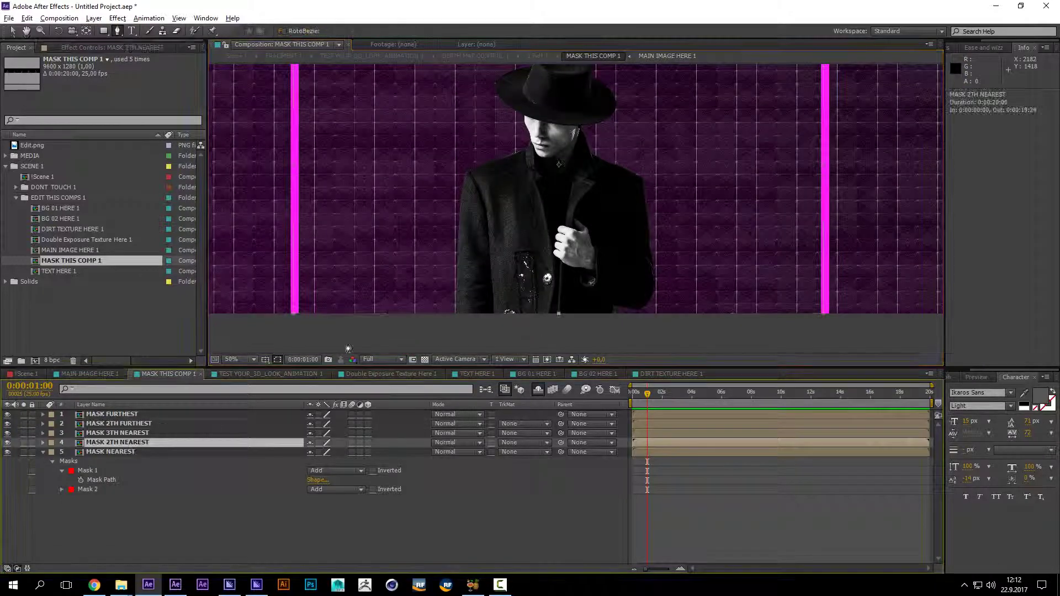
key("period")
scroll(639, 208, "up", 3)
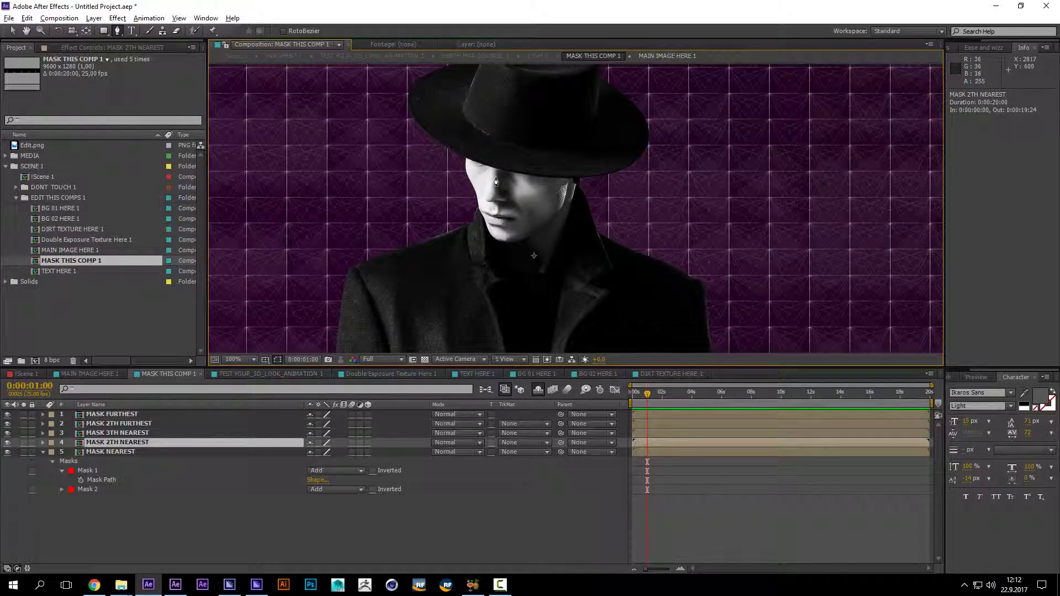
scroll(495, 182, "up", 1)
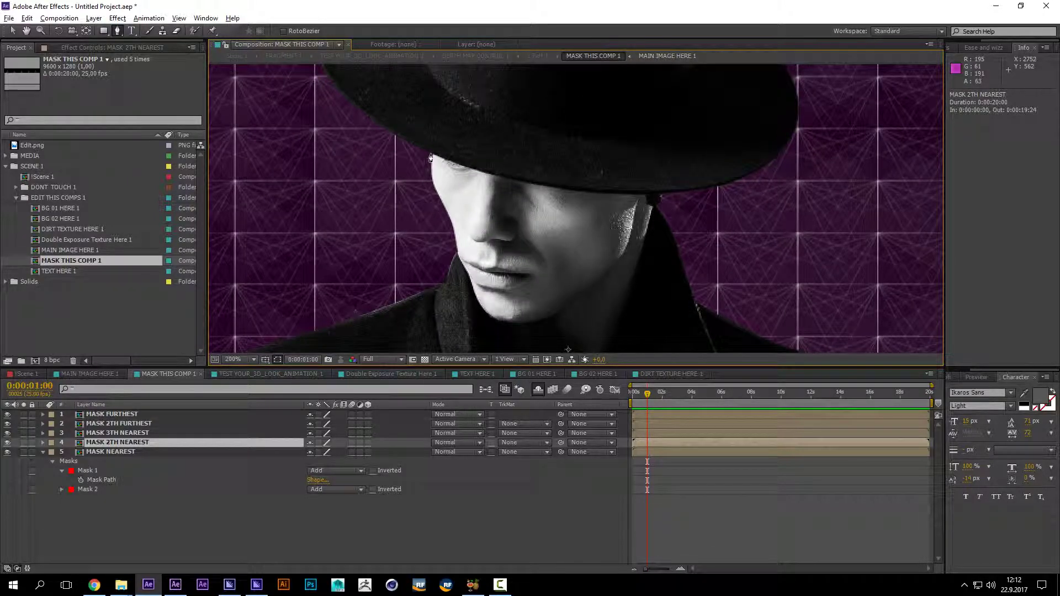
left_click(431, 154)
left_click(412, 202)
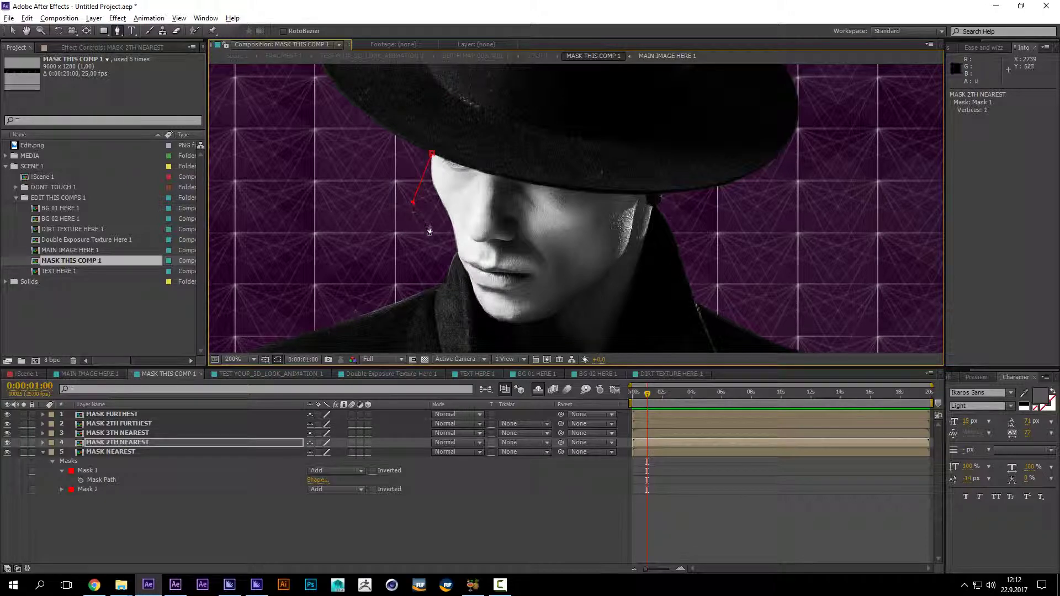
left_click(457, 255)
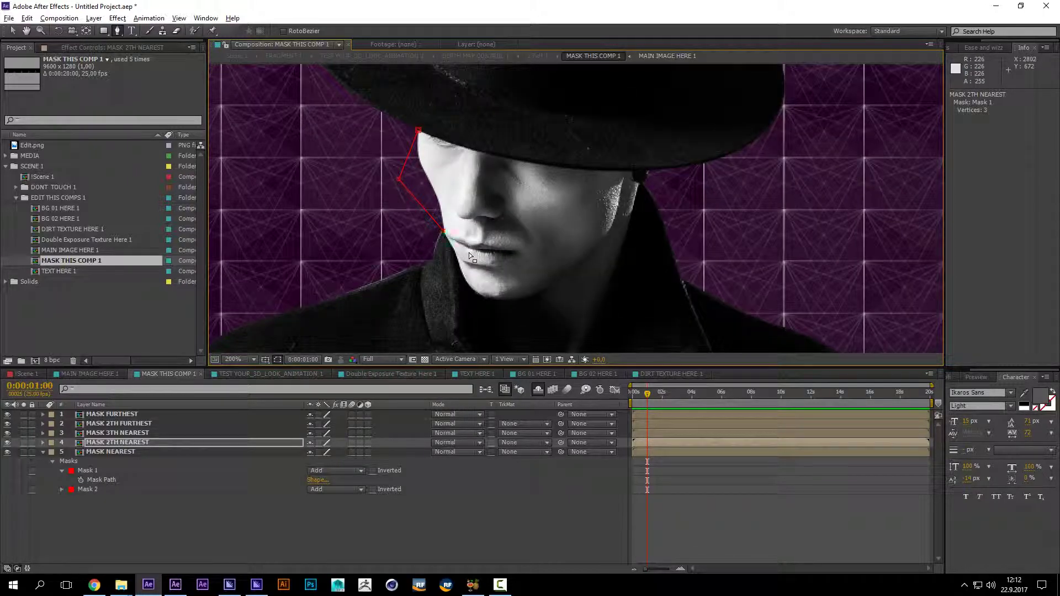
key("ctrl+z")
key("ctrl+z")
key("ctrl+z")
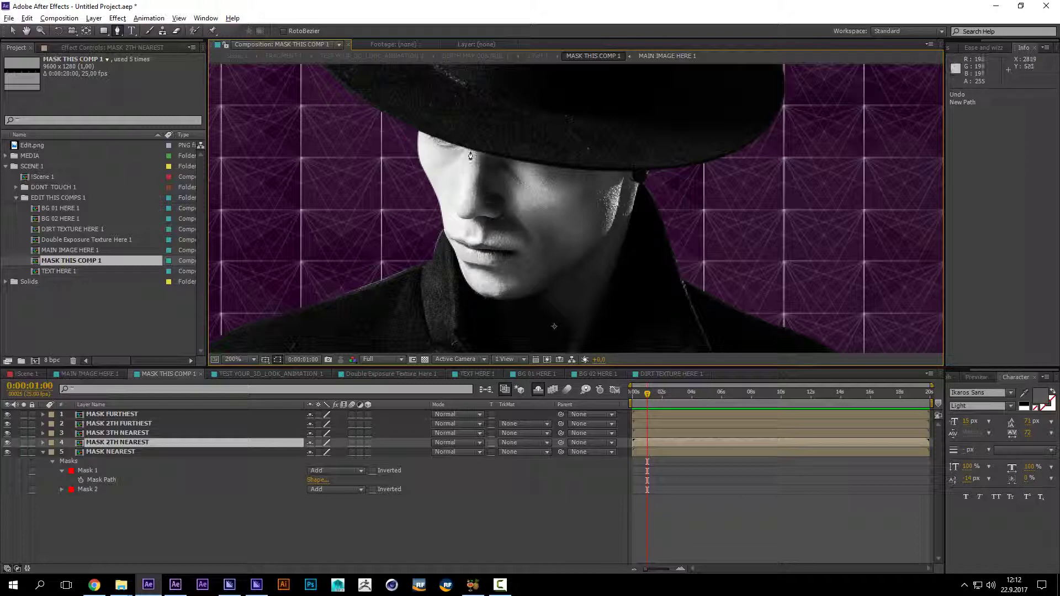
Step: Draw a closed mask tightly around the man's nose on the MASK 2TH NEAREST layer
left_click(465, 148)
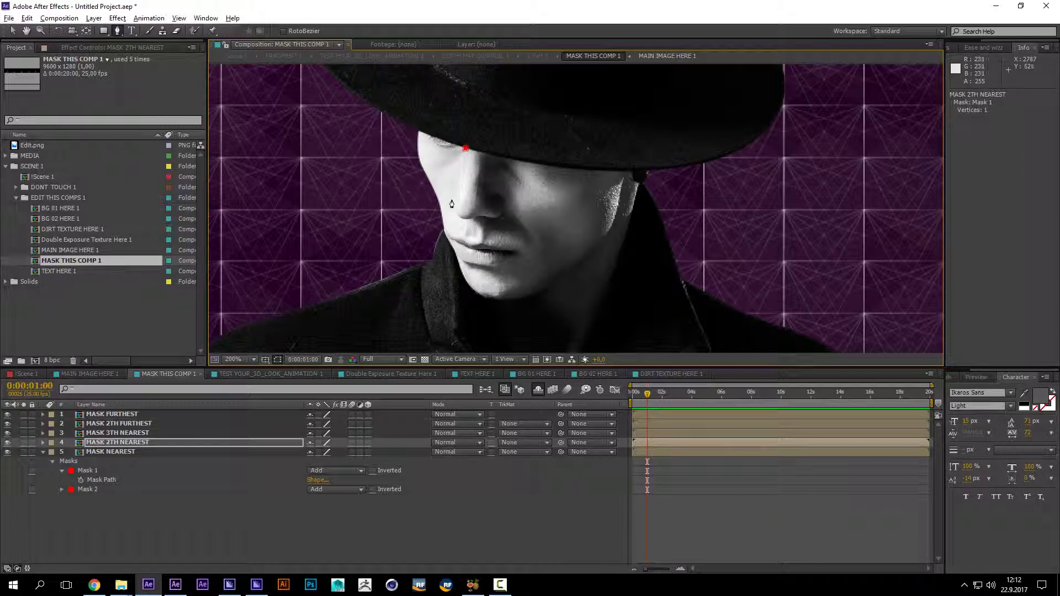
left_click_drag(452, 204, 462, 222)
left_click(466, 148)
scroll(593, 223, "down", 2)
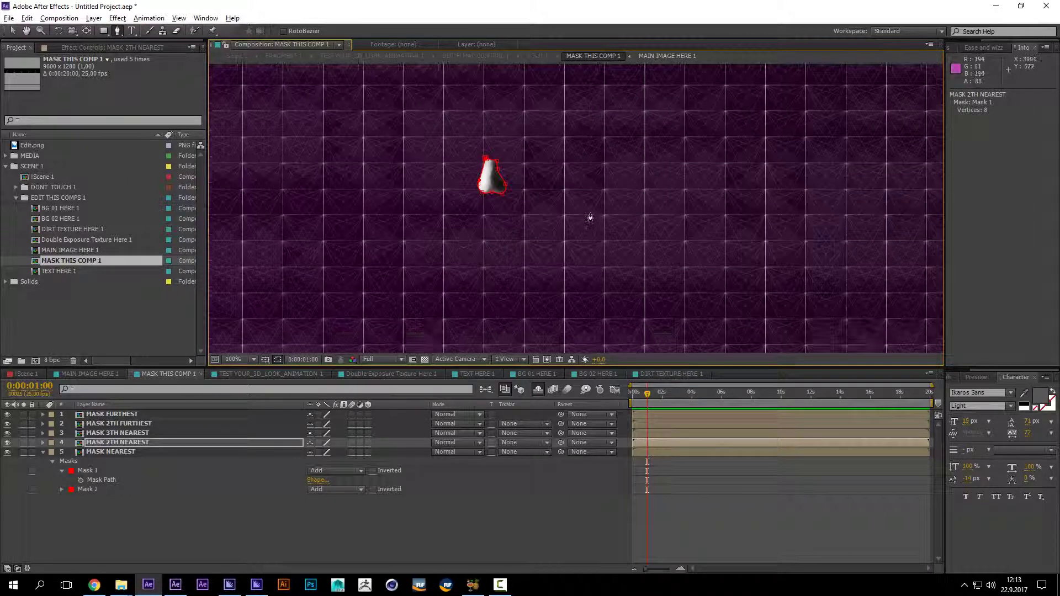
Step: Reveal the MASK 2TH NEAREST layer's mask and set Mask 1 to None so the whole image shows
left_click(131, 442)
key("m")
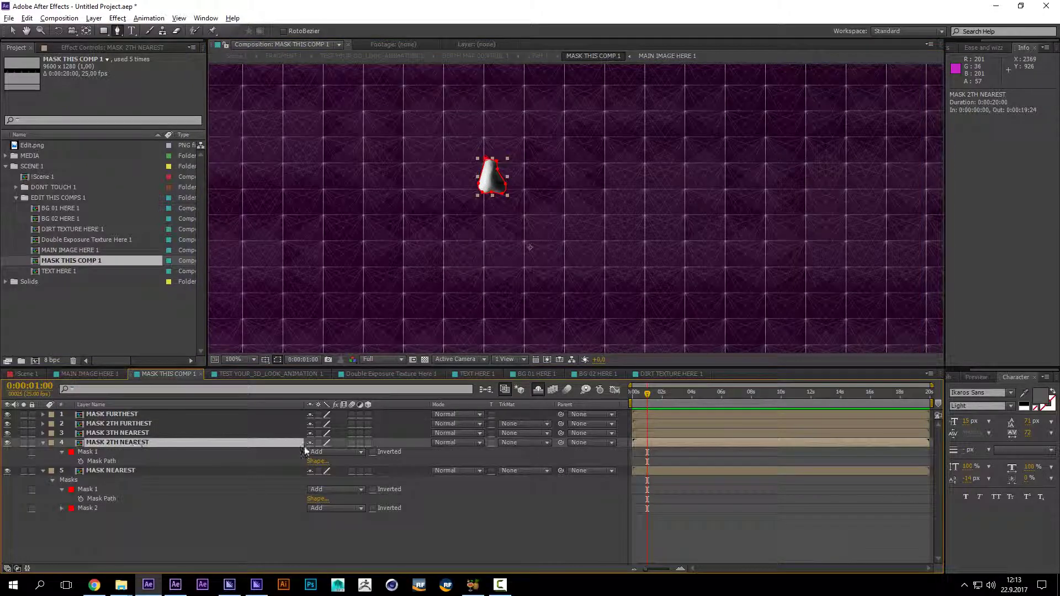
left_click(323, 453)
left_click(325, 464)
scroll(574, 210, "up", 1)
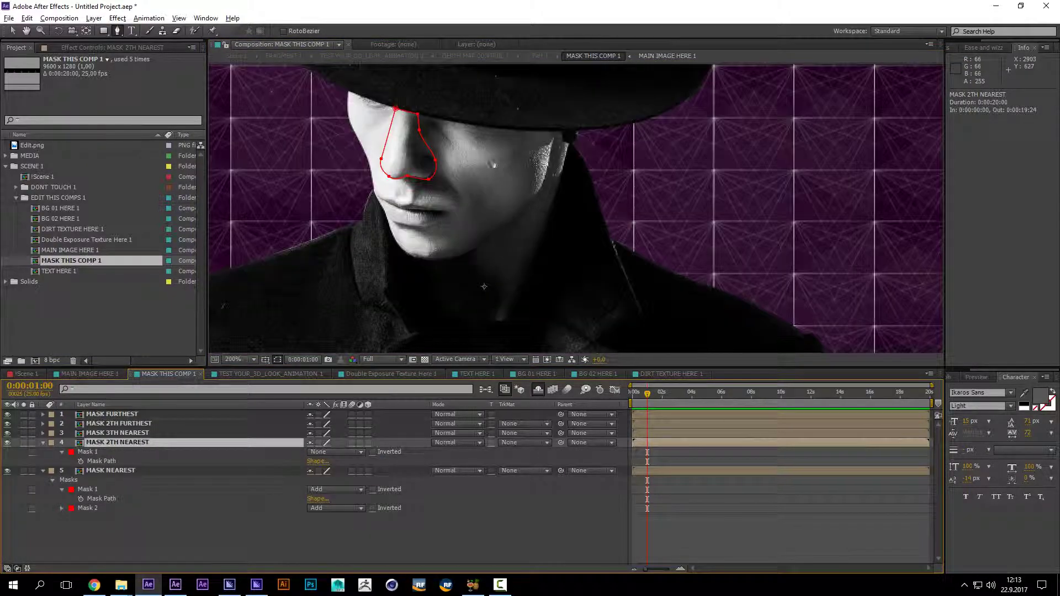
Step: Draw a second, rounded closed mask on the man's cheek and set the nose's Mask 1 back to Add
left_click(481, 148)
left_click_drag(472, 187, 480, 199)
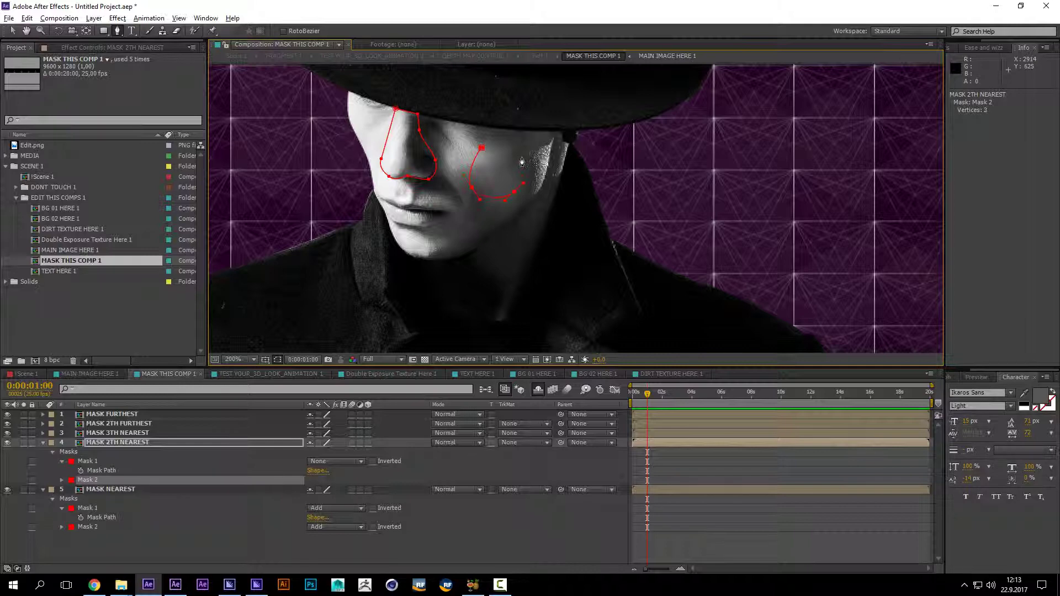
left_click(481, 148)
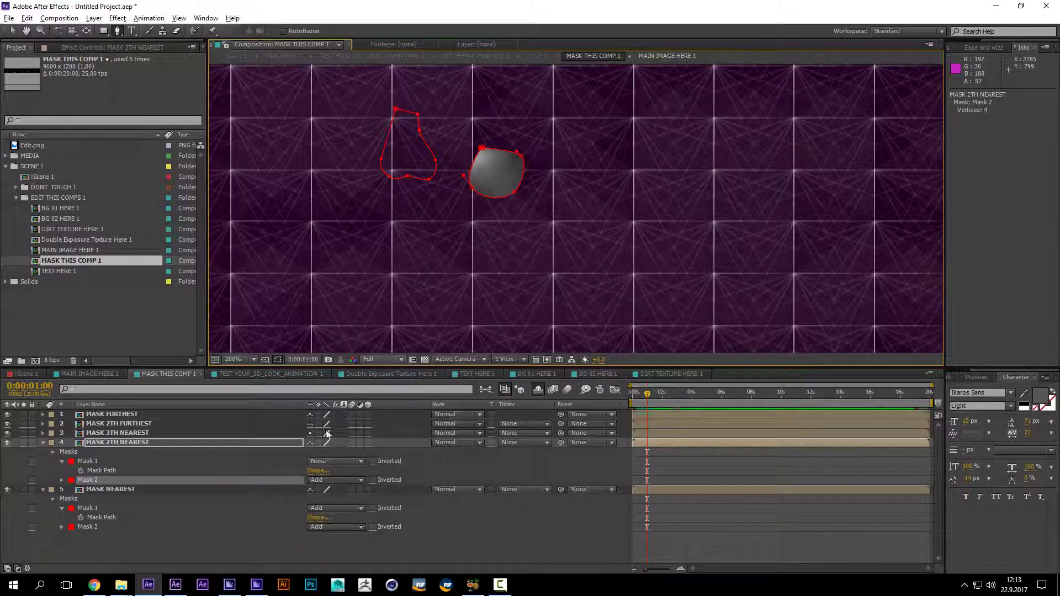
left_click(346, 461)
left_click(331, 488)
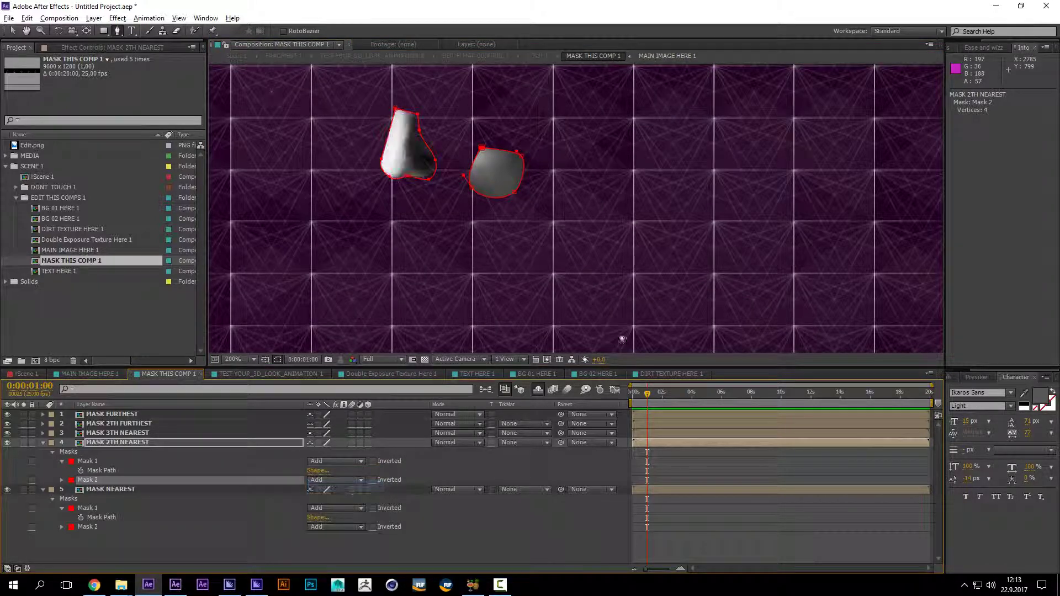
Step: Set both the cheek's Mask 2 and the nose's Mask 1 to None so the full figure shows
scroll(825, 286, "down", 1)
left_click_drag(825, 286, 822, 242)
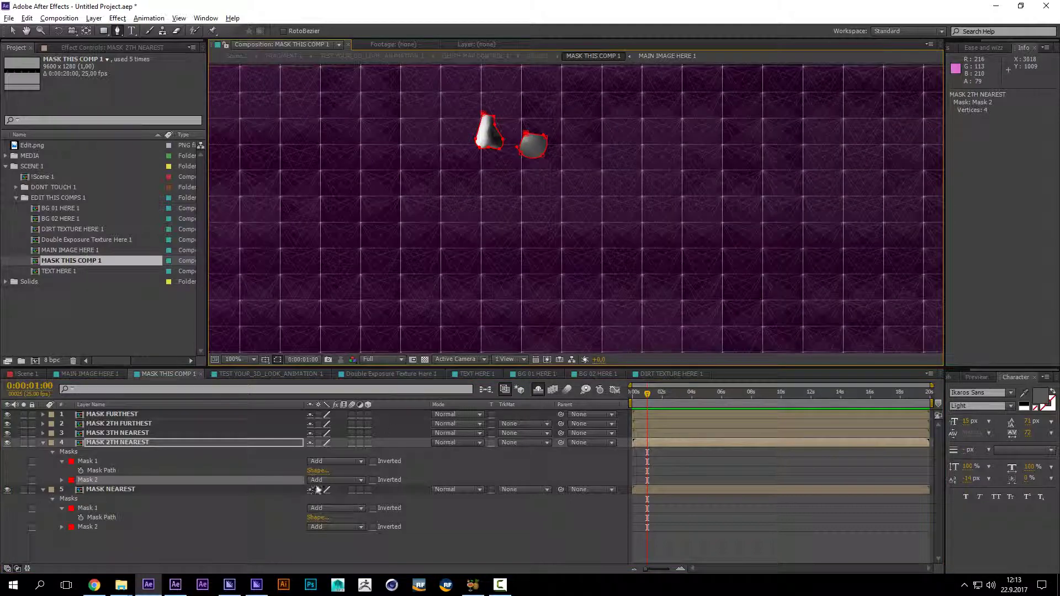
left_click(334, 480)
left_click(331, 490)
left_click(336, 461)
left_click(337, 473)
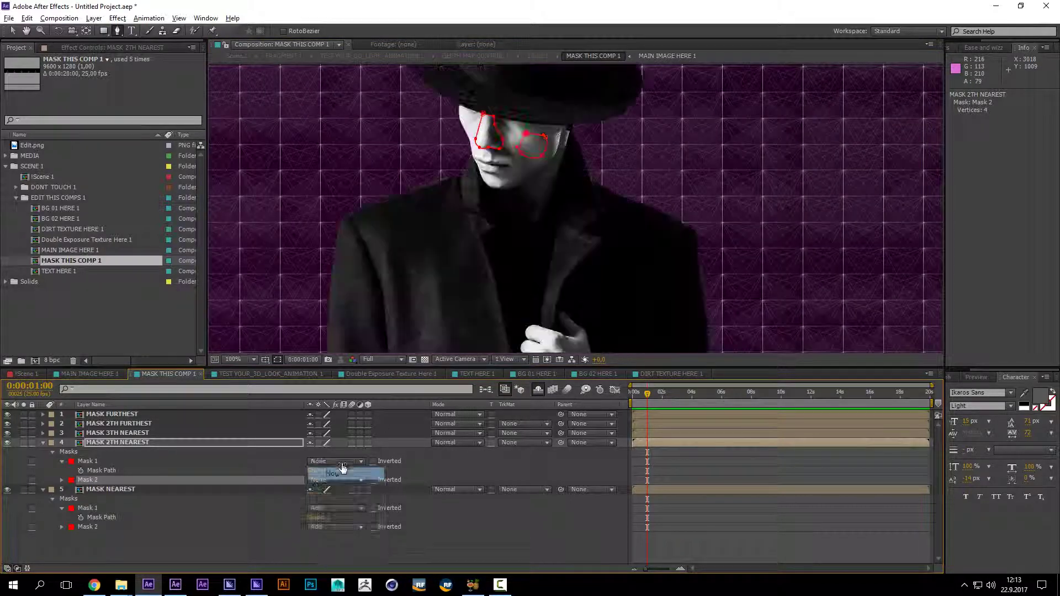
Step: Start a third mask on MASK 2TH NEAREST below the ear, tracing the collar's and lapel's outer edge down to the fist
left_click_drag(575, 142, 559, 175)
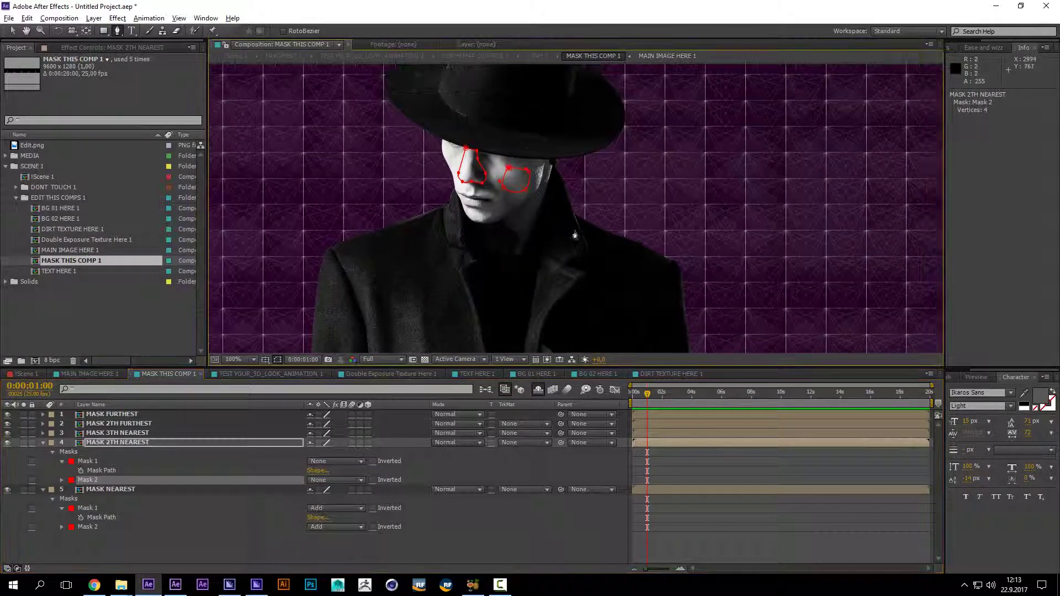
left_click(554, 165)
left_click(583, 205)
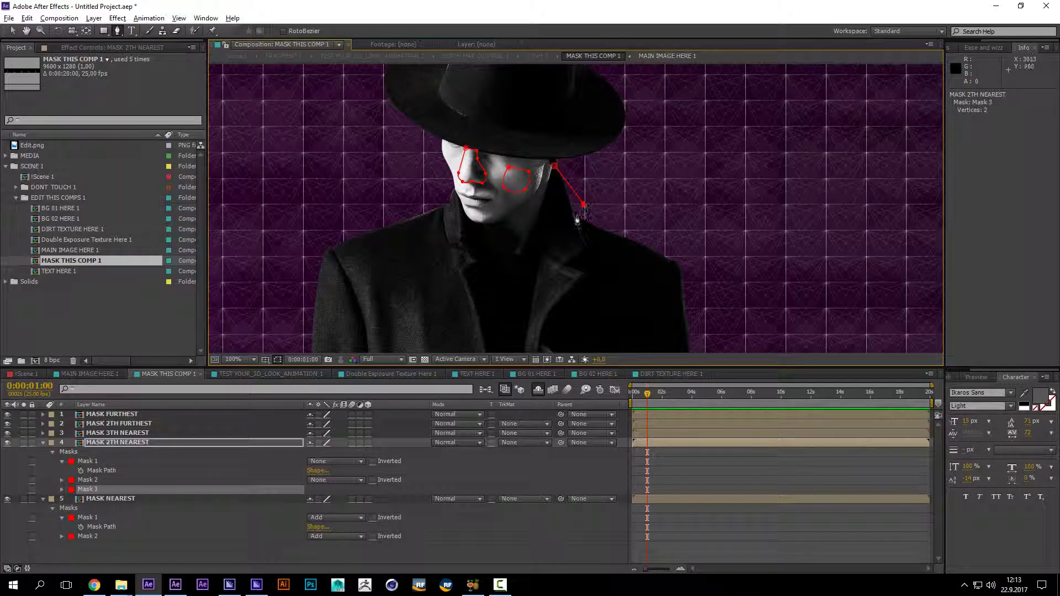
left_click(590, 257)
left_click_drag(569, 309, 578, 280)
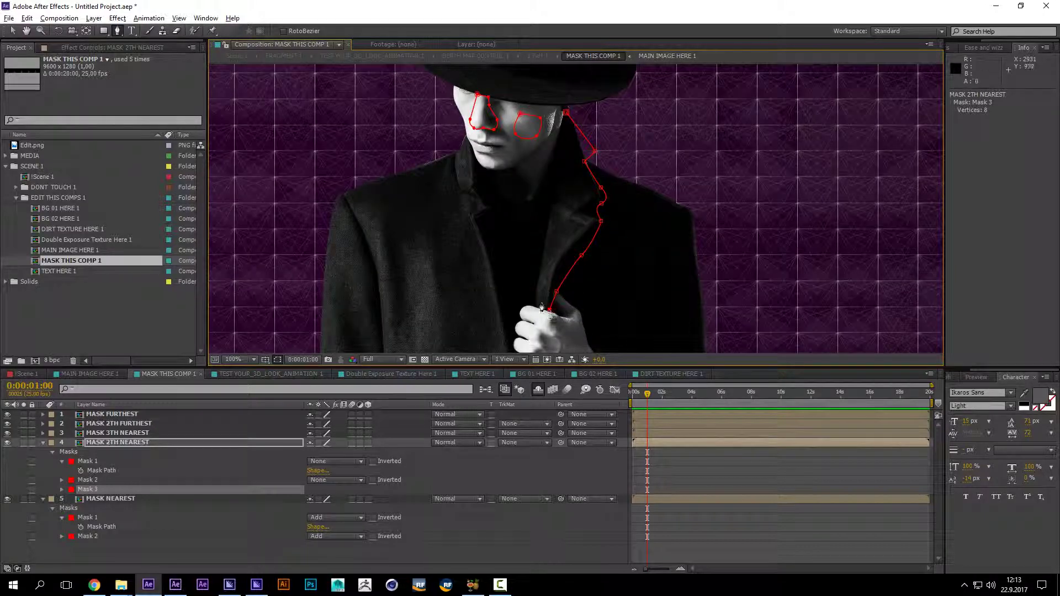
Step: Trace the third mask up the lapel's inner edge and the neck, closing it at its start below the hat
left_click(529, 260)
left_click(543, 213)
left_click(544, 189)
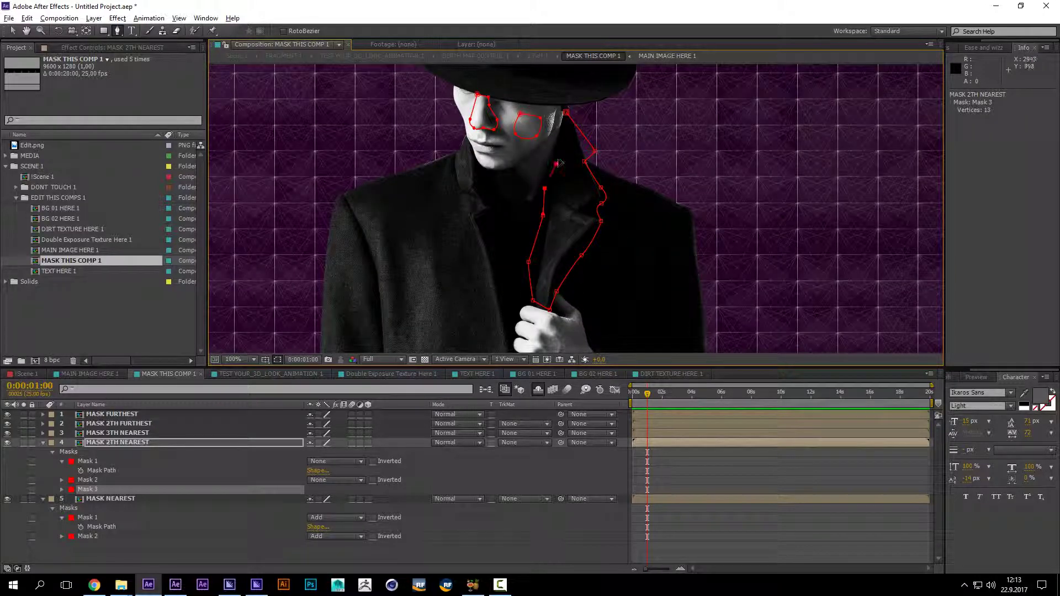
left_click(566, 114)
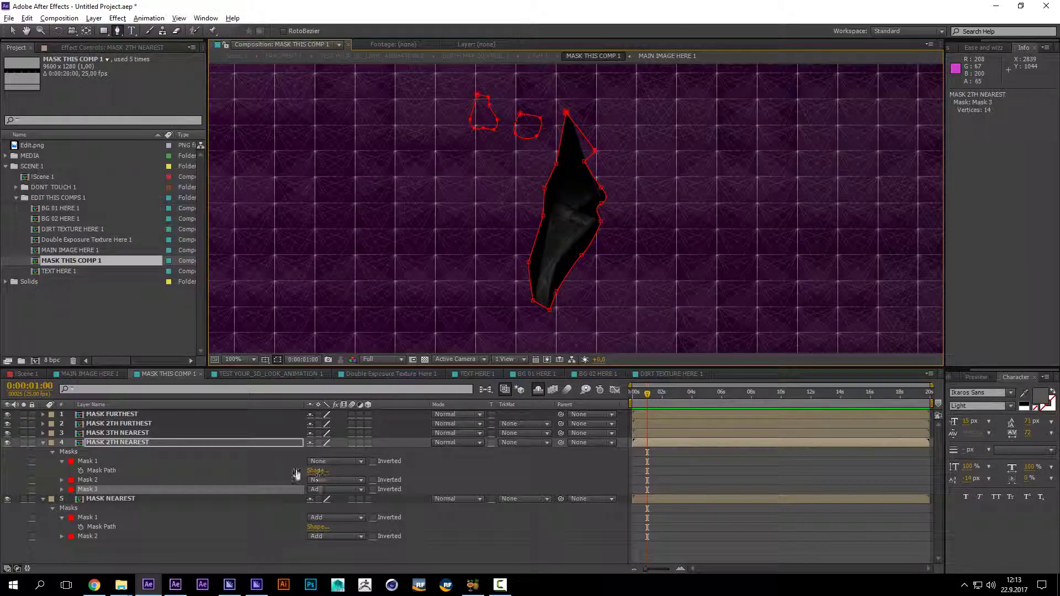
Step: Select Mask 1 through Mask 3 of the MASK 2TH NEAREST layer and set them all to Add
left_click(137, 462, "shift")
left_click(333, 461)
left_click(331, 482)
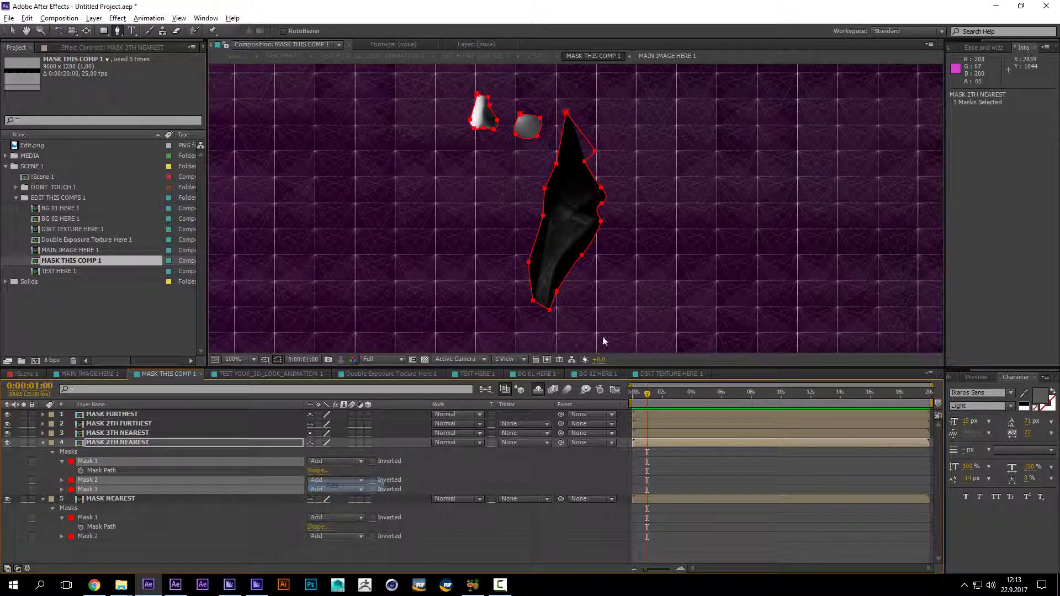
Step: Examine the man's face up close in the image for the 3rd nearest points
key("comma")
key("comma")
left_click_drag(783, 250, 372, 247)
left_click_drag(633, 244, 567, 245)
scroll(539, 248, "up", 1)
scroll(566, 246, "up", 2)
left_click_drag(420, 110, 424, 137)
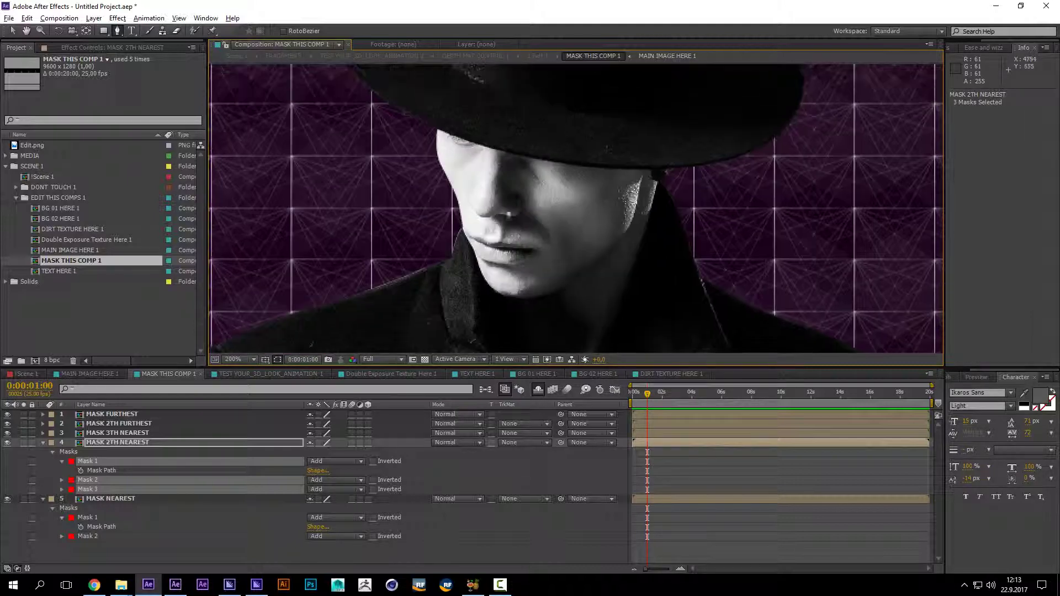
left_click(436, 128)
left_click(432, 173)
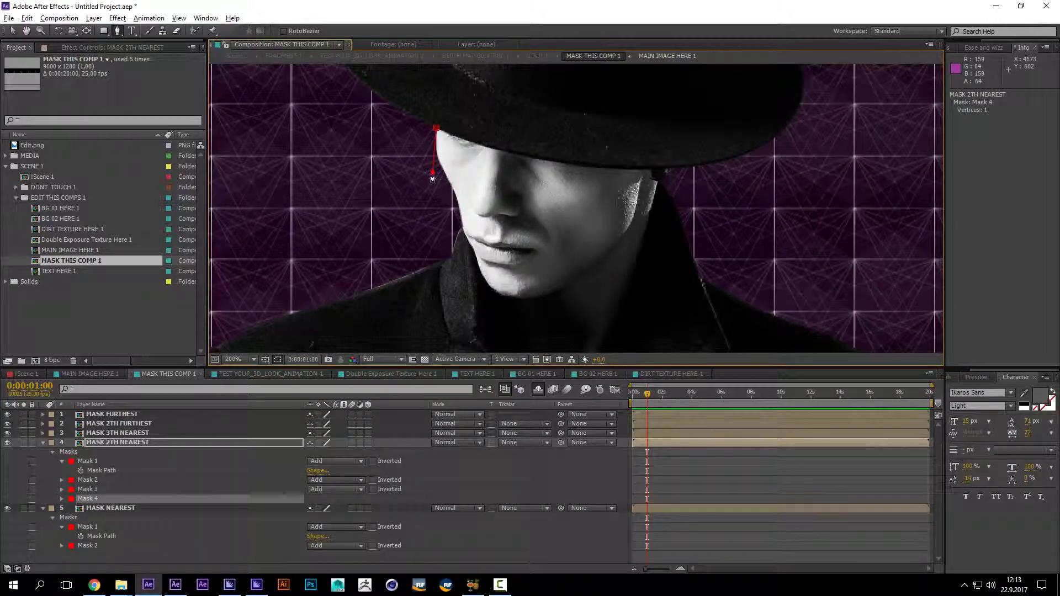
left_click(461, 229)
left_click_drag(485, 274, 491, 287)
key("ctrl+z")
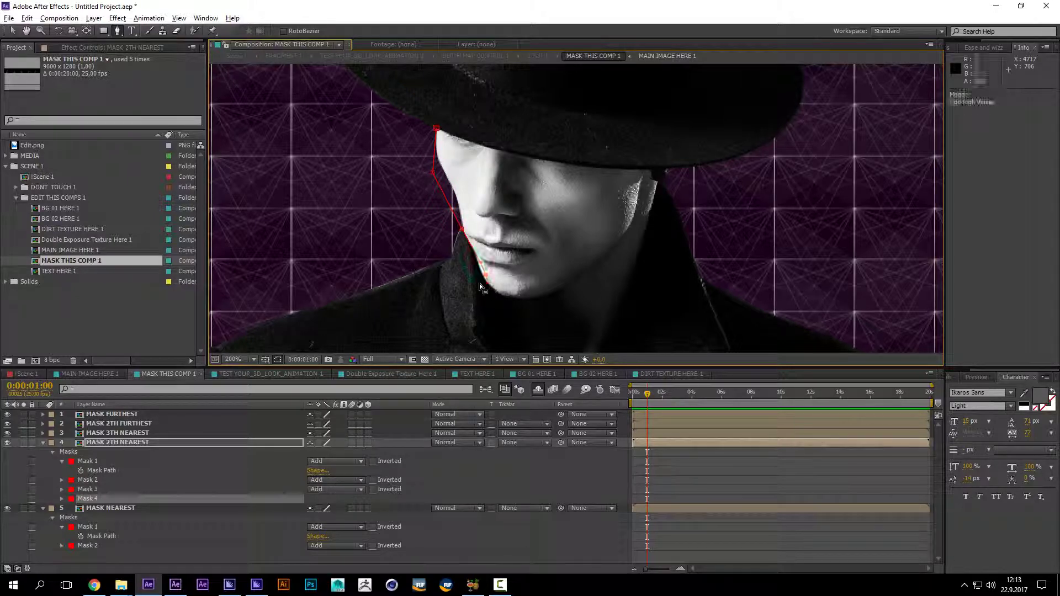
left_click_drag(480, 269, 567, 291)
key("ctrl+z")
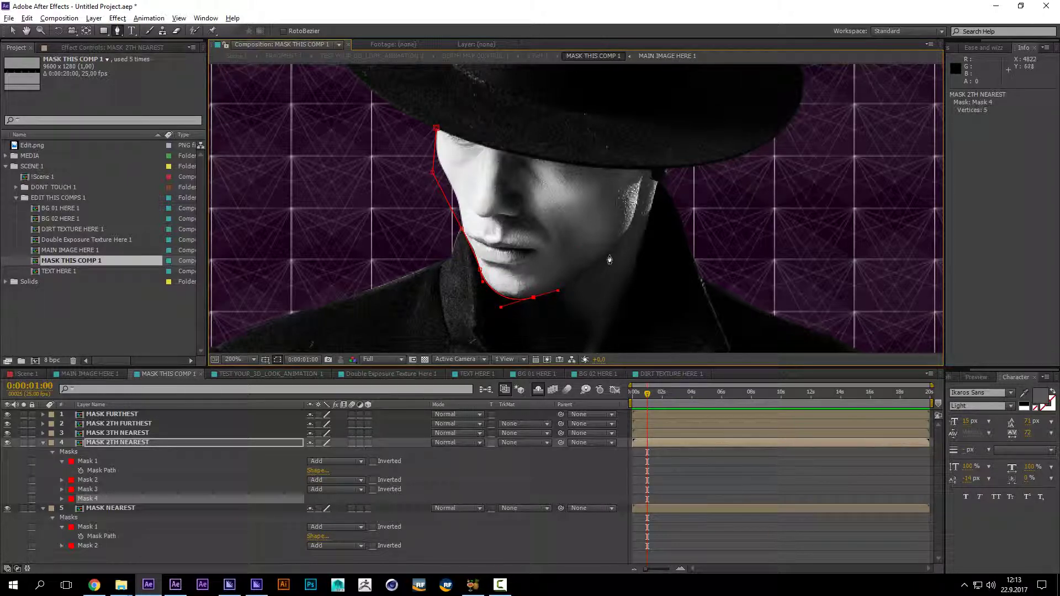
left_click_drag(607, 256, 613, 250)
left_click(644, 168)
left_click(556, 164)
left_click(436, 127)
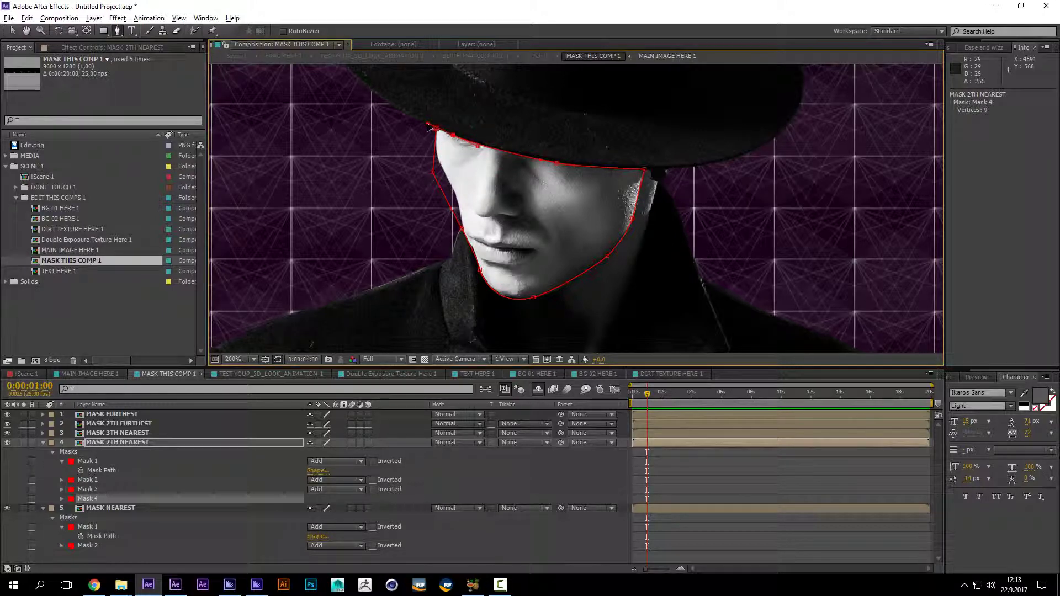
left_click(448, 135)
left_click(94, 499)
left_click(108, 442)
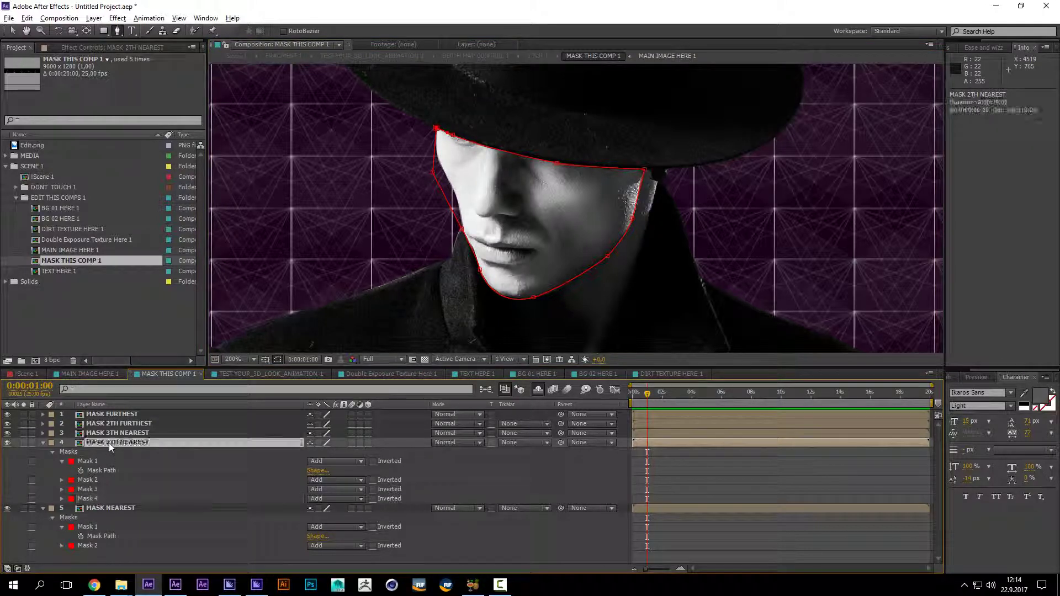
left_click(99, 500)
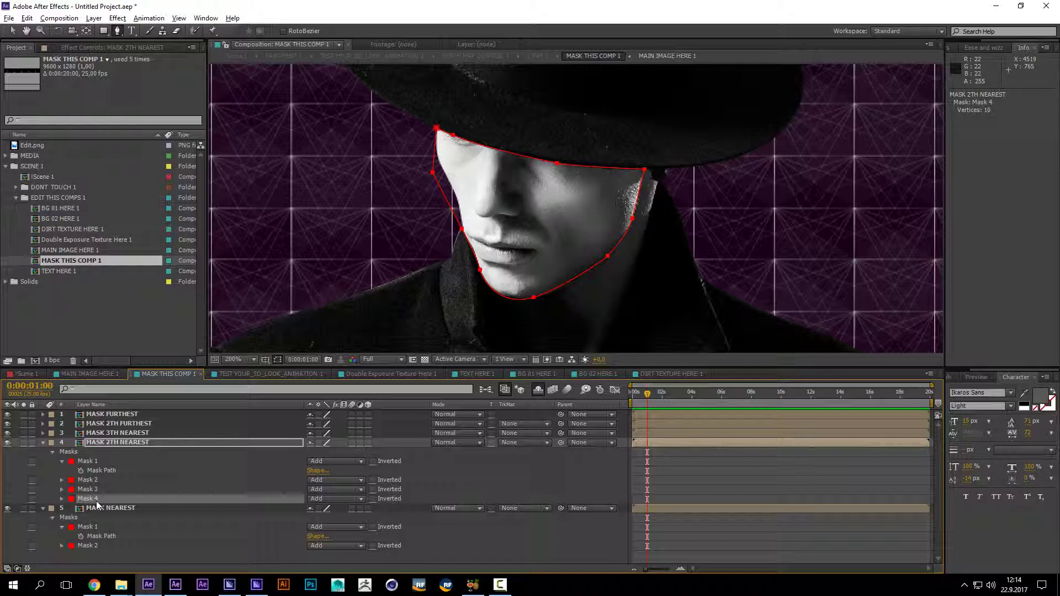
key("Delete")
Step: Start a mask on the MASK 3TH NEAREST layer at the hat brim, tracing down the face and around the chin and jaw
left_click(125, 434)
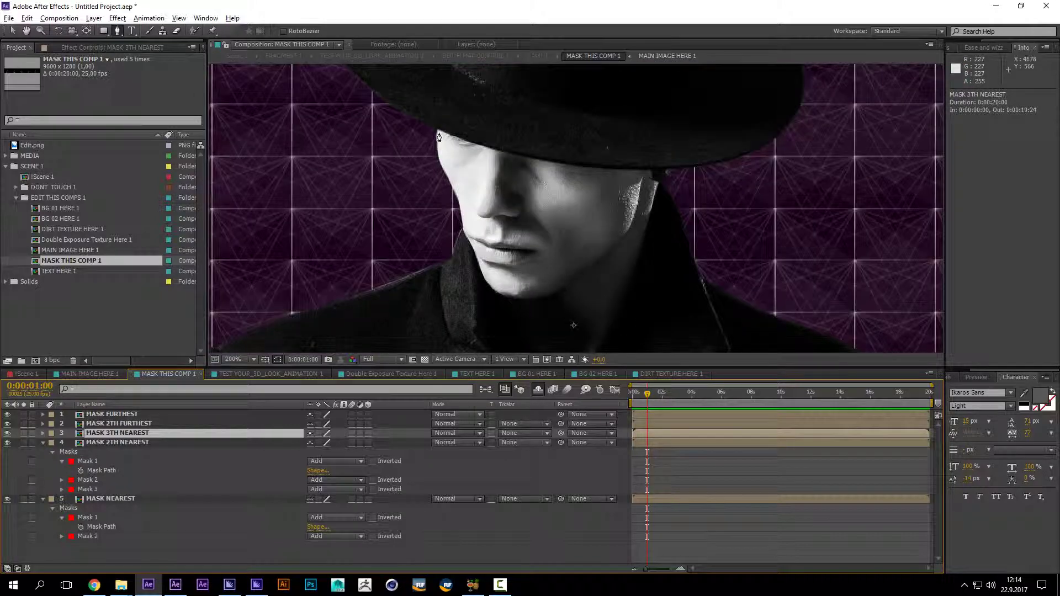
left_click(436, 129)
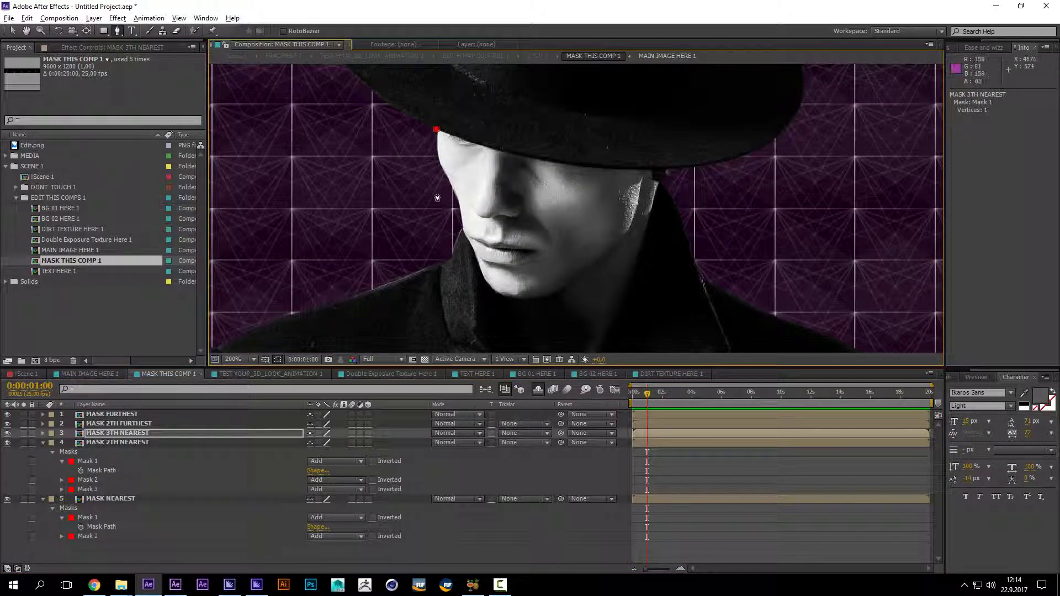
left_click(427, 209)
left_click(462, 229)
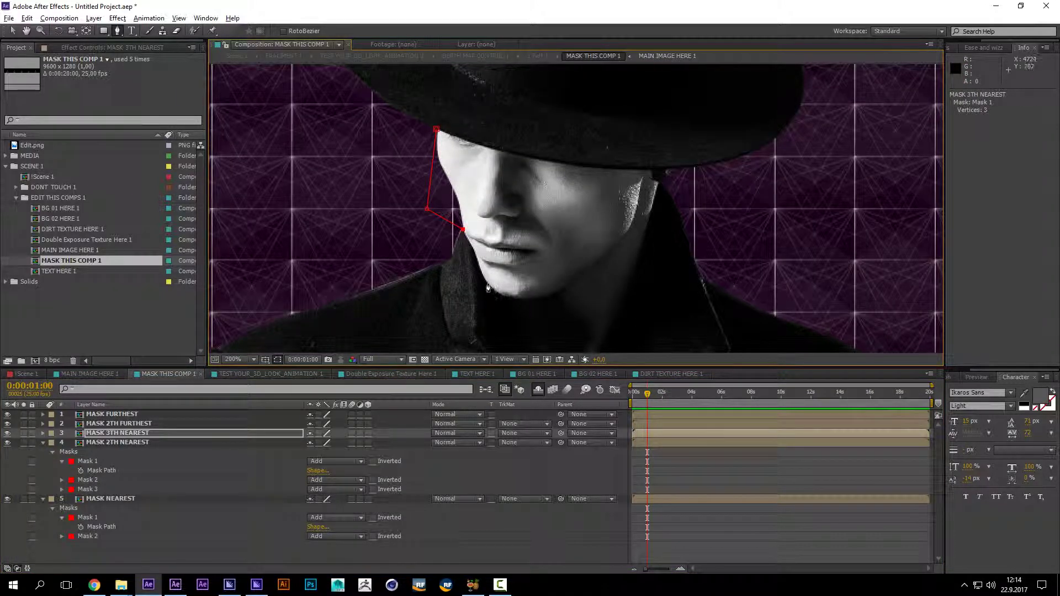
left_click_drag(482, 276, 487, 283)
left_click_drag(549, 295, 631, 233)
key("ctrl+z")
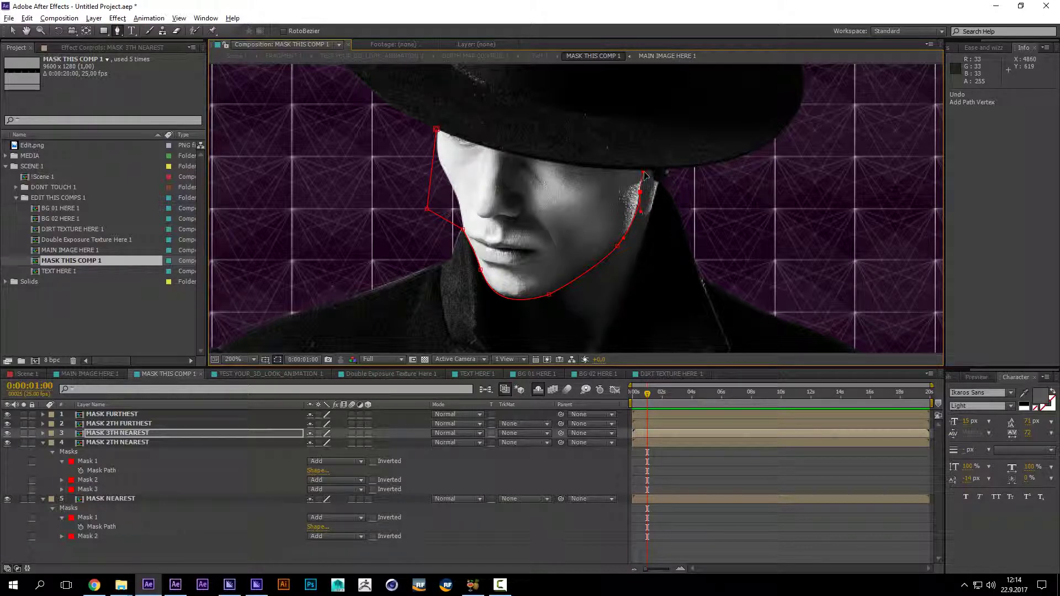
Step: Continue the face mask up past the ear and along the hat brim's lower edge, closing it at its starting point
left_click(645, 174)
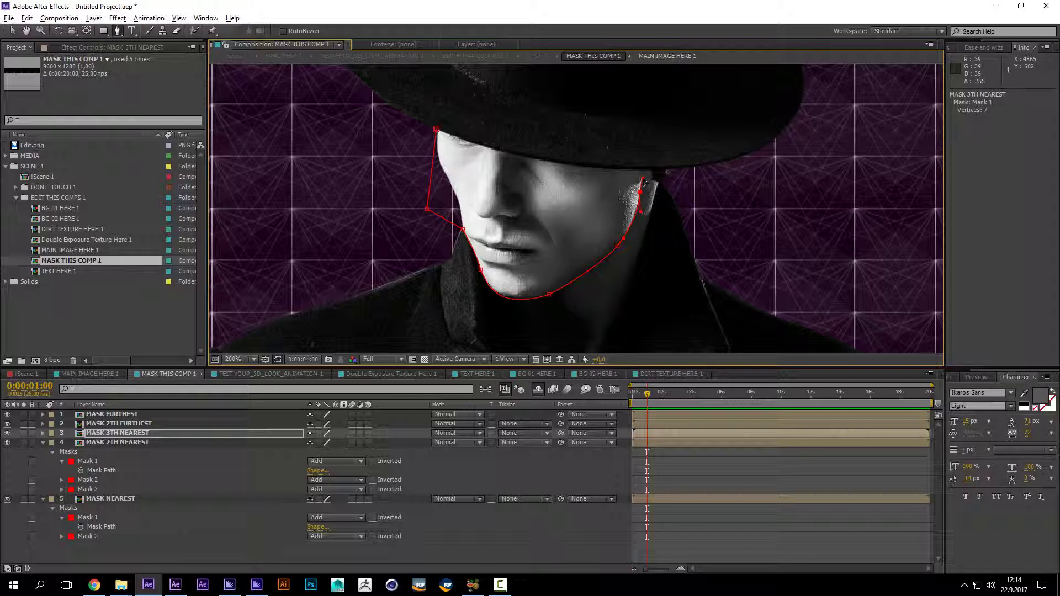
left_click_drag(472, 145, 401, 117)
left_click(501, 152)
key("ctrl+z")
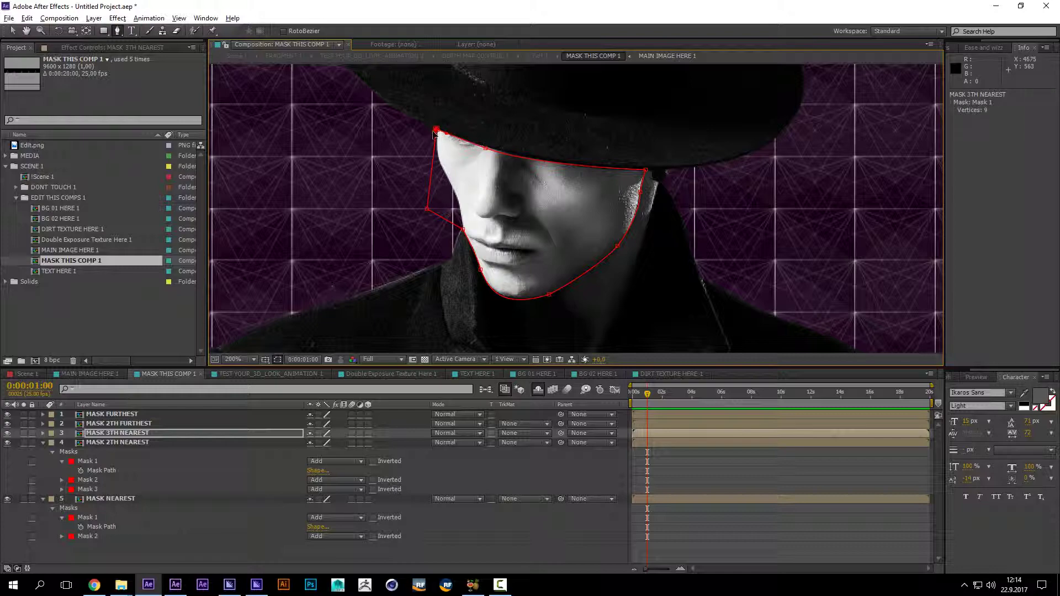
scroll(436, 132, "down", 5)
scroll(497, 265, "up", 3)
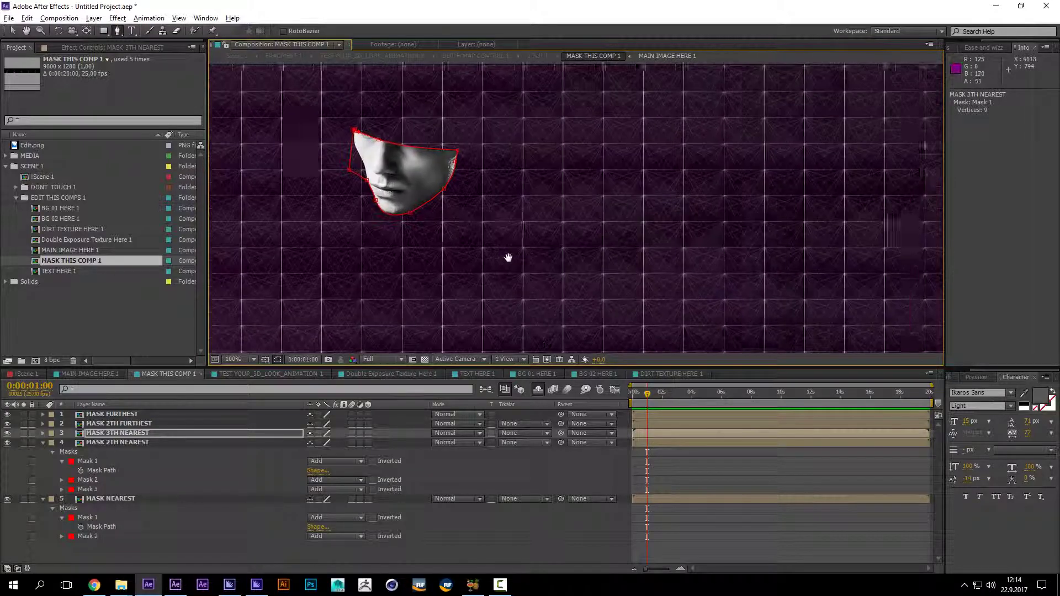
Step: Start a second mask on the MASK 3TH NEAREST layer over the 2nd furthest image, tracing below the ear, under the chin and down the coat opening
scroll(508, 257, "down", 6)
scroll(471, 270, "up", 3)
scroll(407, 287, "down", 1)
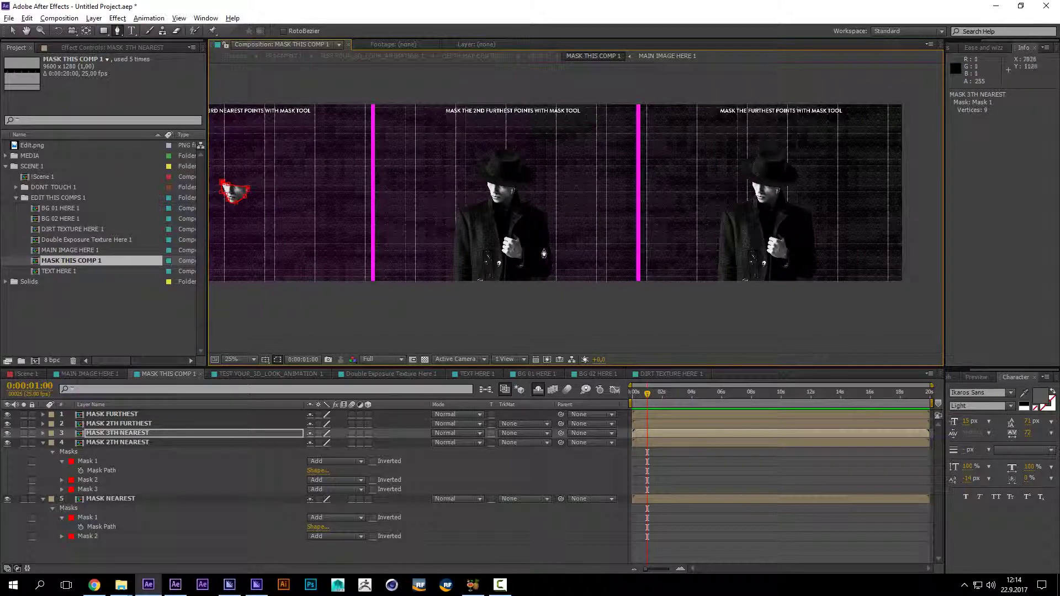
scroll(544, 253, "up", 3)
scroll(504, 166, "up", 1)
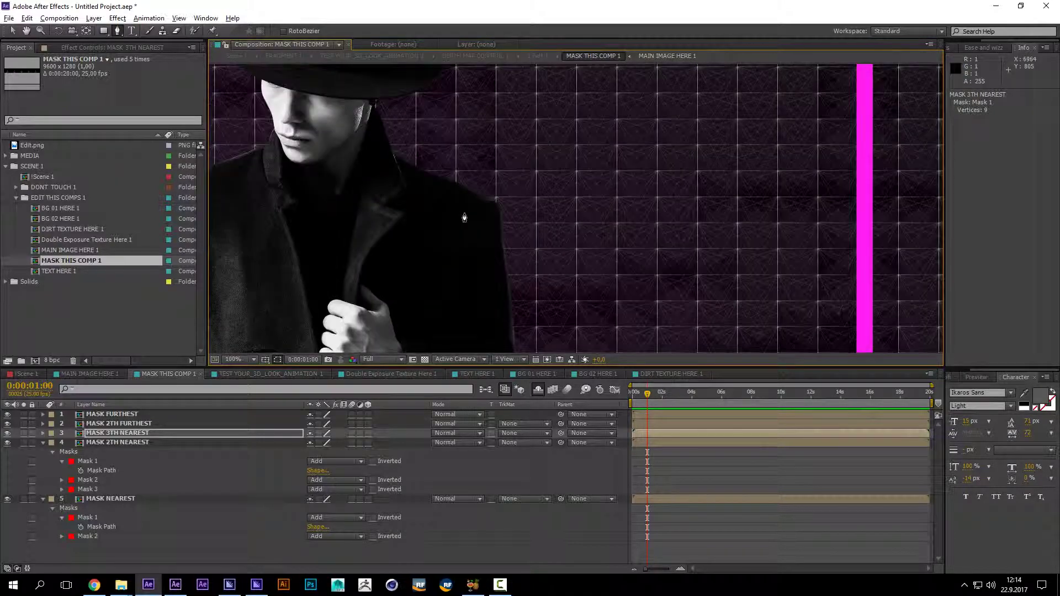
left_click_drag(464, 218, 584, 254)
left_click_drag(510, 266, 550, 191)
left_click_drag(480, 166, 484, 221)
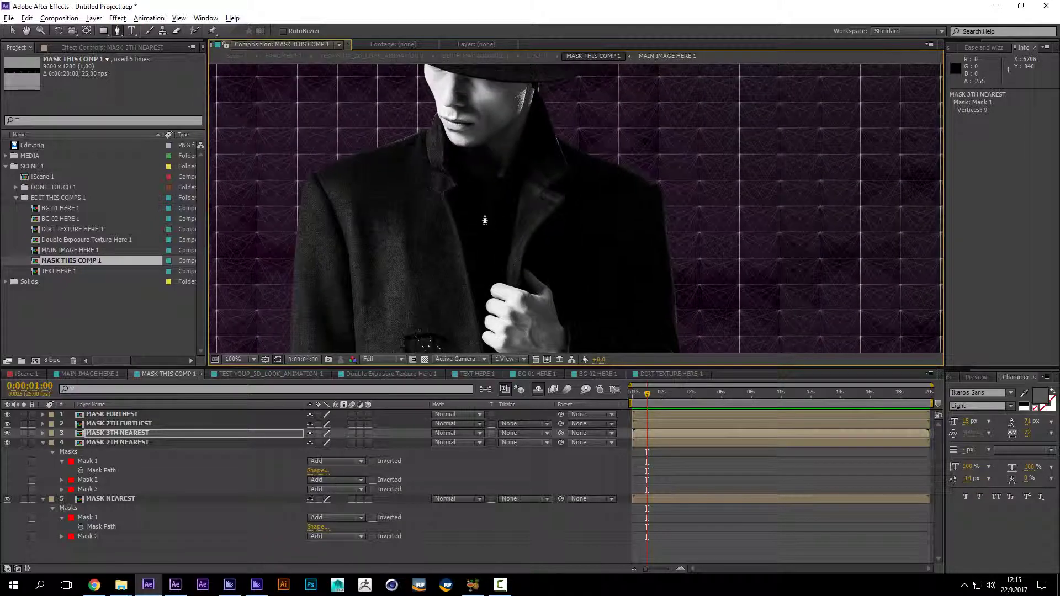
scroll(493, 188, "up", 1)
left_click_drag(496, 182, 555, 248)
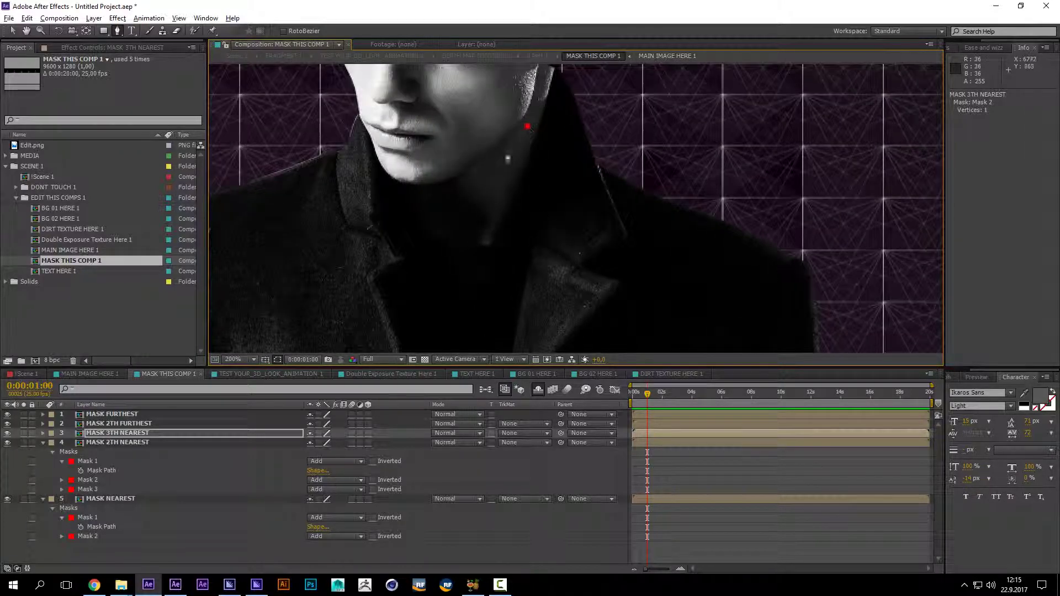
left_click(414, 186)
left_click_drag(394, 204, 413, 263)
left_click(426, 320)
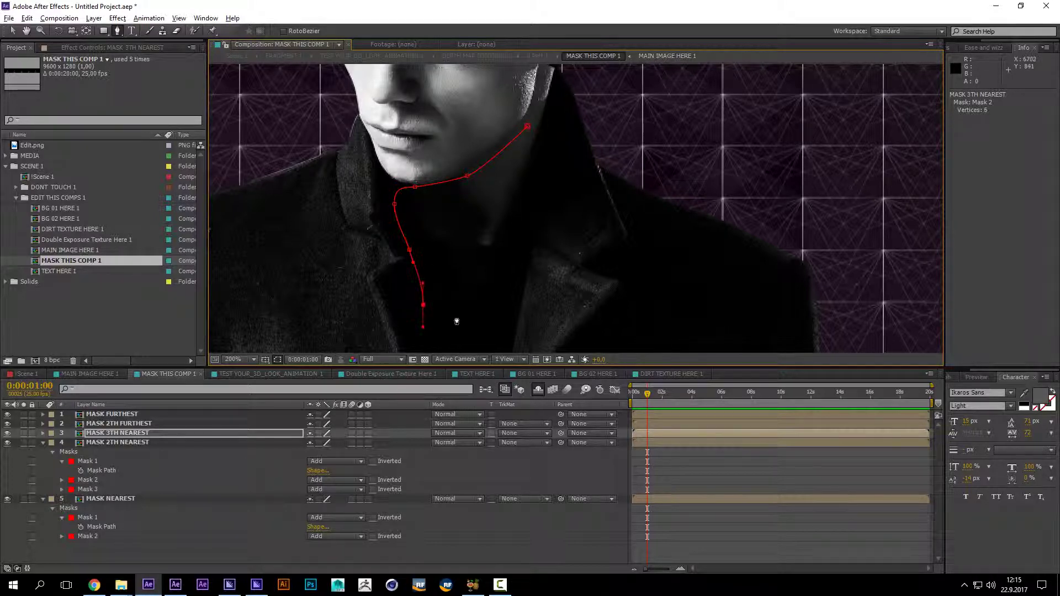
Step: Continue the neck mask across the chest just above the hand and up along the opposite lapel to the collar
left_click_drag(457, 322, 485, 151)
left_click(467, 286)
left_click_drag(509, 278, 513, 271)
left_click(522, 214)
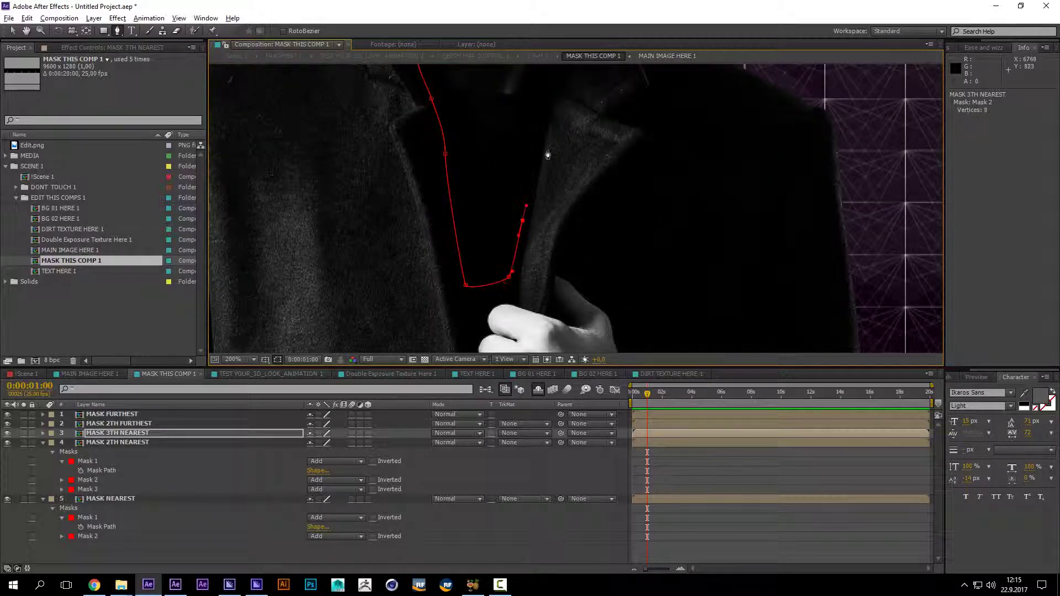
left_click_drag(544, 154, 504, 237)
left_click(506, 231)
left_click(530, 167)
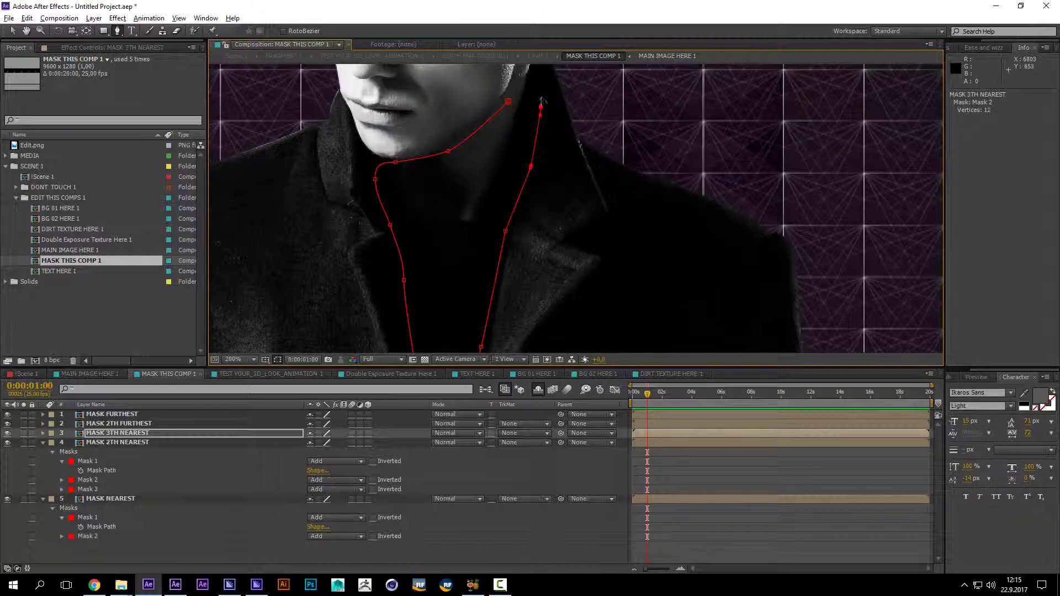
Step: Extend the neck mask up the raised collar to the hat brim and close it down behind the jaw at its starting point
left_click_drag(543, 101, 536, 183)
left_click(534, 189)
left_click(529, 151)
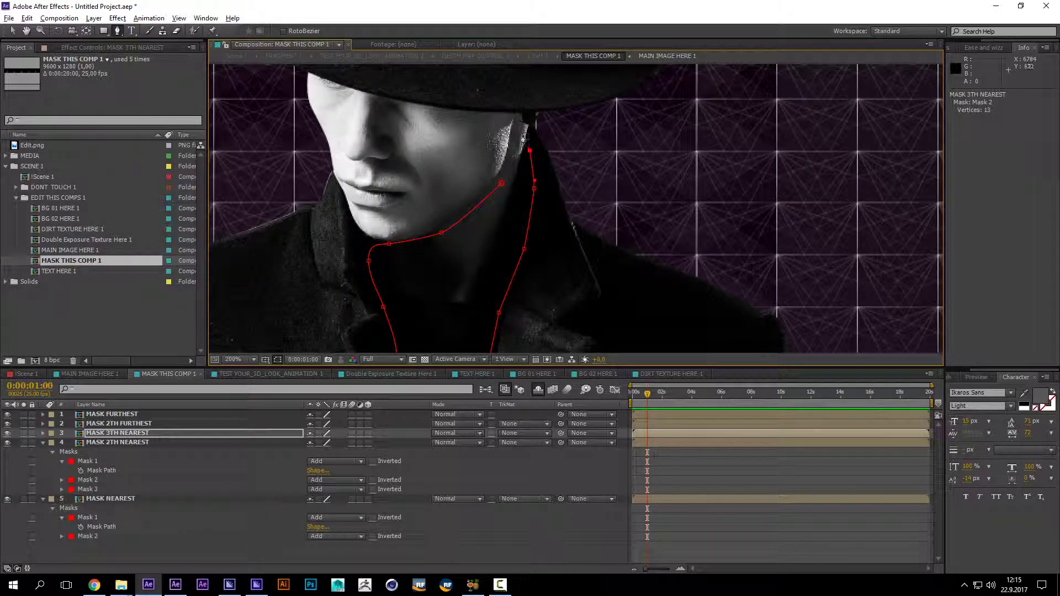
left_click(525, 123)
left_click_drag(525, 124, 534, 127)
left_click(502, 185)
Step: Cut Mask 2 from the MASK 3TH NEAREST layer and paste it onto the MASK 2TH FURTHEST layer
left_click(130, 431)
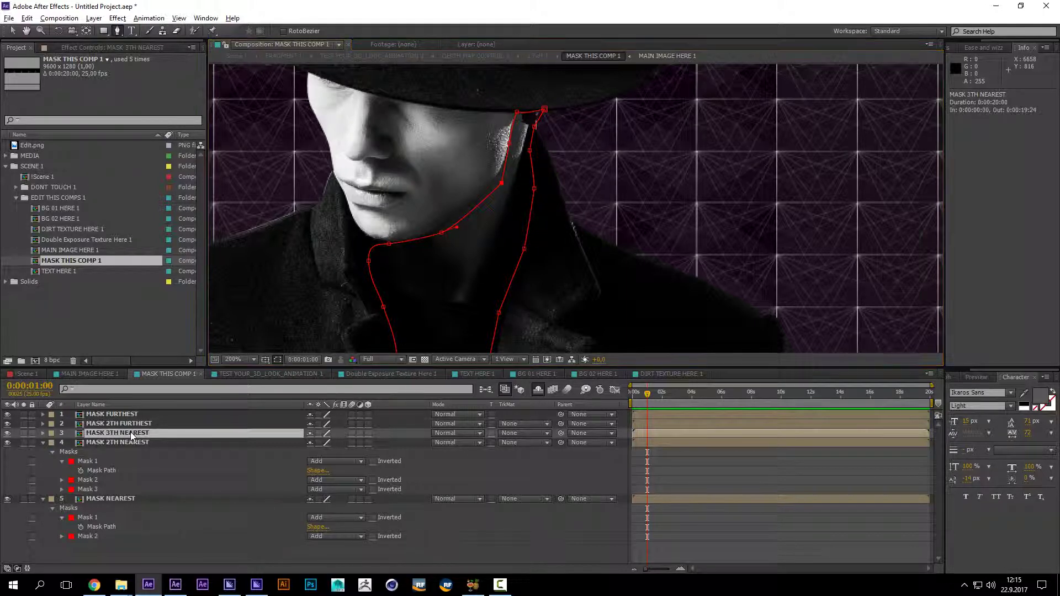
key("m")
left_click(125, 420)
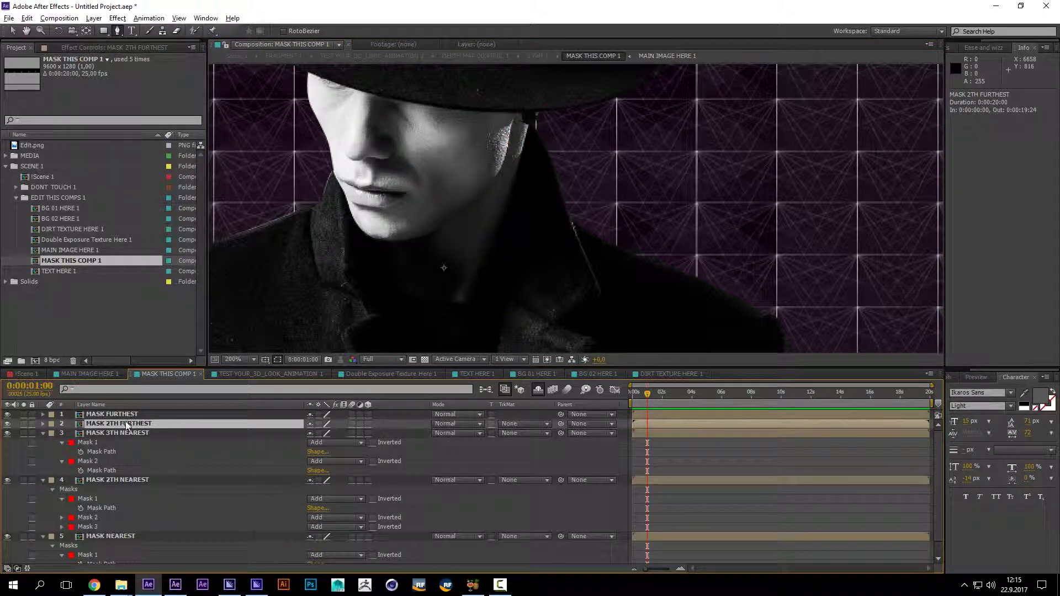
left_click(98, 460)
key("Delete")
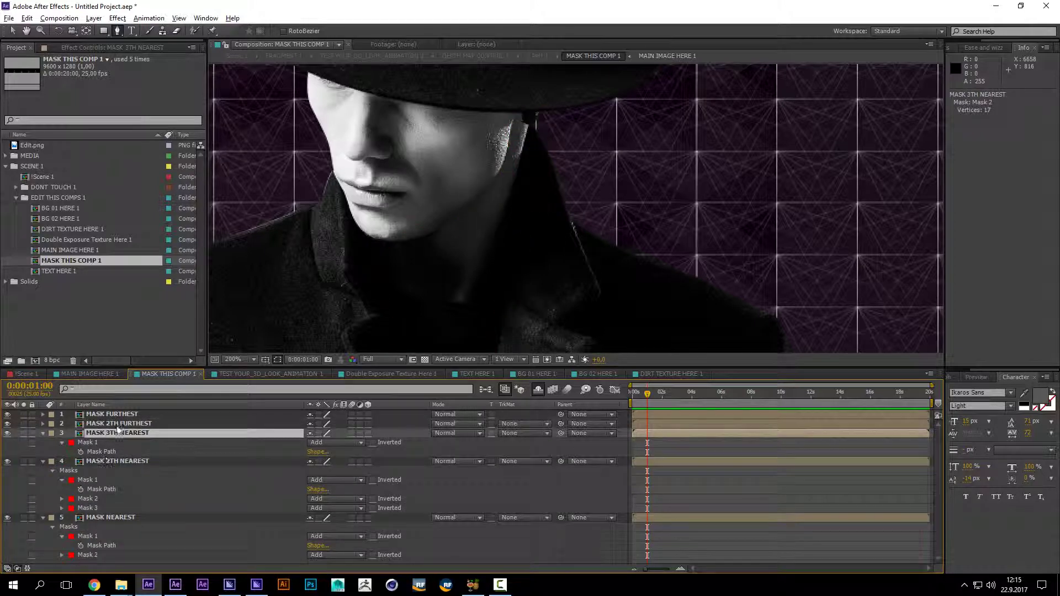
left_click(118, 424)
scroll(379, 324, "down", 4)
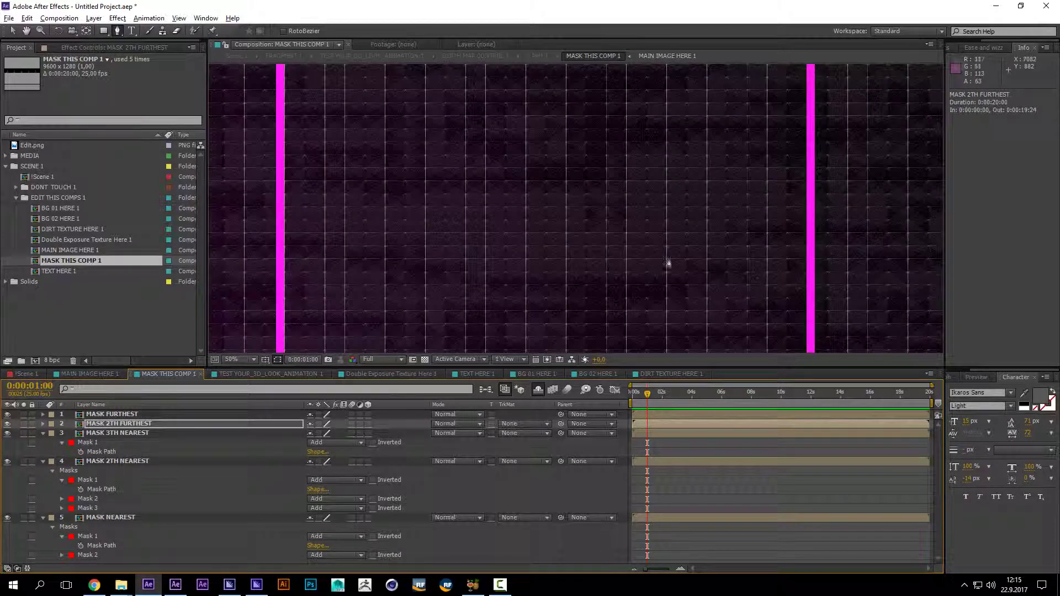
Step: Move the pasted mask from the furthest image onto the man's neck in the 2nd furthest image
scroll(717, 257, "down", 4)
scroll(781, 253, "up", 4)
key("comma")
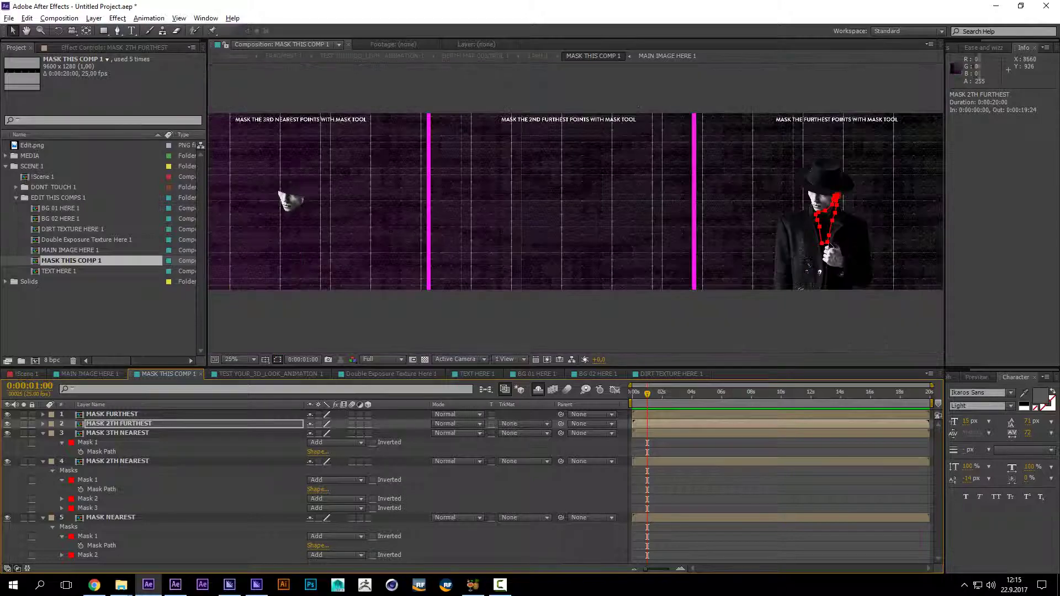
left_click_drag(831, 239, 566, 236)
key("period")
key("period")
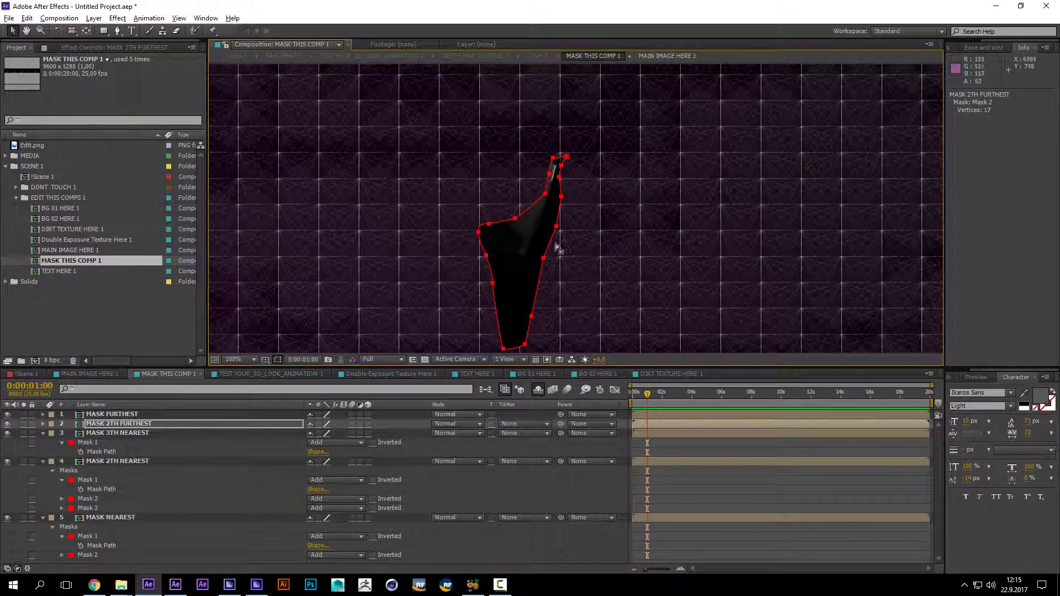
key("period")
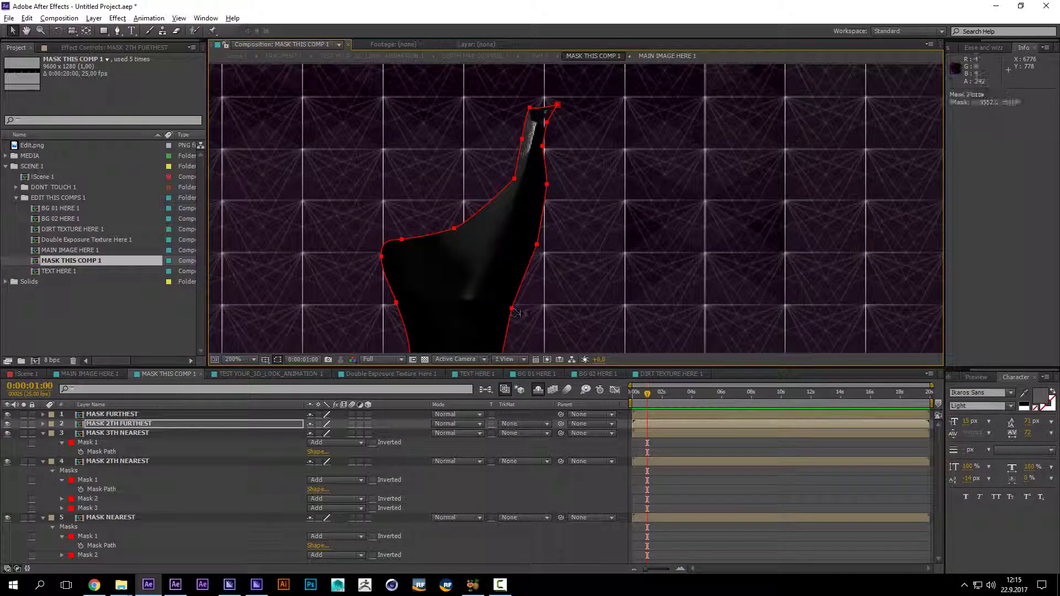
left_click_drag(551, 308, 510, 299)
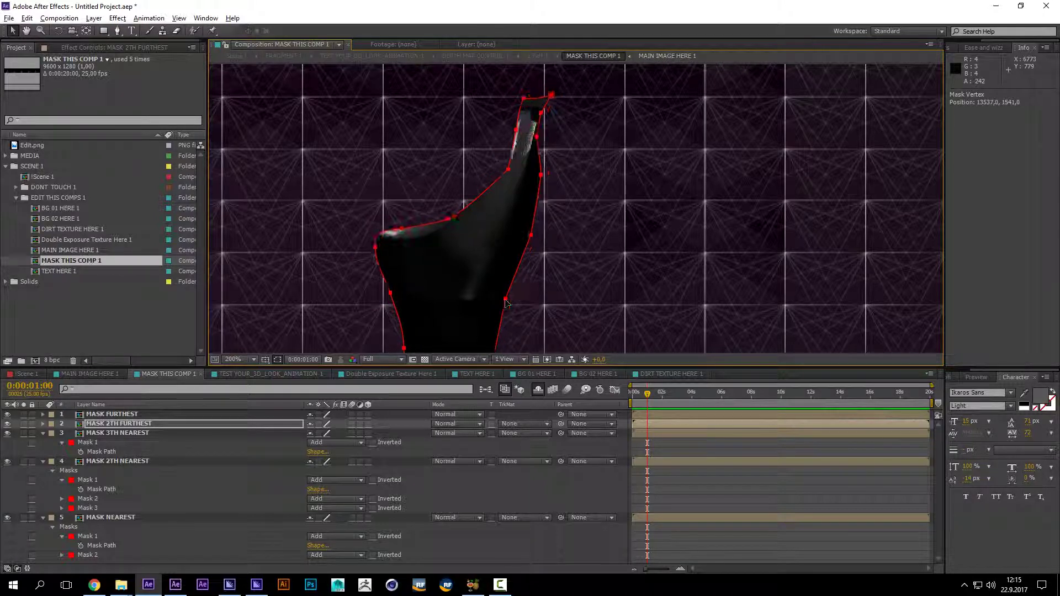
key("ctrl+z")
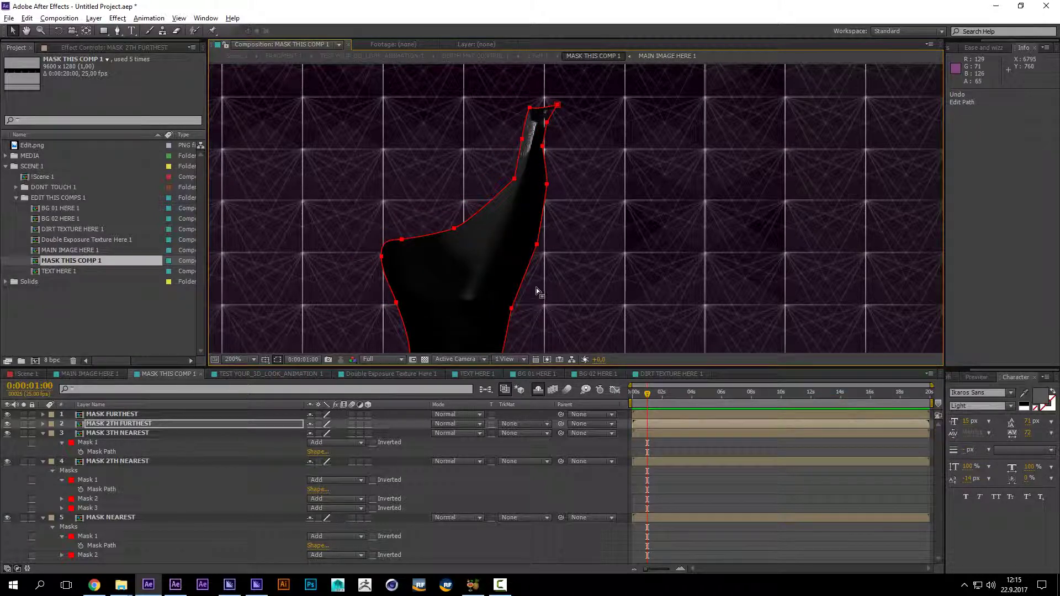
key("comma")
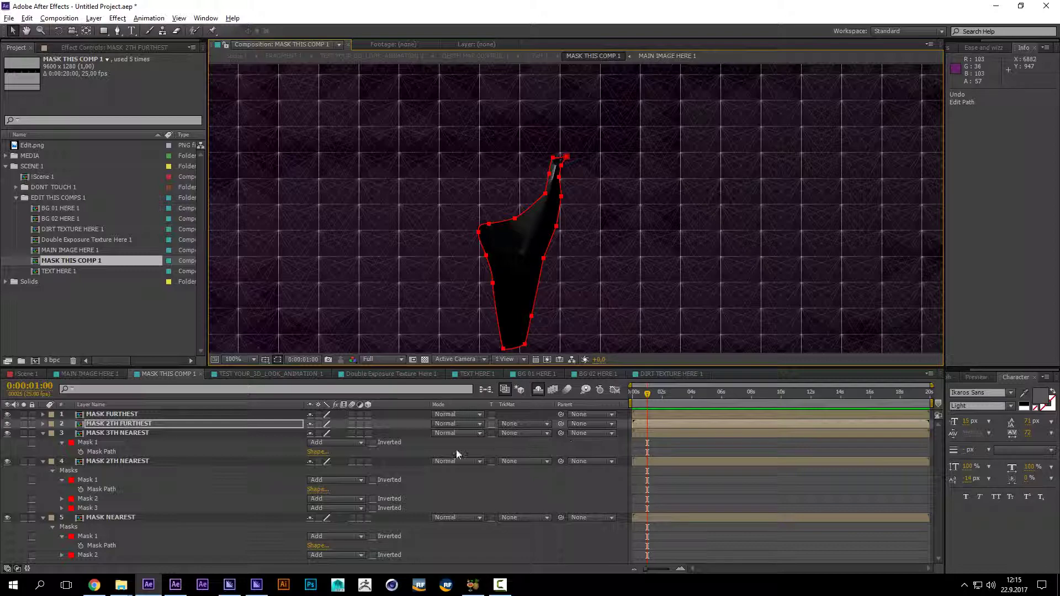
Step: Start a Pen tool mask on the MASK FURTHEST layer just outside the upper edge of the hat brim, beside the crown
left_click(112, 415)
scroll(754, 234, "down", 1)
left_click_drag(752, 234, 268, 223)
scroll(268, 223, "up", 1)
left_click_drag(603, 240, 488, 195)
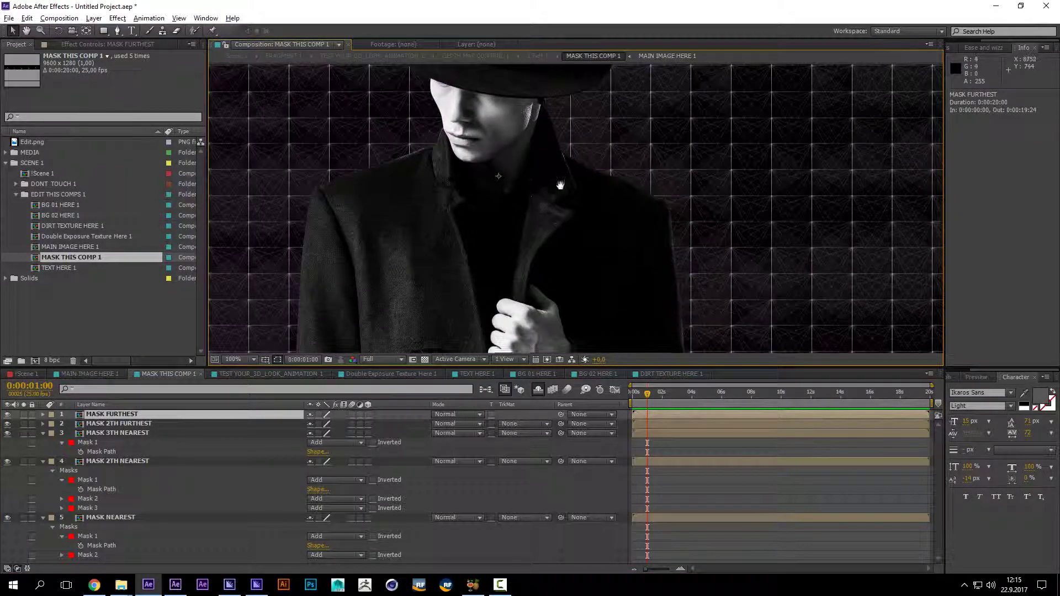
left_click_drag(560, 185, 531, 248)
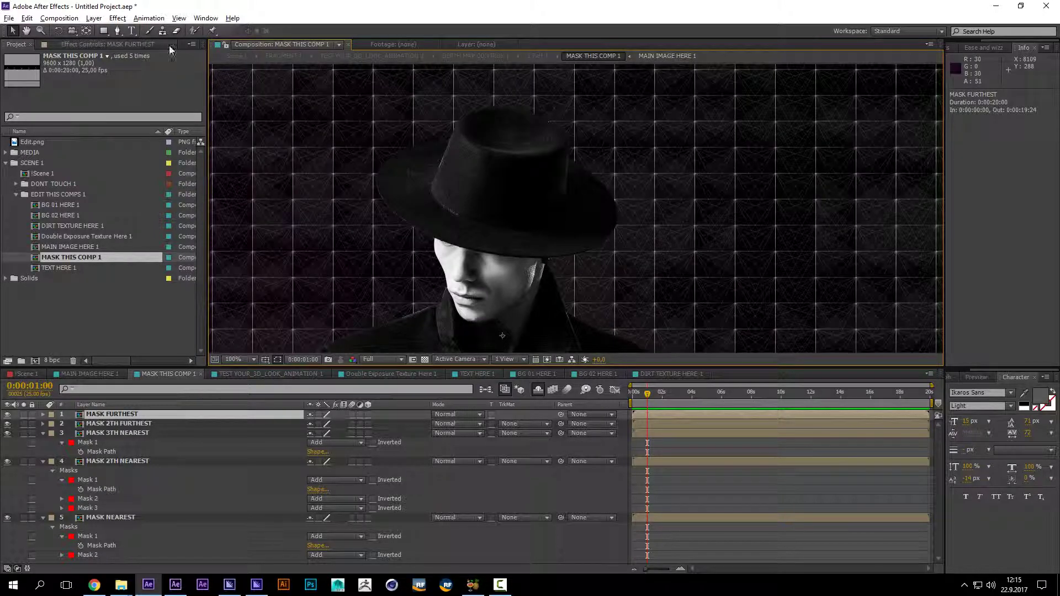
left_click(117, 30)
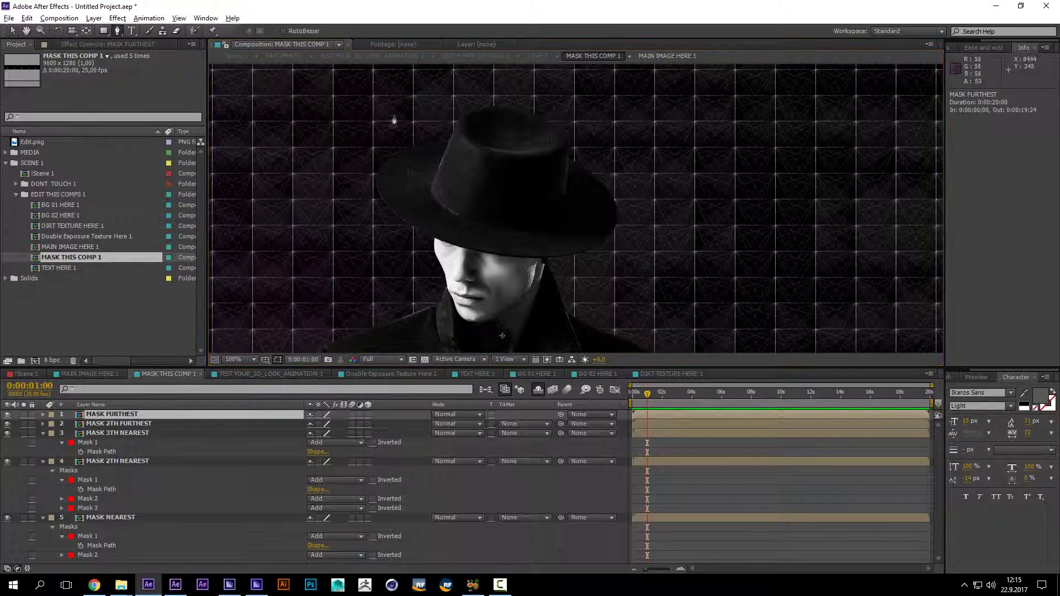
left_click(392, 144)
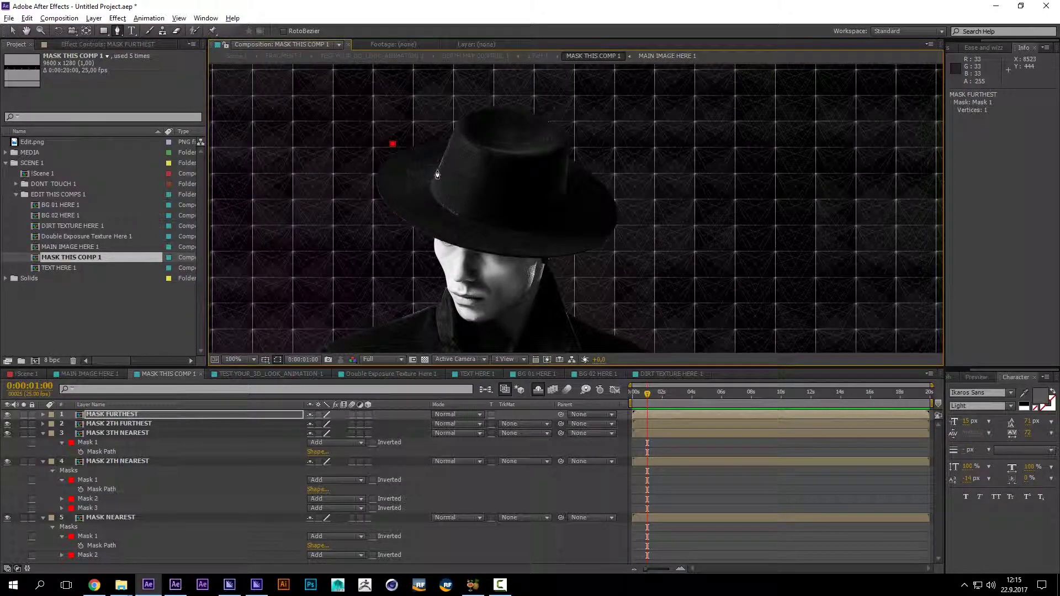
Step: Outline the brim area behind the hat along the crown's side and close the four-point mask
scroll(438, 170, "up", 3)
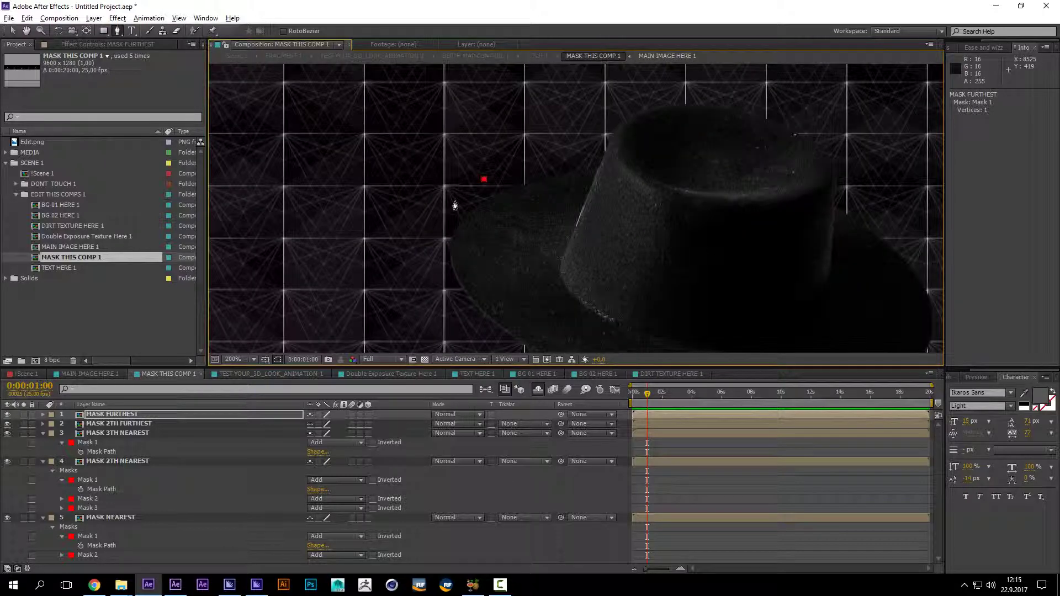
left_click(498, 258)
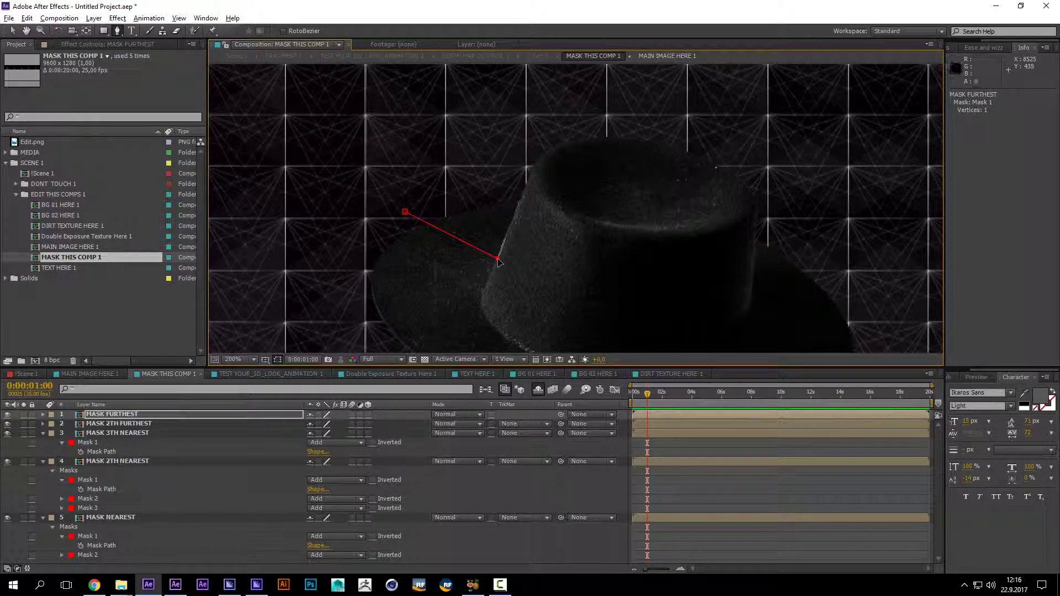
key("ctrl+z")
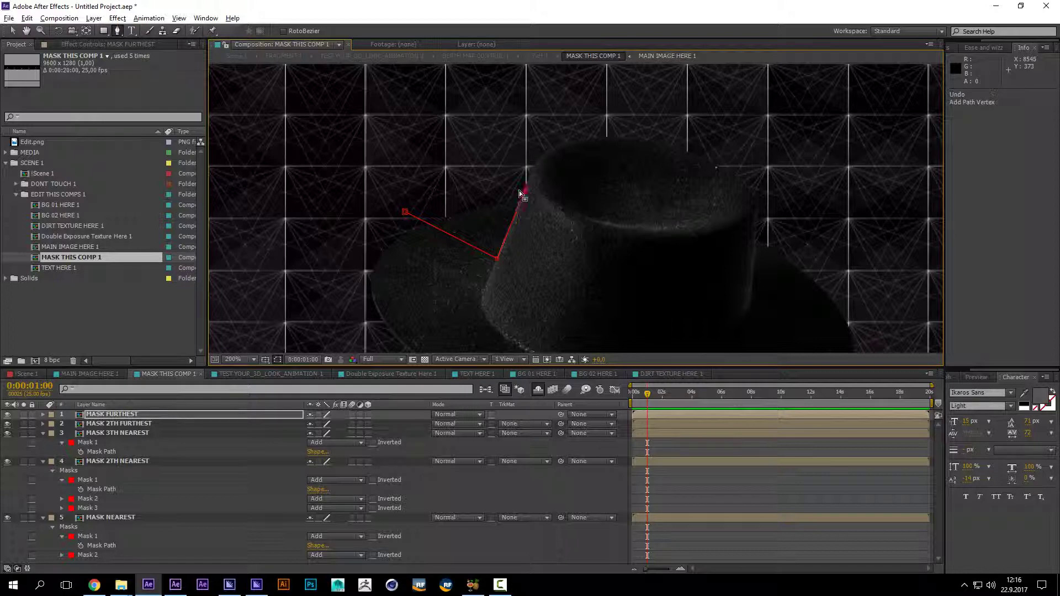
key("ctrl+z")
left_click(496, 257)
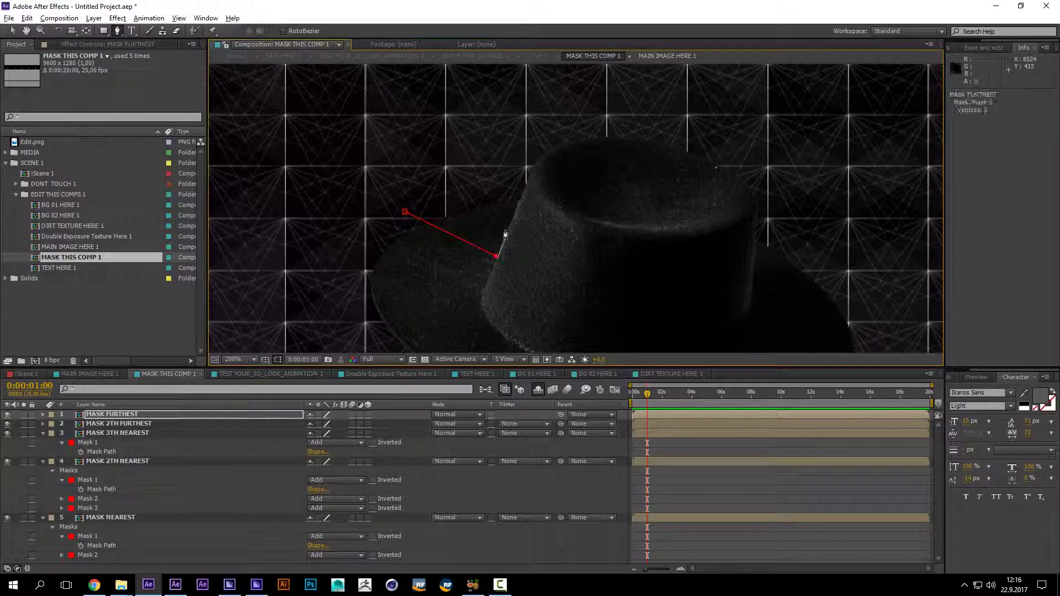
left_click_drag(525, 183, 480, 184)
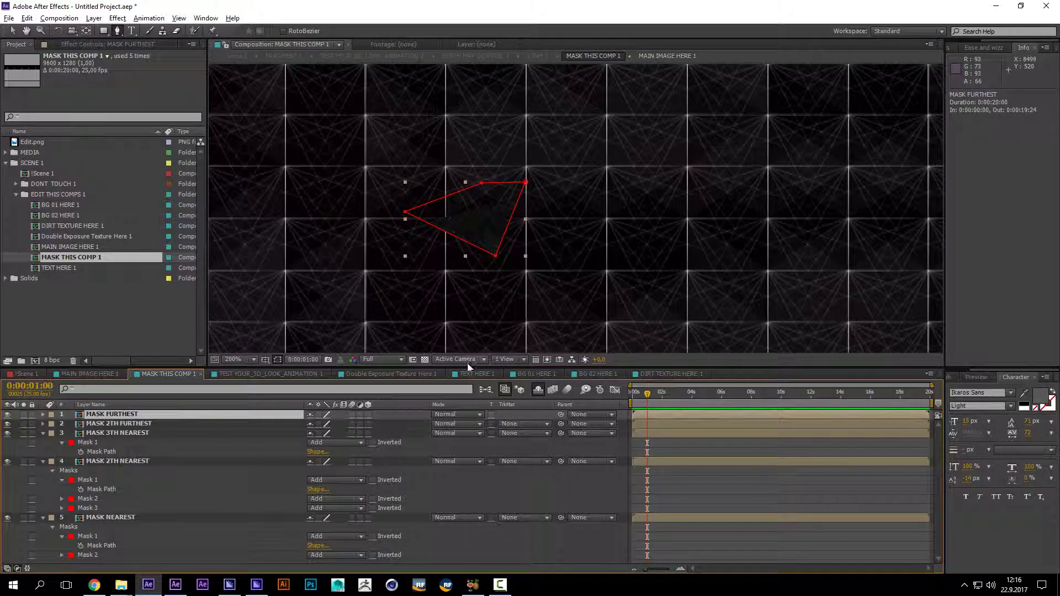
Step: Show the masks of the MASK FURTHEST layer and set Mask 1's mode to None
key("m")
left_click(335, 423)
left_click(319, 432)
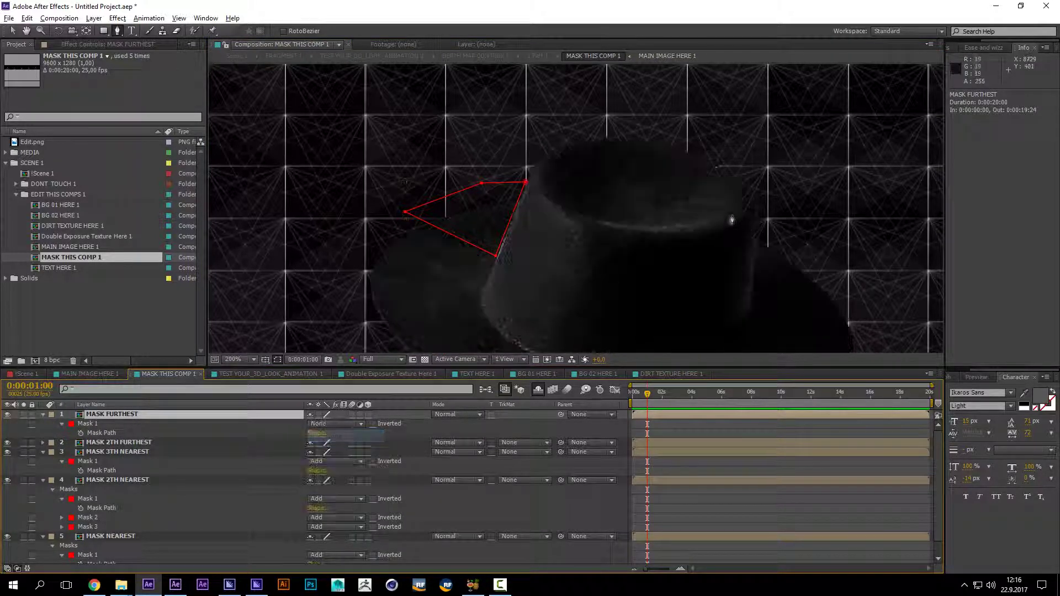
Step: Draw a four-point mask around the rear brim on the crown's other side and set Mask 2's mode to None
left_click_drag(757, 197, 647, 139)
left_click(638, 165)
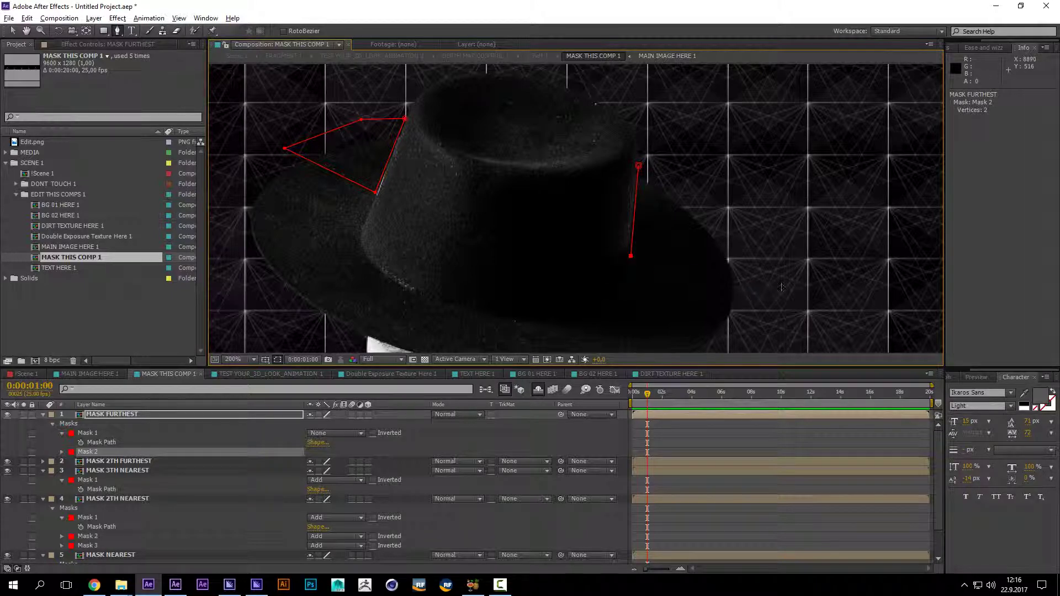
left_click_drag(773, 286, 730, 155)
left_click(638, 165)
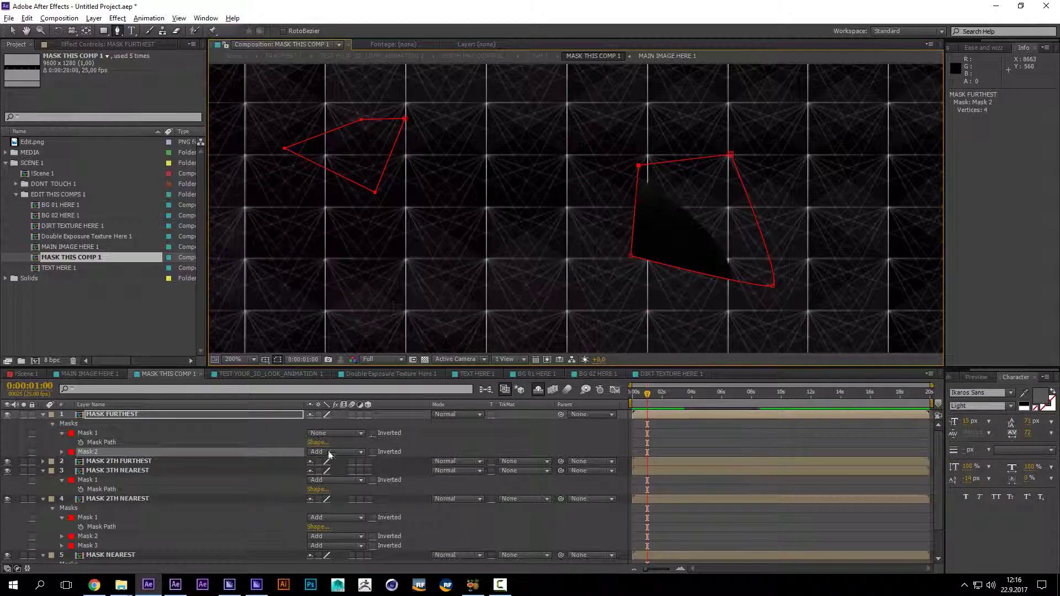
left_click(335, 451)
left_click(322, 457)
Step: Draw a closed third mask around the rear upper part of the hat crown on the MASK FURTHEST layer
scroll(560, 253, "up", 2)
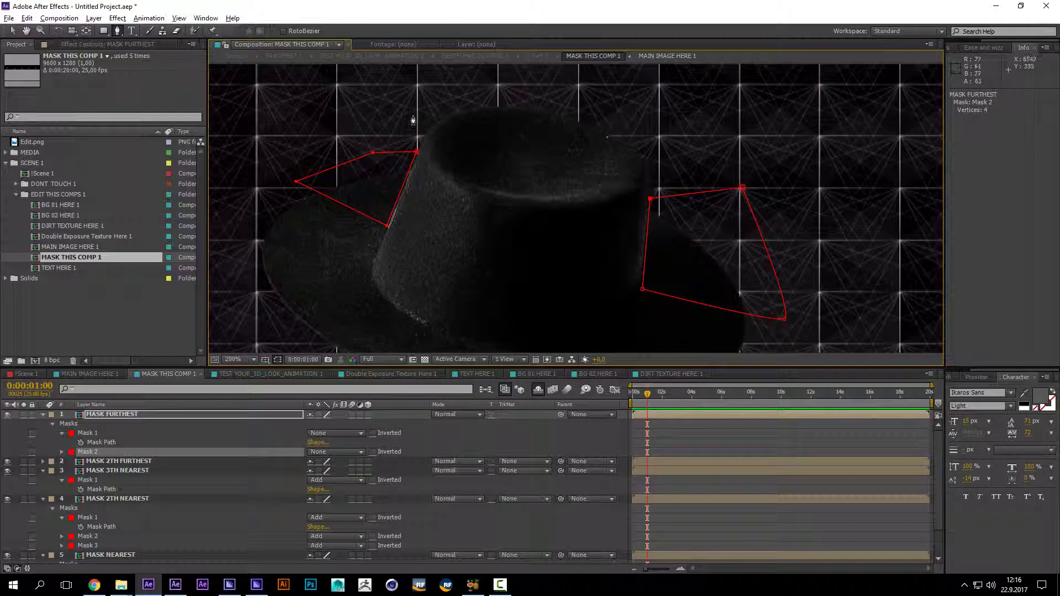
left_click(413, 115)
left_click_drag(559, 176, 708, 163)
left_click(687, 146)
left_click(610, 98)
left_click(520, 78)
left_click(448, 91)
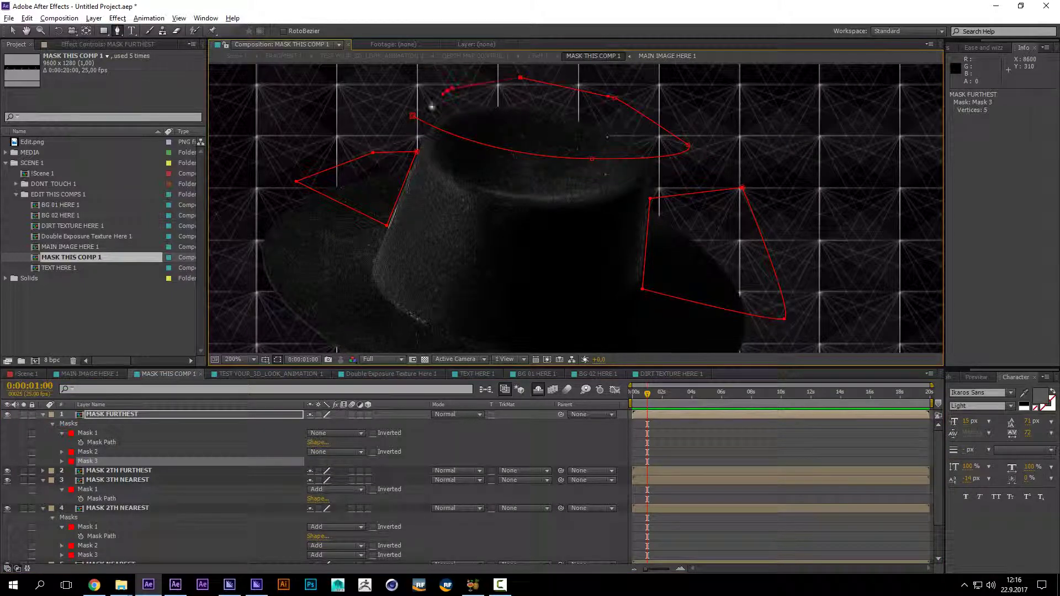
left_click(413, 116)
Step: Select Mask 1 through Mask 3 of the MASK FURTHEST layer and set them all to Add
left_click(149, 435, "shift")
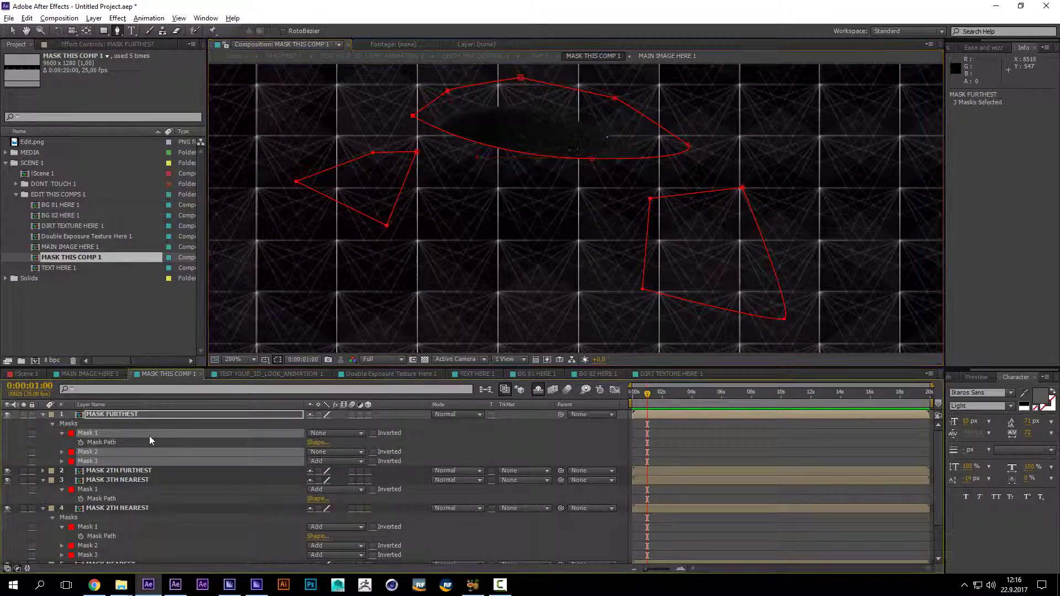
left_click(330, 435)
left_click(329, 442)
scroll(472, 248, "down", 5)
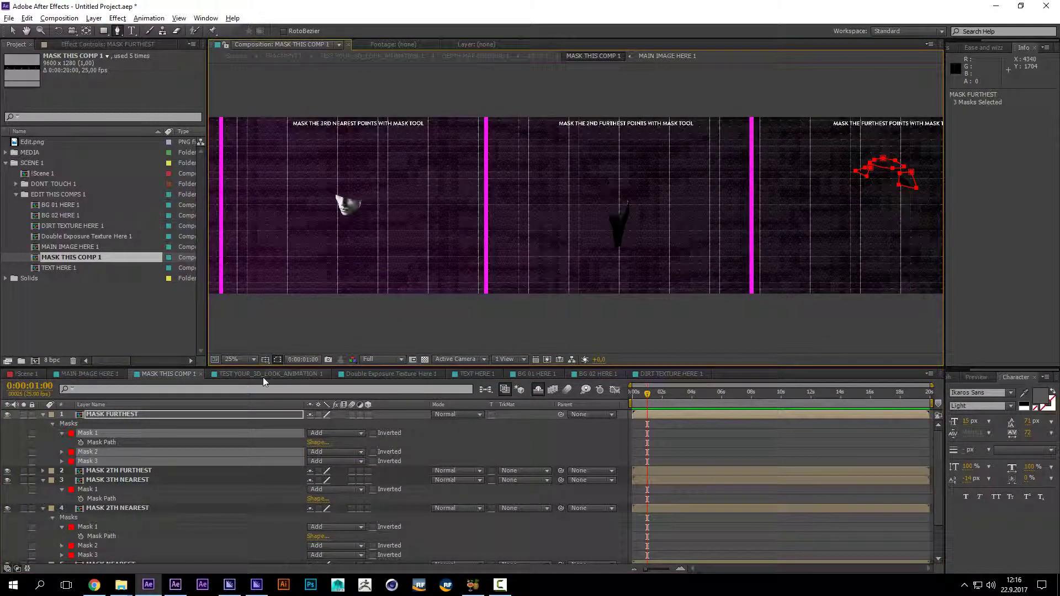
left_click(130, 429)
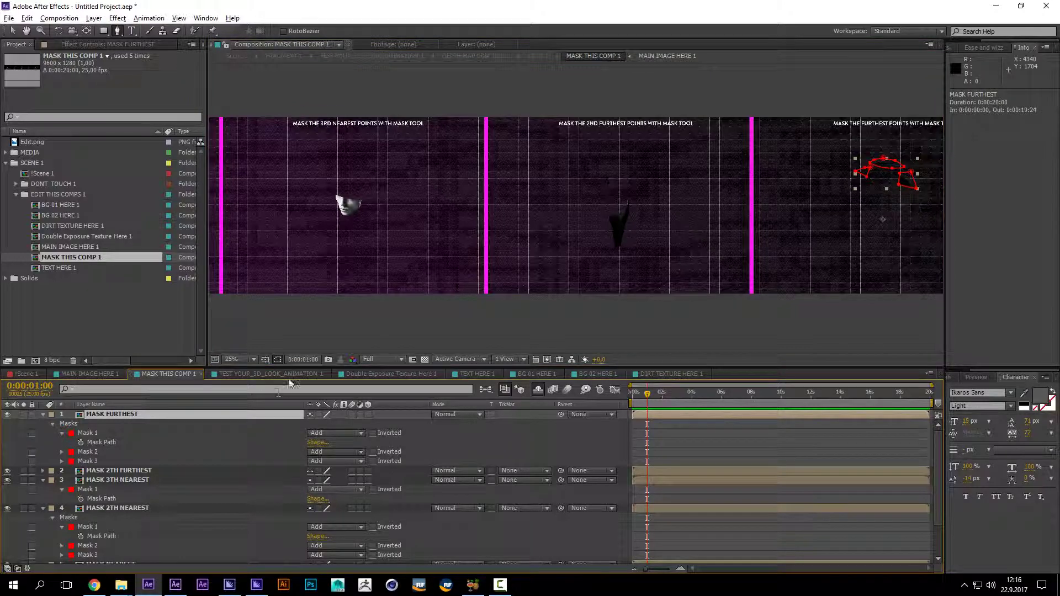
Step: Select all five mask layers and collapse their expanded properties in the timeline
key("ctrl+a")
key("s")
key("s")
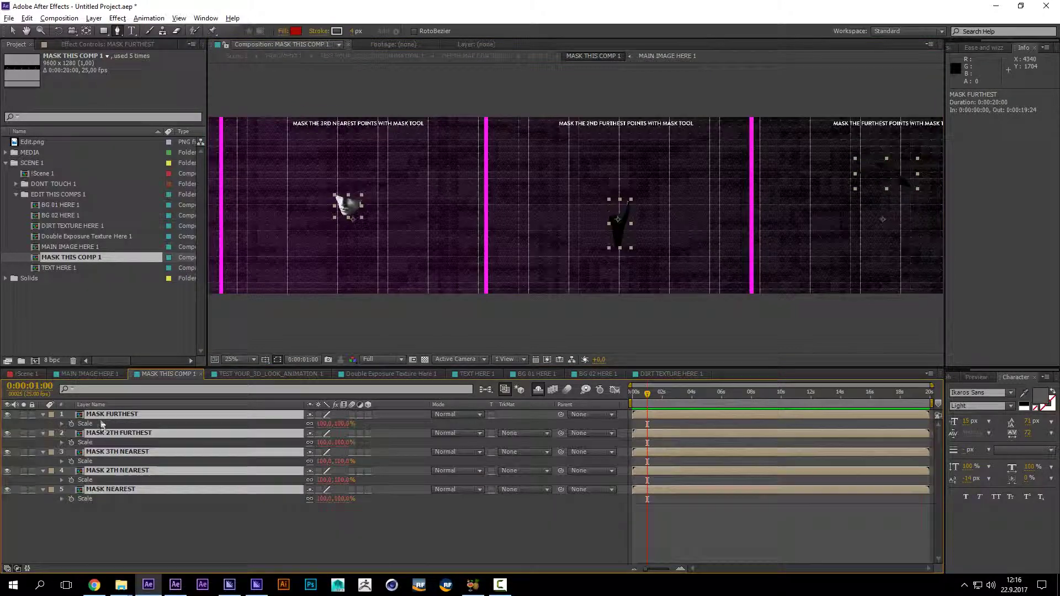
Step: Preview the TEST YOUR_3D_LOOK_ANIMATION 1 composition, examining the masked man's depth movement around the hat and face
left_click(252, 376)
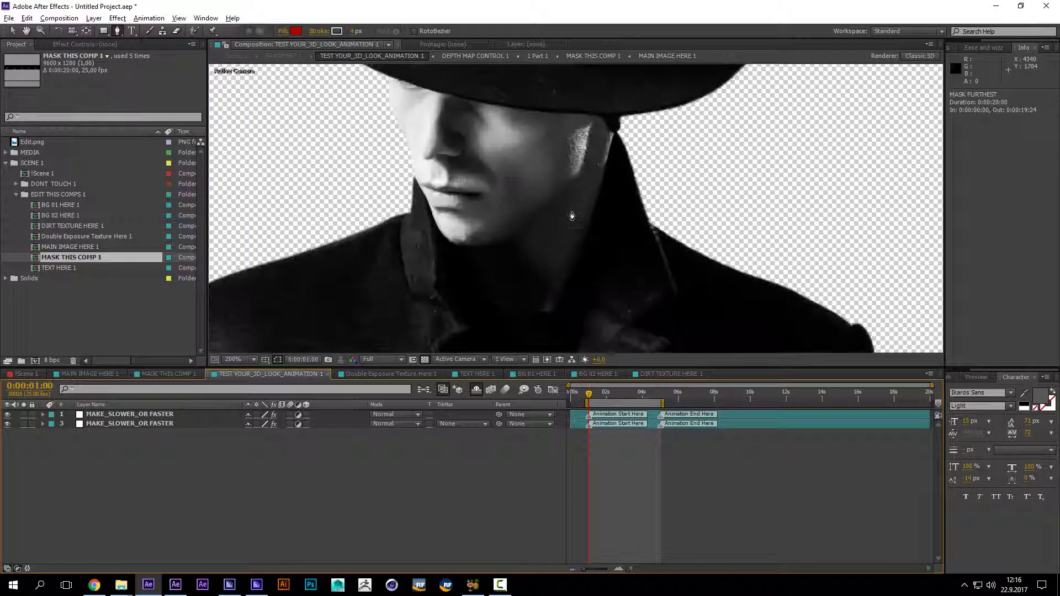
key("v")
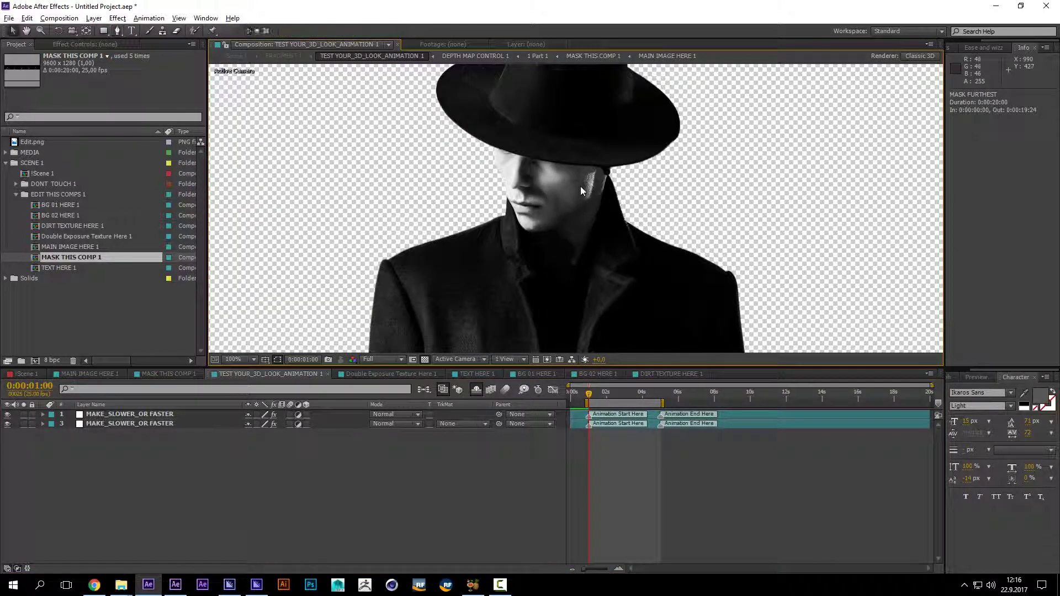
key("KP_0")
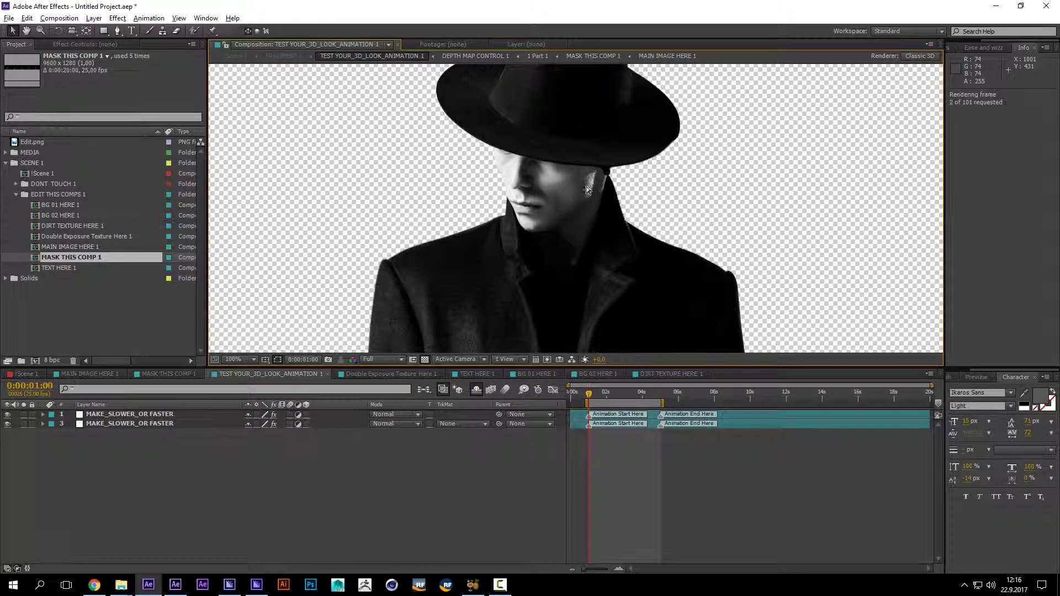
scroll(581, 193, "down", 1)
scroll(582, 196, "up", 1)
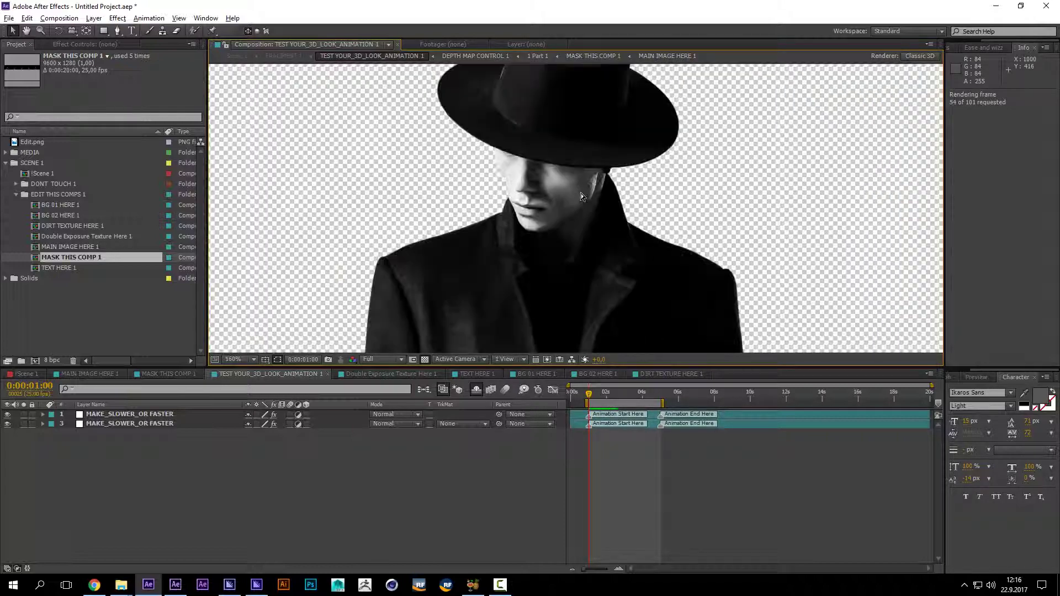
scroll(584, 208, "down", 1)
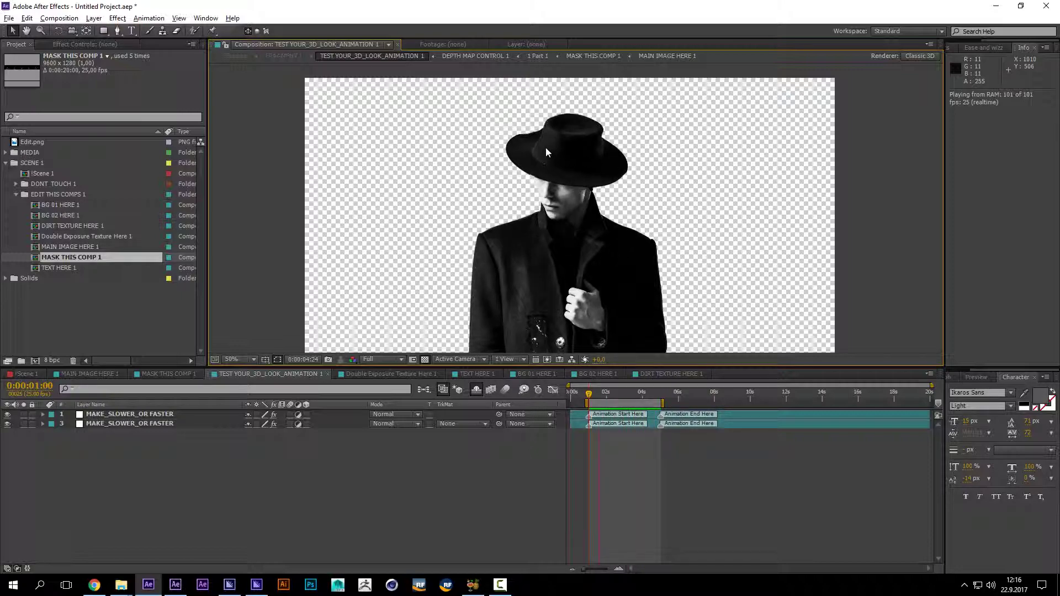
key("space")
Step: In MASK THIS COMP 1, move the MASK NEAREST mask points at the crown's left base and upper-left corner slightly outward
left_click(167, 374)
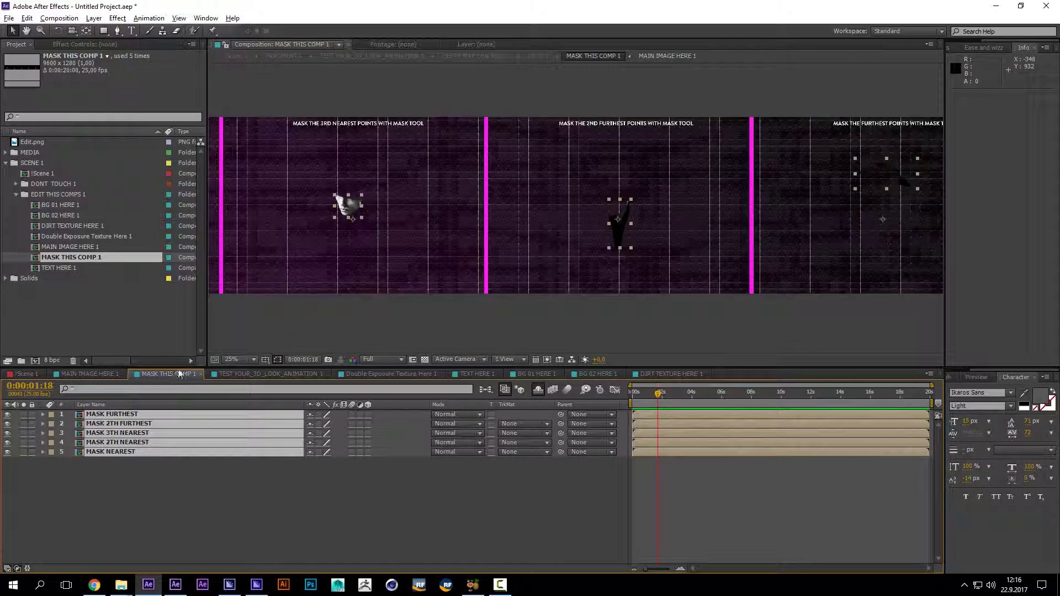
scroll(413, 220, "up", 3)
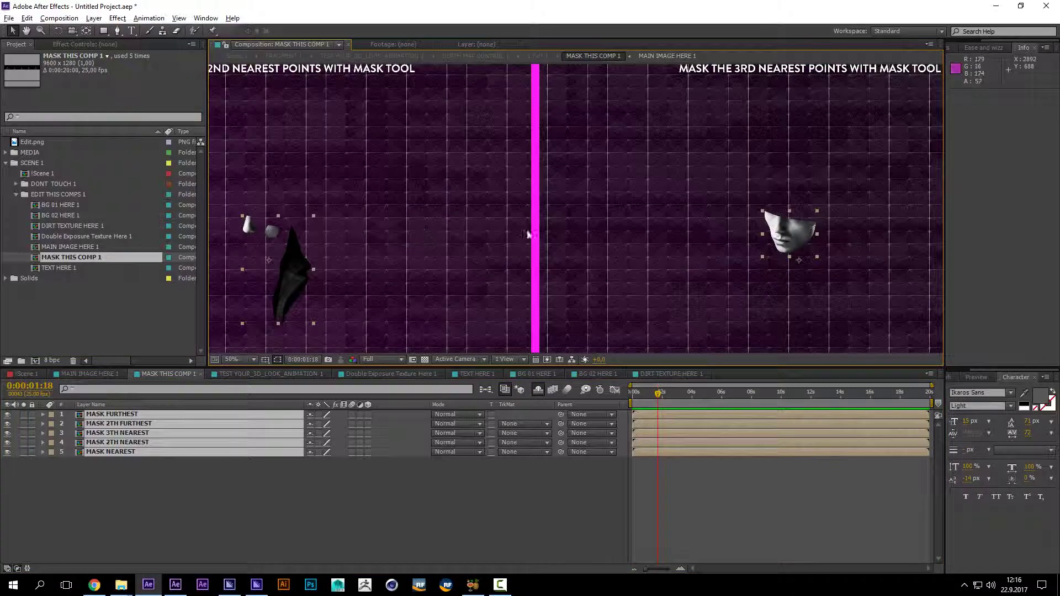
left_click_drag(528, 233, 864, 283)
left_click_drag(337, 230, 726, 202)
scroll(616, 211, "up", 2)
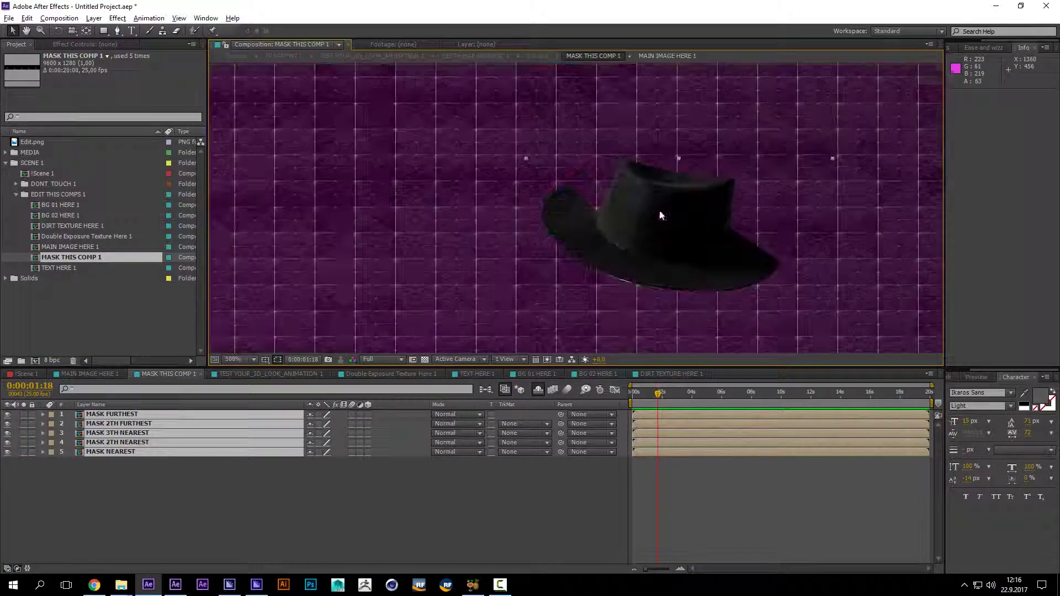
left_click(130, 452)
scroll(619, 266, "up", 2)
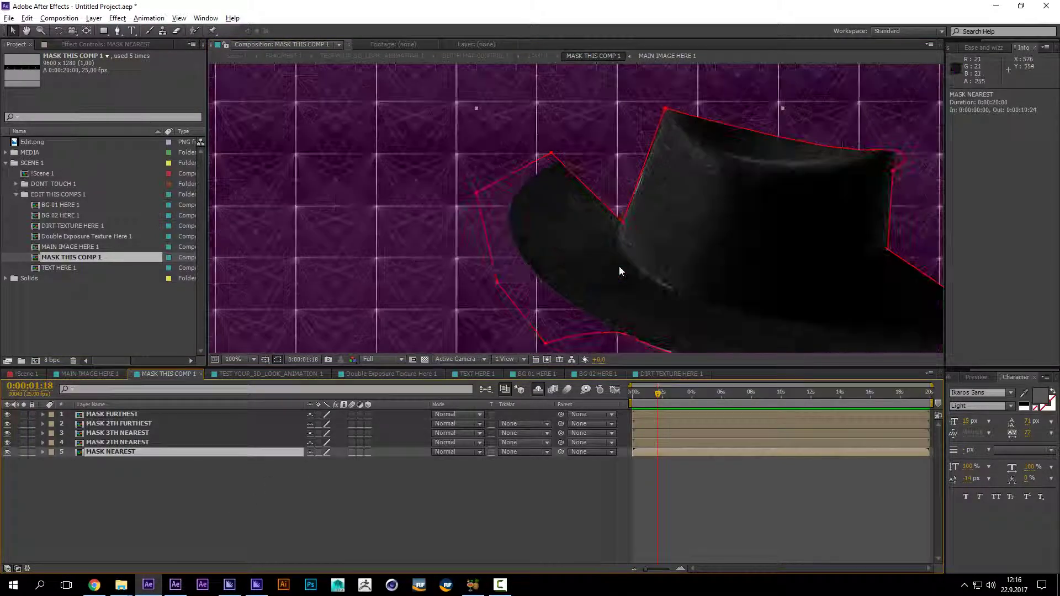
left_click_drag(602, 232, 591, 234)
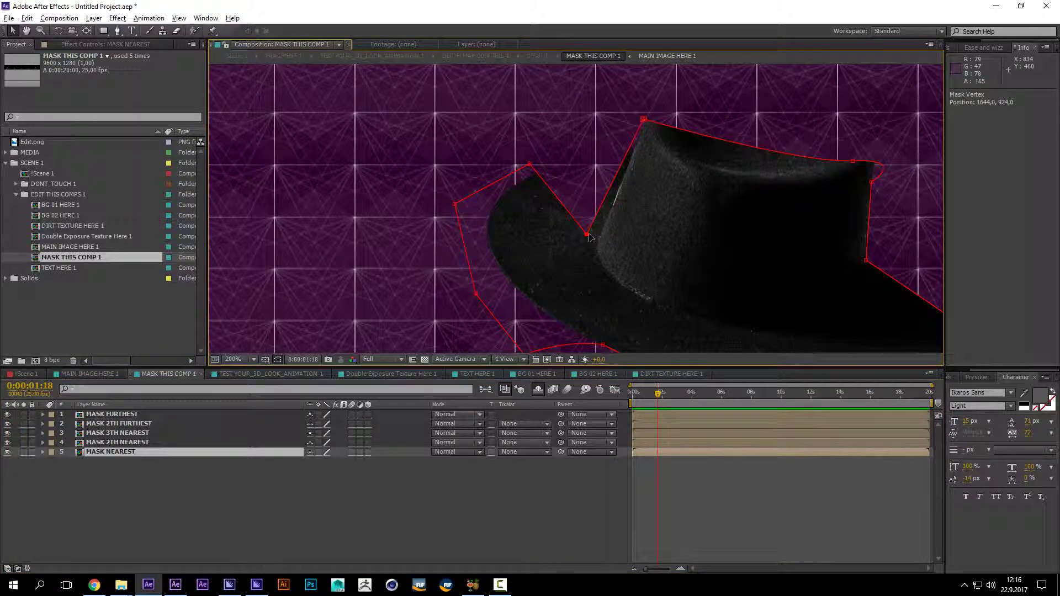
left_click(644, 119)
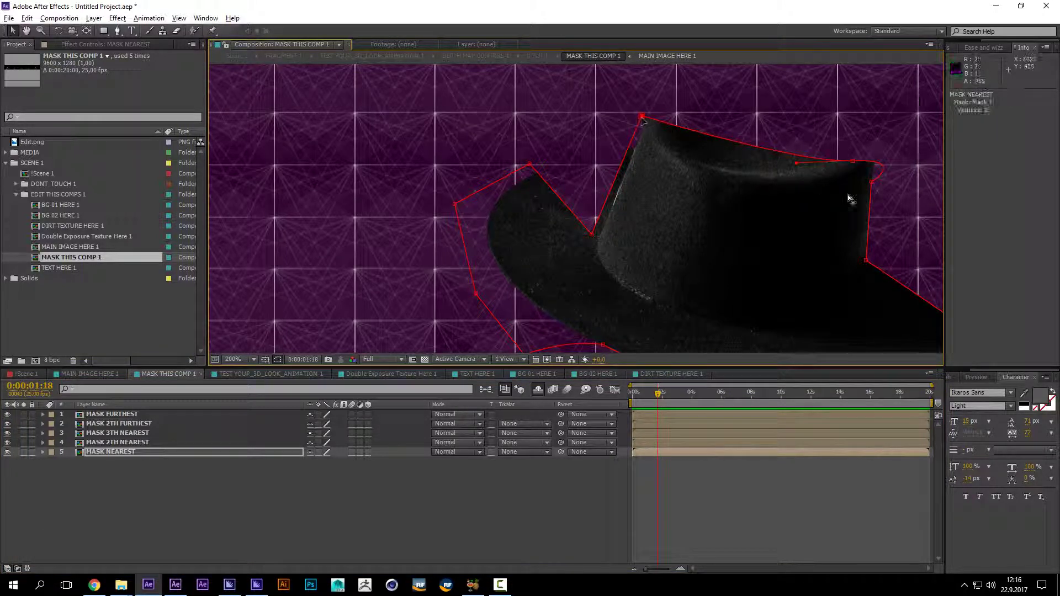
Step: Move the MASK NEAREST mask's two points on the crown's right side and its upper left brim point outward
left_click_drag(808, 232, 763, 210)
left_click_drag(820, 238, 826, 239)
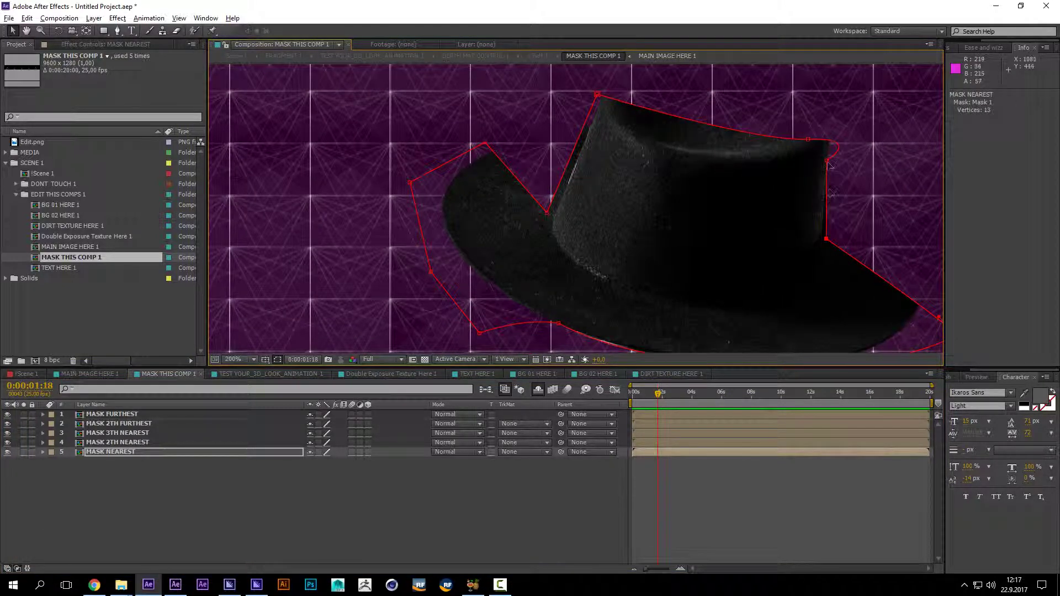
left_click_drag(826, 160, 832, 159)
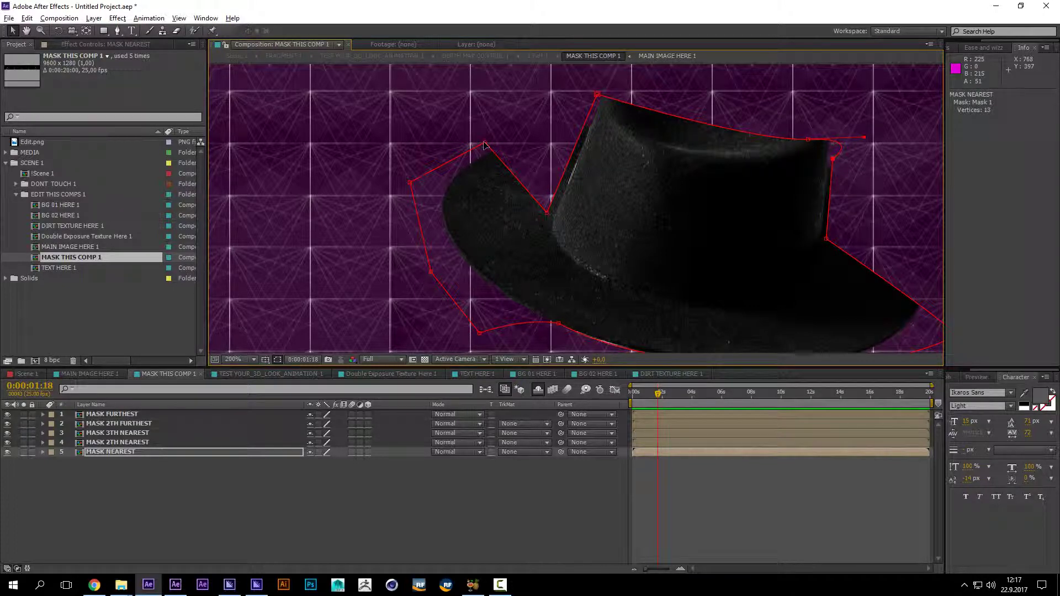
left_click_drag(484, 144, 449, 166)
Step: Preview the TEST YOUR_3D_LOOK_ANIMATION 1 composition with the adjusted mask and check the !Scene 1 composition
left_click(287, 373)
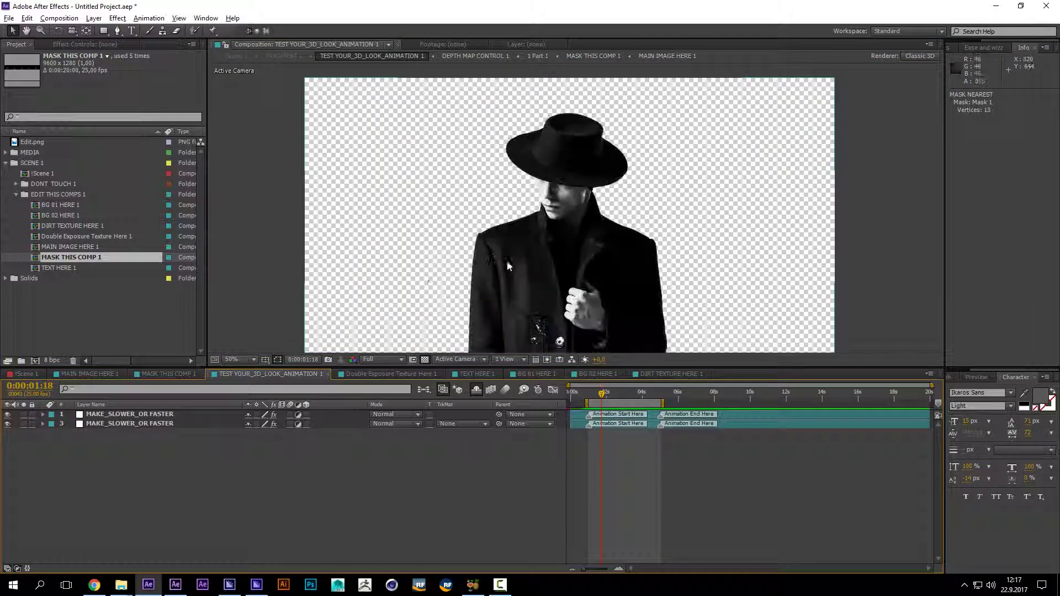
key("space")
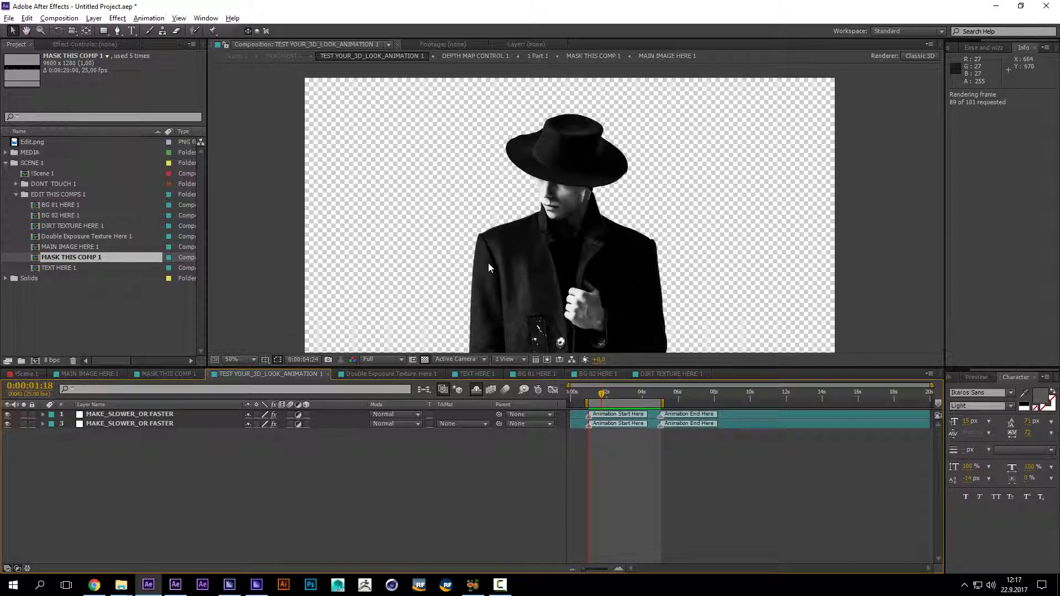
key("space")
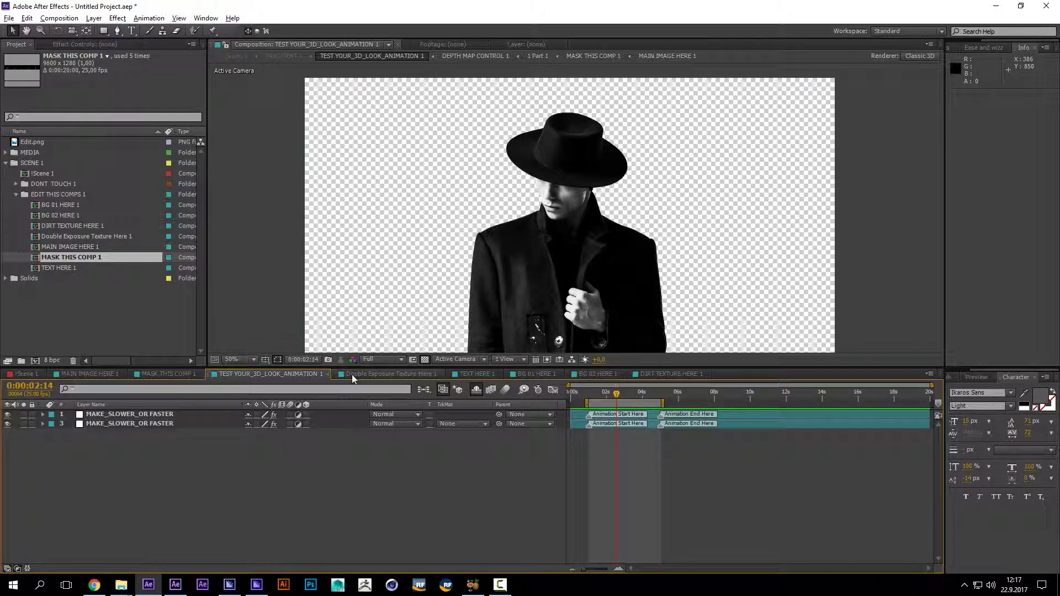
left_click(34, 374)
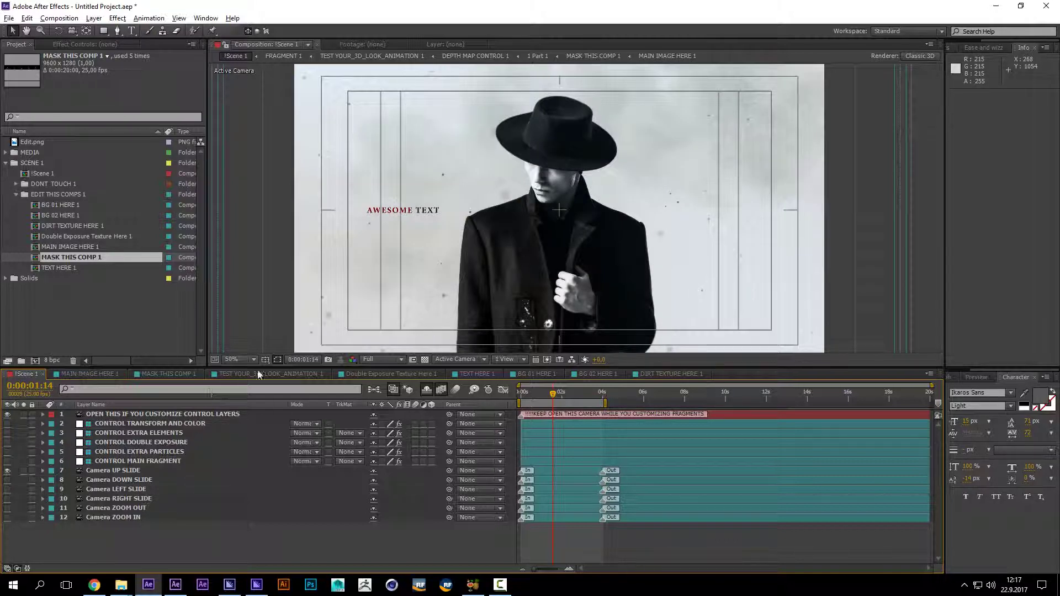
Step: Open the Double Exposure Texture Here 1 composition and import City_03.png from the MEDIA folder as footage
left_click(383, 373)
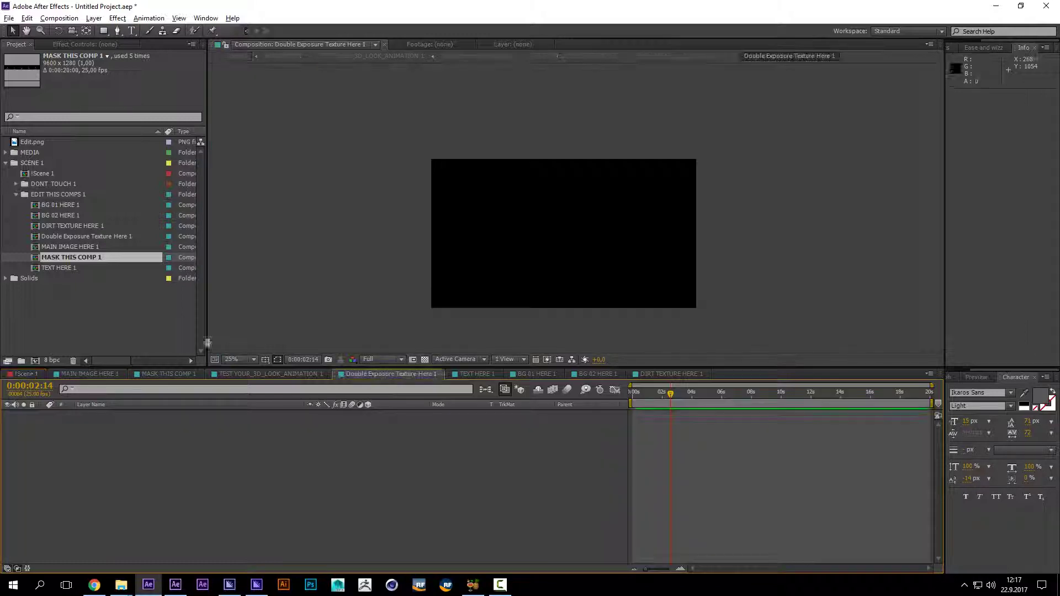
double_click(131, 307)
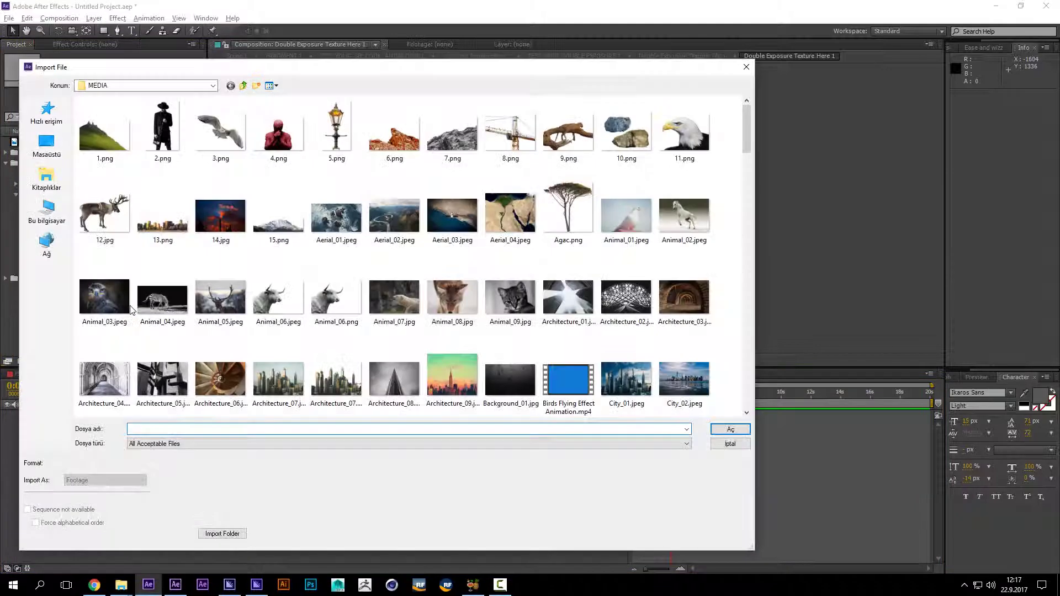
scroll(445, 296, "down", 1)
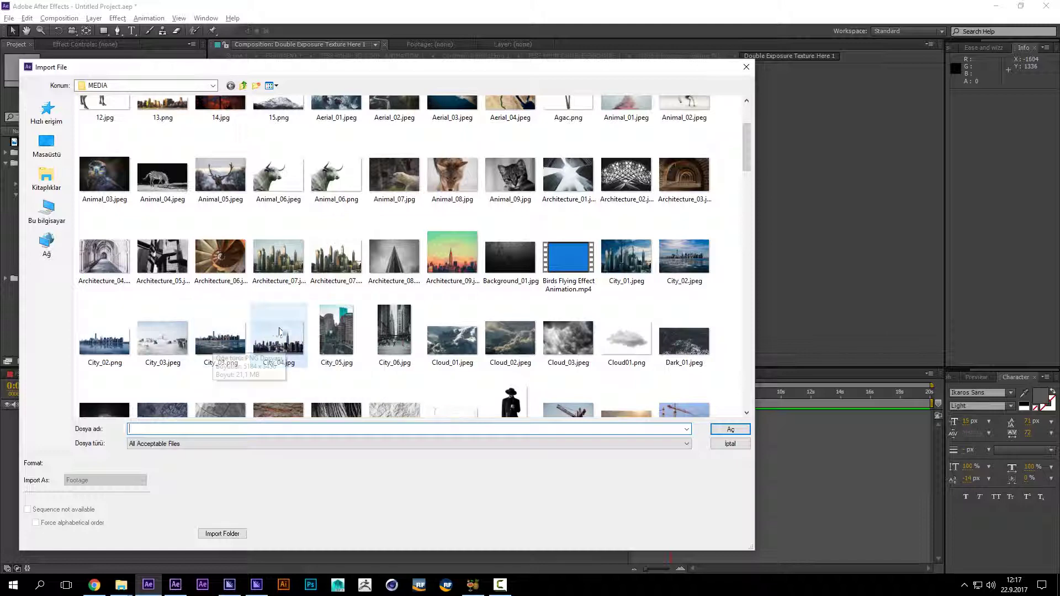
left_click(214, 346)
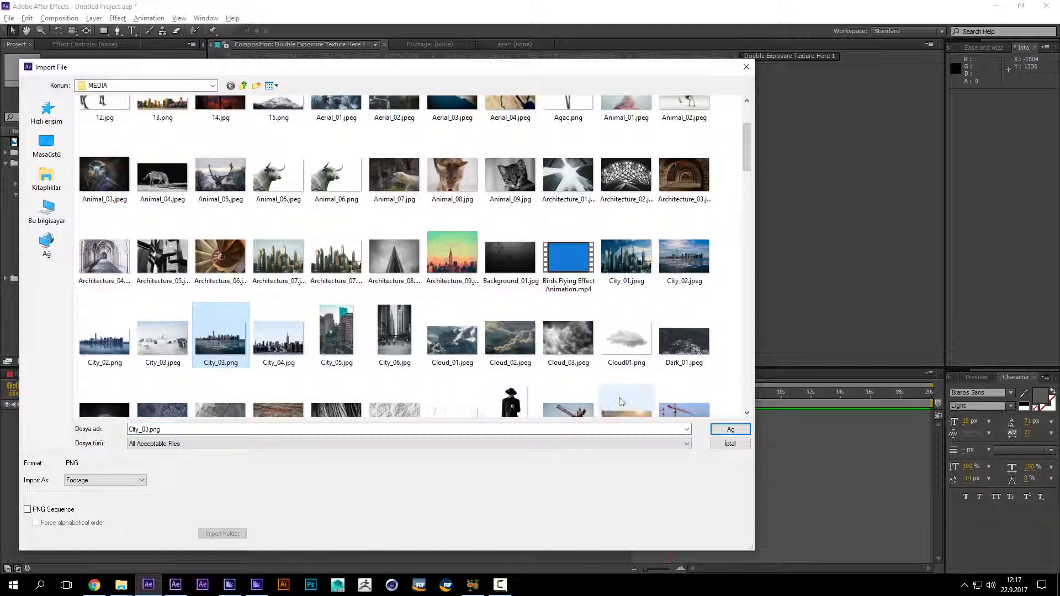
scroll(213, 347, "down", 5)
scroll(232, 285, "up", 5)
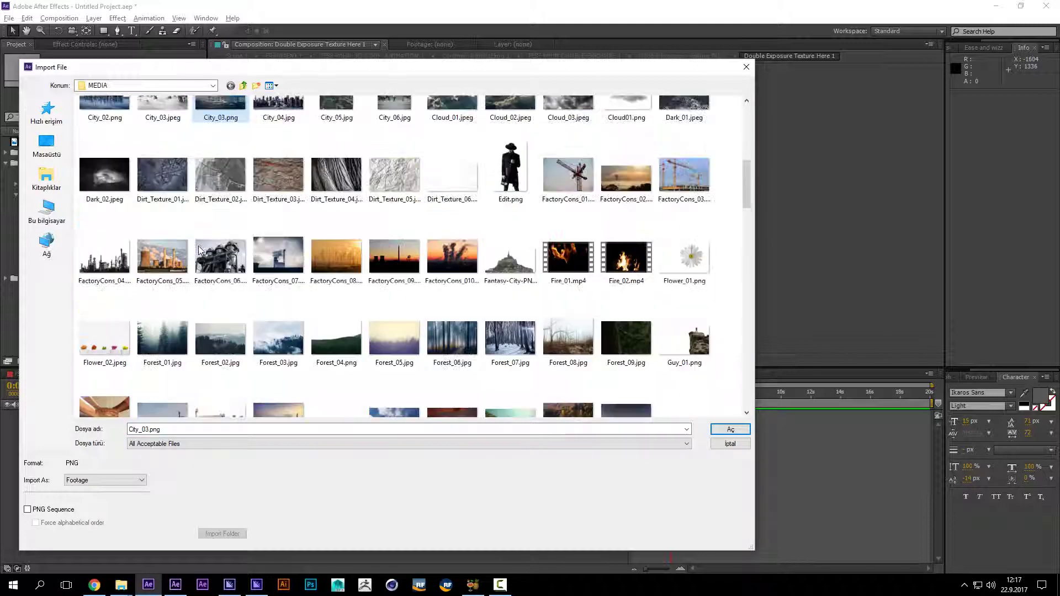
left_click(729, 430)
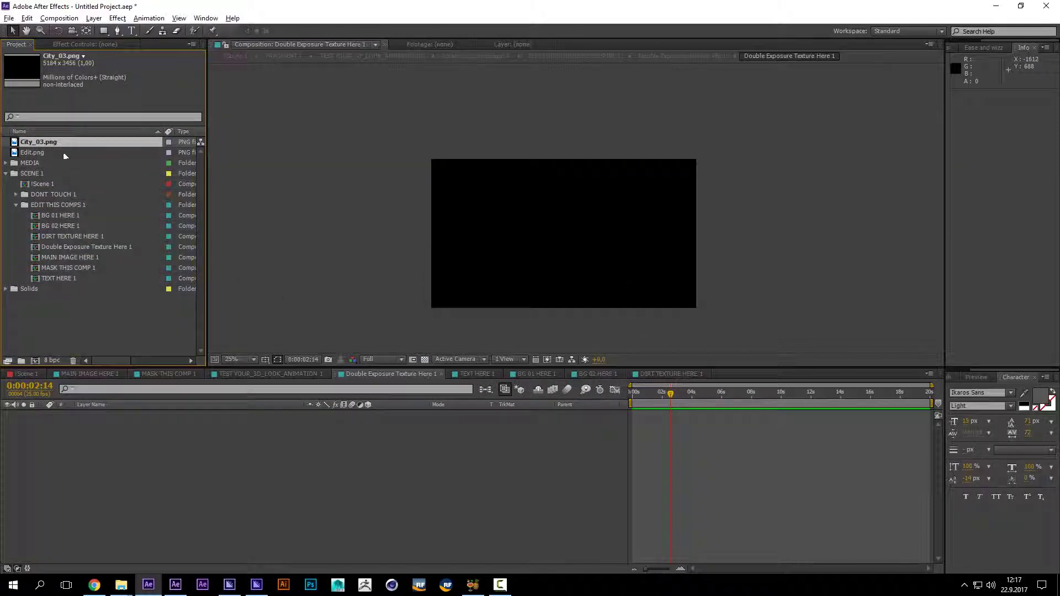
Step: Add City_03.png to the Double Exposure Texture Here 1 composition, scale it to 48%, and move it to about 968, 500
left_click_drag(58, 145, 156, 457)
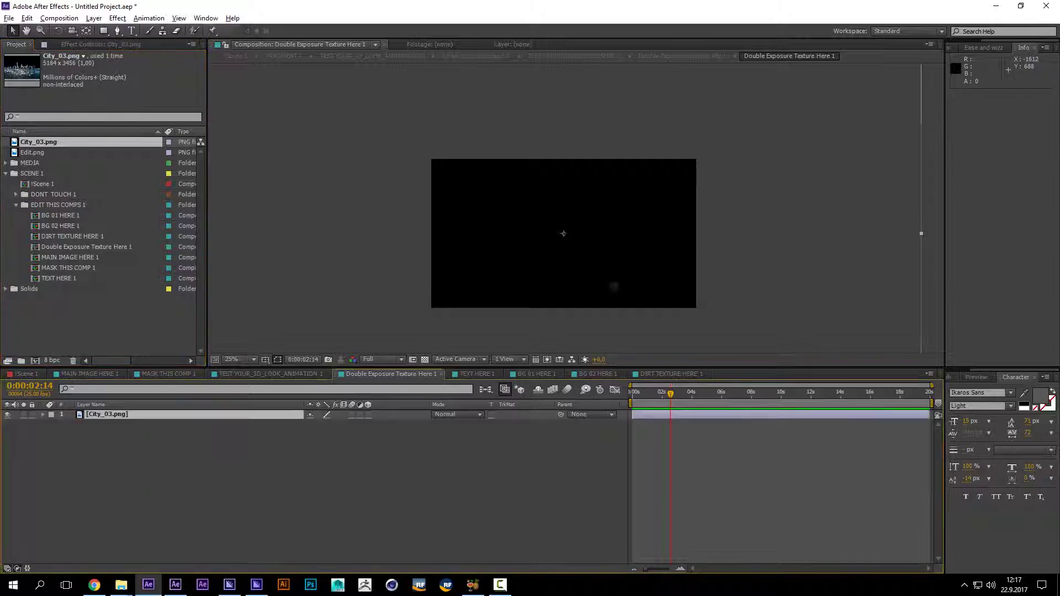
key("s")
left_click_drag(339, 431, 312, 425)
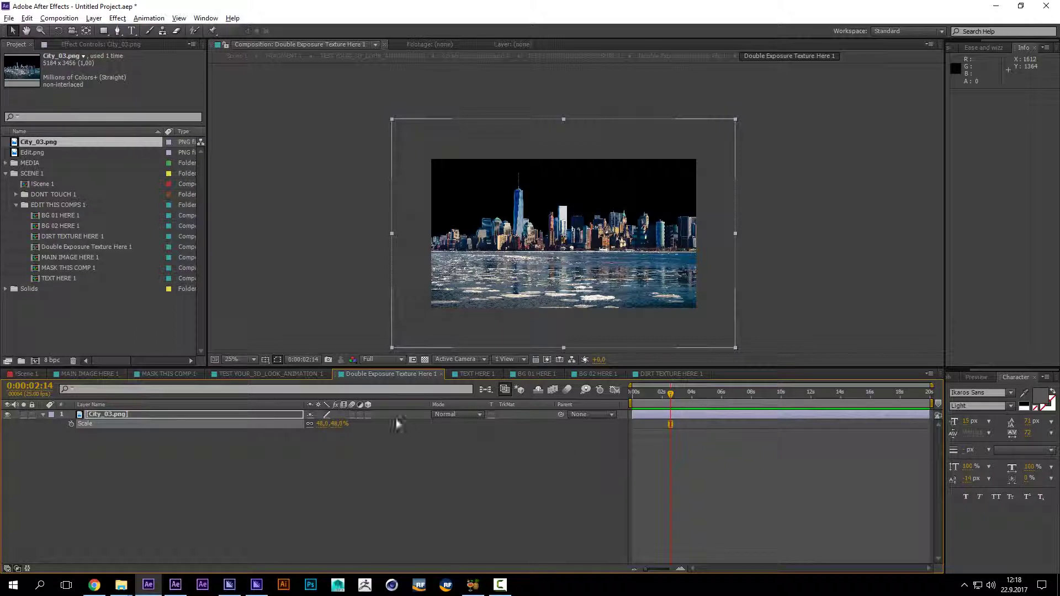
left_click_drag(587, 273, 588, 267)
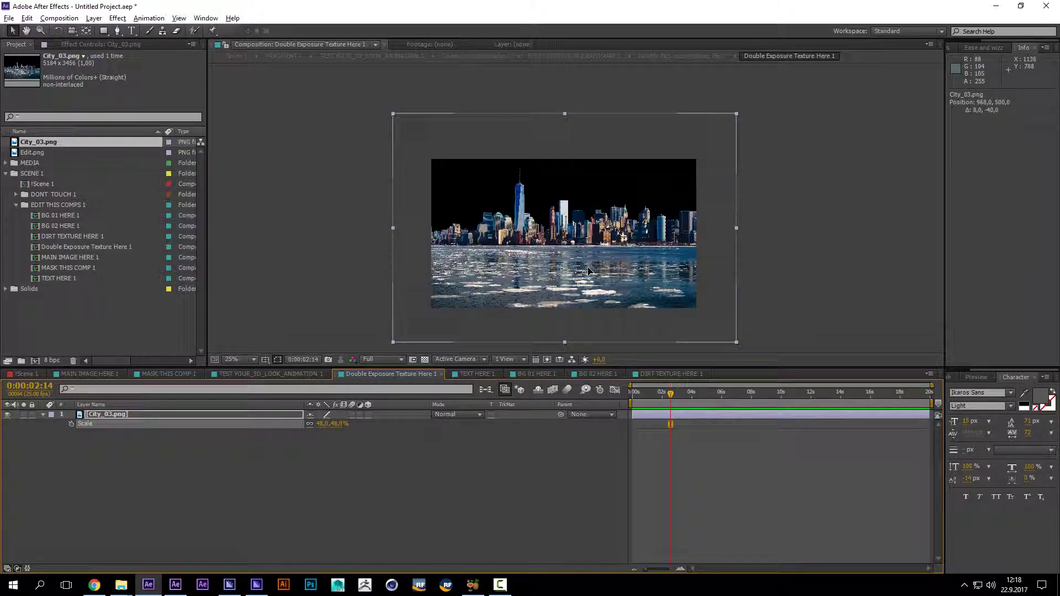
Step: In the TEXT HERE 1 composition, replace the red word AWESOME with OUR NEW
left_click(477, 373)
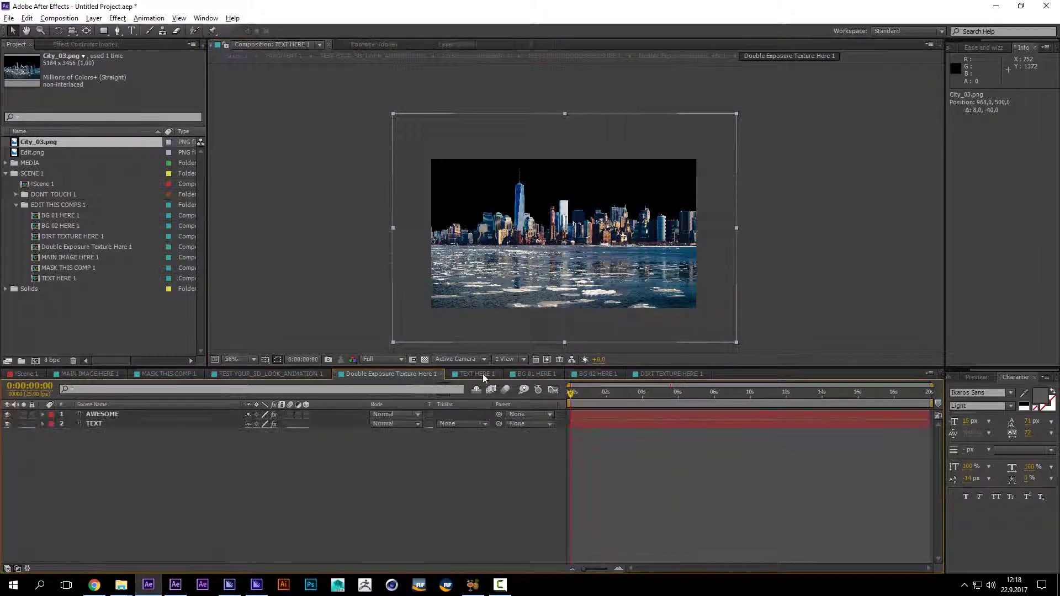
double_click(524, 210)
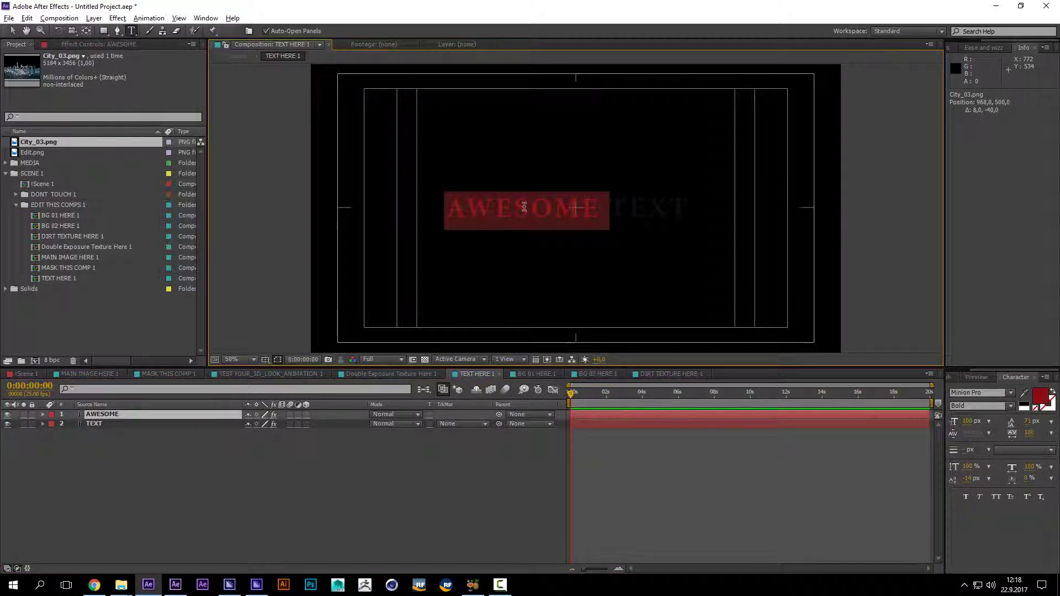
type("OUR NEW")
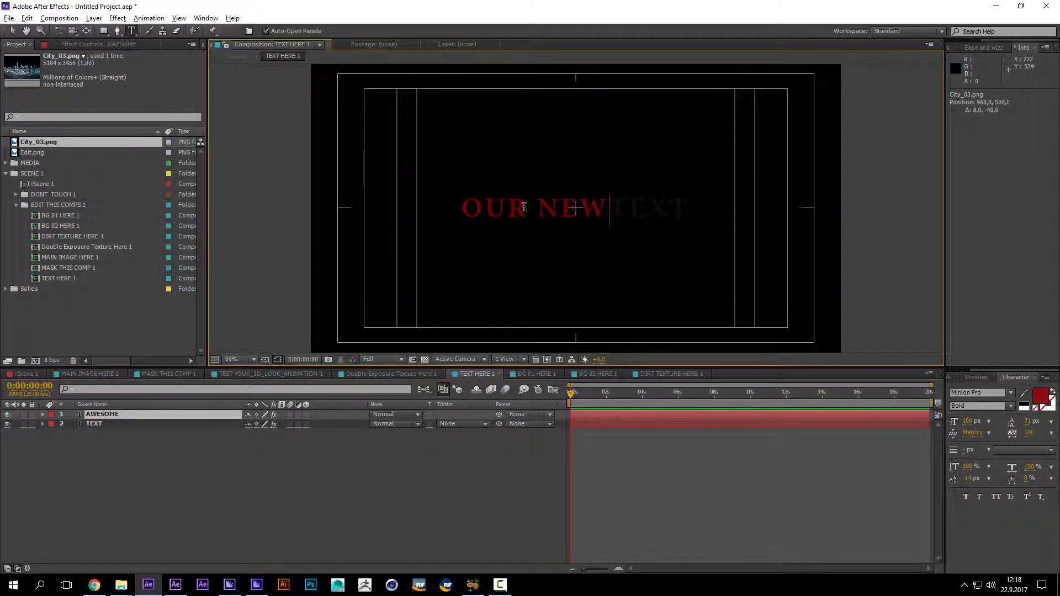
Step: Open the BG 01 HERE 1 composition and import Forest_03.jpg and Cloud_01.jpeg from the MEDIA folder as footage
left_click(536, 374)
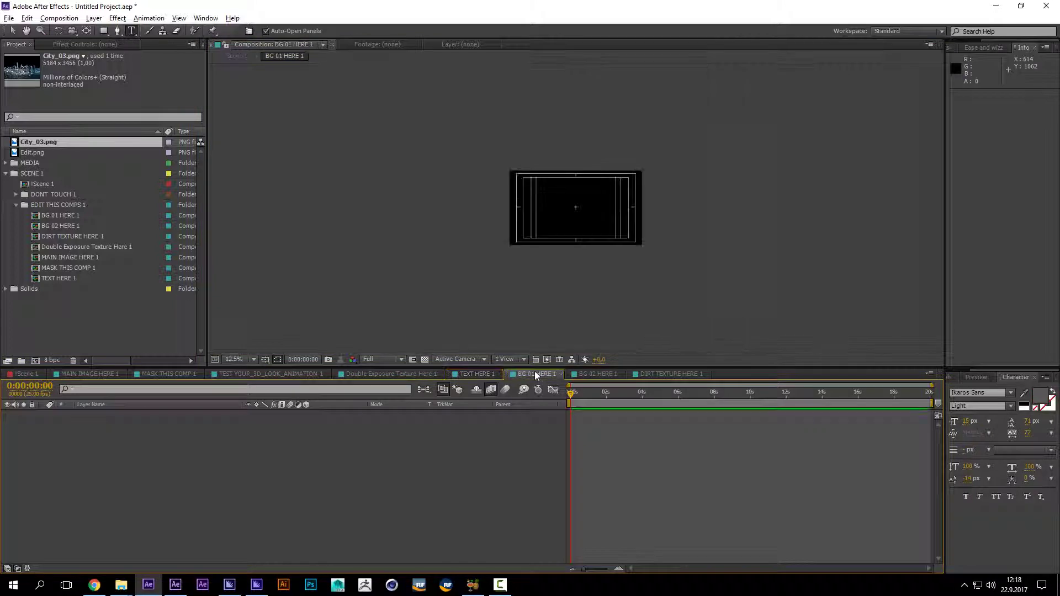
double_click(125, 310)
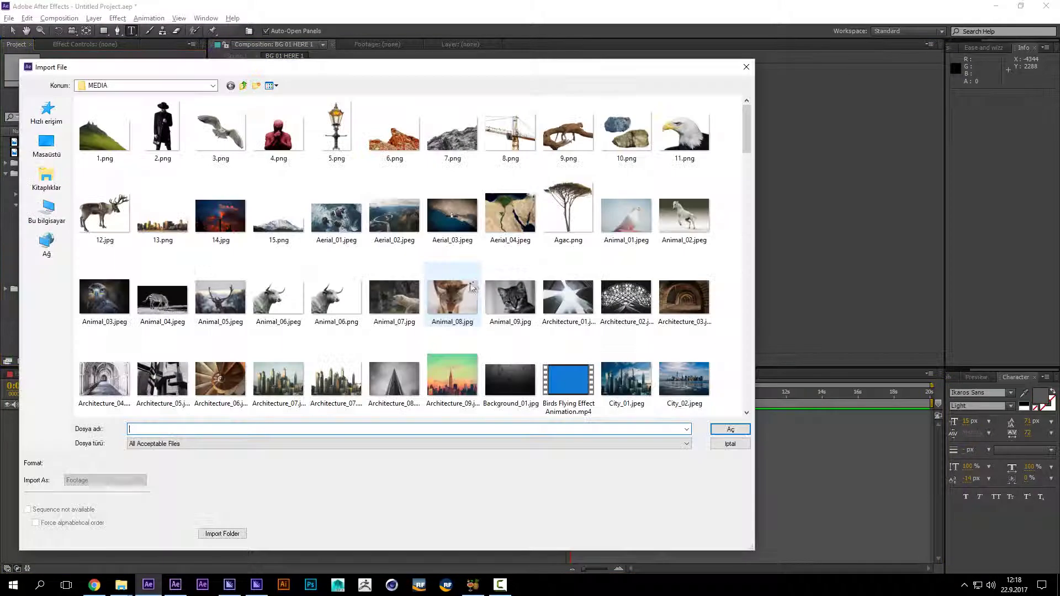
scroll(461, 284, "down", 5)
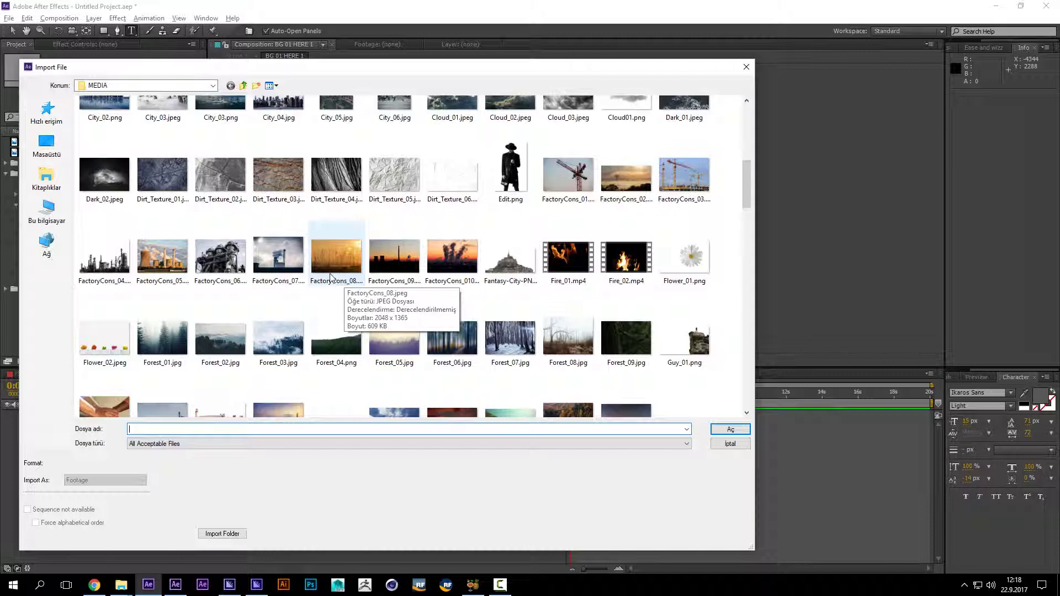
scroll(217, 329, "down", 3)
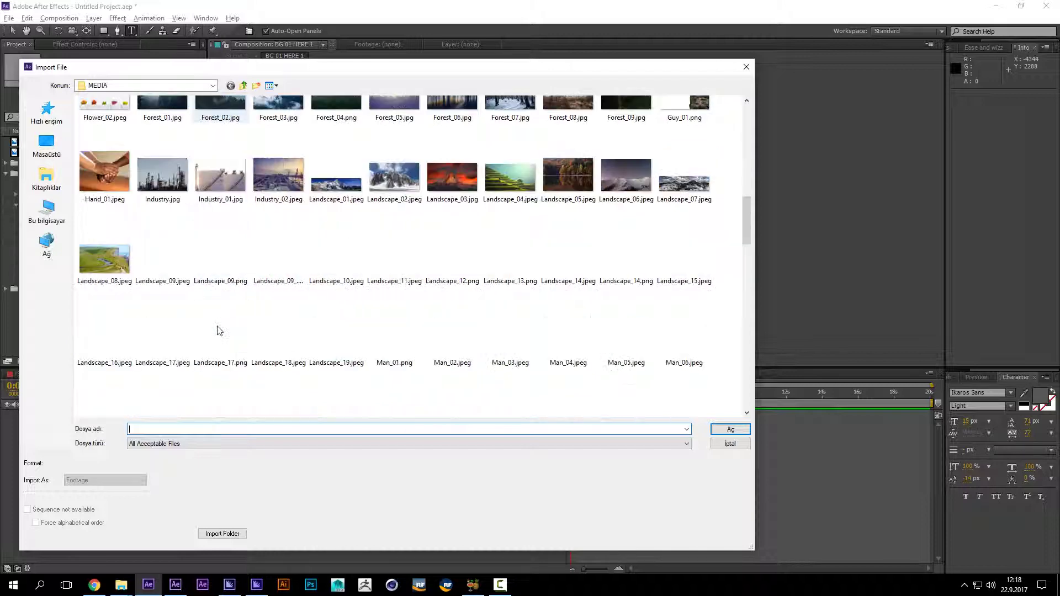
scroll(218, 330, "up", 2)
scroll(217, 326, "down", 2)
scroll(217, 326, "up", 2)
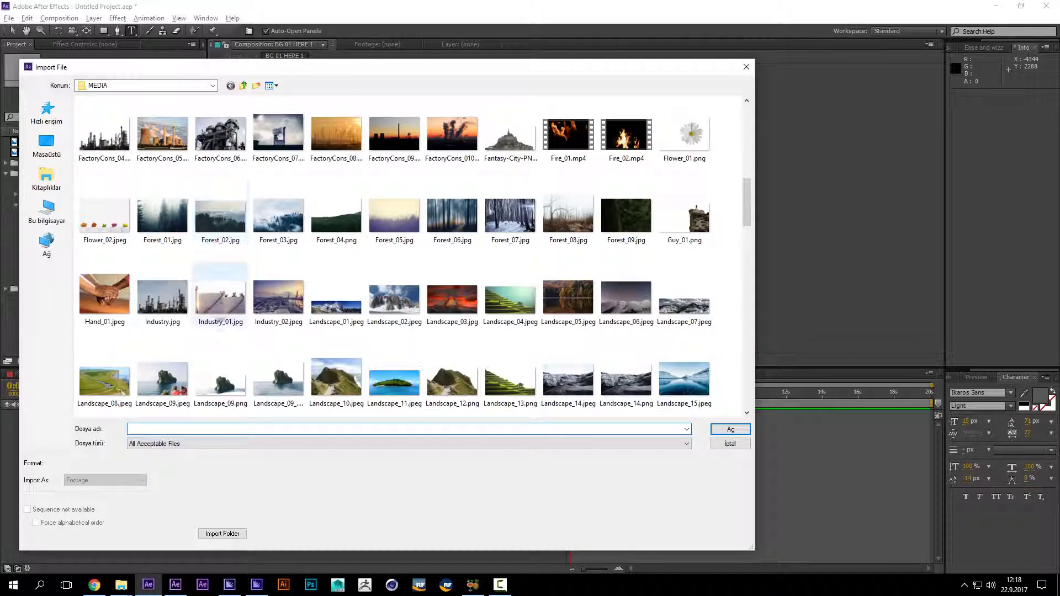
left_click(227, 223)
left_click(279, 218)
scroll(376, 243, "up", 5)
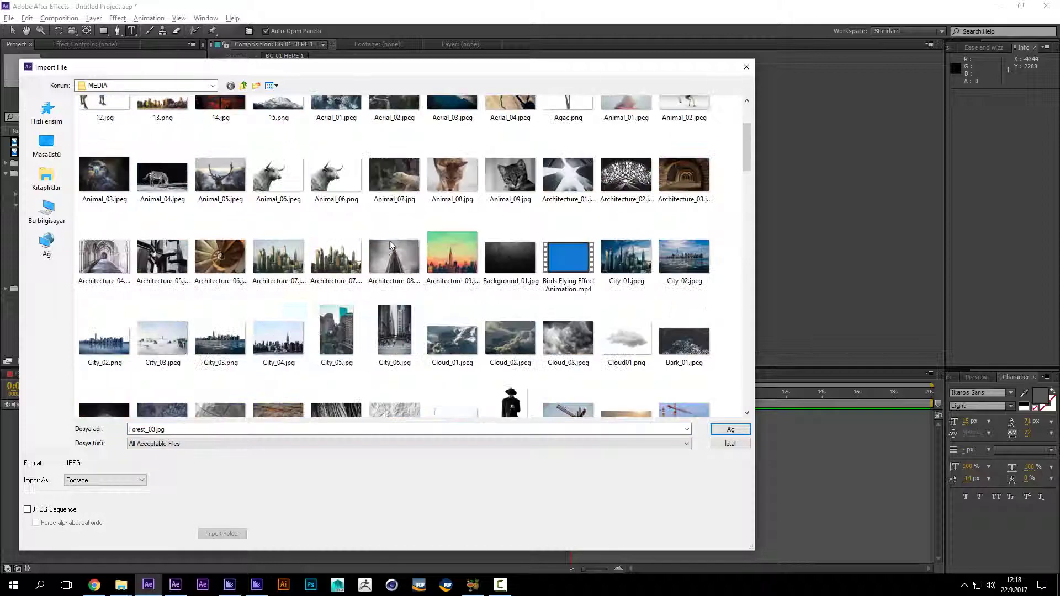
scroll(392, 247, "up", 2)
scroll(400, 257, "down", 10)
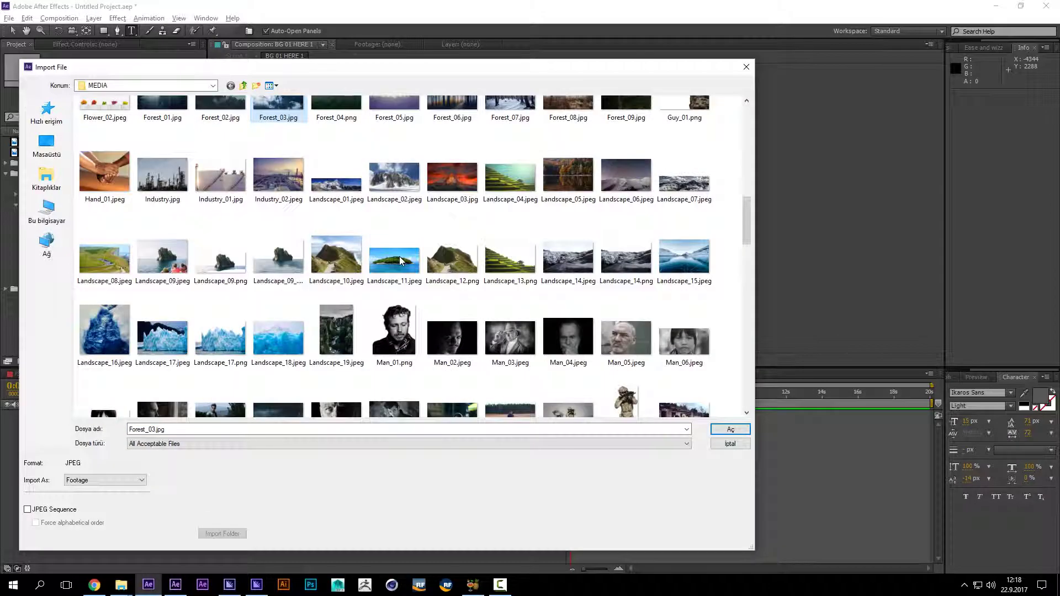
scroll(409, 264, "up", 10)
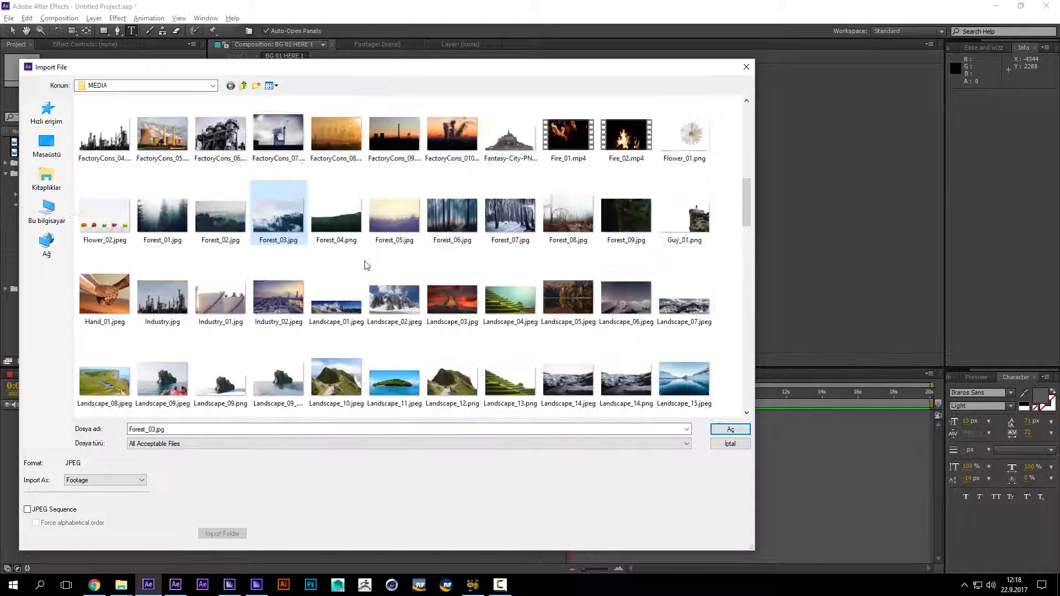
scroll(556, 287, "down", 2)
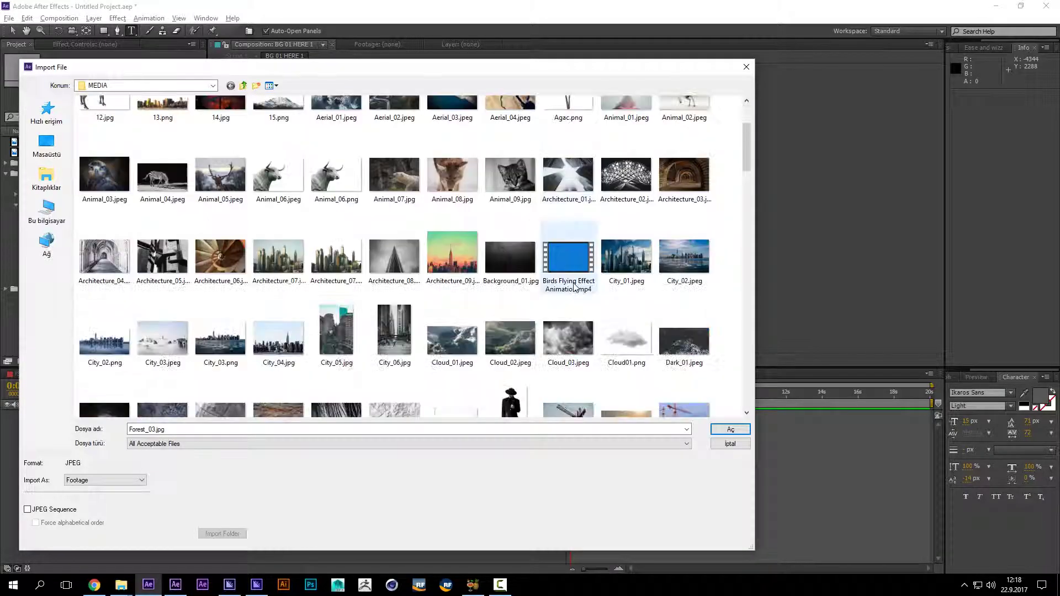
scroll(557, 288, "down", 2)
left_click(451, 215, "ctrl")
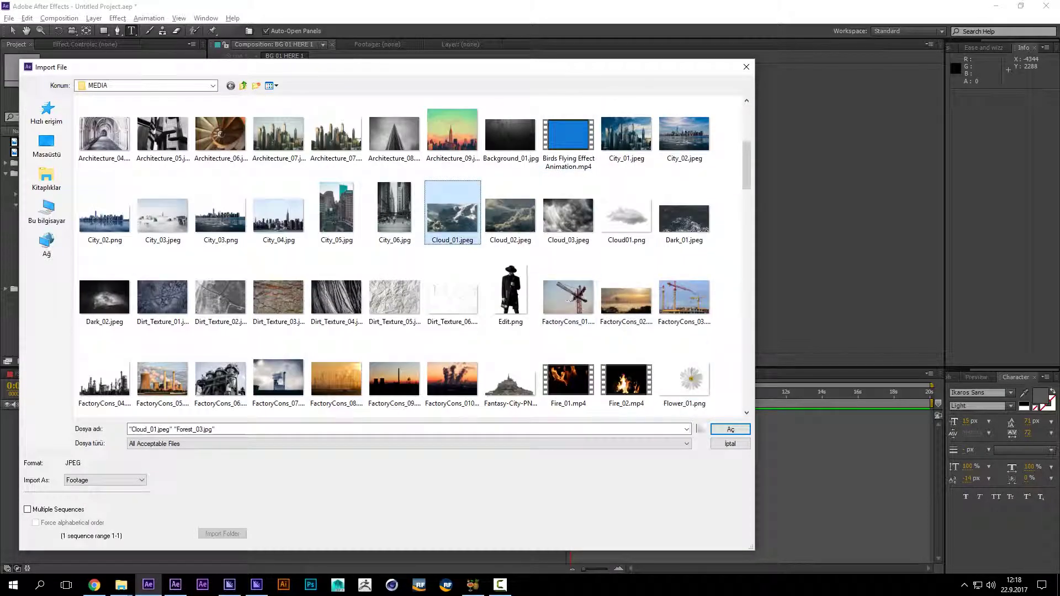
left_click(730, 430)
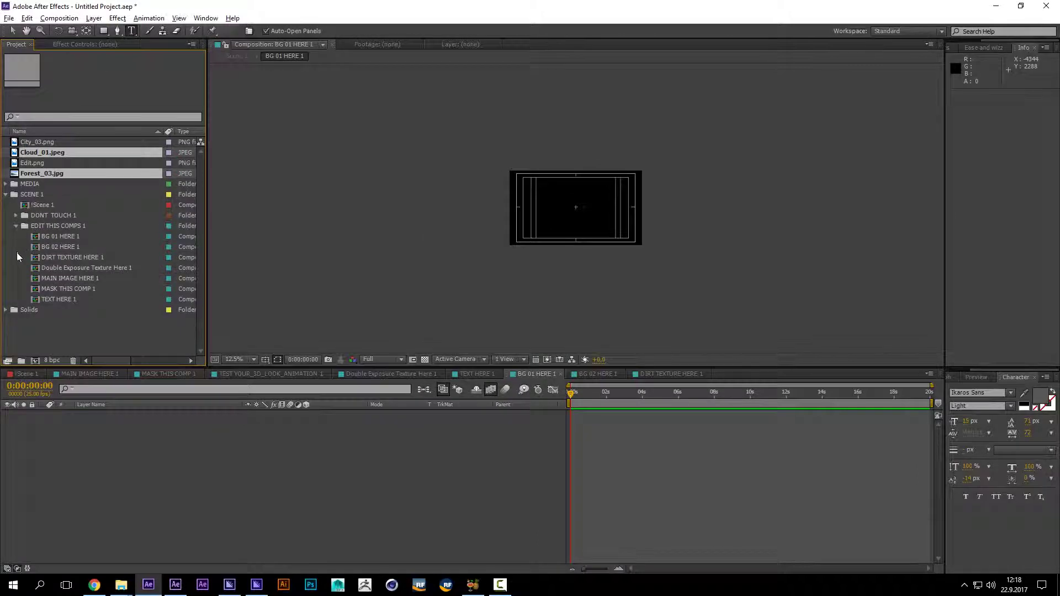
Step: Add Forest_03.jpg to the BG 01 HERE 1 composition and scale it to 35%
left_click(42, 174)
left_click_drag(42, 173, 200, 442)
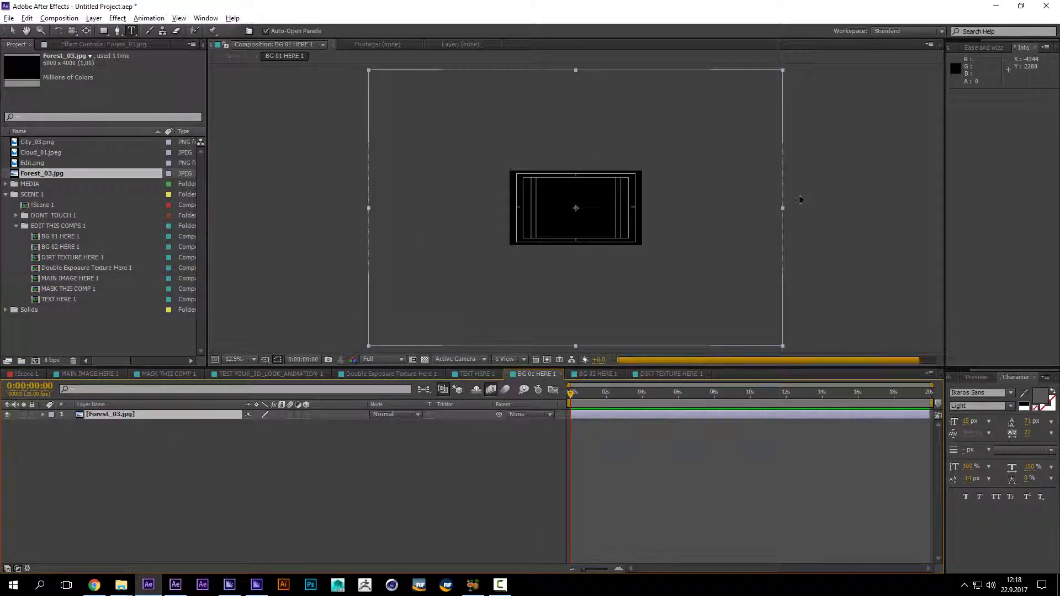
key("v")
key("s")
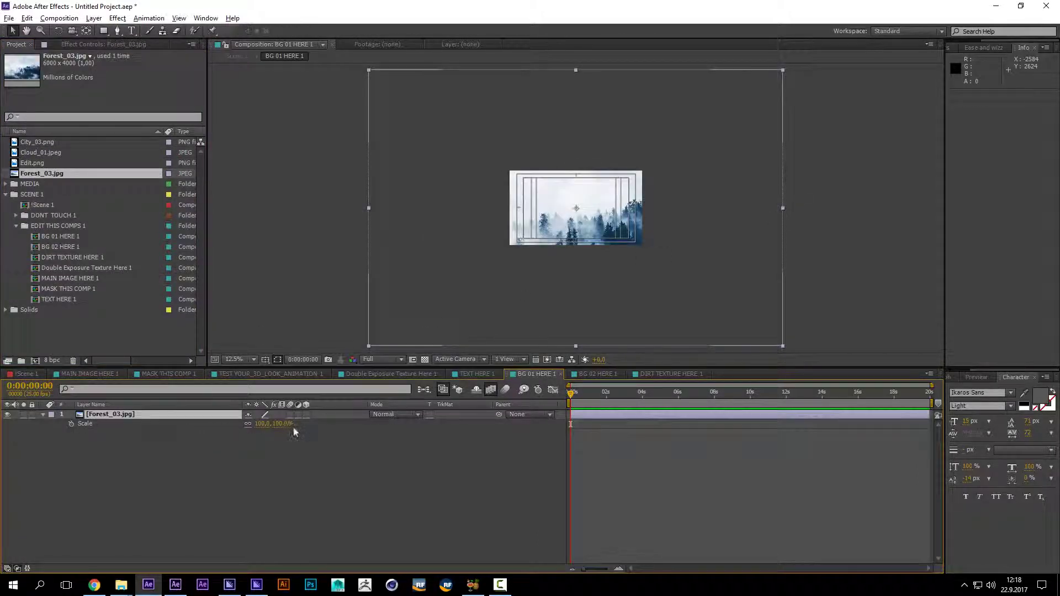
left_click_drag(279, 424, 242, 423)
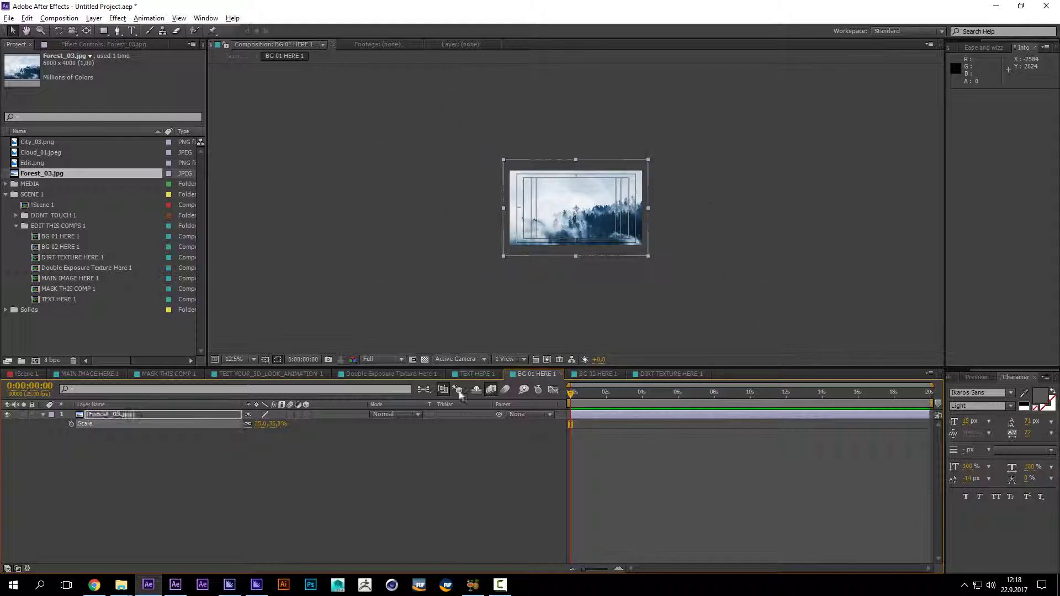
Step: Add Cloud_01.jpeg to the BG 02 HERE 1 composition and scale it to 38%
left_click(597, 374)
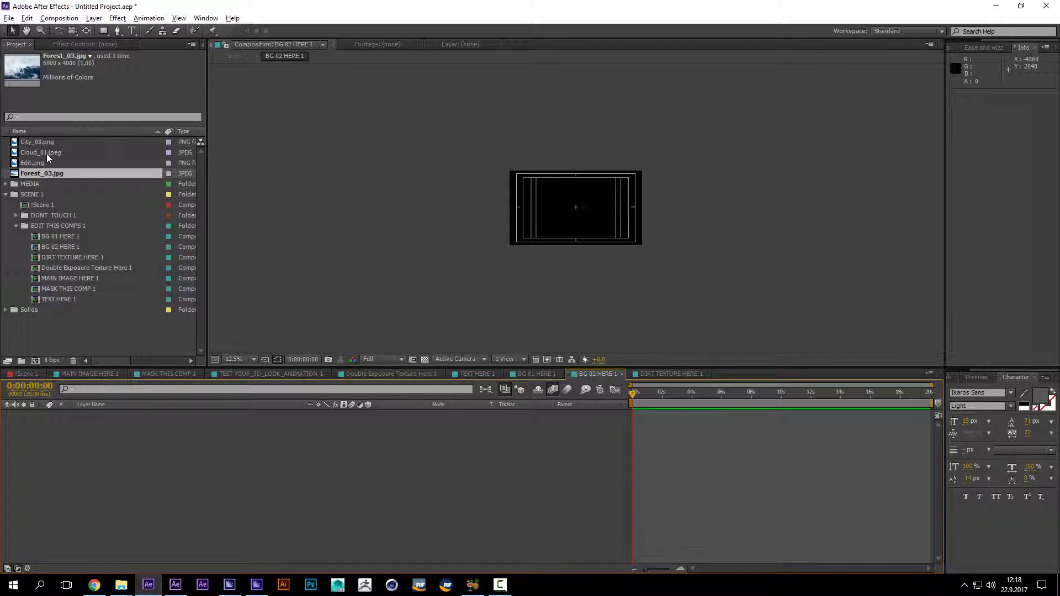
left_click_drag(46, 153, 630, 331)
key("s")
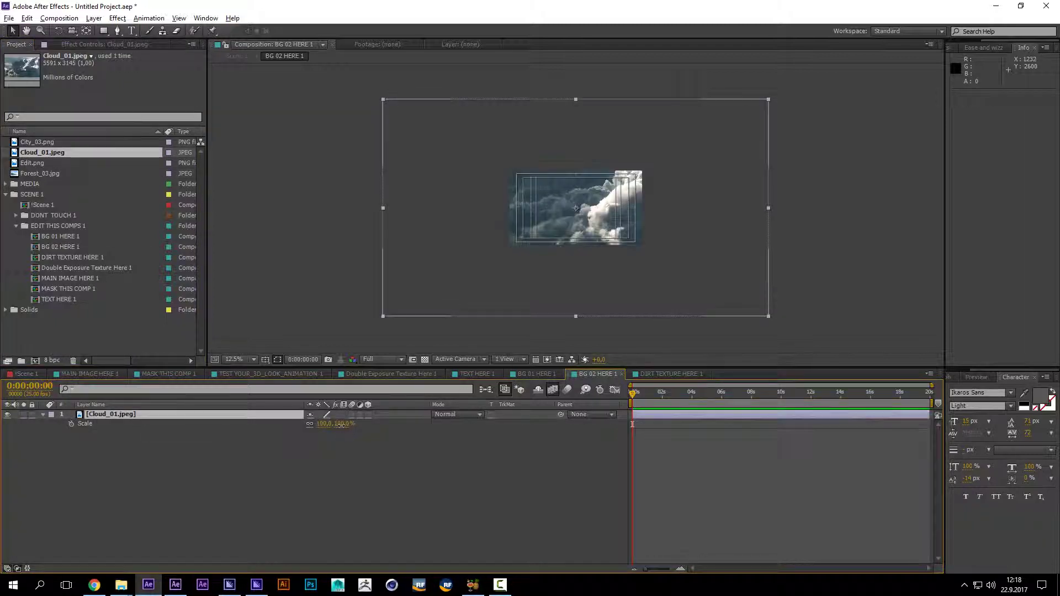
left_click_drag(325, 424, 303, 425)
left_click(502, 485)
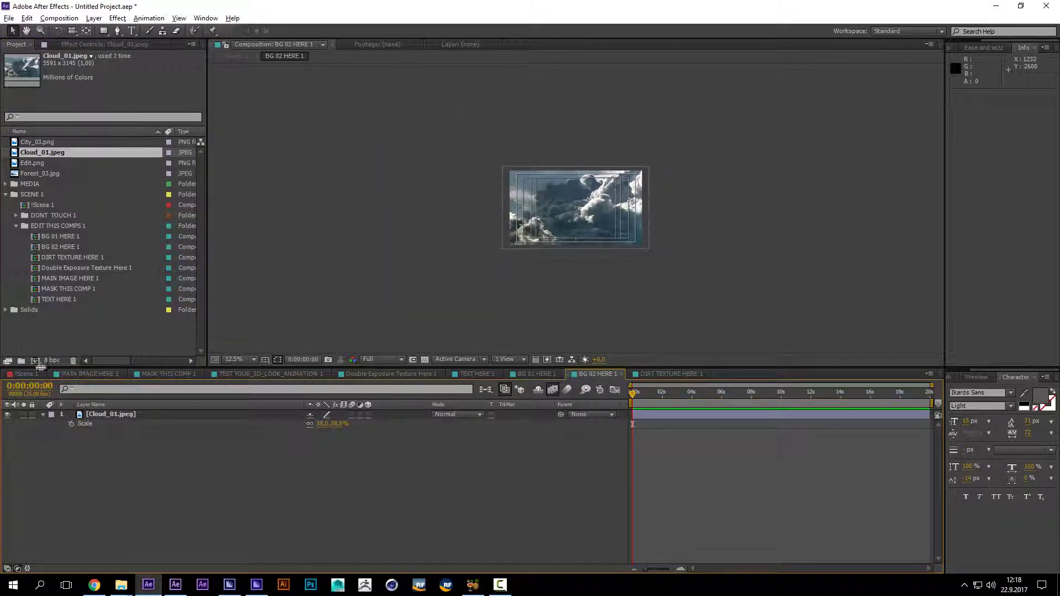
Step: View the !Scene 1 composition at several times up to 0:00:01:18 and examine the man's hat up close
left_click(25, 374)
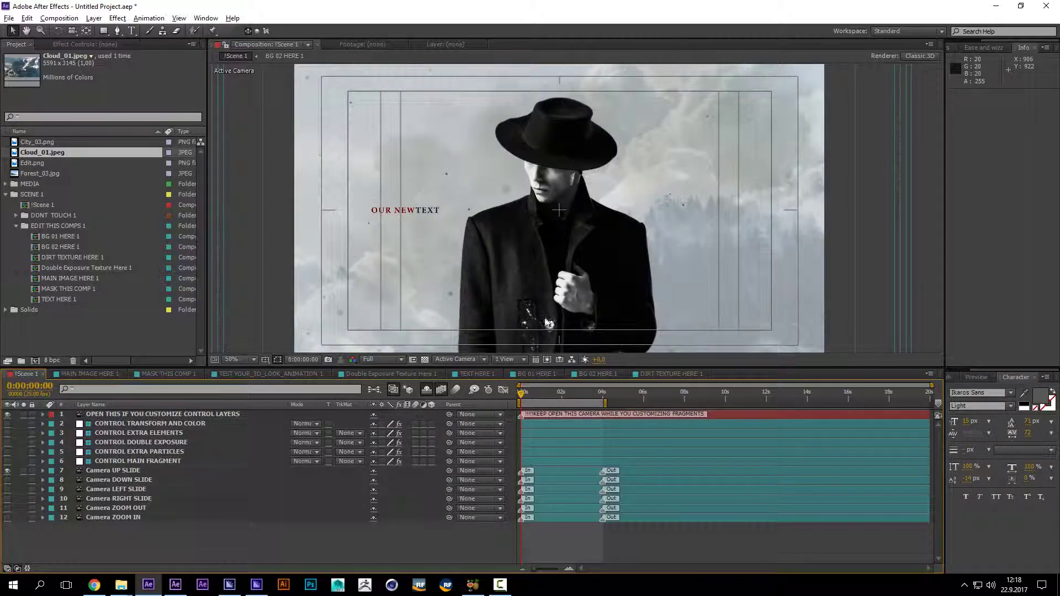
left_click(527, 392)
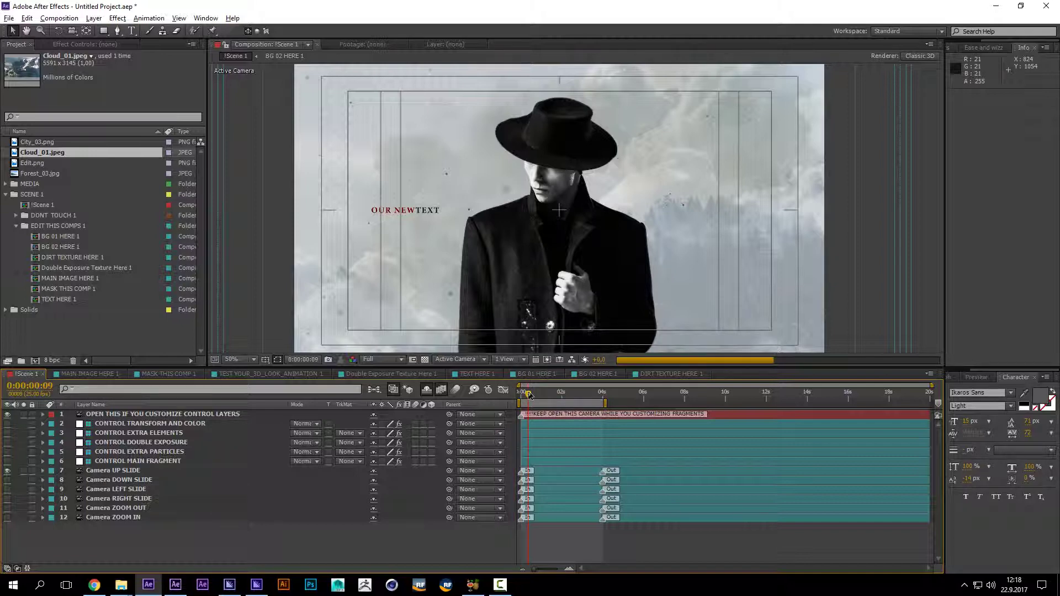
left_click(556, 393)
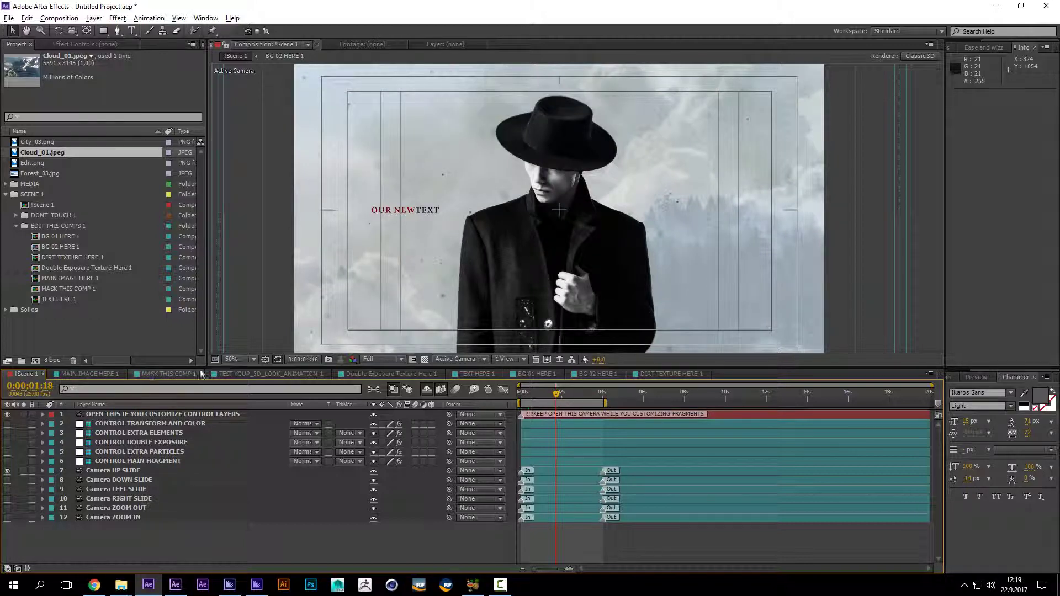
scroll(434, 184, "up", 1)
left_click_drag(433, 184, 492, 304)
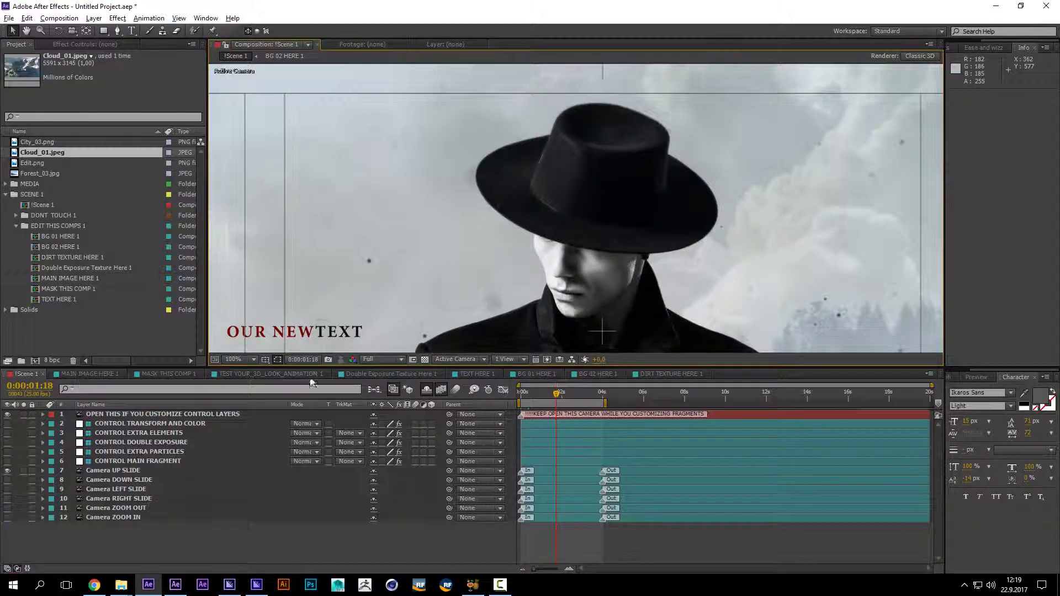
Step: Examine the edges of the hat in the TEST YOUR_3D_LOOK_ANIMATION 1 composition at 0:00:01:02
left_click(388, 374)
left_click(302, 374)
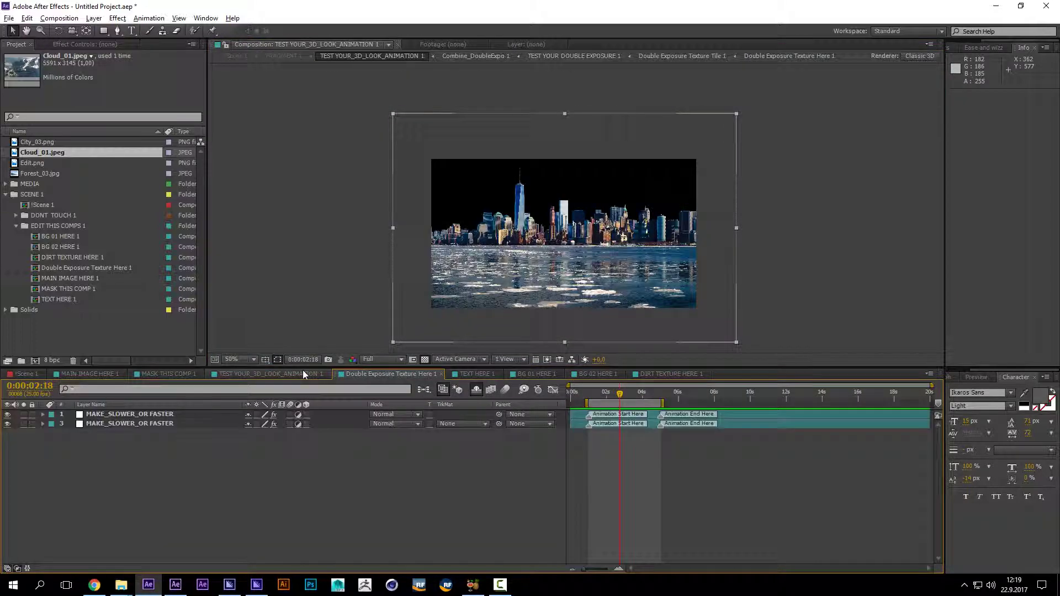
scroll(532, 213, "up", 1)
left_click(590, 393)
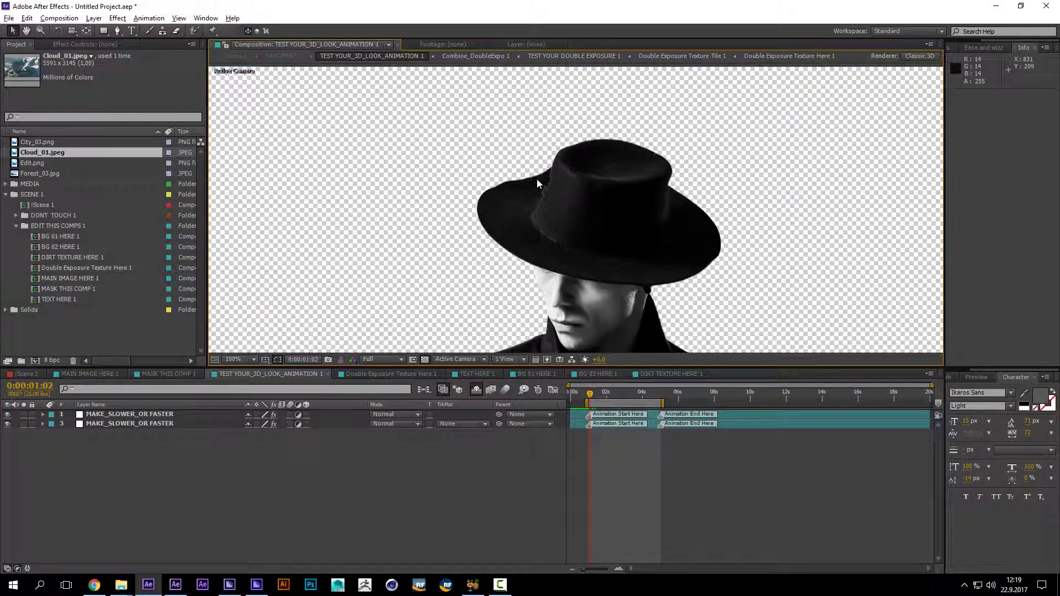
Step: In the MASK THIS COMP 1 composition, set the mode of Mask 1 on the MASK FURTHEST layer to None
left_click(168, 373)
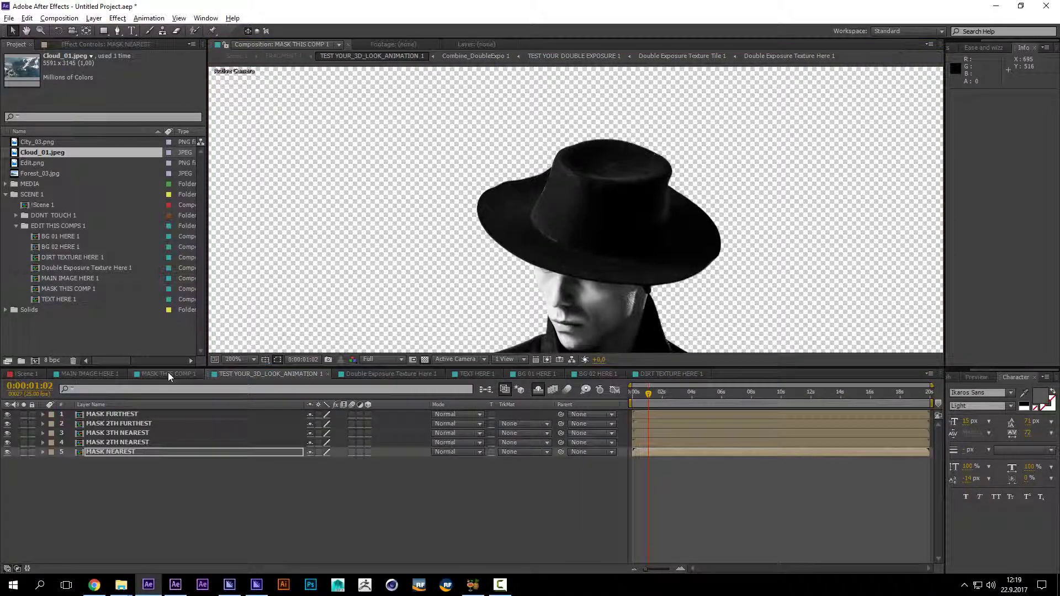
scroll(540, 241, "down", 4)
scroll(535, 242, "right", 6)
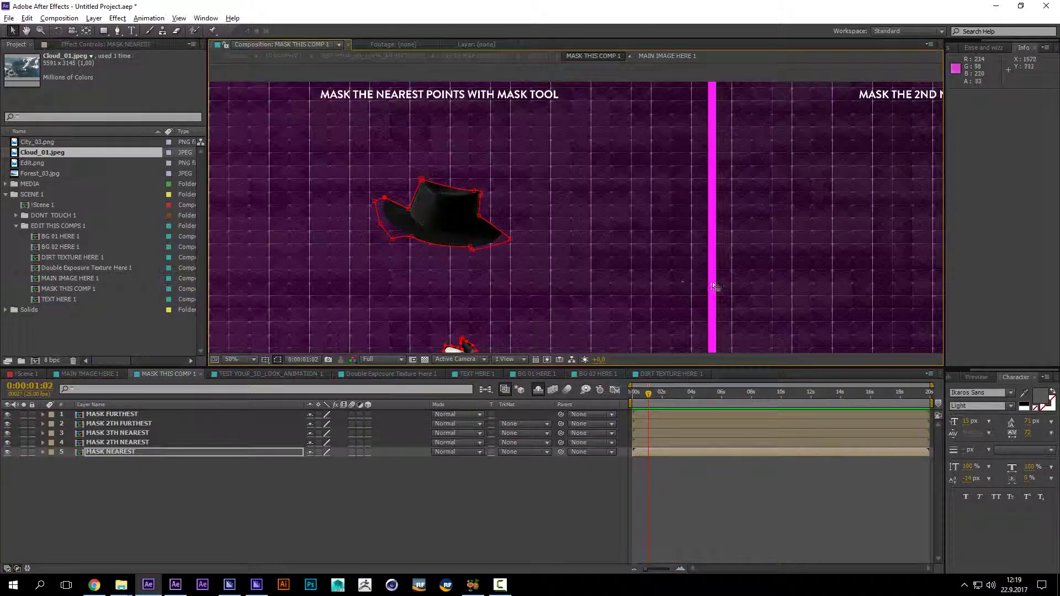
scroll(533, 241, "down", 2)
left_click_drag(723, 251, 469, 265)
scroll(652, 271, "up", 1)
left_click_drag(784, 254, 527, 274)
scroll(624, 267, "up", 1)
left_click(127, 452)
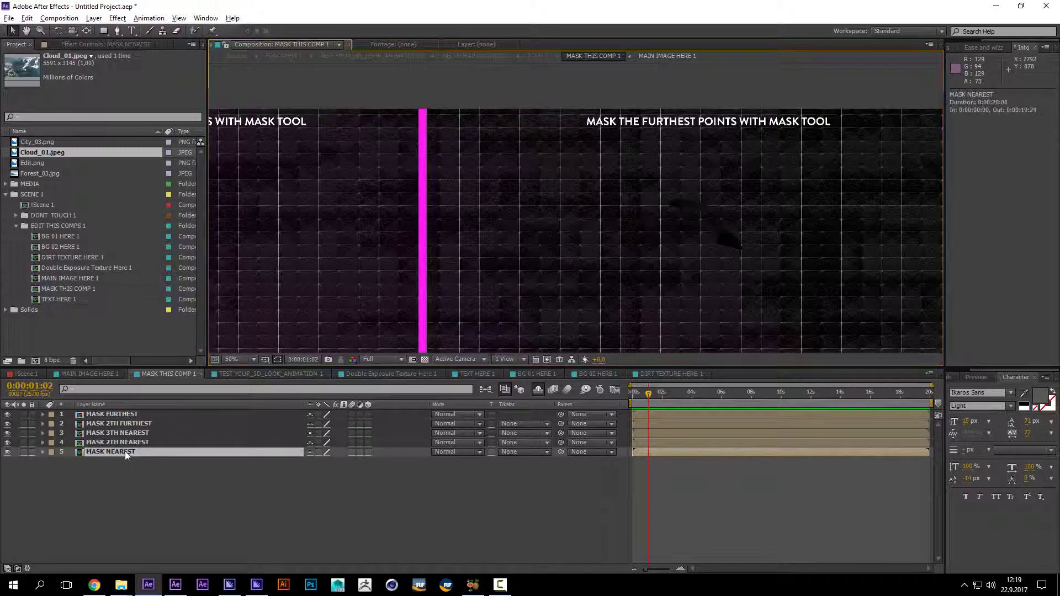
left_click(123, 415)
scroll(585, 226, "up", 2)
left_click_drag(739, 239, 537, 252)
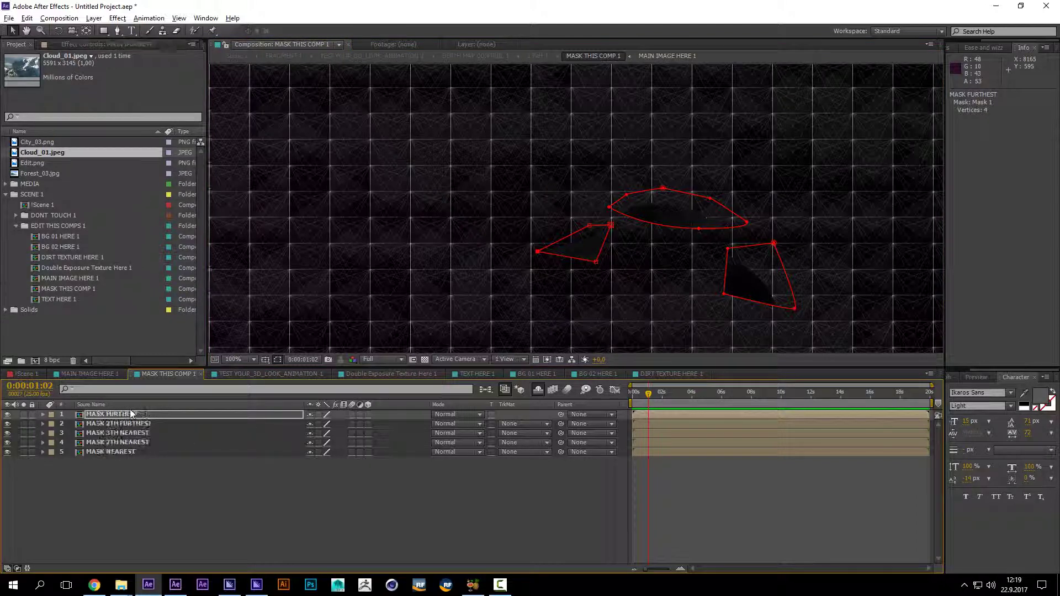
left_click(95, 418)
key("m")
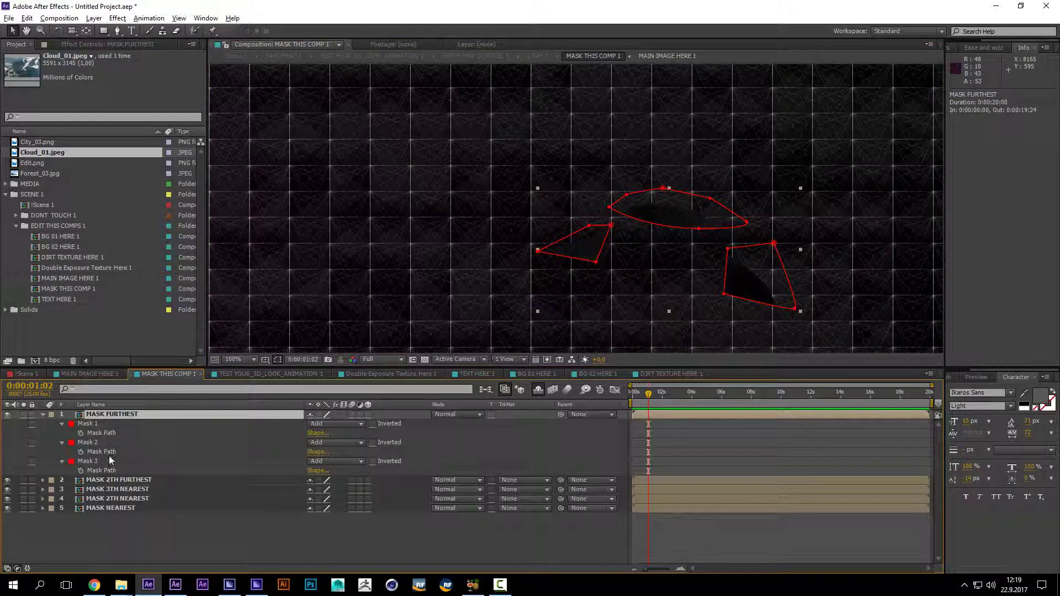
left_click(324, 423)
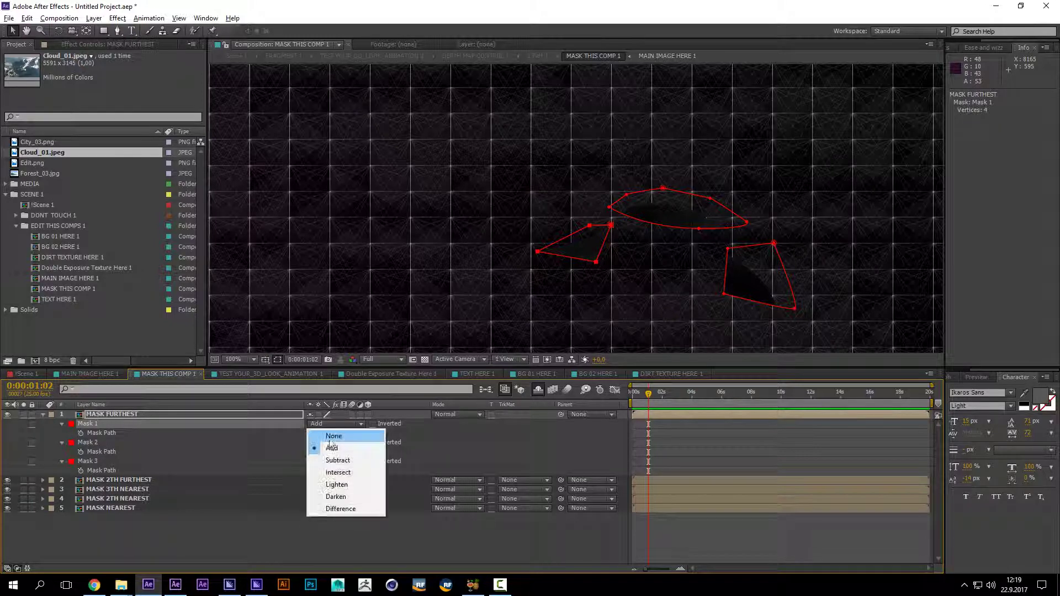
left_click(330, 439)
left_click(292, 524)
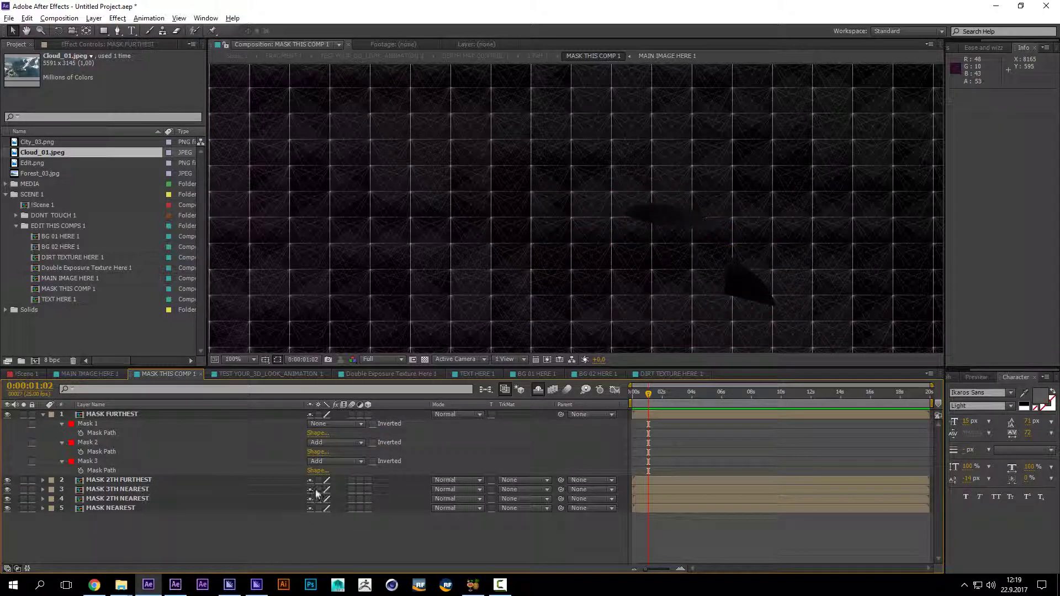
Step: Preview the hat's motion in the TEST YOUR_3D_LOOK_ANIMATION 1 composition with Mask 1 disabled
left_click(286, 375)
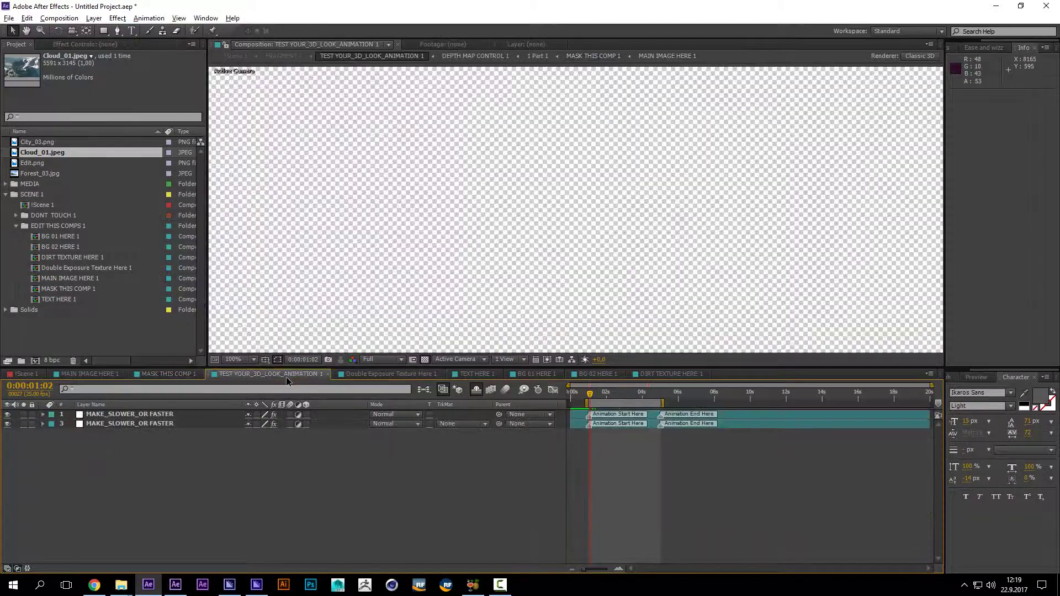
key("space")
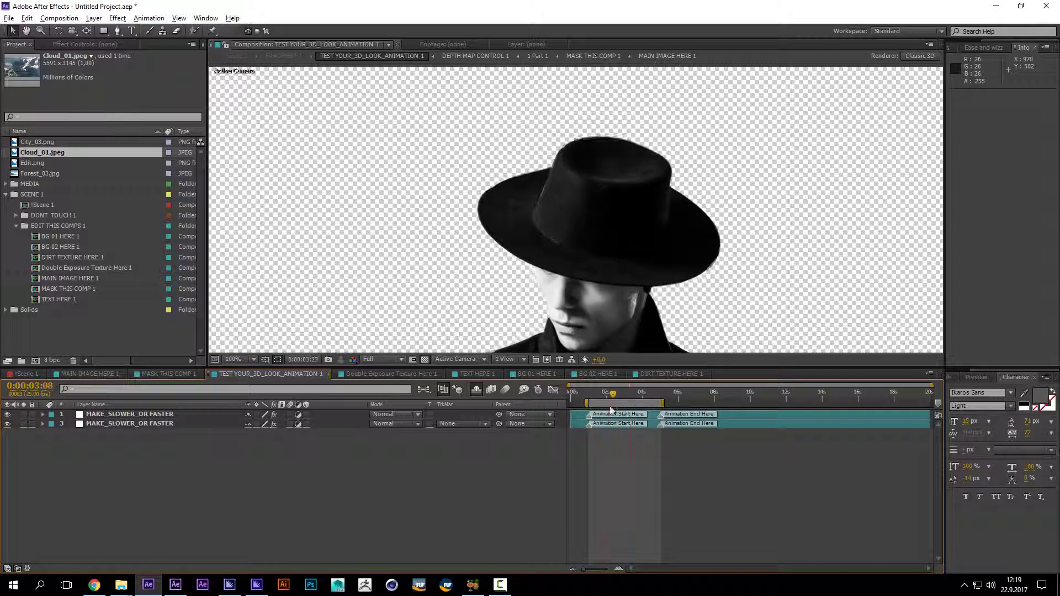
left_click(603, 406)
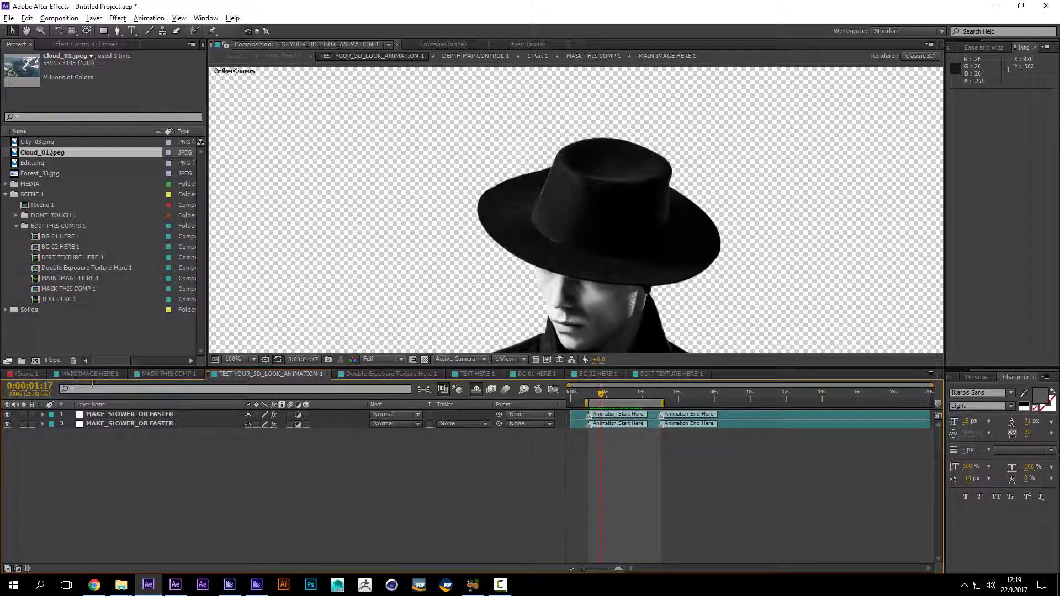
Step: Return to the !Scene 1 composition, check the whole figure, and select the Camera UP SLIDE layer
left_click(27, 374)
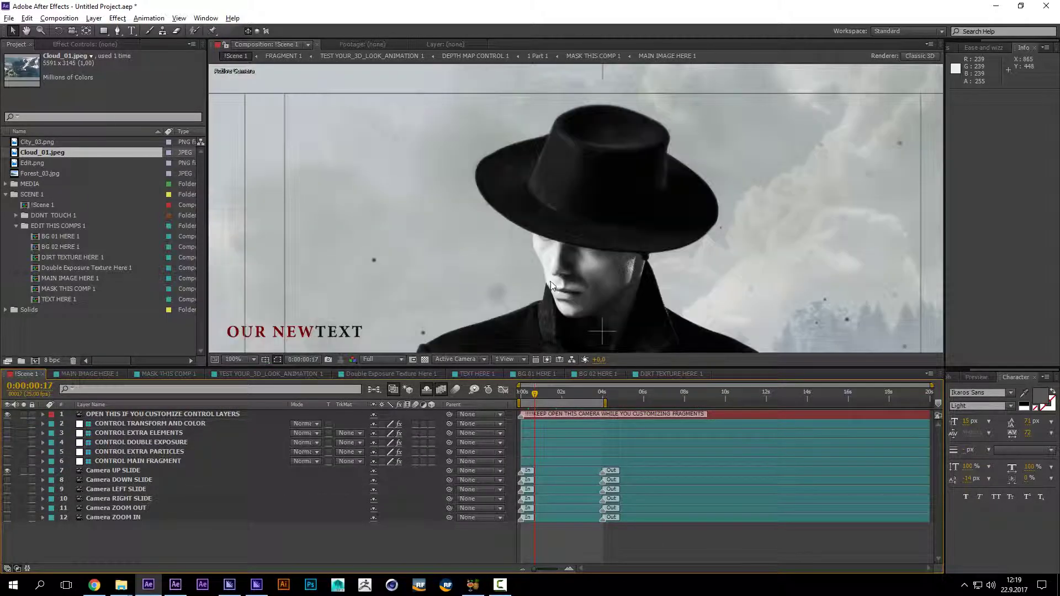
scroll(552, 282, "down", 1)
left_click_drag(636, 308, 632, 240)
left_click(133, 469)
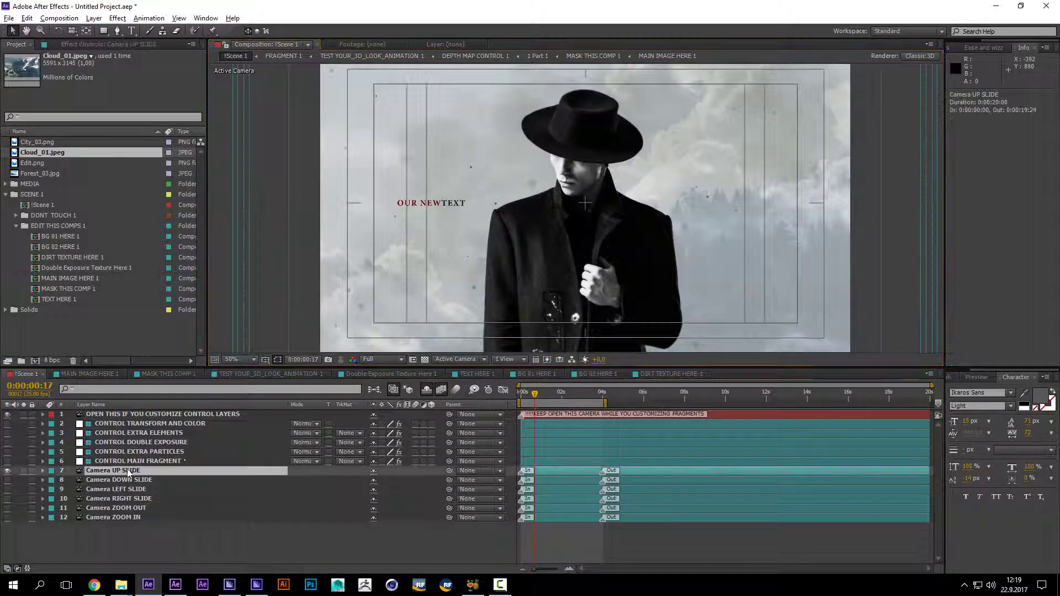
Step: Go through the control layers one by one, from CONTROL MAIN FRAGMENT up to CONTROL TRANSFORM AND COLOR
left_click(162, 462)
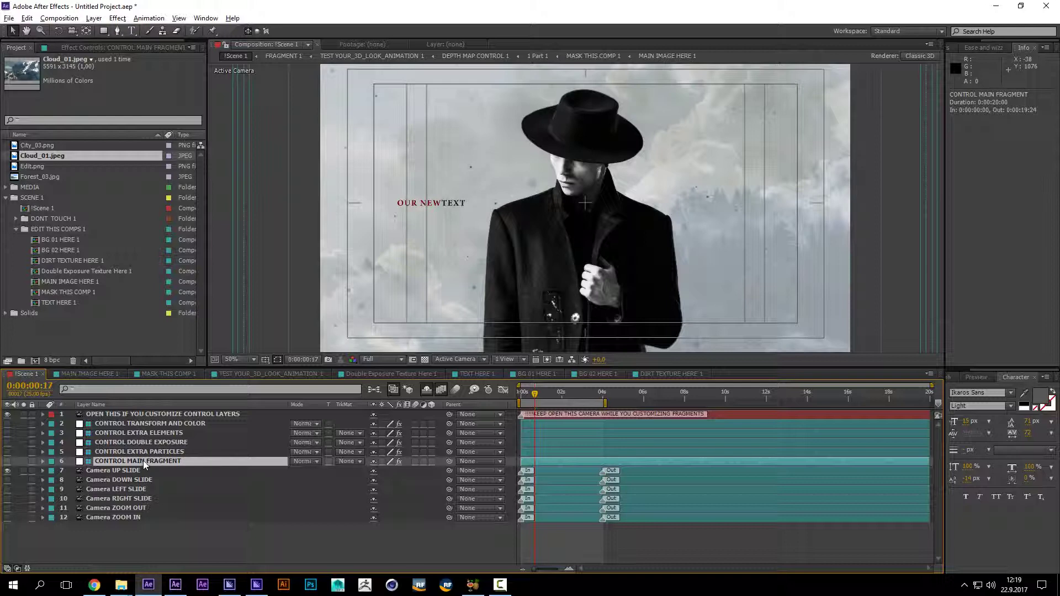
left_click(143, 451)
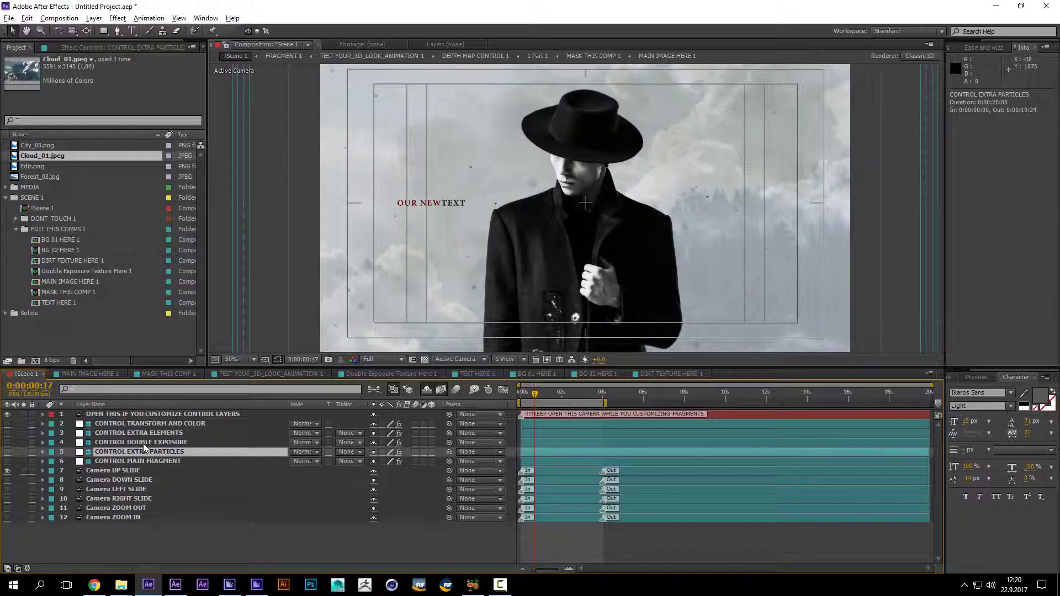
left_click(144, 443)
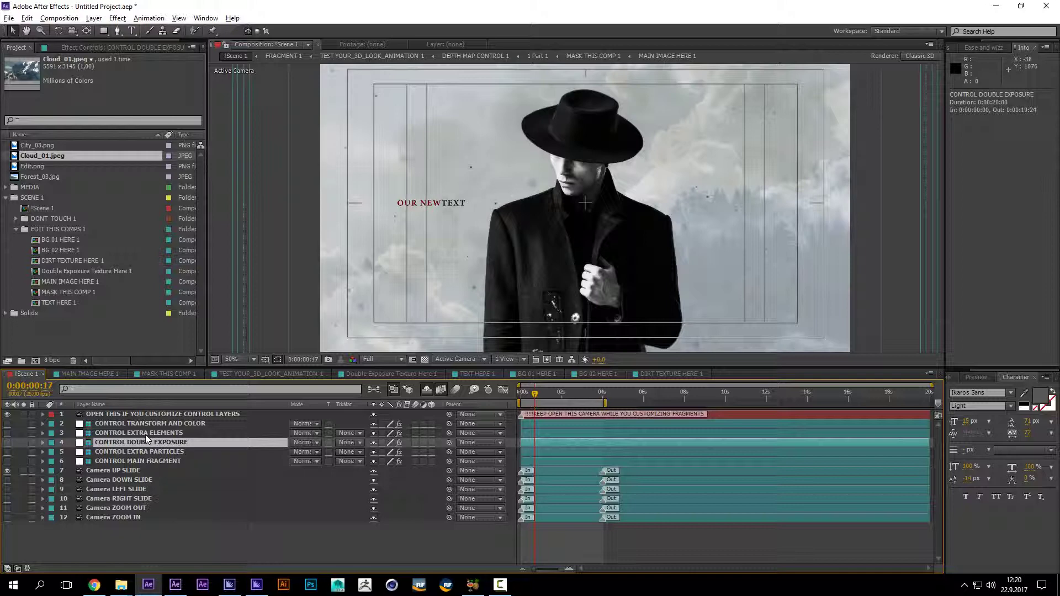
left_click(144, 434)
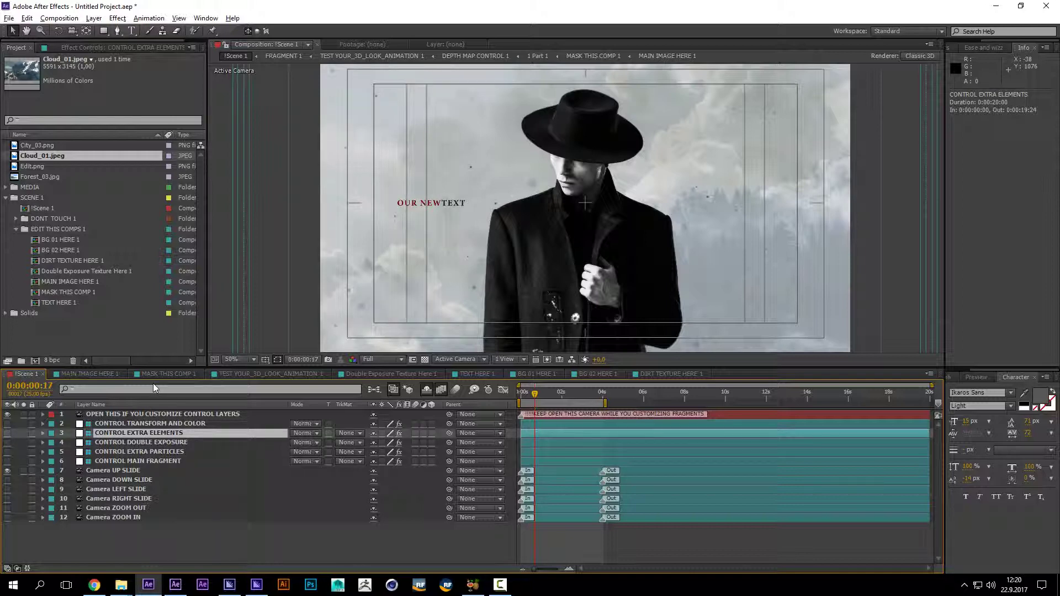
left_click(161, 424)
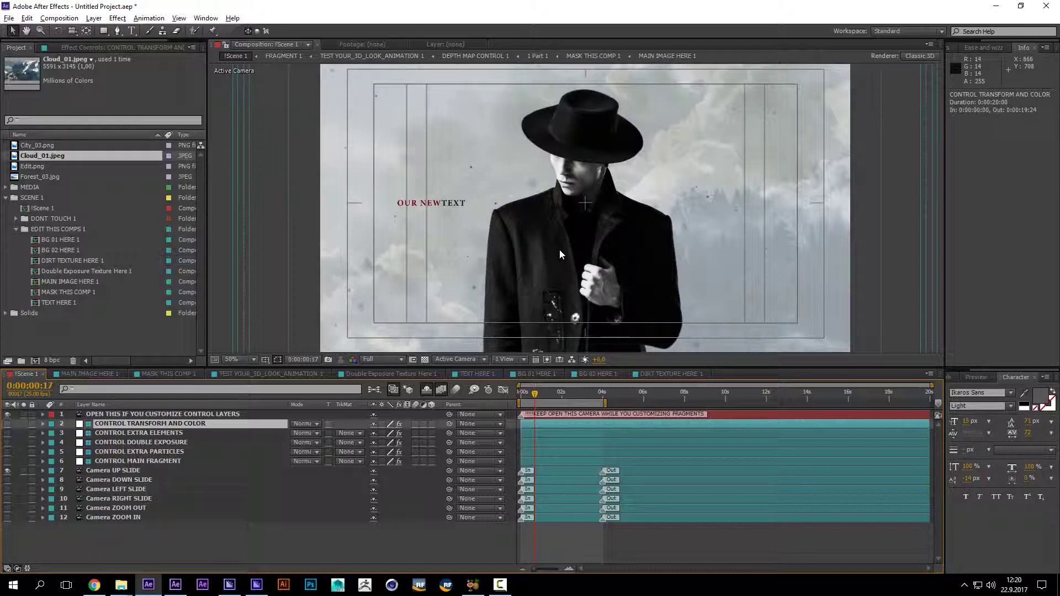
Step: Hide the OPEN THIS IF YOU CUSTOMIZE CONTROL LAYERS camera to compare the Camera UP SLIDE view, and show it again
left_click(117, 415)
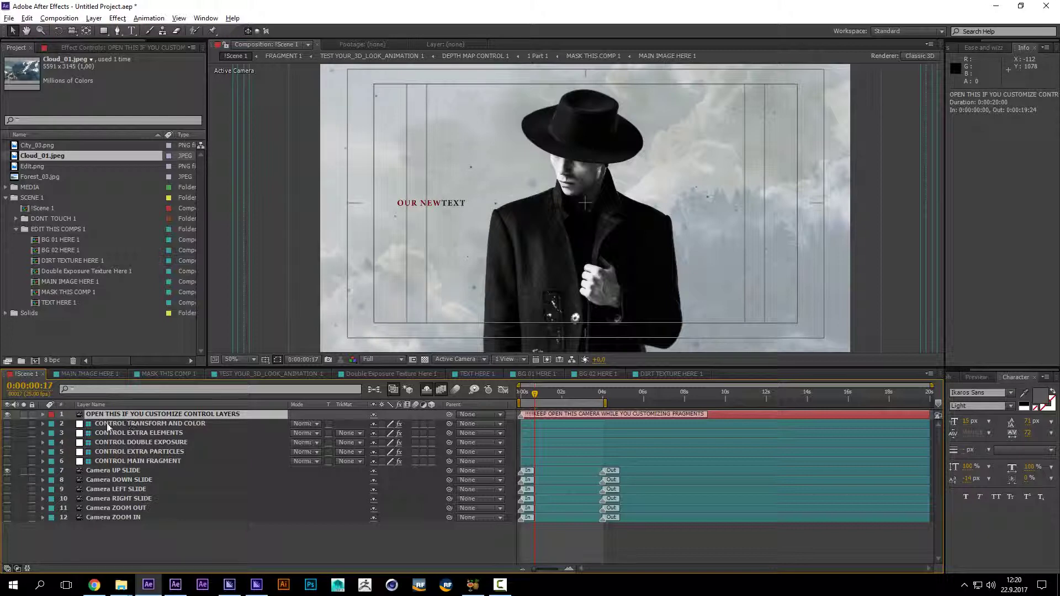
left_click(8, 415)
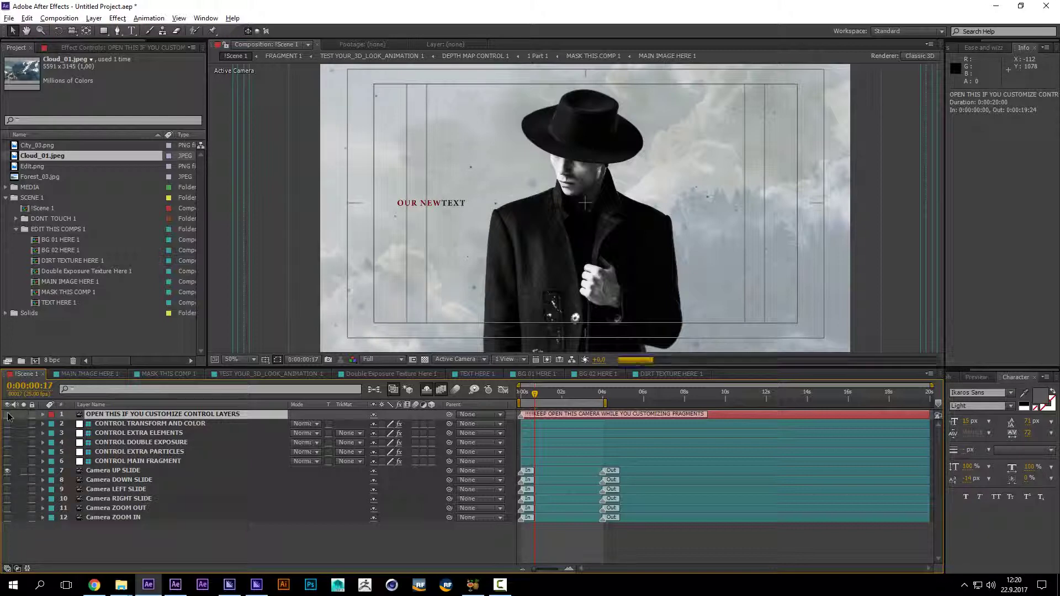
left_click(106, 470)
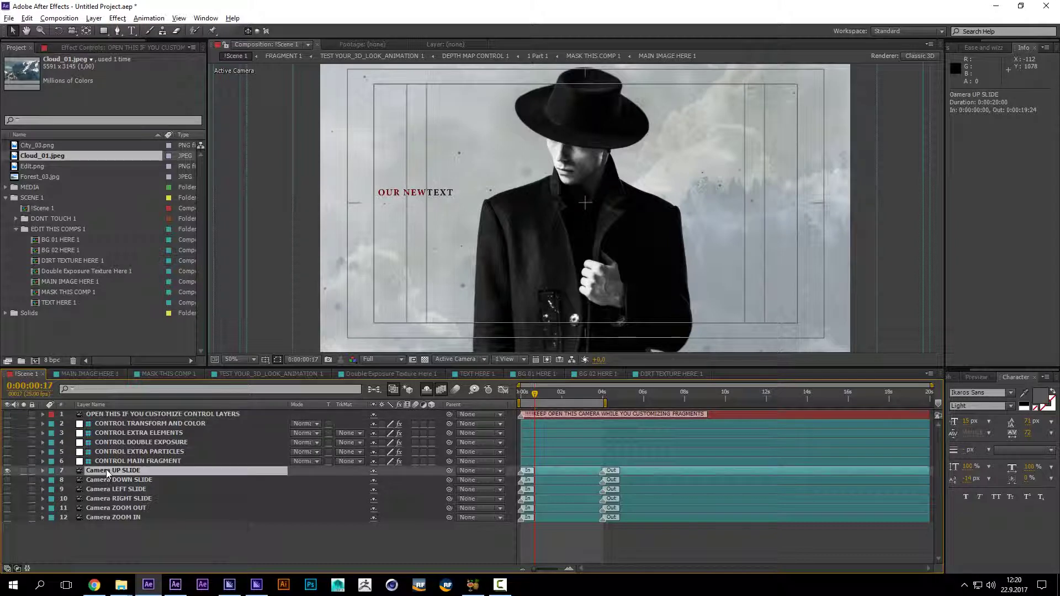
left_click(7, 471)
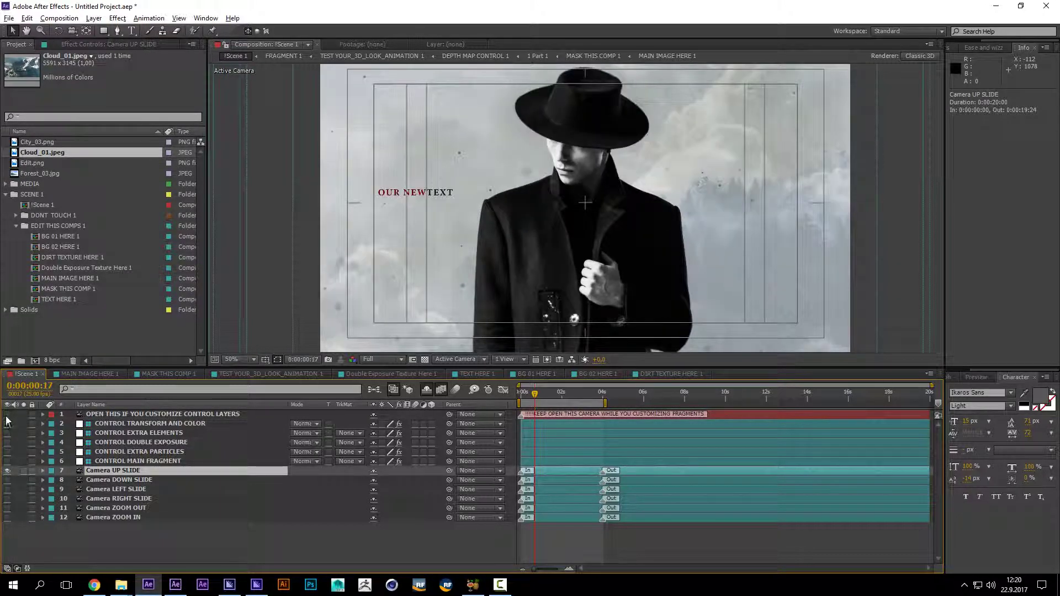
left_click(112, 415)
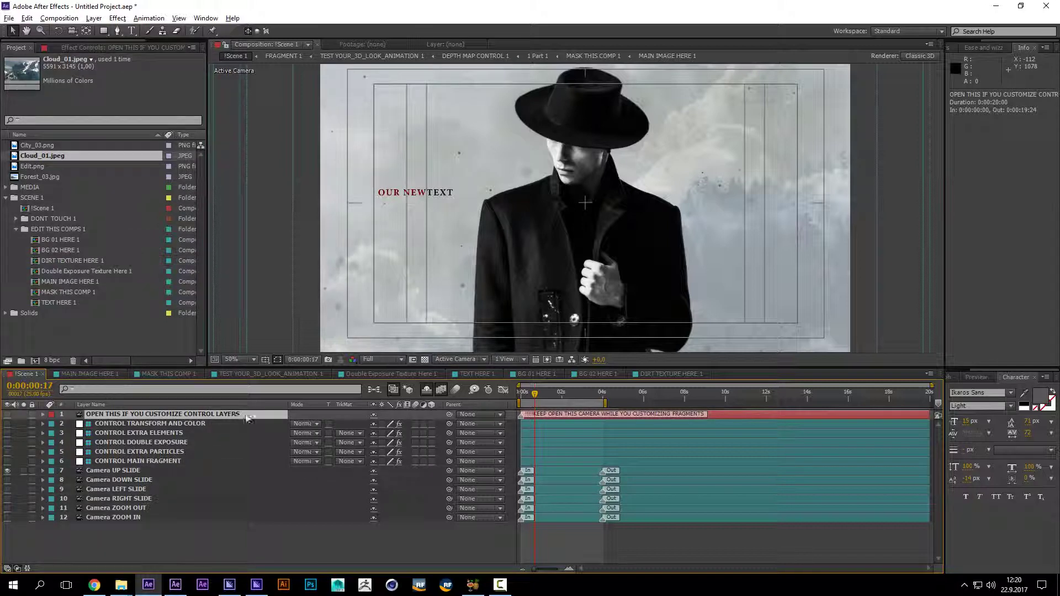
left_click(7, 415)
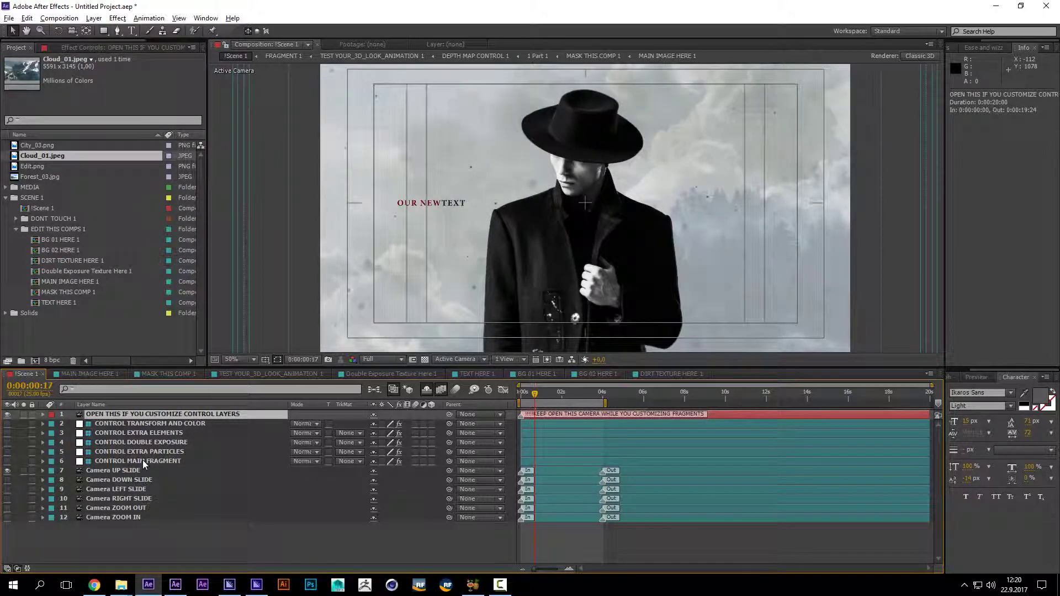
Step: Open the effect controls of the CONTROL DOUBLE EXPOSURE layer and enable DOUBLE EXPOSURE ON OFF
left_click(149, 445)
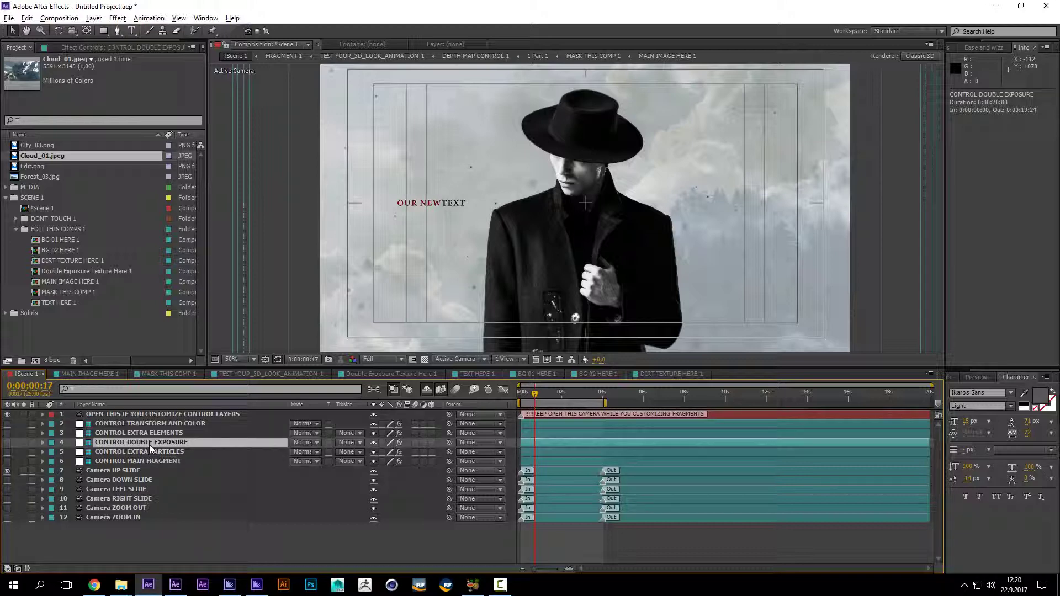
left_click(121, 50)
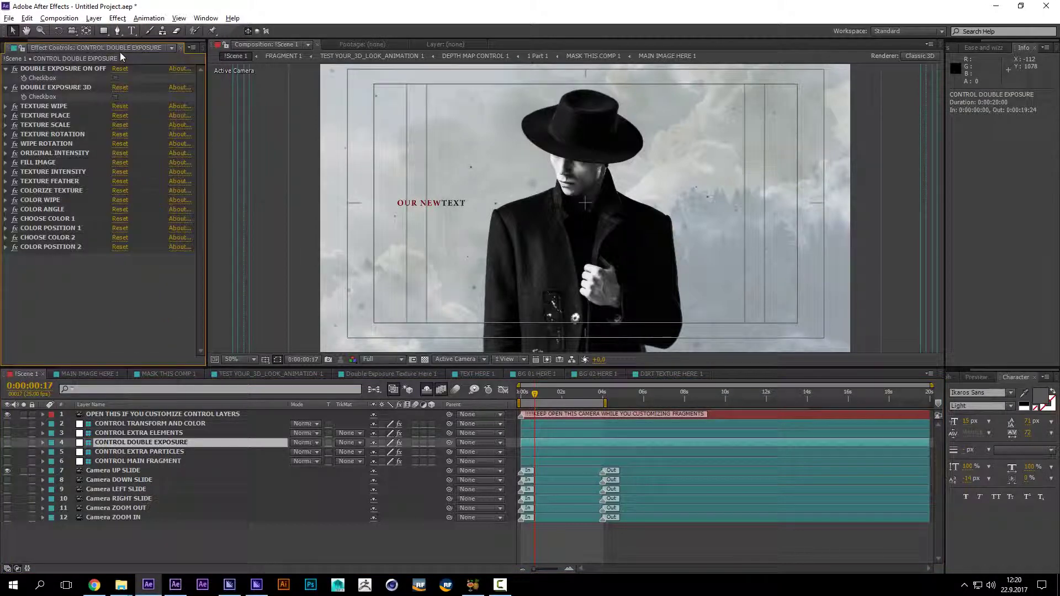
left_click(74, 71)
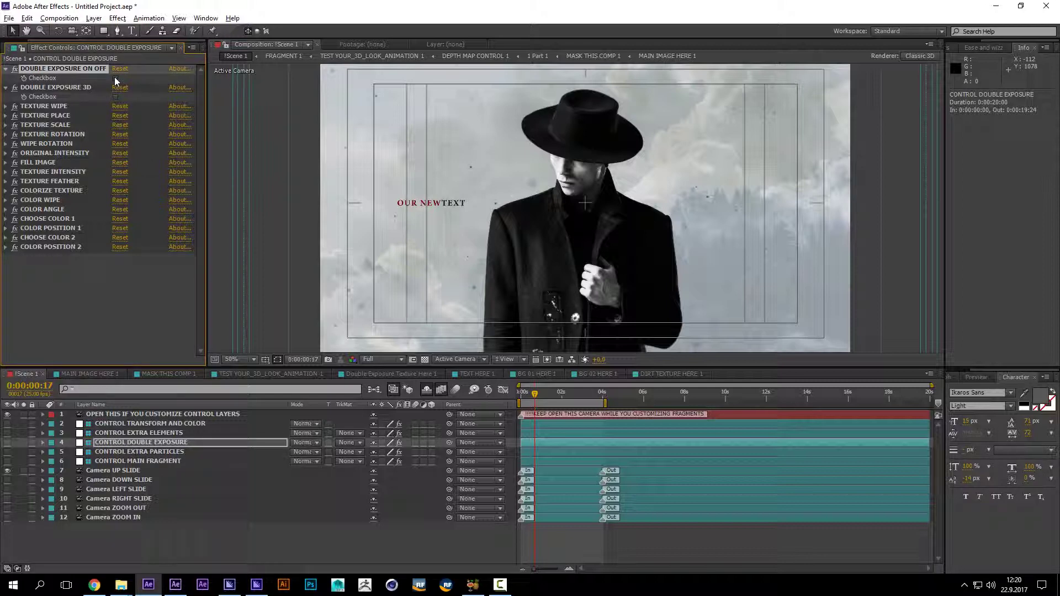
left_click(115, 78)
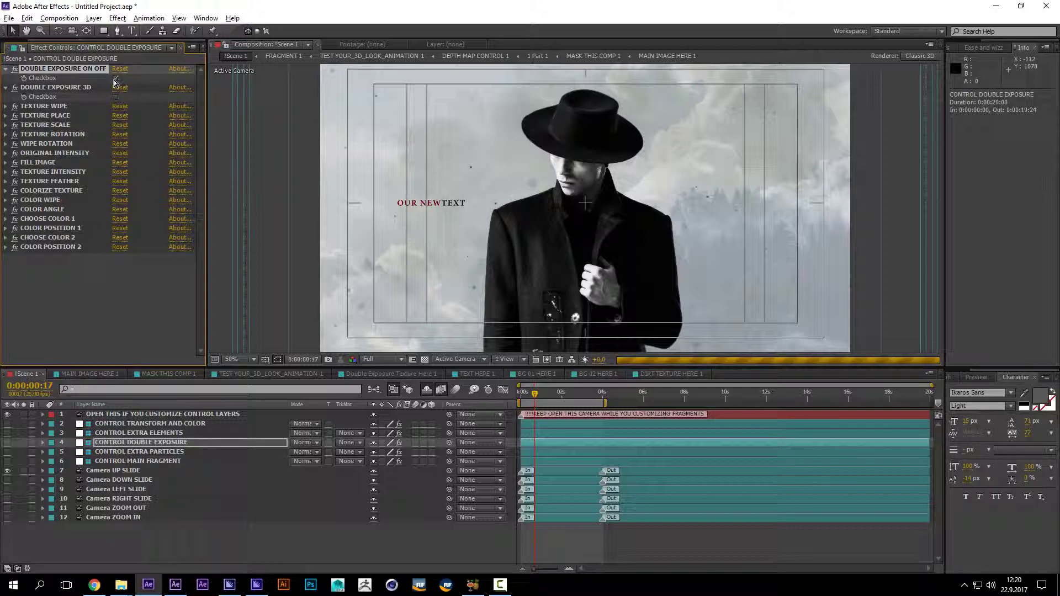
scroll(608, 230, "down", 2)
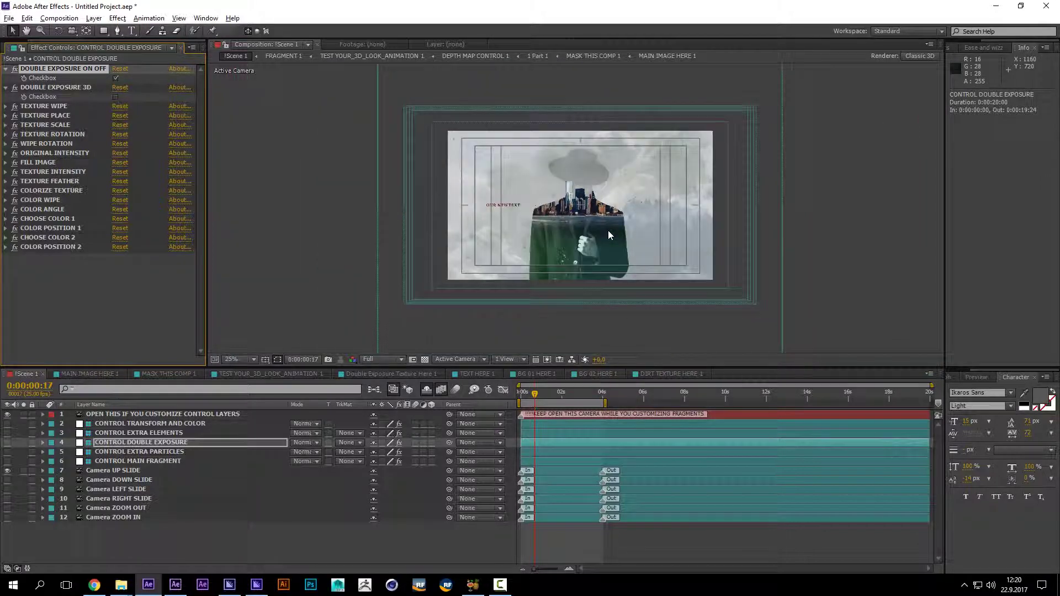
scroll(608, 231, "up", 2)
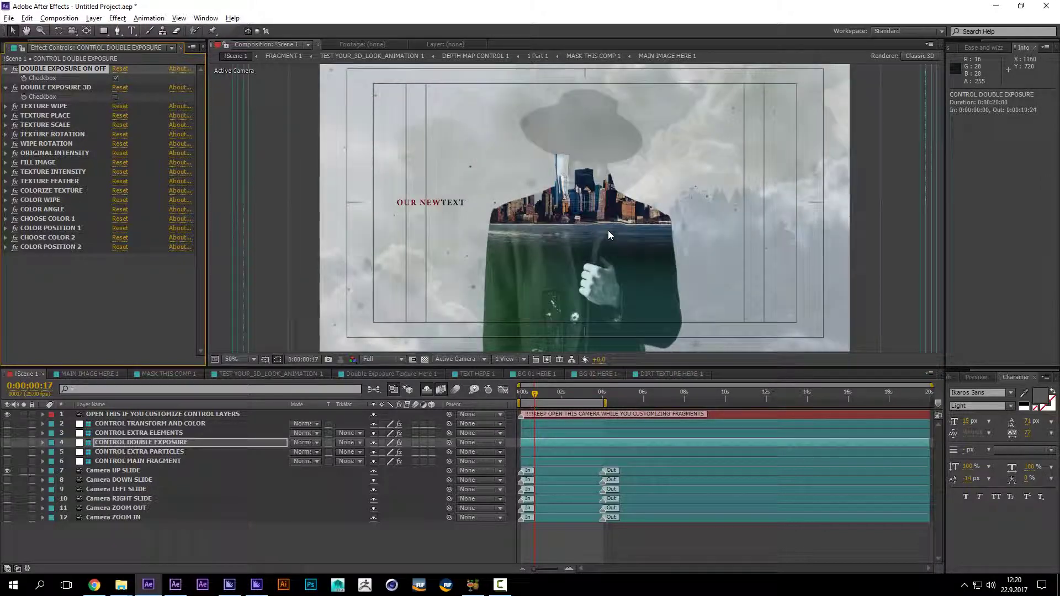
Step: Enable DOUBLE EXPOSURE 3D on the CONTROL DOUBLE EXPOSURE layer and check the city texture up close
left_click(60, 88)
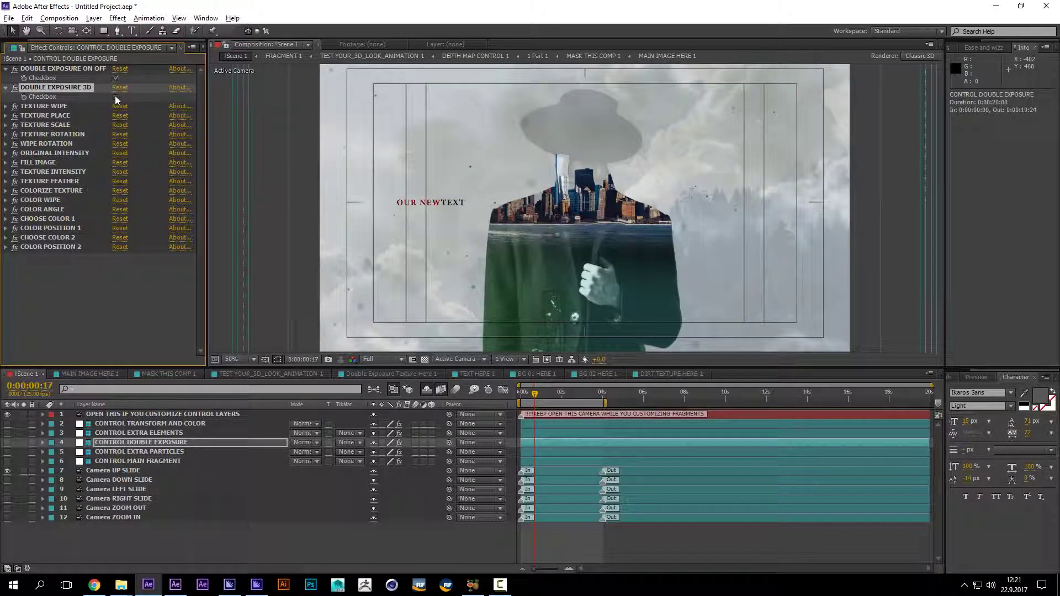
left_click(115, 96)
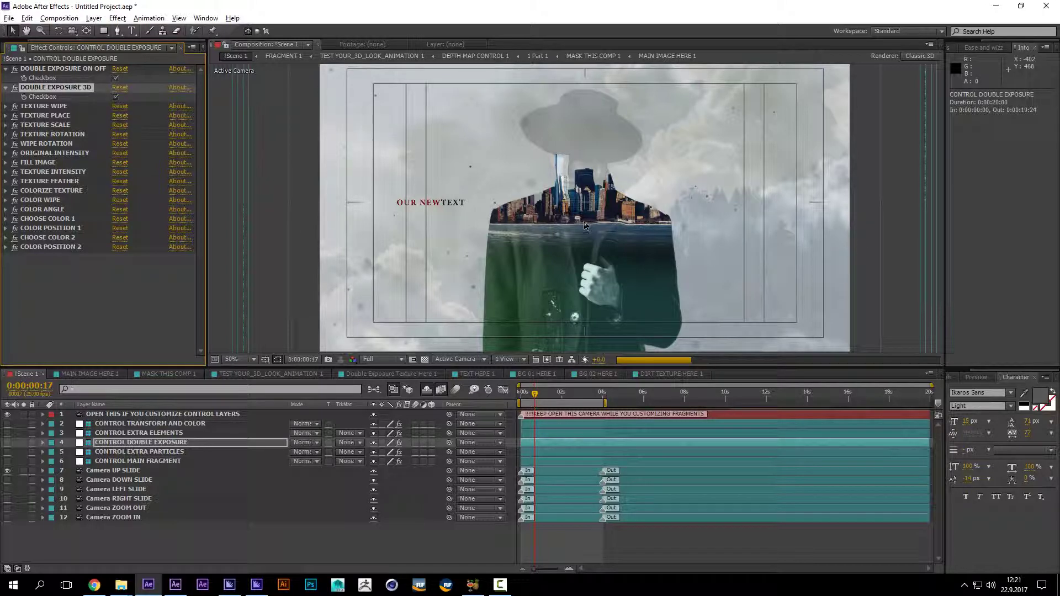
scroll(584, 221, "up", 2)
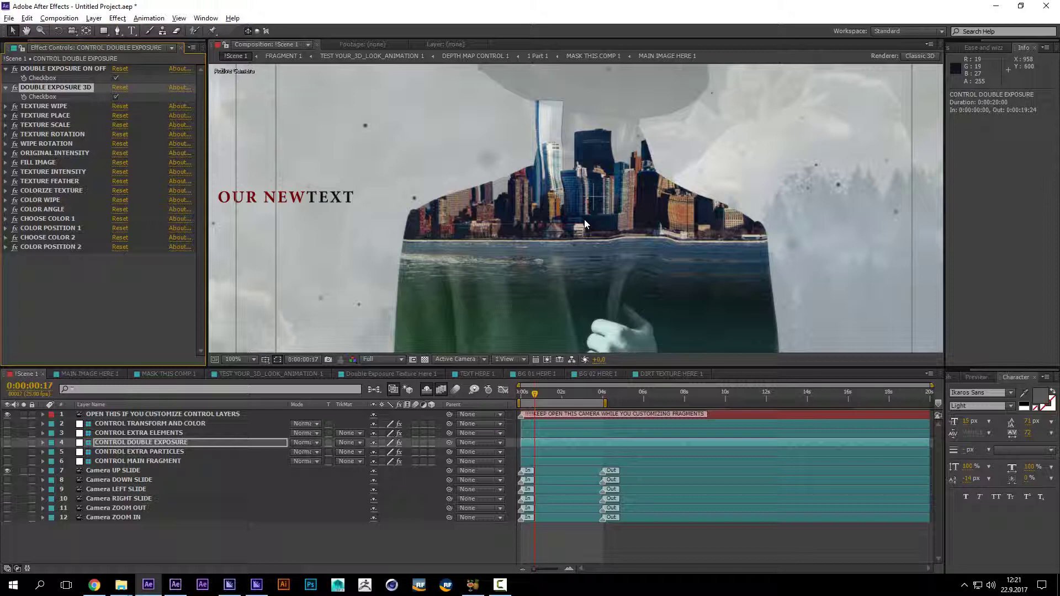
Step: Lower the TEXTURE WIPE slider of the double exposure to about 15.41 so the texture covers more of the coat
left_click(62, 107)
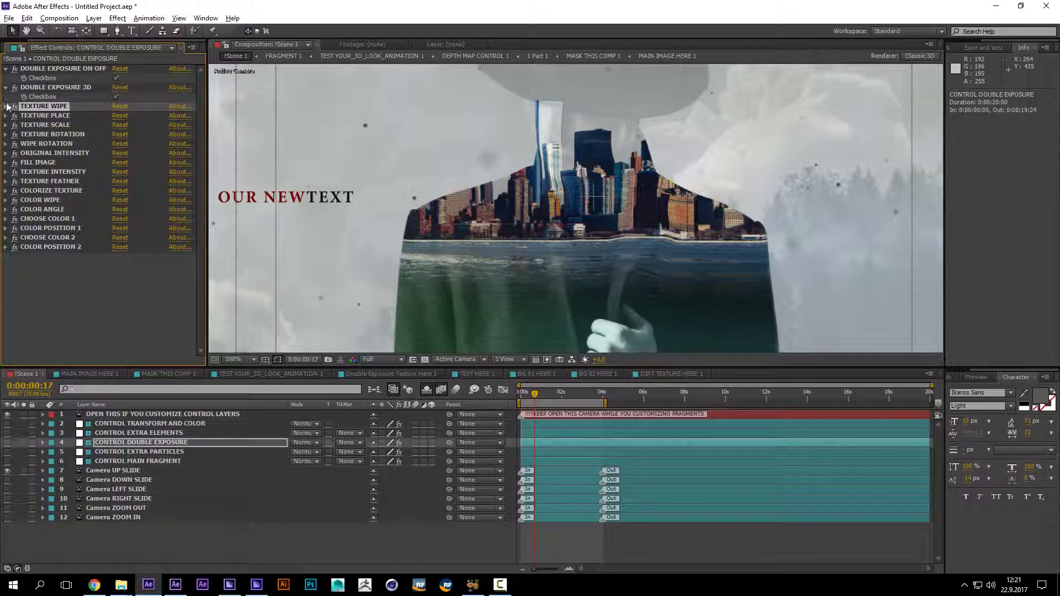
left_click(7, 107)
scroll(634, 209, "down", 2)
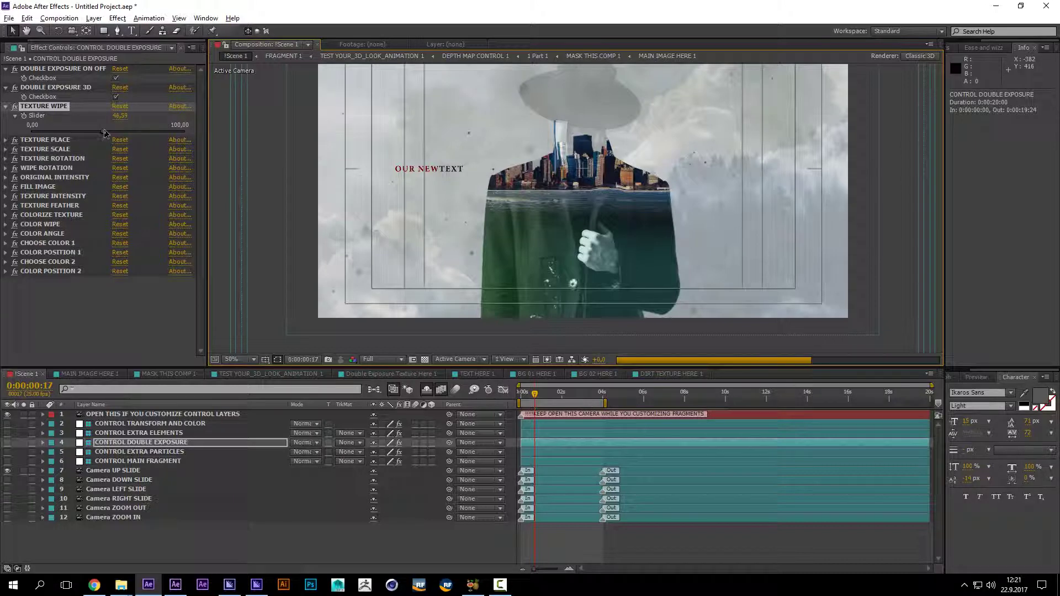
left_click_drag(104, 131, 63, 133)
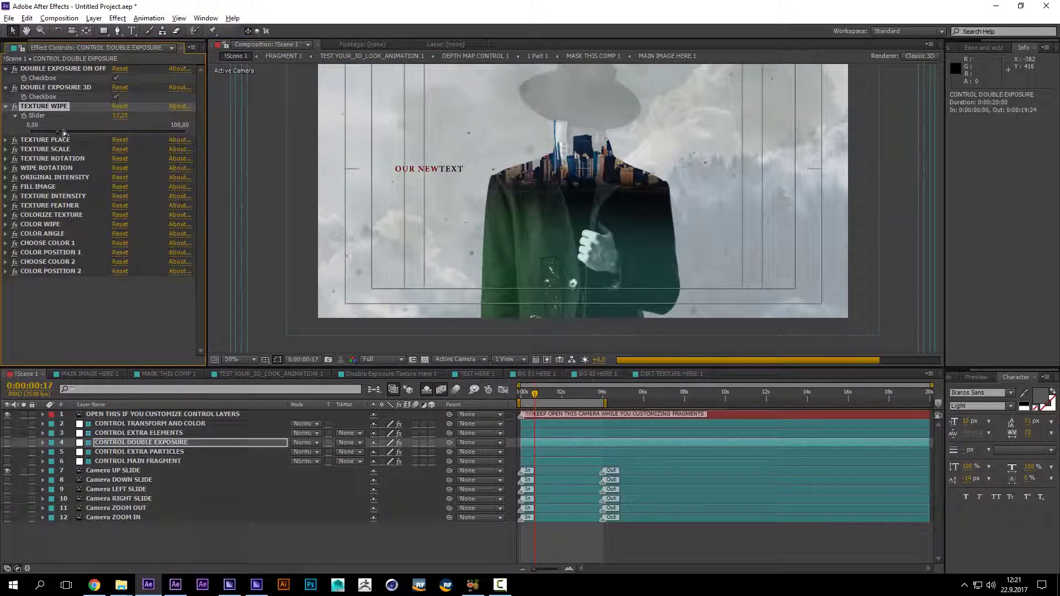
left_click_drag(59, 133, 55, 133)
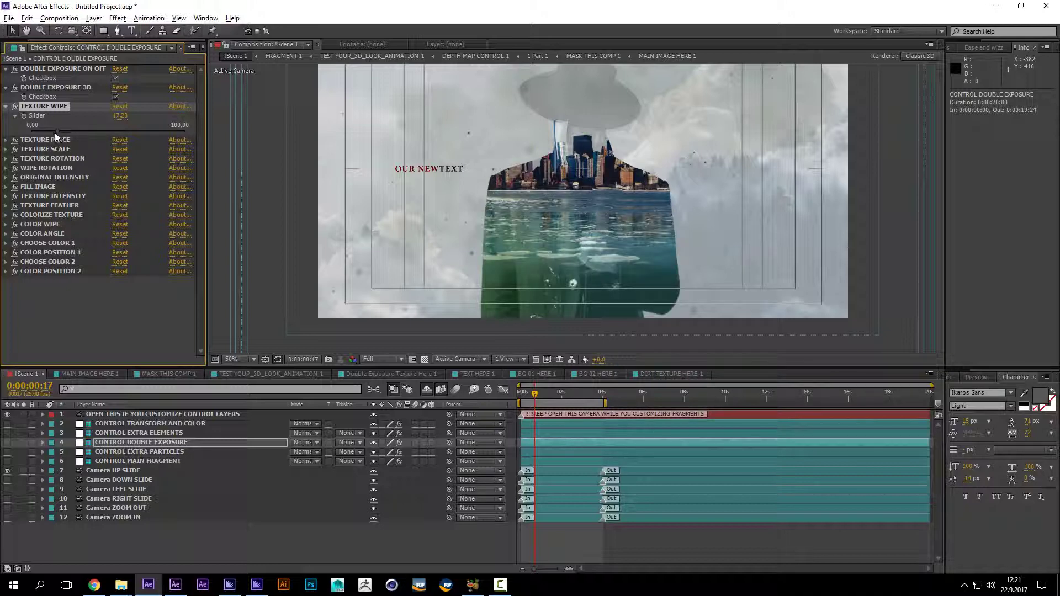
Step: Expand the TEXTURE PLACE settings and rotate the double exposure texture by setting the TEXTURE ROTATION angle to -90°
left_click(5, 140)
left_click(44, 168)
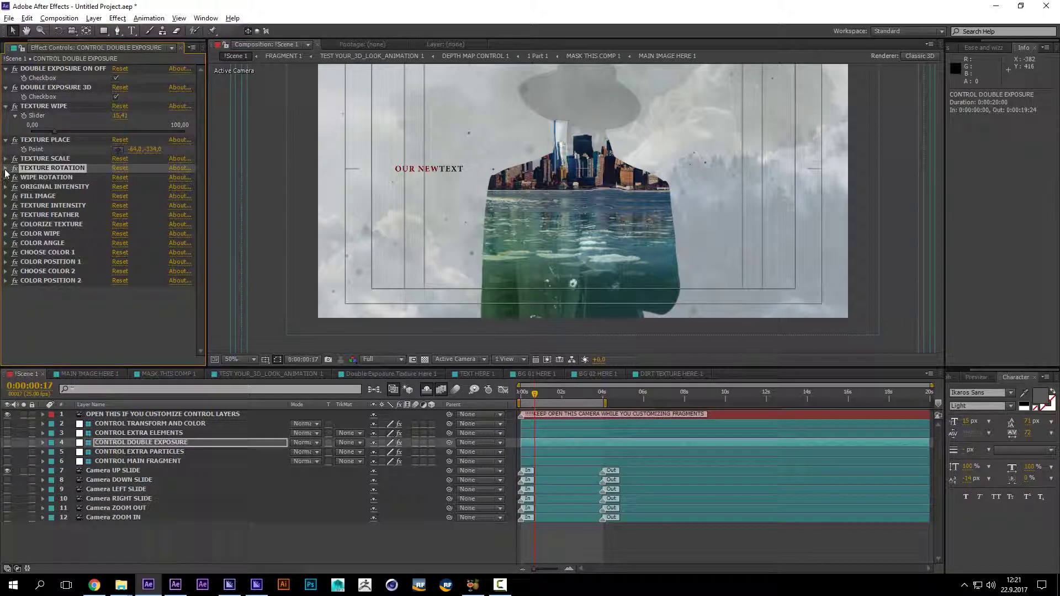
left_click(6, 169)
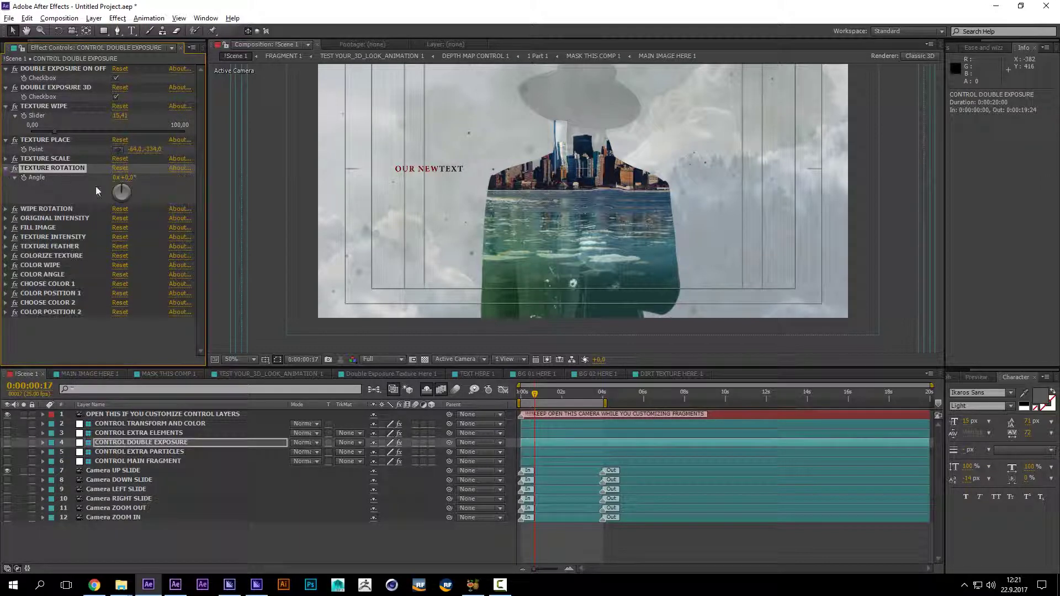
left_click(127, 178)
type("-67")
key("Return")
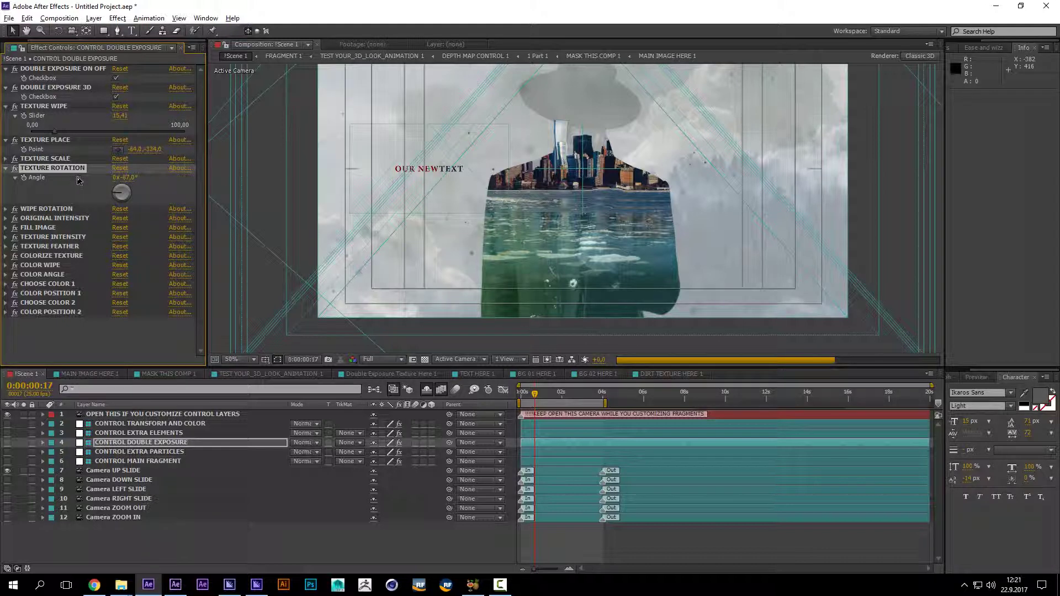
left_click_drag(121, 177, 130, 178)
left_click(128, 178)
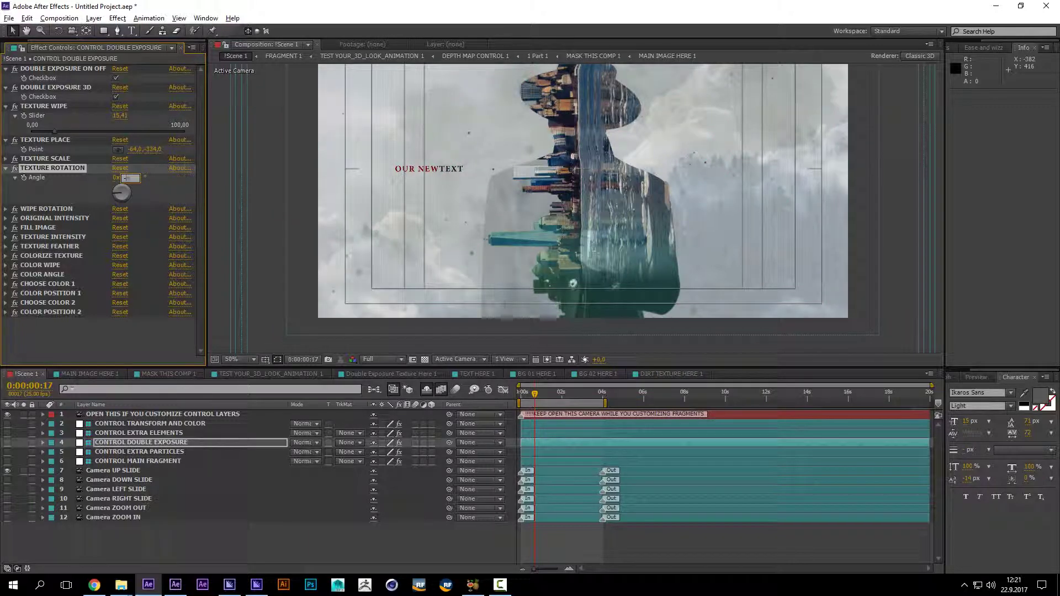
key("Return")
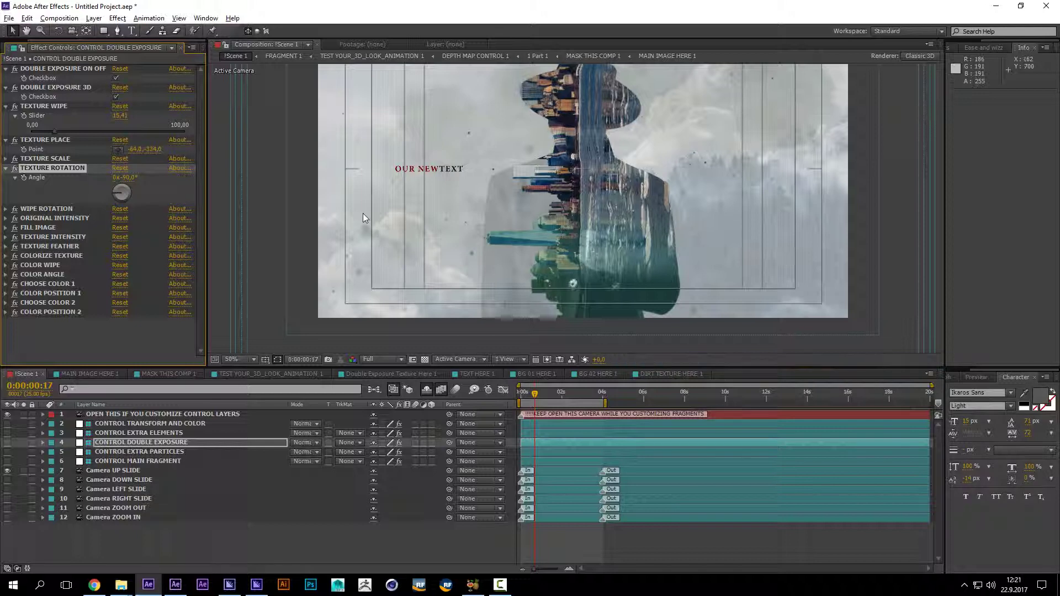
Step: Shift the TEXTURE PLACE point to -64, -251 and raise TEXTURE WIPE to about 31
left_click_drag(151, 157, 113, 152)
key("ctrl+z")
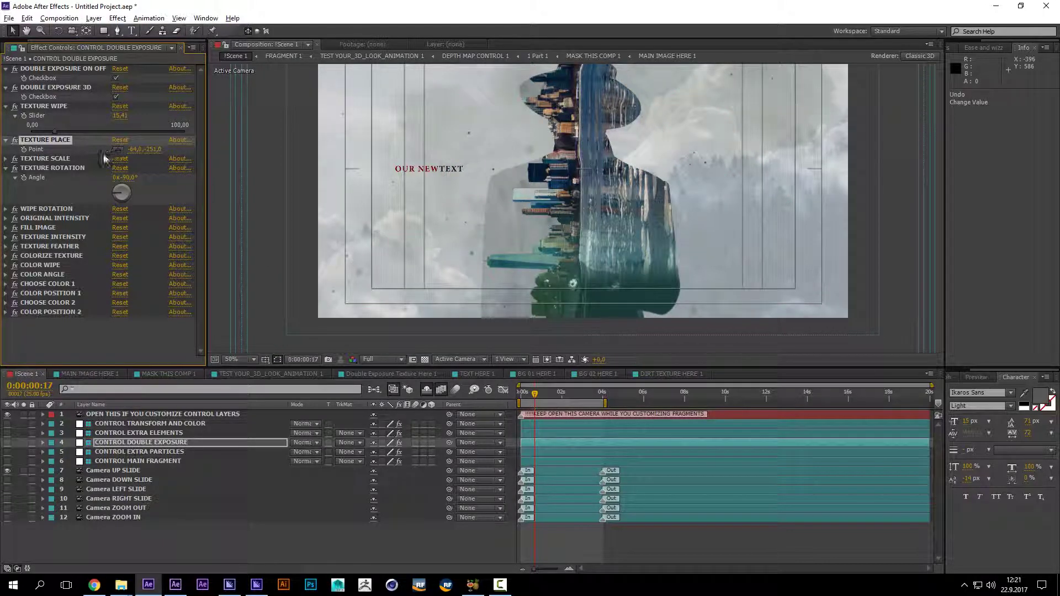
left_click(78, 132)
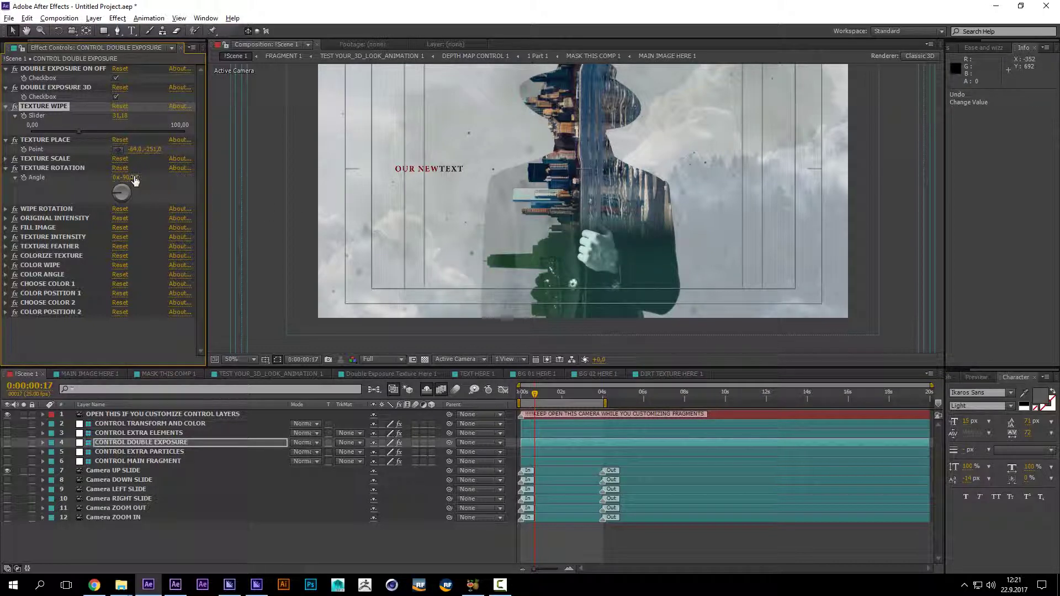
Step: Set the WIPE ROTATION angle to 159° and raise TEXTURE WIPE to about 61.65 to reveal the man's hat and face
left_click(44, 209)
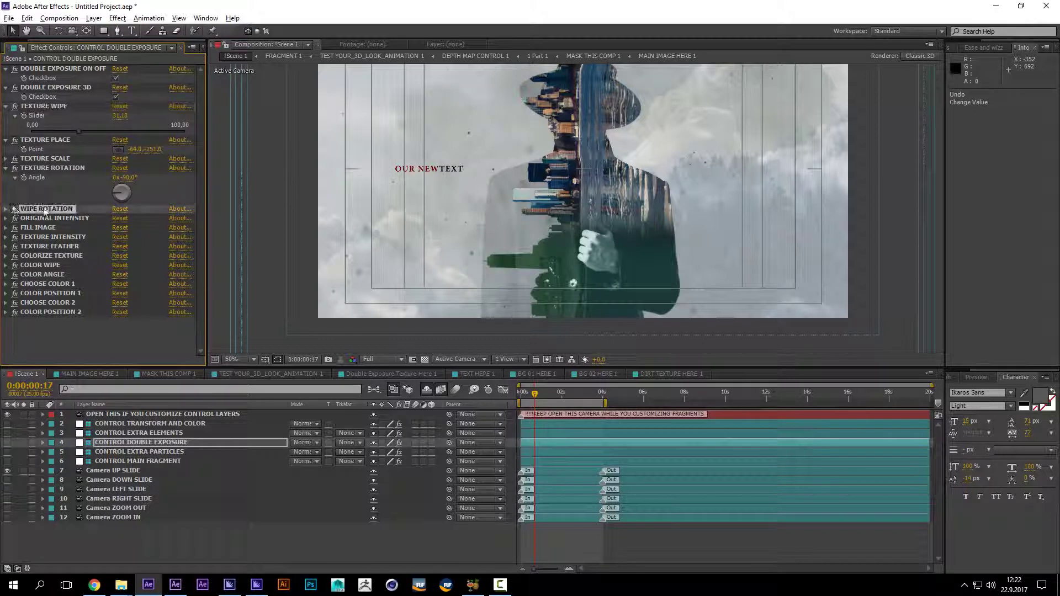
left_click(6, 209)
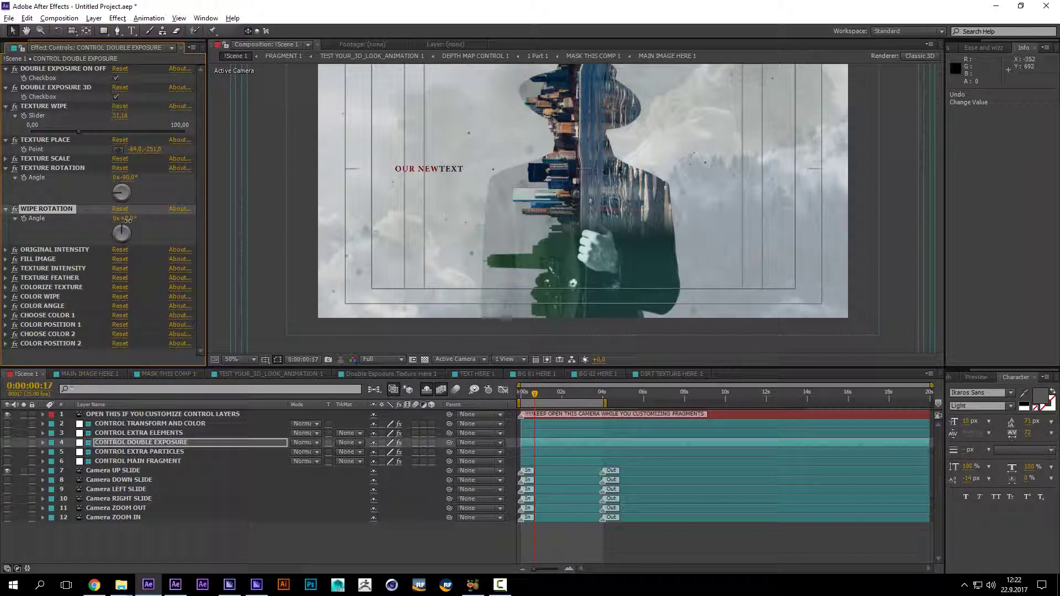
left_click_drag(126, 221, 228, 234)
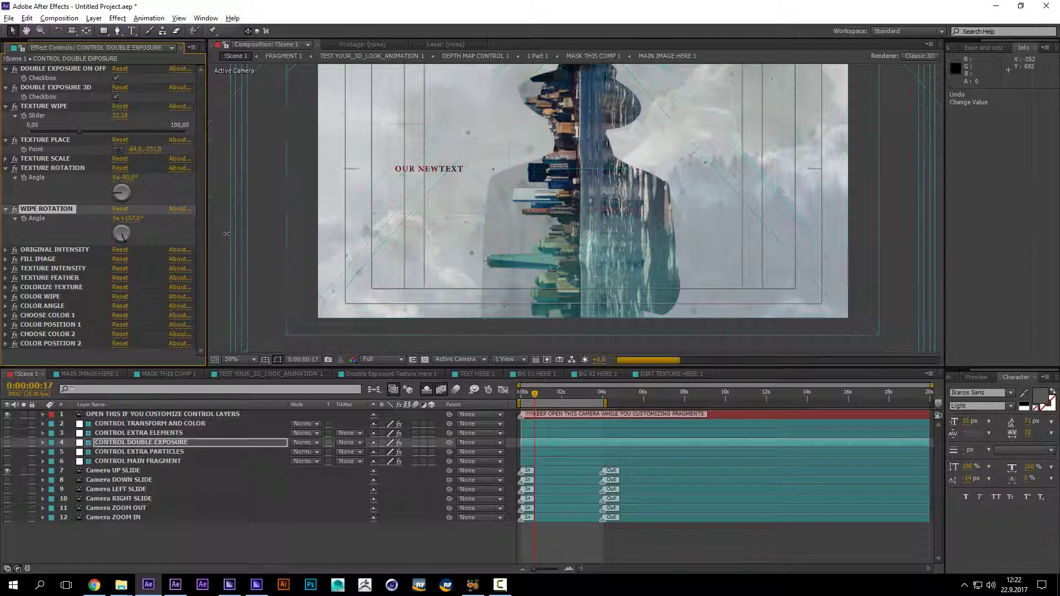
left_click(96, 134)
left_click_drag(97, 132, 126, 132)
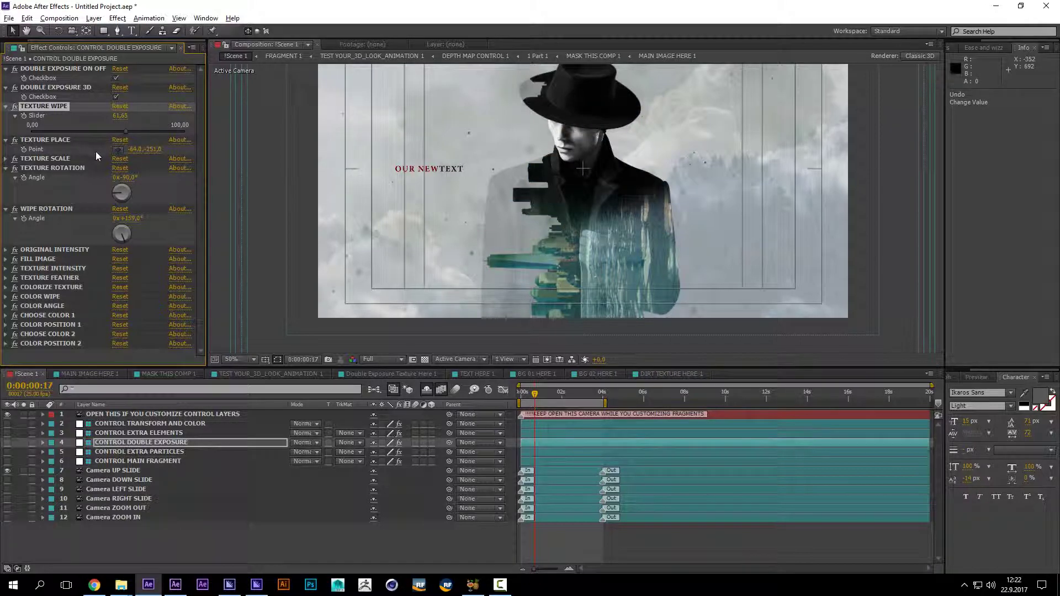
Step: Set the double exposure's WIPE ROTATION angle to 248° to bring the man's dark coat back
left_click_drag(128, 218, 180, 221)
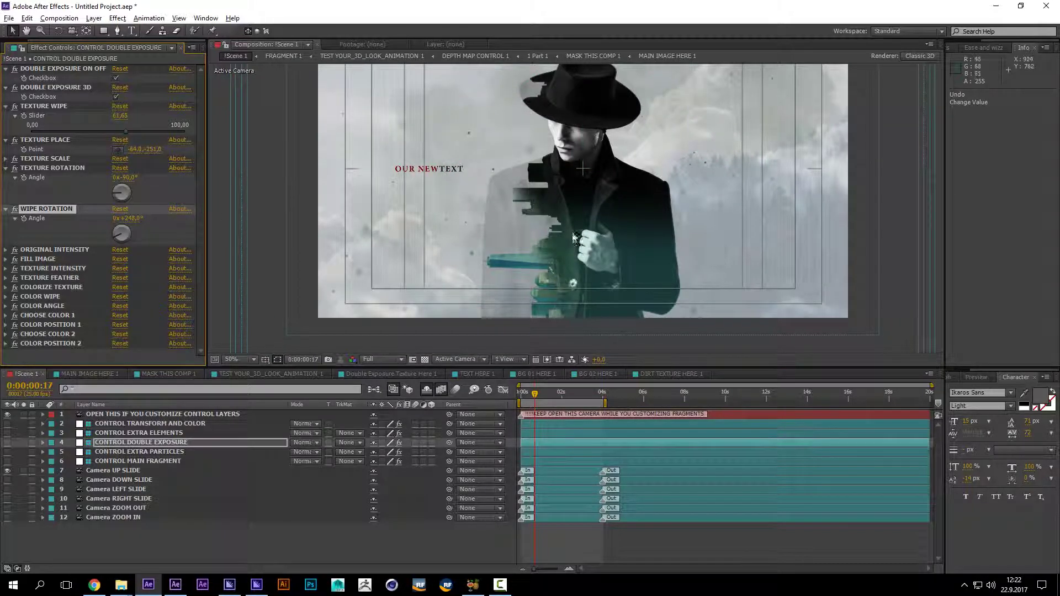
scroll(572, 238, "down", 1)
scroll(572, 254, "up", 1)
left_click_drag(581, 256, 569, 259)
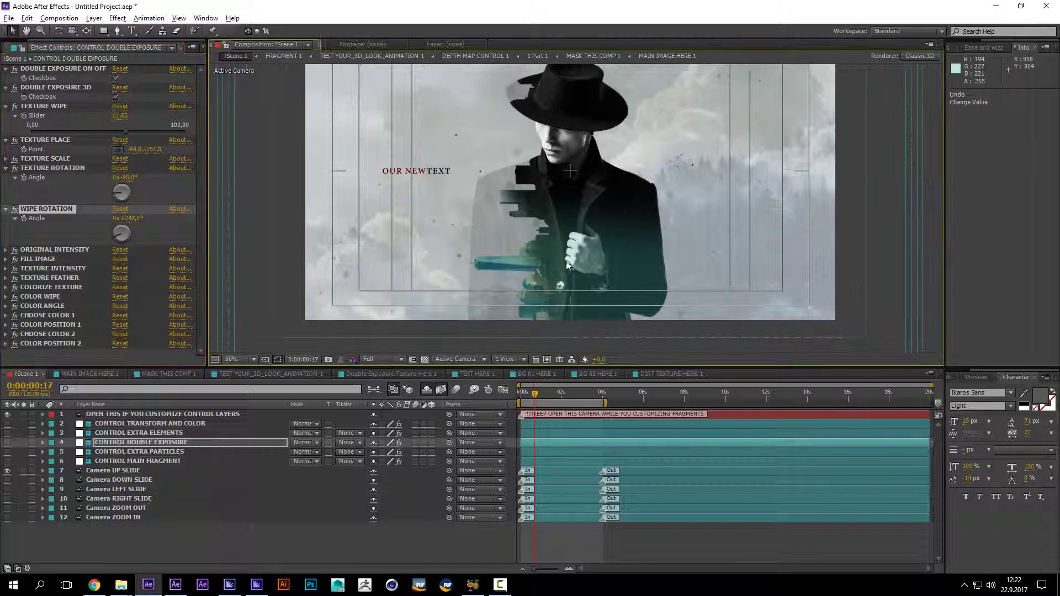
Step: Expand the TEXTURE SCALE settings and lower the double exposure's texture scale to about 65.23
left_click(38, 249)
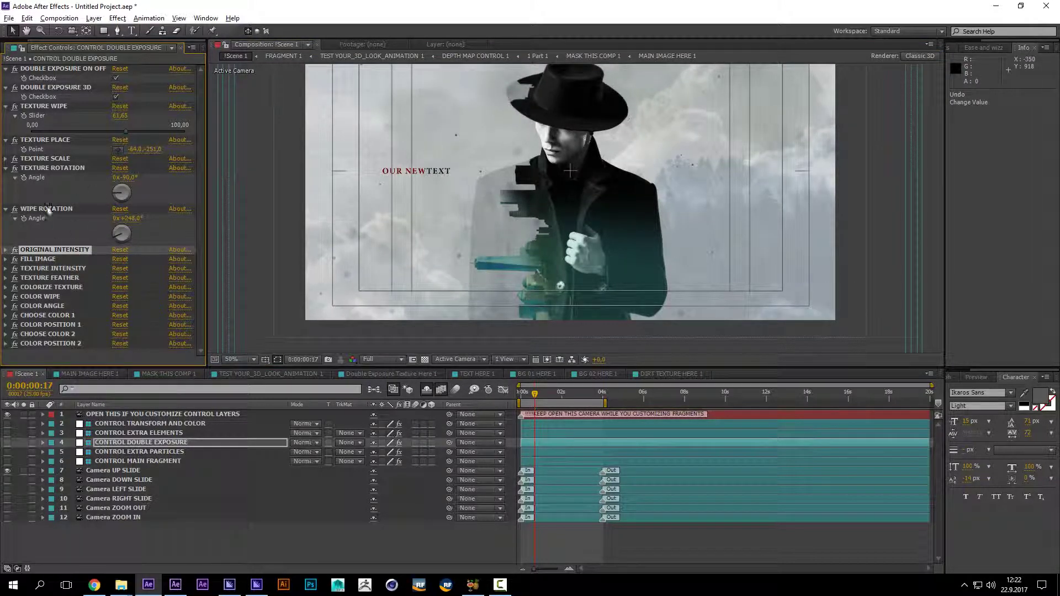
left_click(5, 158)
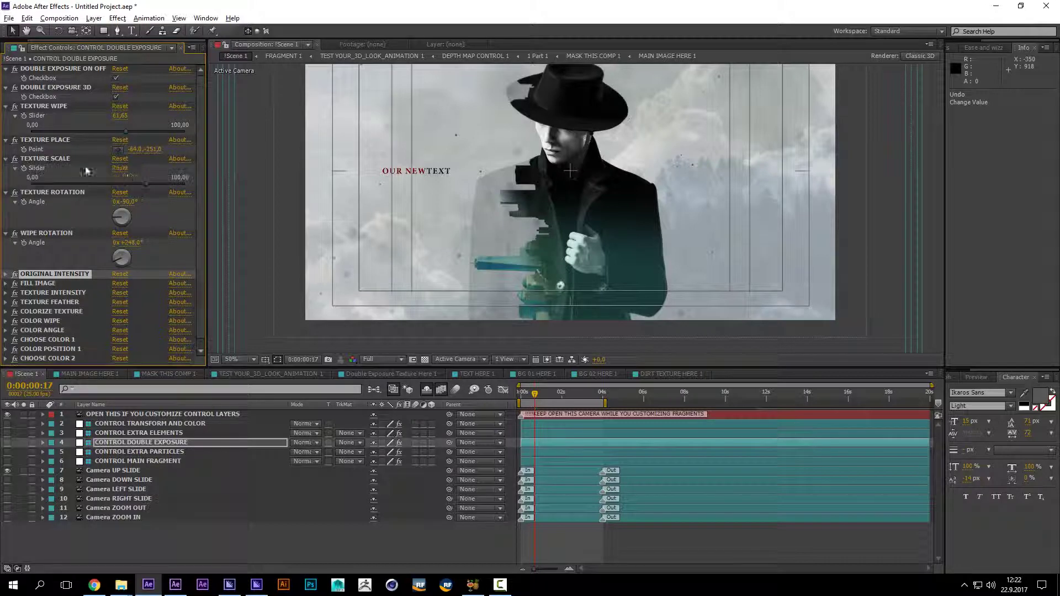
left_click(148, 185)
left_click_drag(148, 184, 131, 184)
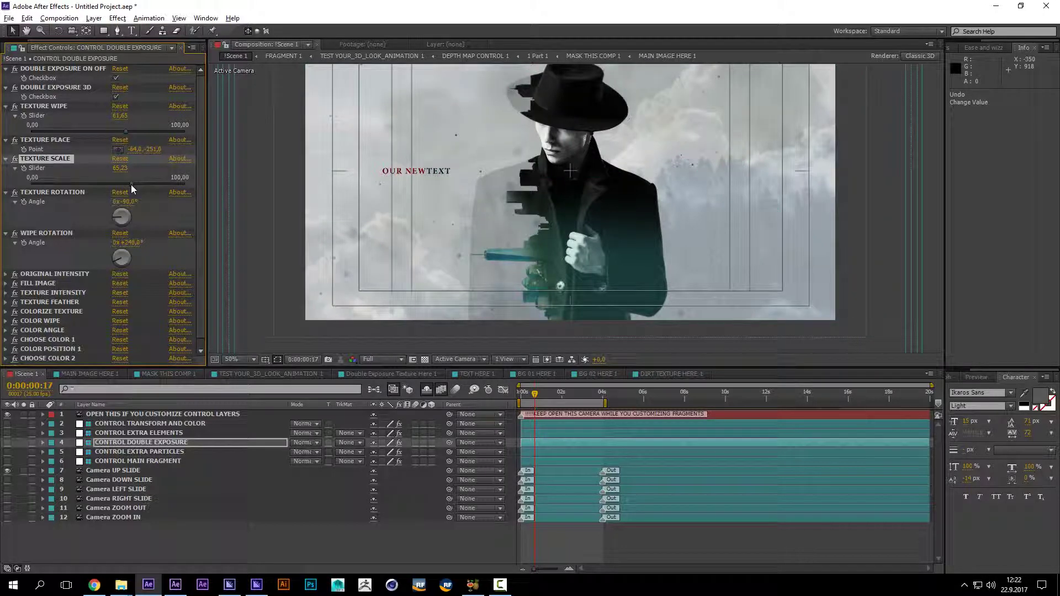
Step: Expand the FILL IMAGE settings, try a high fill, and set the value to 0 to remove the faded coat area
left_click(19, 284)
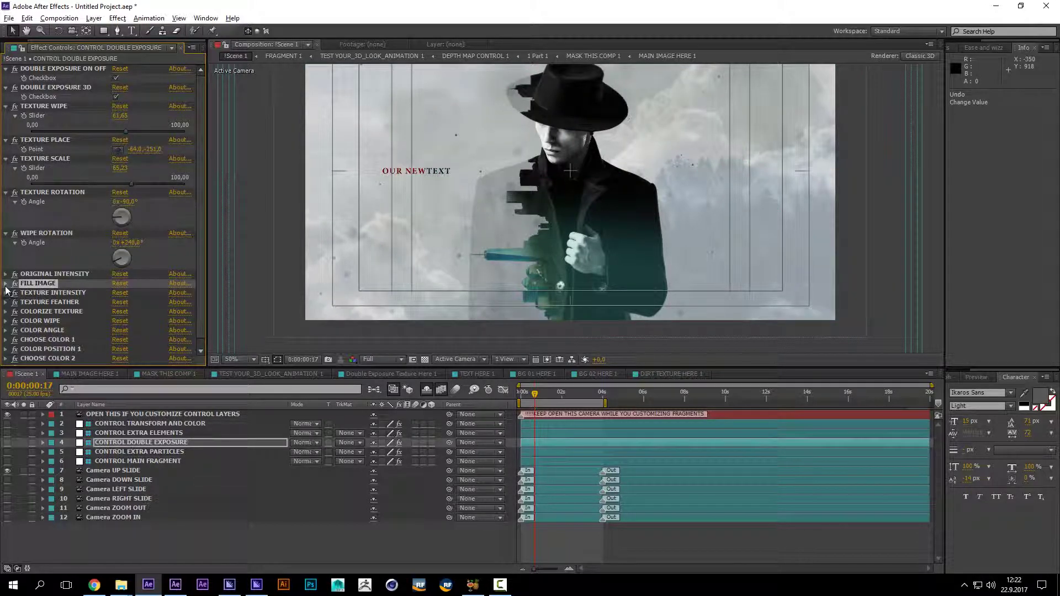
left_click(6, 284)
left_click_drag(41, 306, 22, 307)
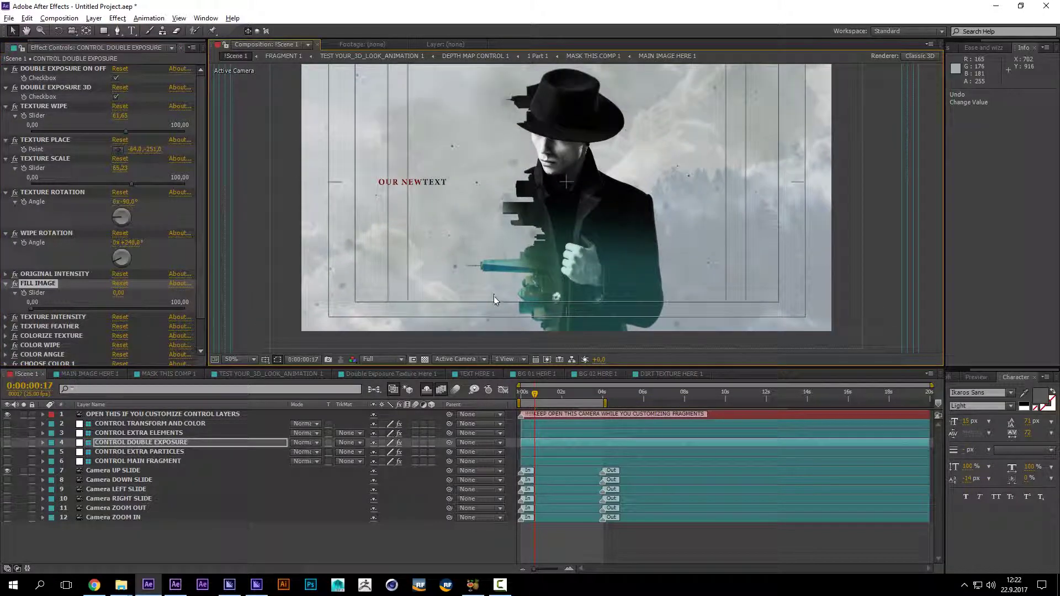
left_click(149, 309)
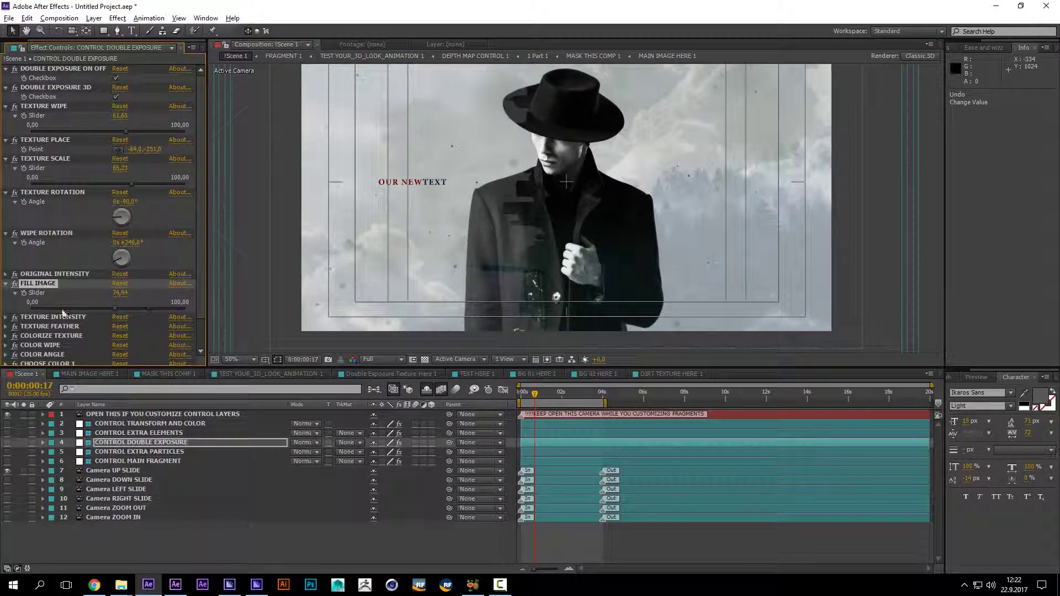
left_click_drag(62, 309, 31, 313)
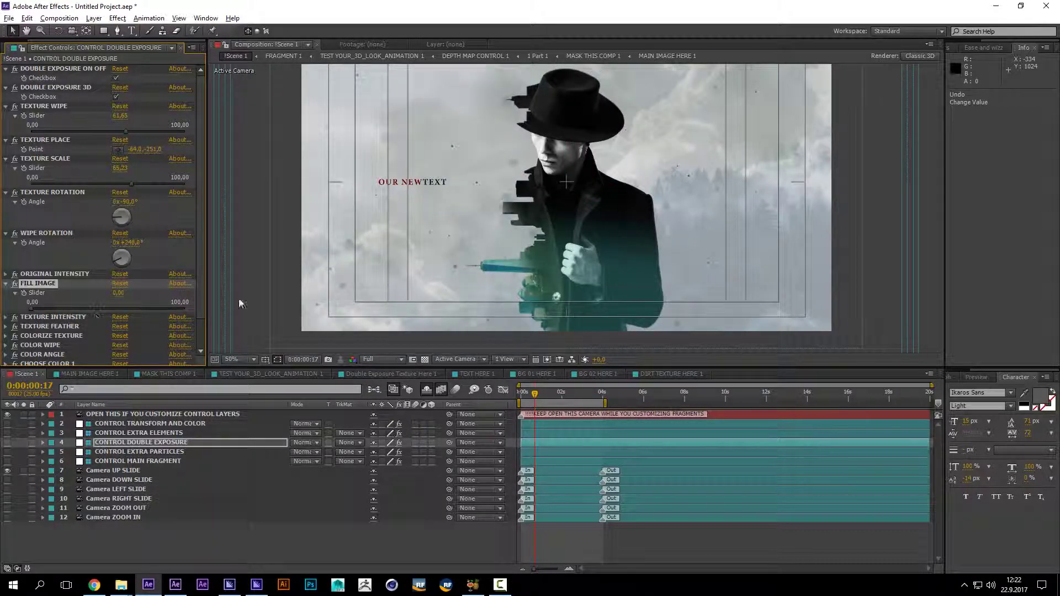
Step: Try ORIGINAL INTENSITY at 100 on the double exposure texture and return it to 0
left_click(32, 317)
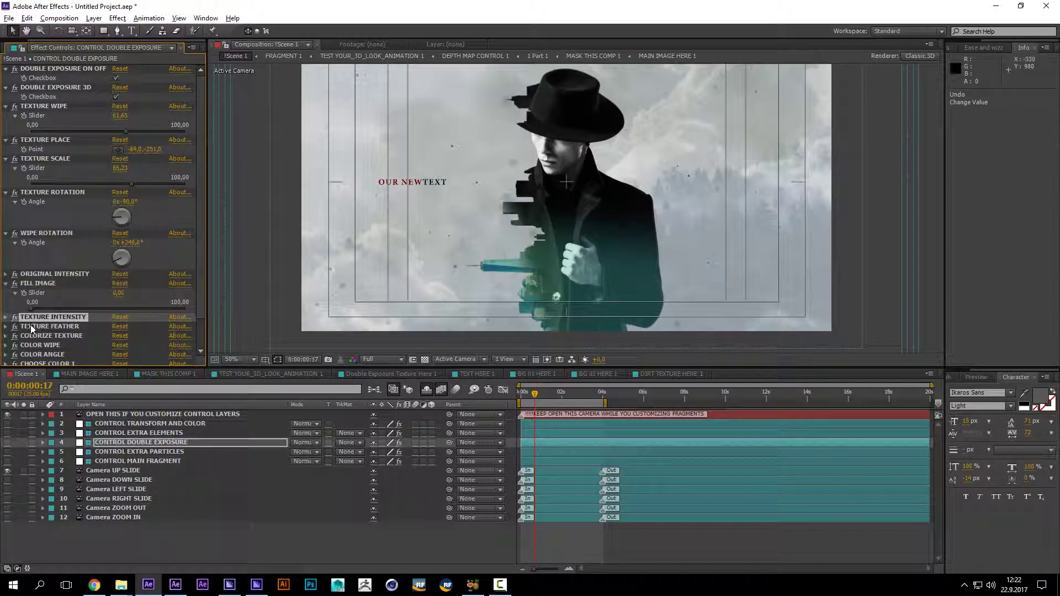
left_click(38, 273)
left_click(5, 275)
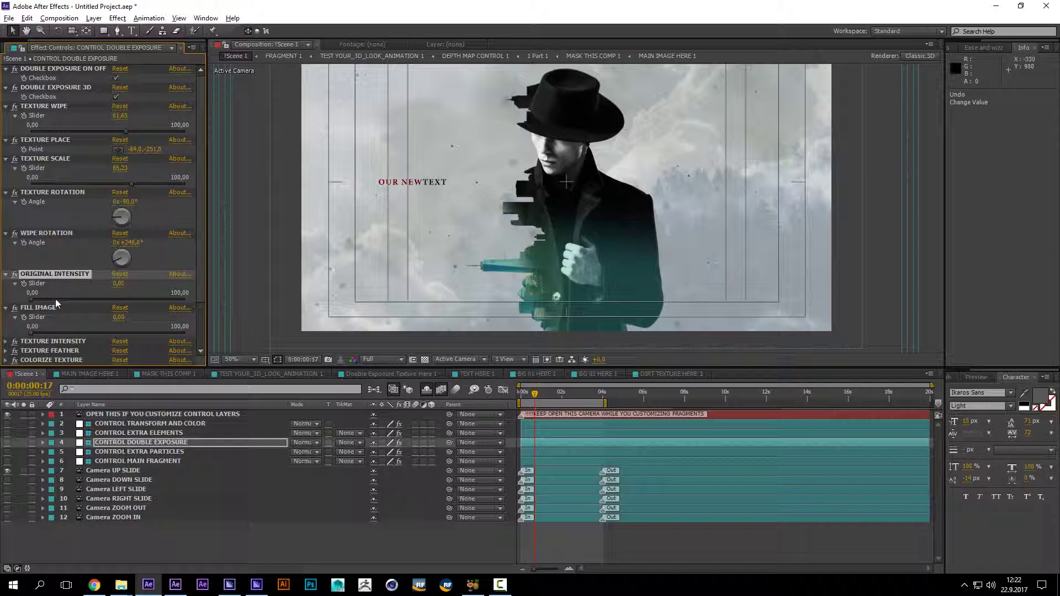
left_click(190, 303)
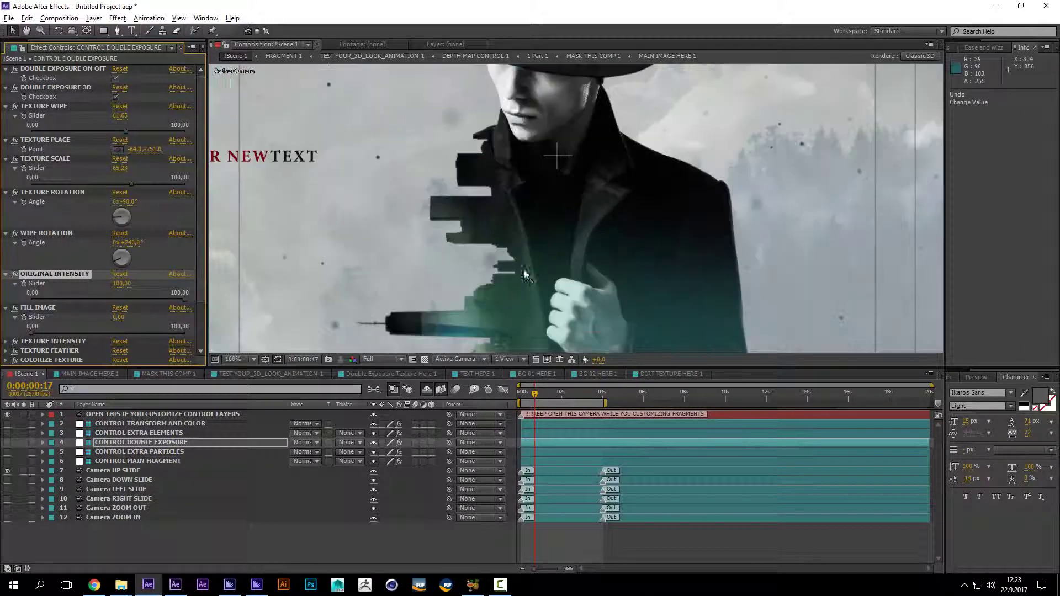
scroll(509, 257, "up", 2)
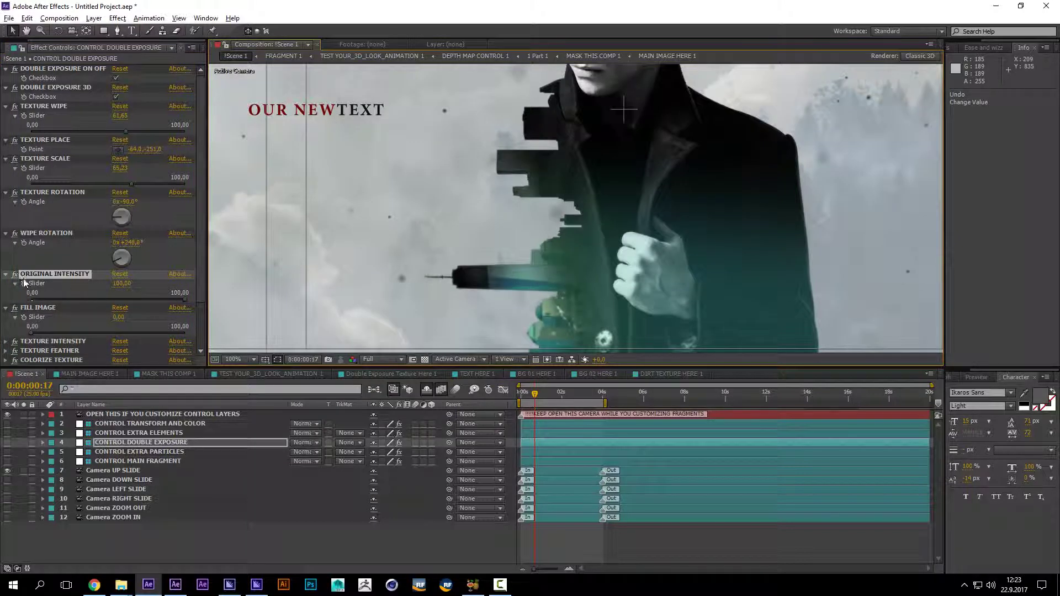
left_click(32, 301)
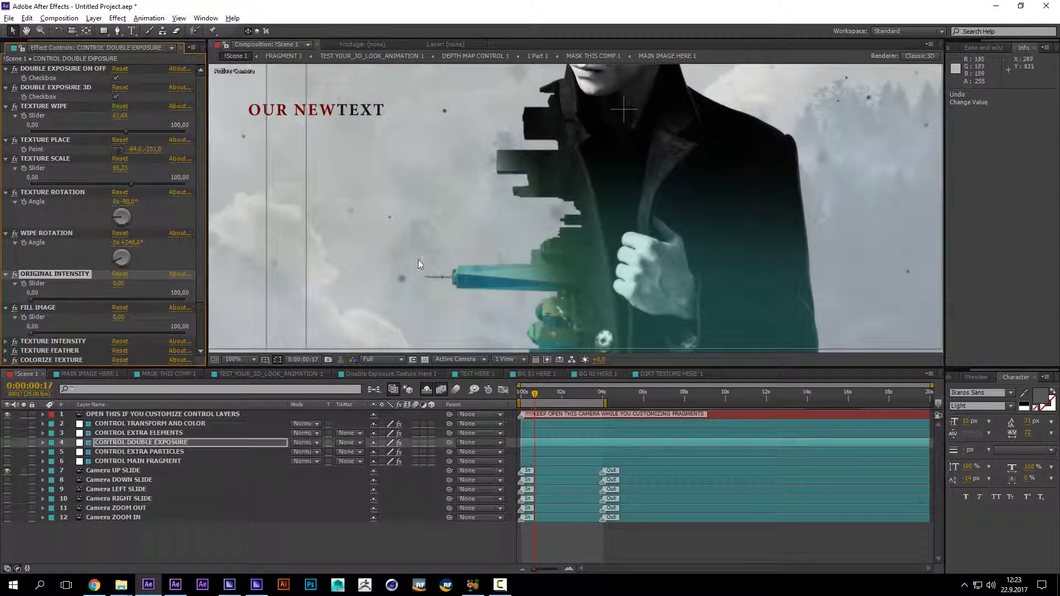
scroll(419, 260, "down", 2)
Step: Expand the COLORIZE TEXTURE settings, try a near-zero amount, and set the texture's colorization to about 45
scroll(54, 330, "down", 3)
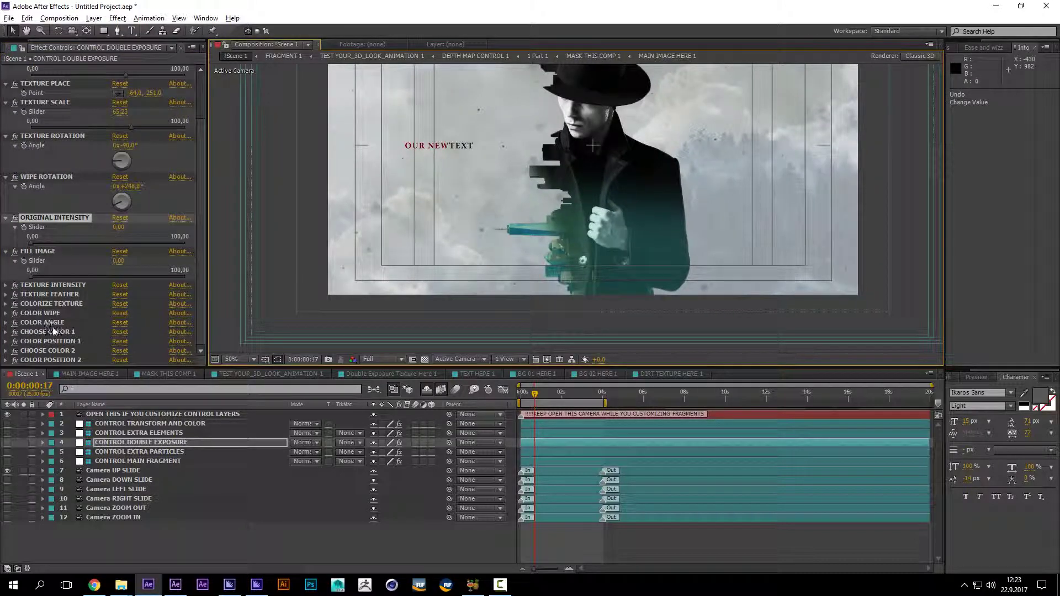
left_click(55, 304)
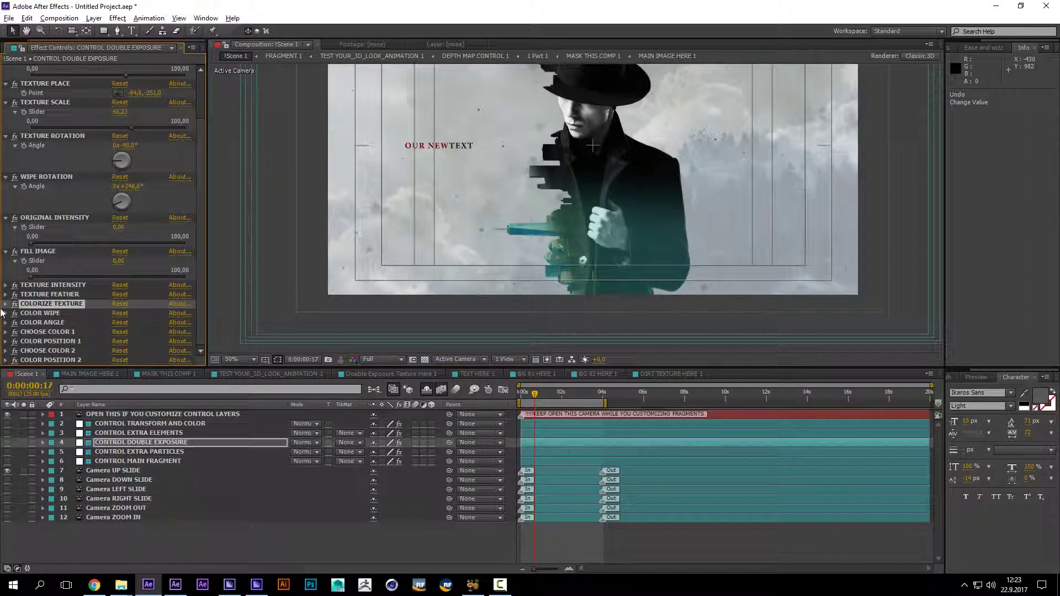
left_click(7, 304)
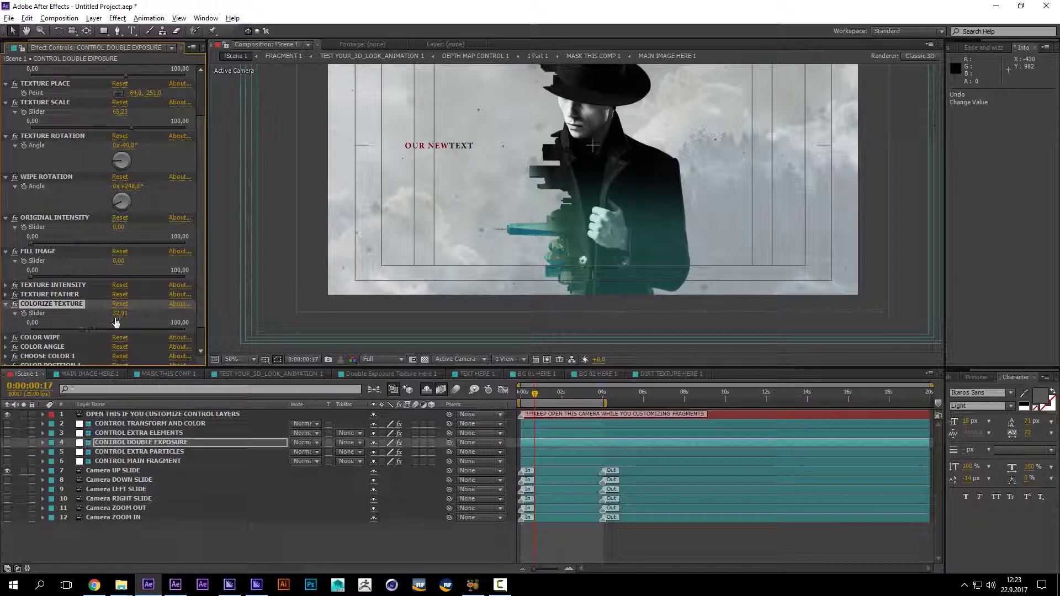
left_click(33, 330)
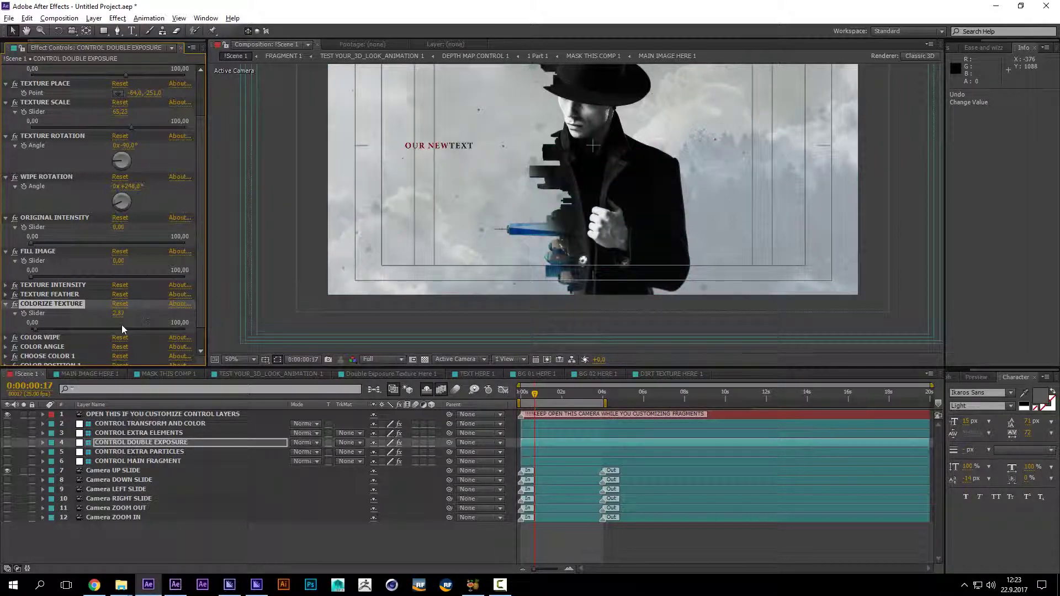
left_click(100, 329)
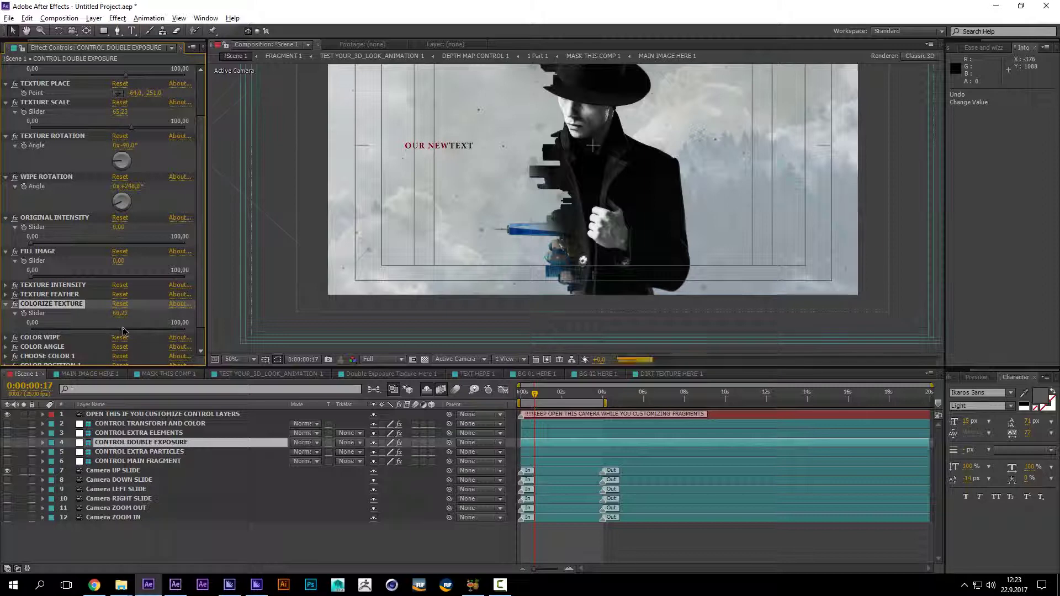
left_click(60, 338)
scroll(61, 338, "down", 1)
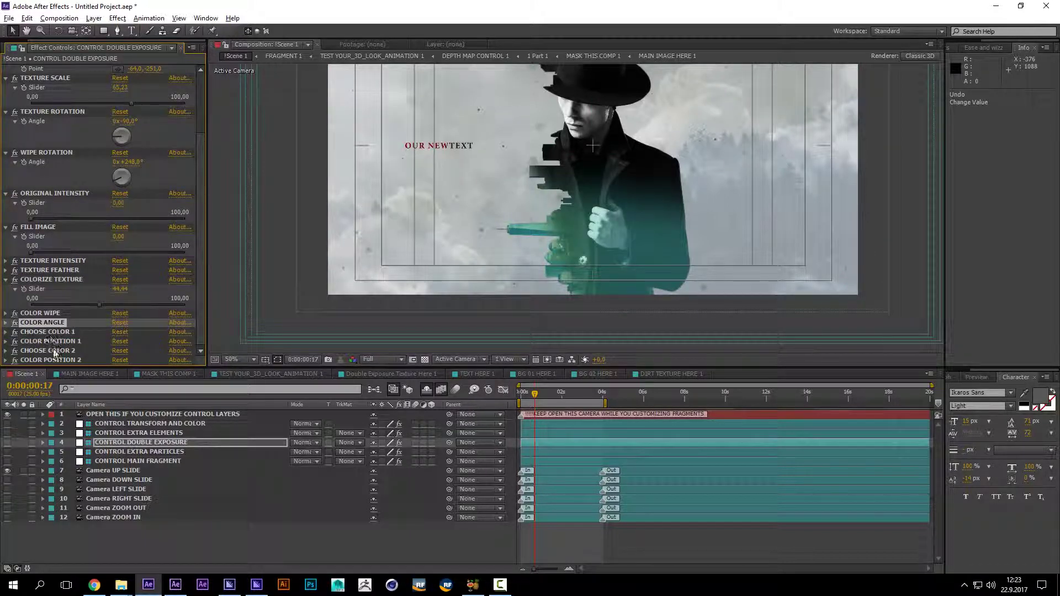
left_click(55, 351)
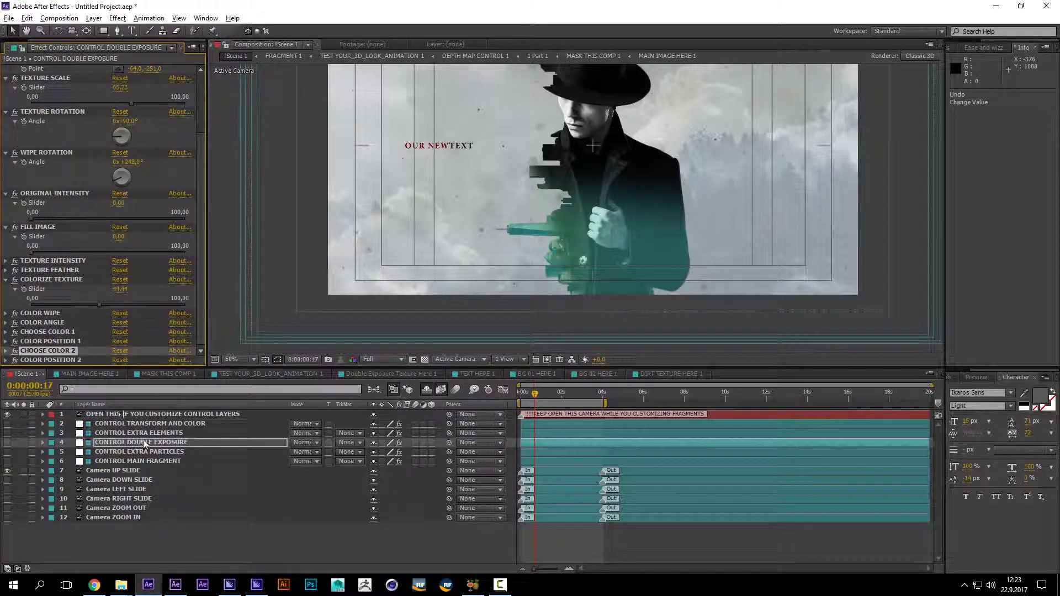
left_click_drag(638, 223, 612, 272)
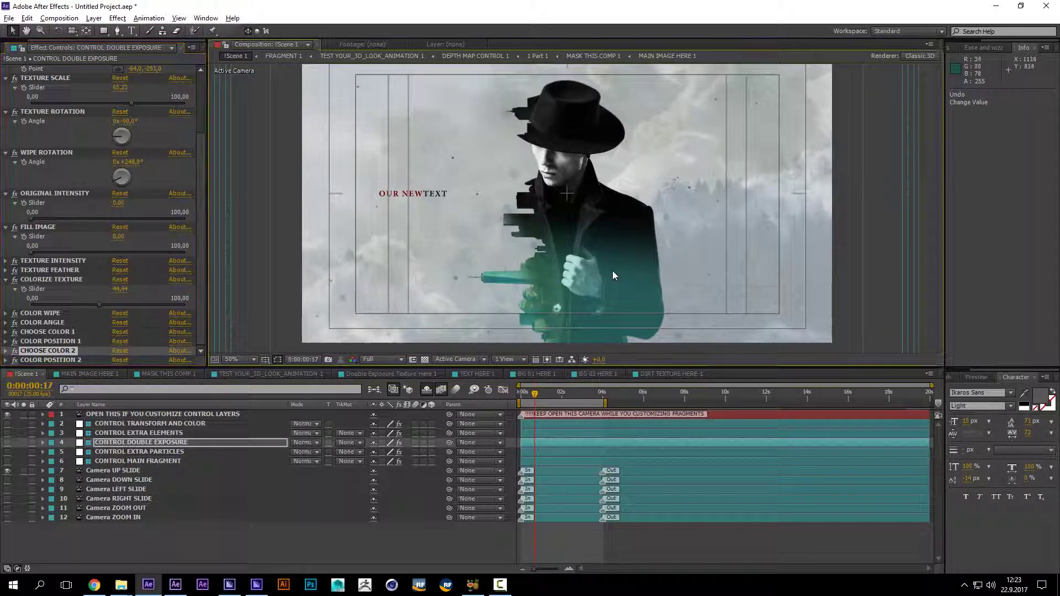
Step: Select the CONTROL MAIN FRAGMENT layer and enable SHOW FRAGMENT AREA to display the fragment region over the scene
left_click(158, 461)
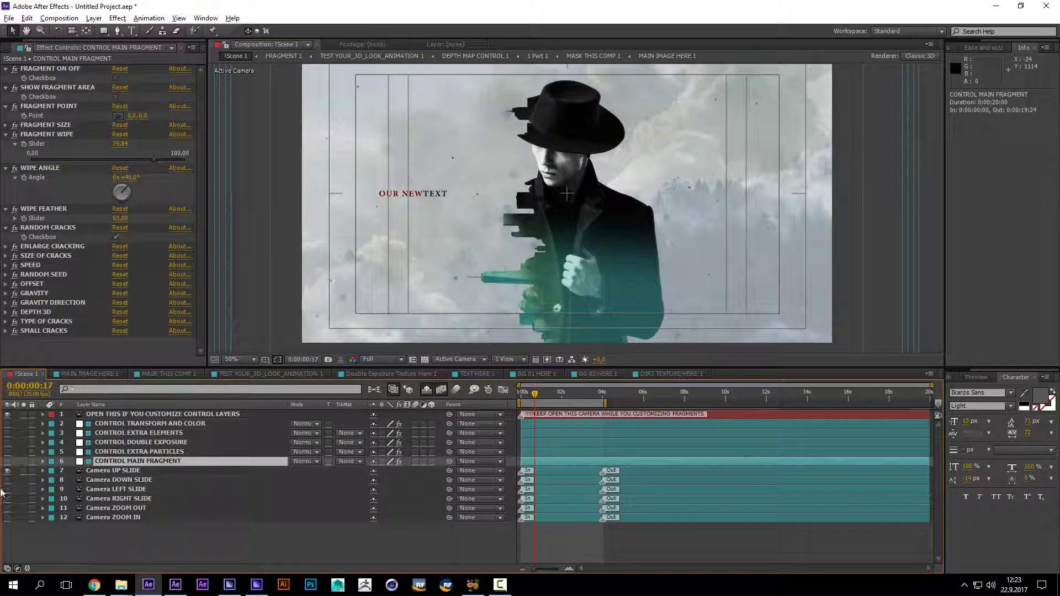
left_click(78, 68)
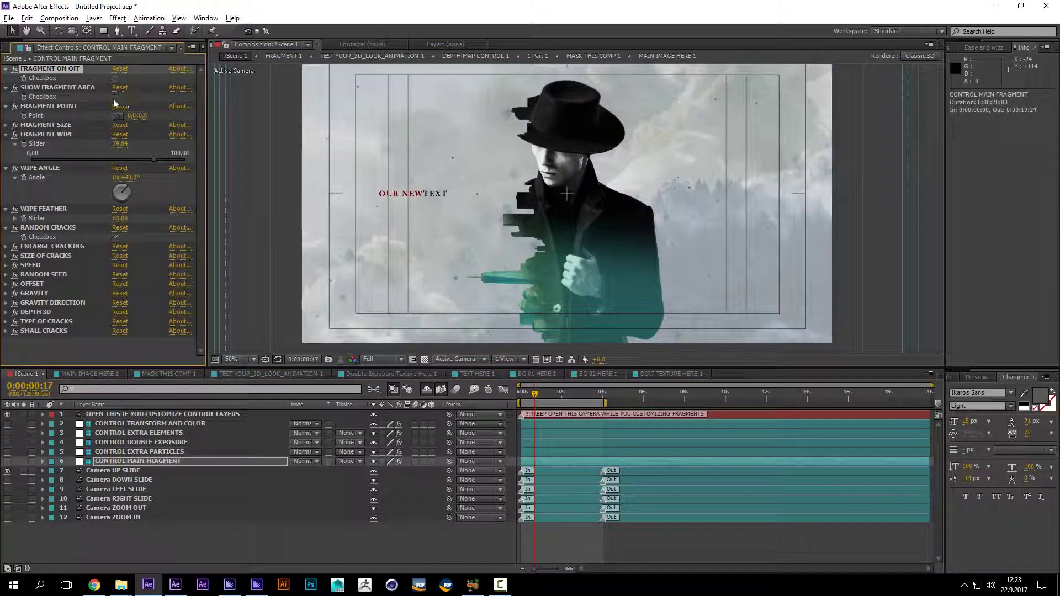
left_click(90, 89)
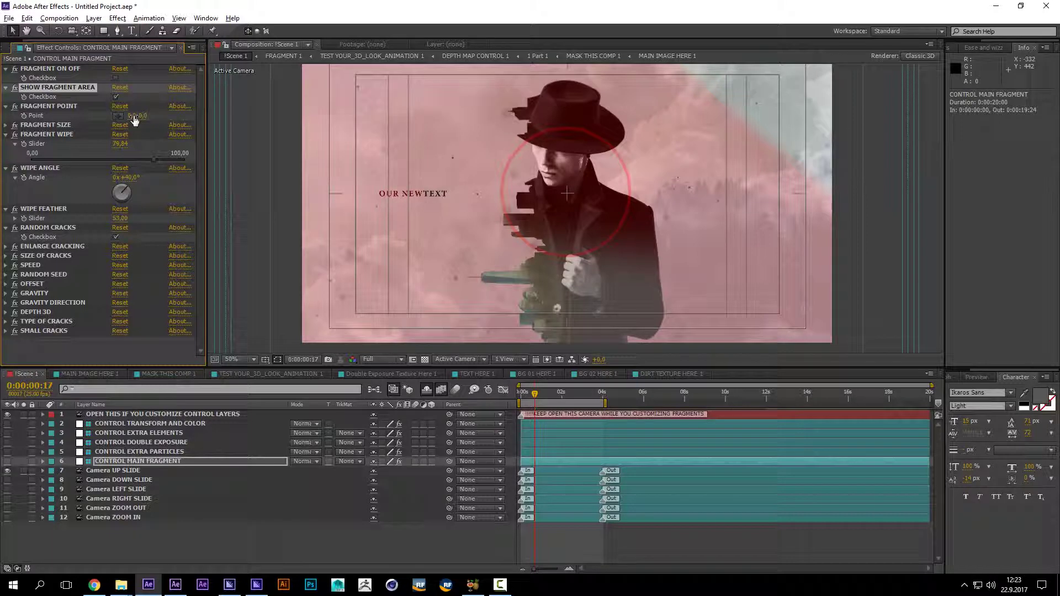
Step: Shift the fragment area's circle by setting the FRAGMENT POINT values to -108, 168
left_click_drag(134, 120, 100, 120)
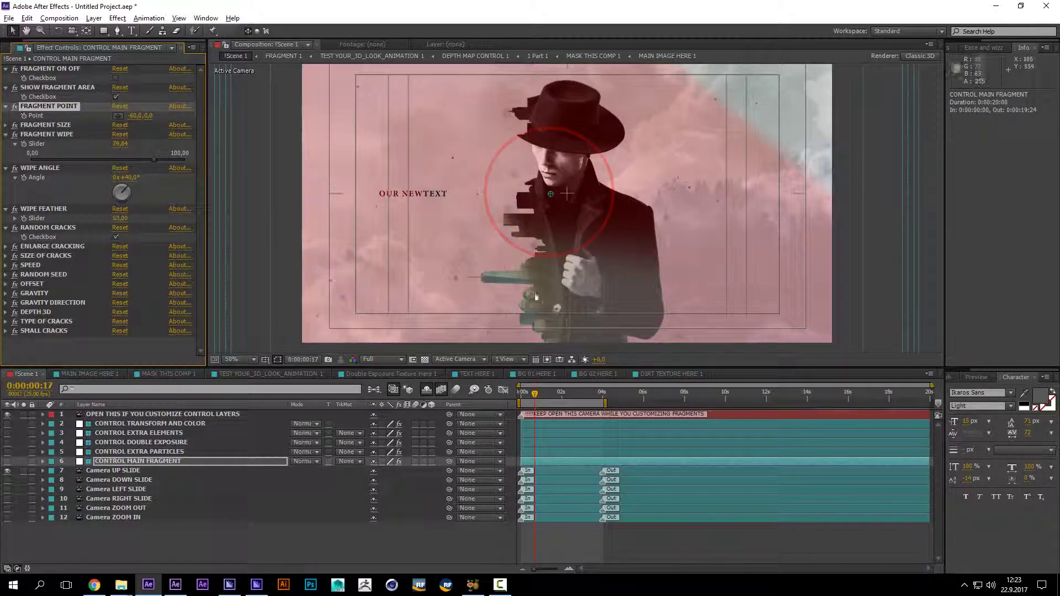
left_click_drag(137, 116, 111, 116)
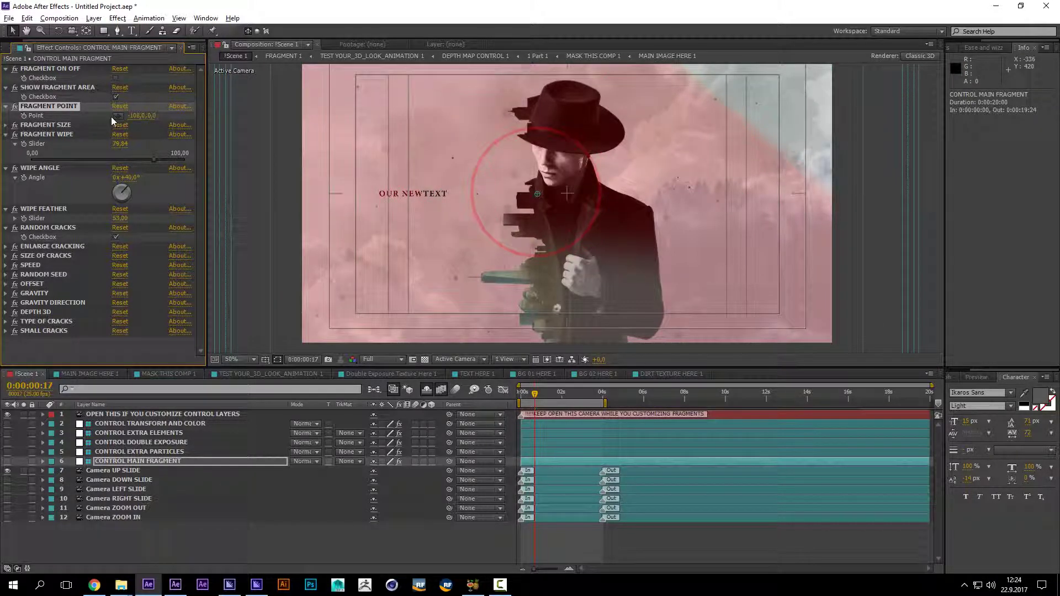
left_click(170, 121)
left_click_drag(151, 115, 243, 123)
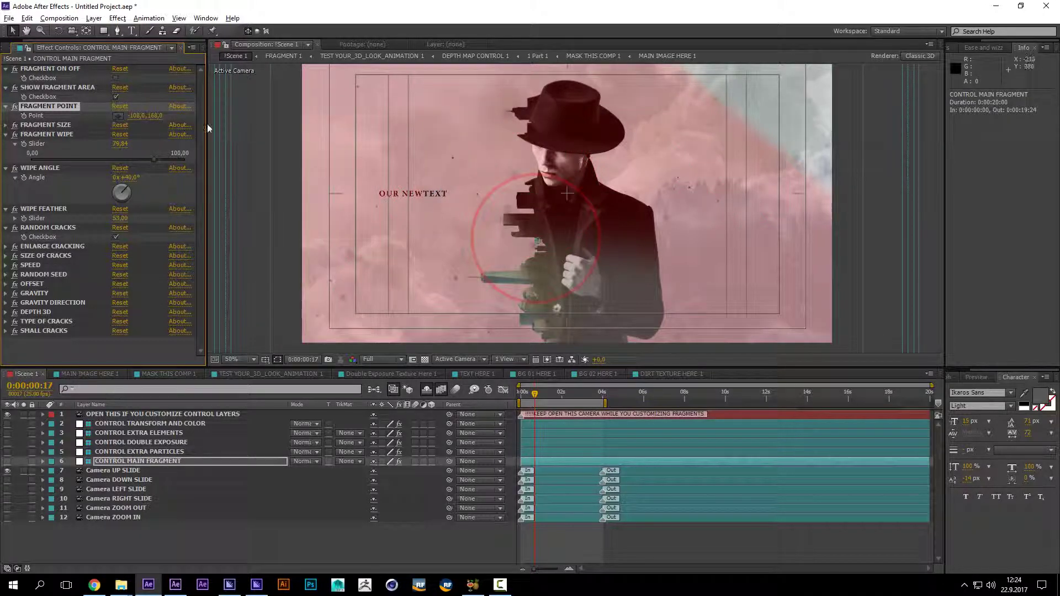
Step: Pick the FRAGMENT POINT directly in the composition, placing it over the texture's tower at -260, 273
left_click(117, 117)
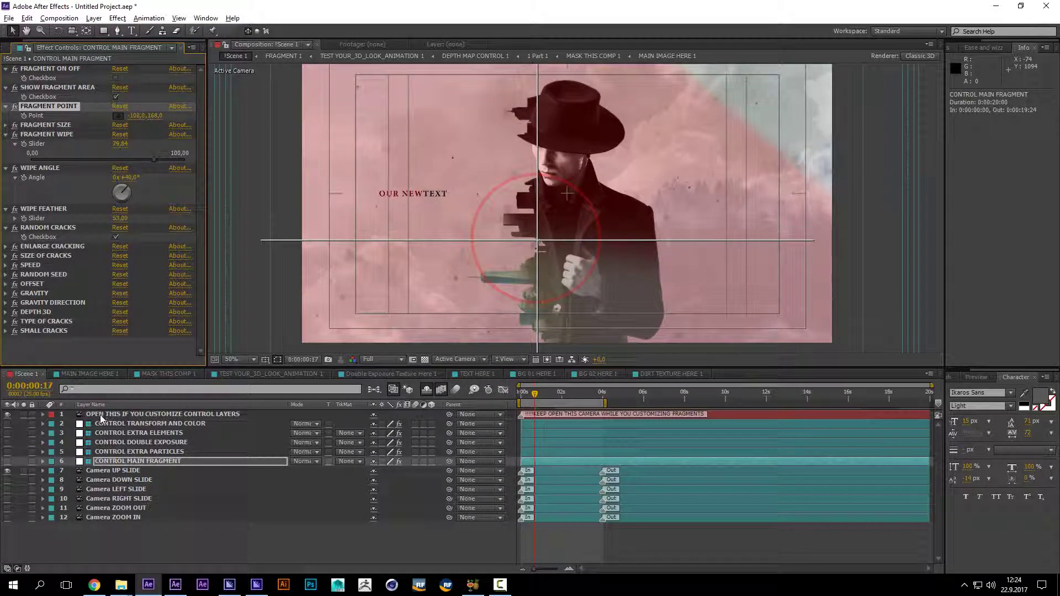
left_click(529, 268)
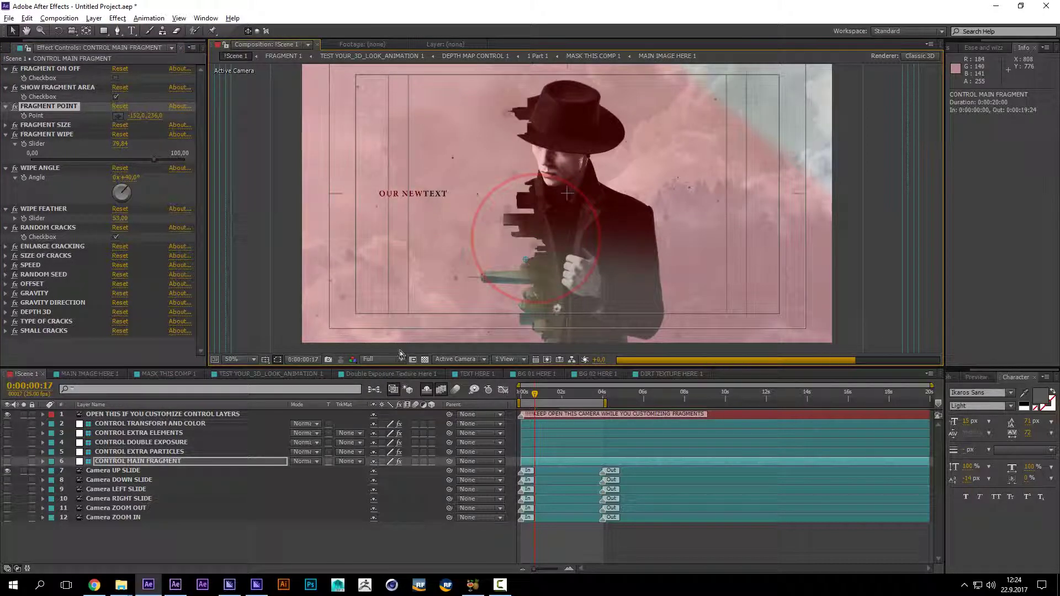
left_click(117, 116)
left_click(496, 272)
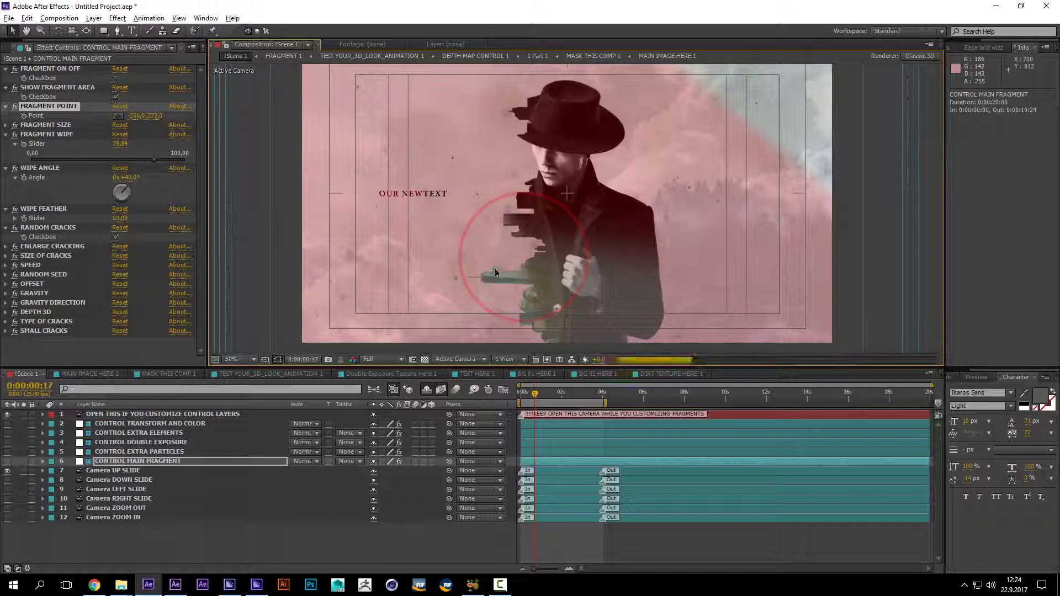
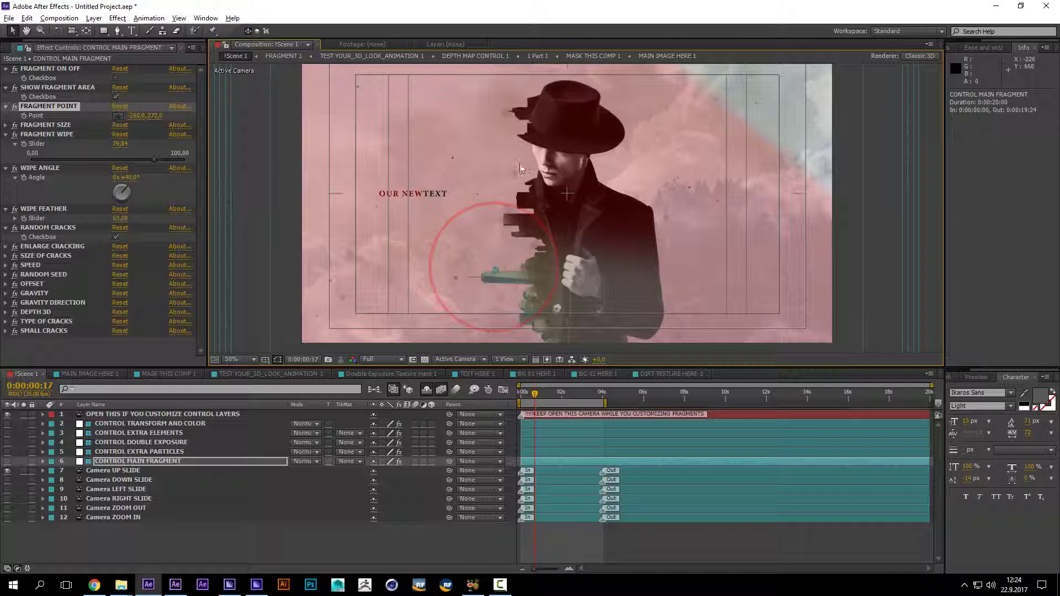
Step: Set the main fragment's WIPE FEATHER to 0 for a hard-edged wipe boundary
left_click(45, 247)
left_click(49, 169)
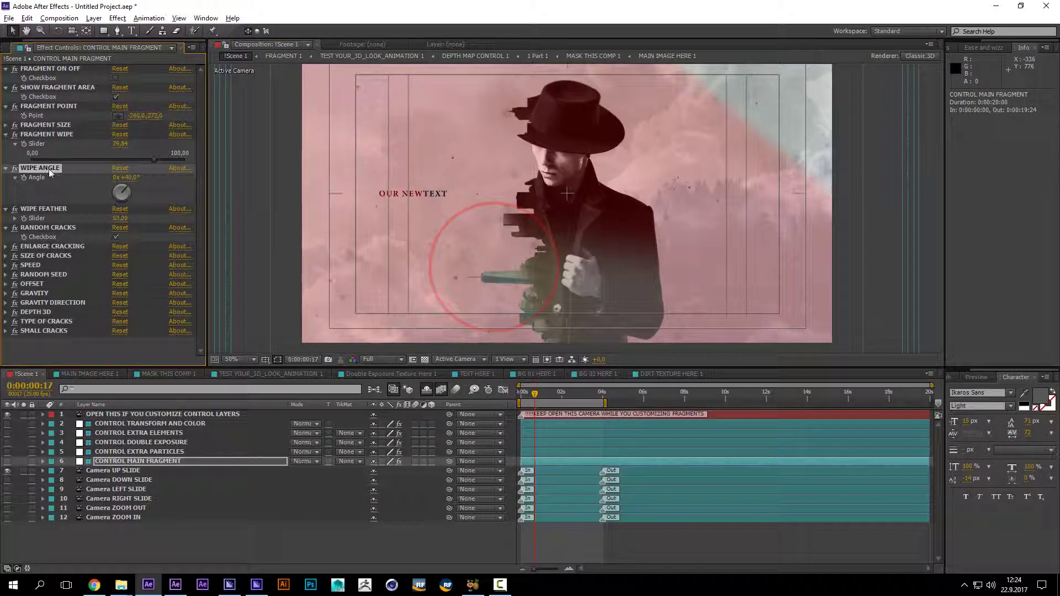
left_click(120, 218)
type("0")
key("Return")
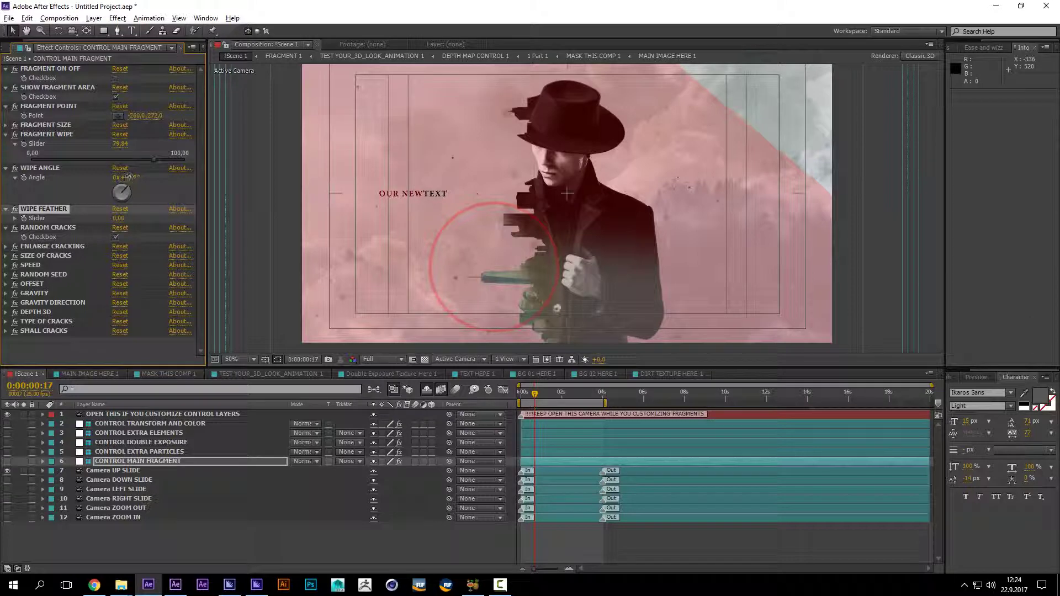
Step: Set the main fragment's WIPE ANGLE to 55° and lower FRAGMENT WIPE to about 53
mouse_move(126, 177)
left_mouse_down()
mouse_move(155, 180)
mouse_move(140, 178)
left_mouse_up()
left_click(112, 160)
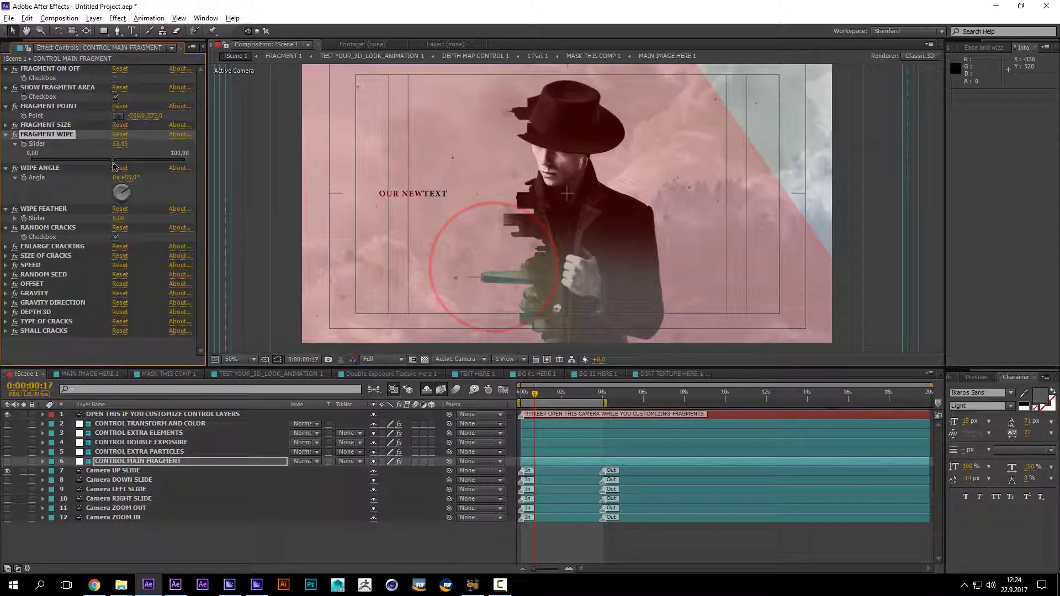
Step: Set the main fragment's WIPE ANGLE to 78° and its FRAGMENT WIPE to about 42
left_click(98, 158)
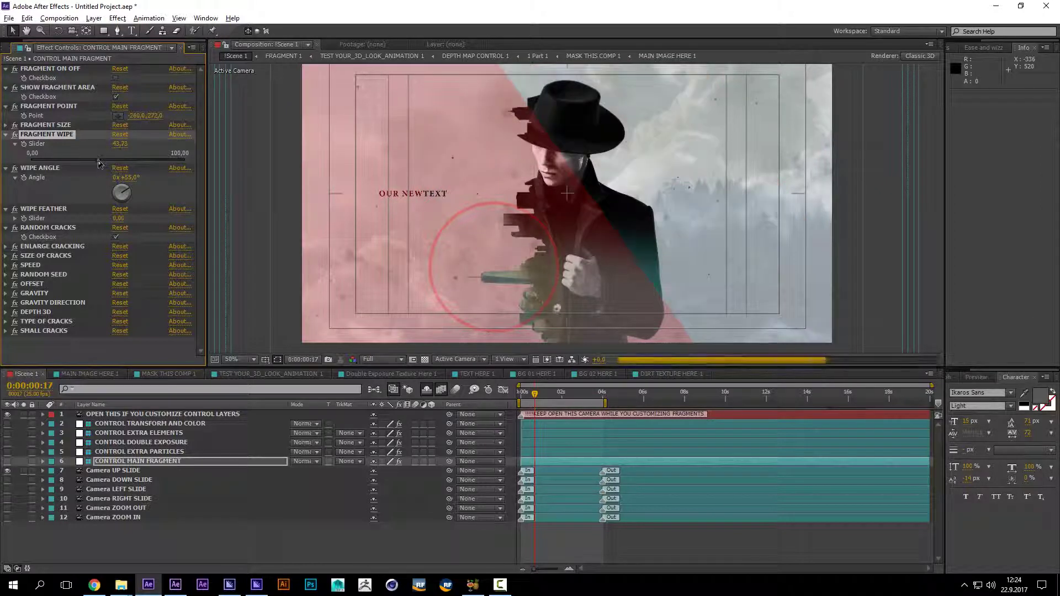
left_click(92, 158)
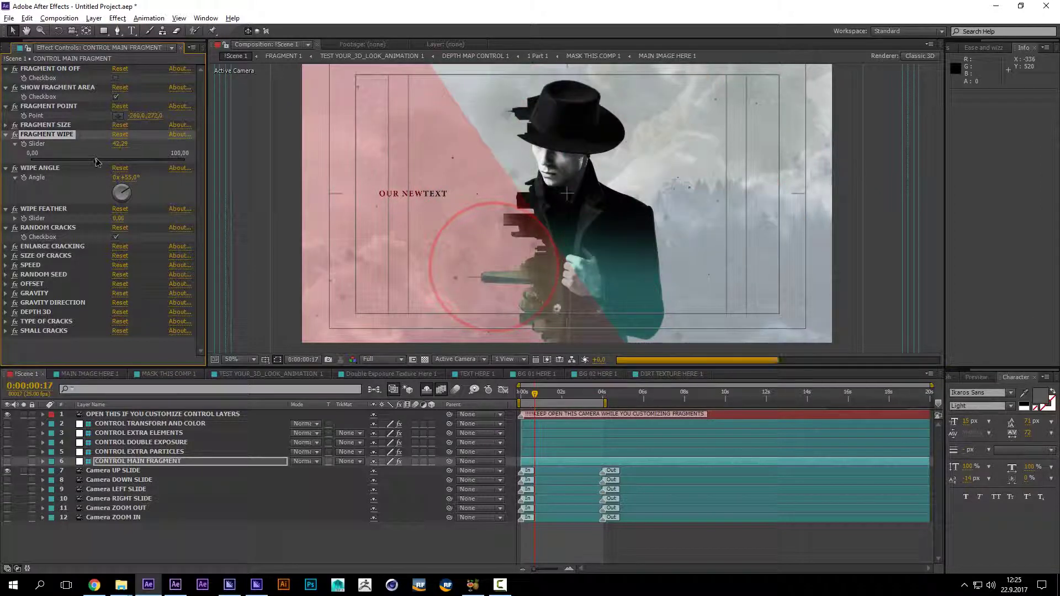
left_click(86, 159)
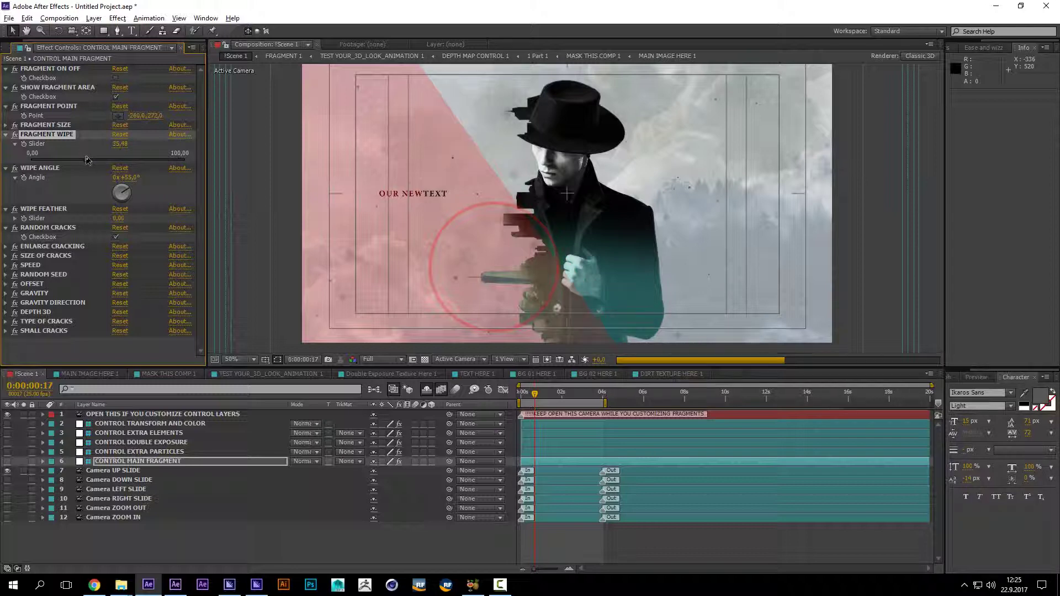
key("period")
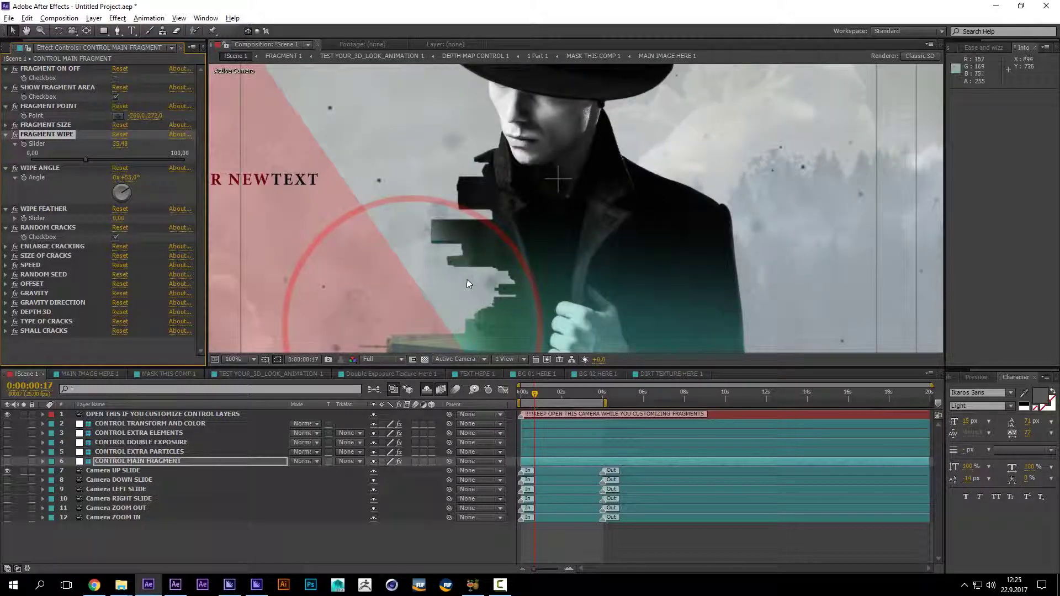
left_click_drag(531, 271, 519, 176)
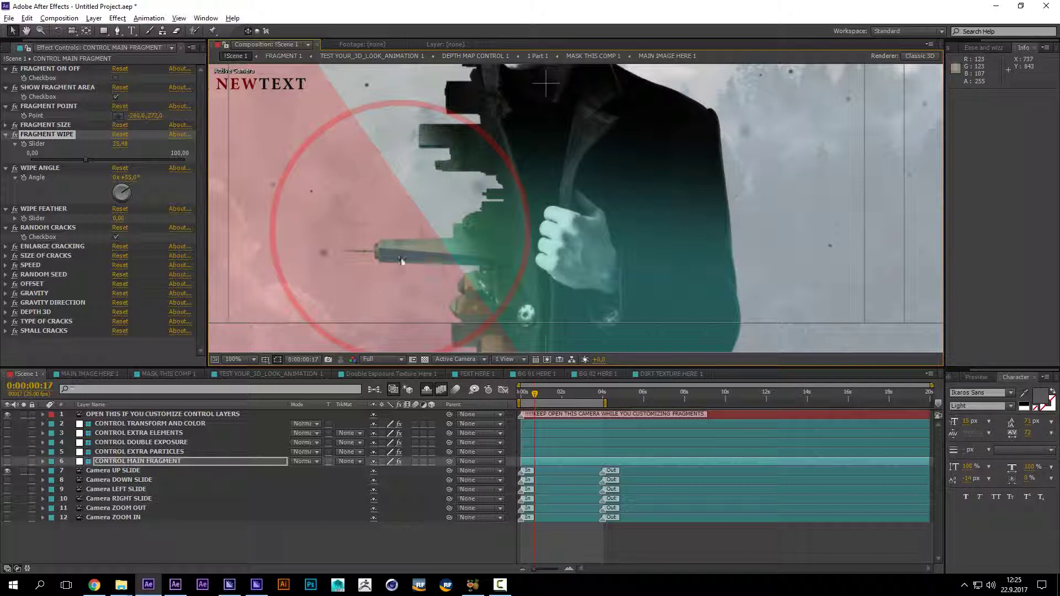
key("comma")
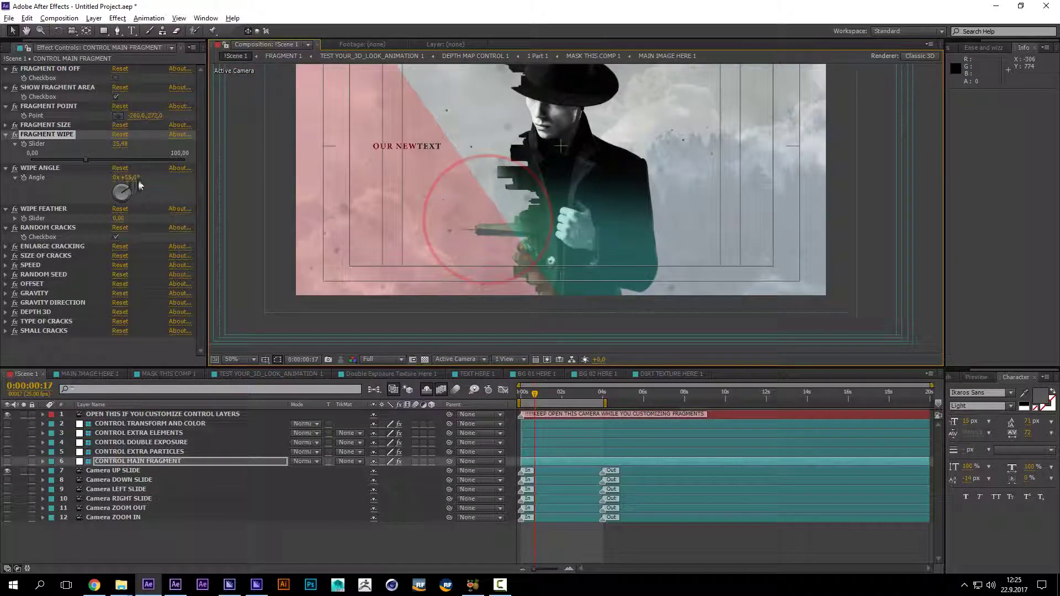
left_click_drag(129, 178, 96, 160)
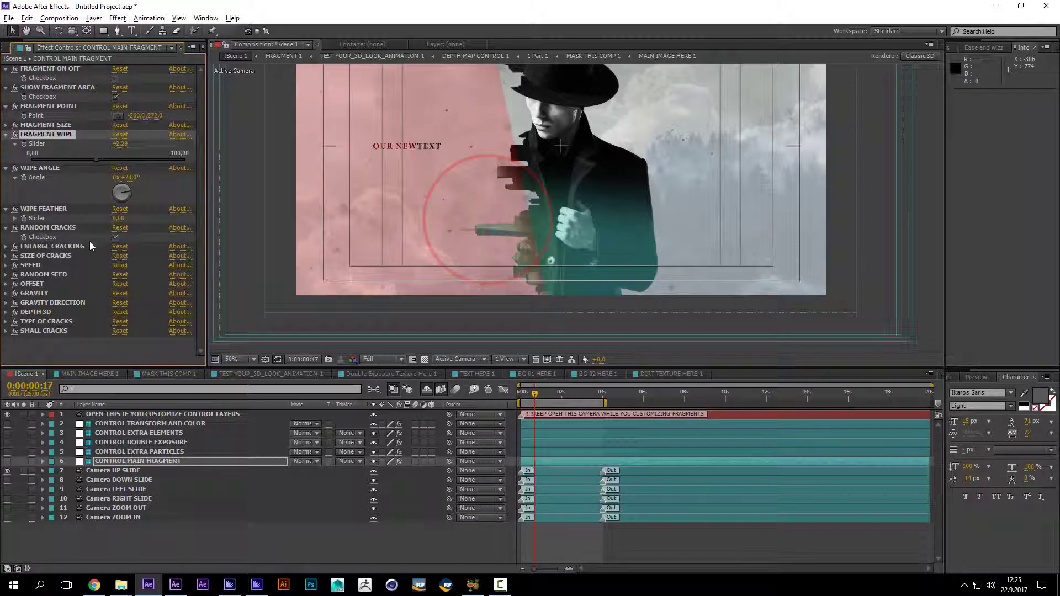
Step: Turn off SHOW FRAGMENT AREA and switch the main fragment on with FRAGMENT ON OFF
left_click(116, 98)
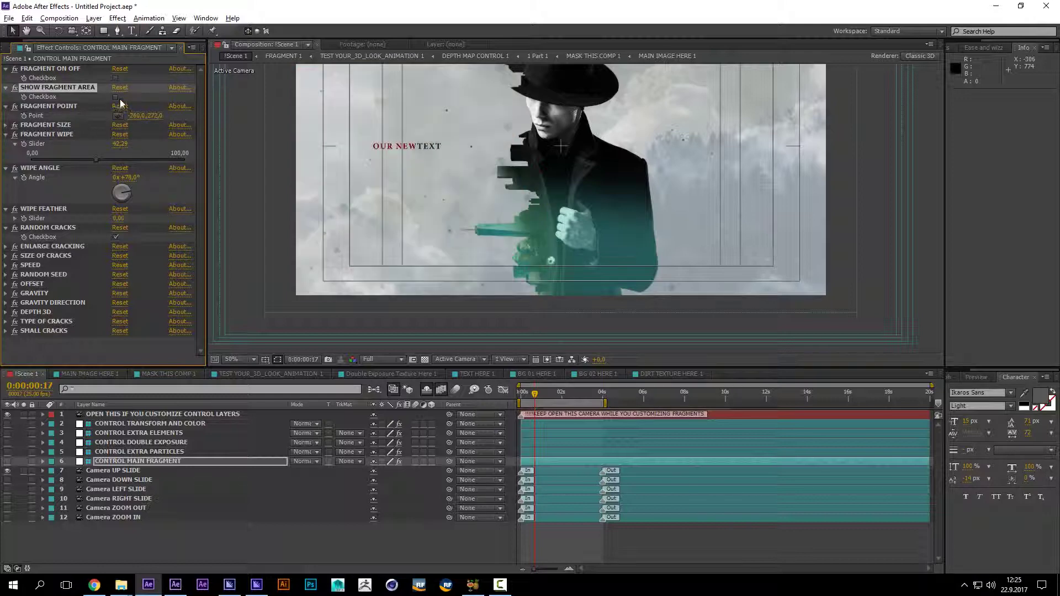
left_click(116, 77)
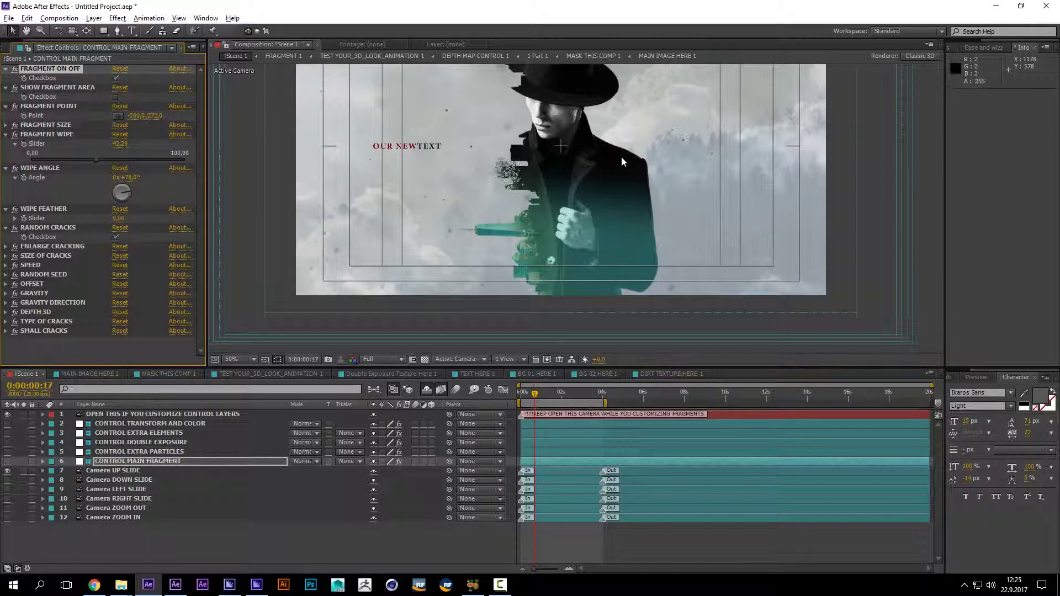
scroll(562, 208, "up", 1)
left_click_drag(494, 231, 591, 207)
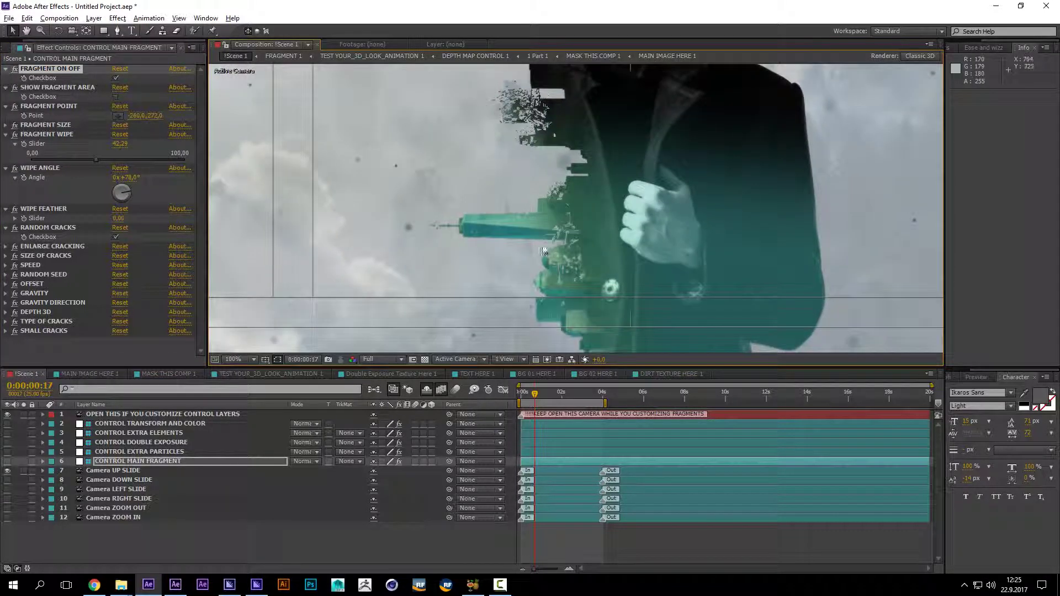
Step: Switch the main fragment's RANDOM CRACKS off and back on to compare how the texture's edge breaks up
left_click(62, 230)
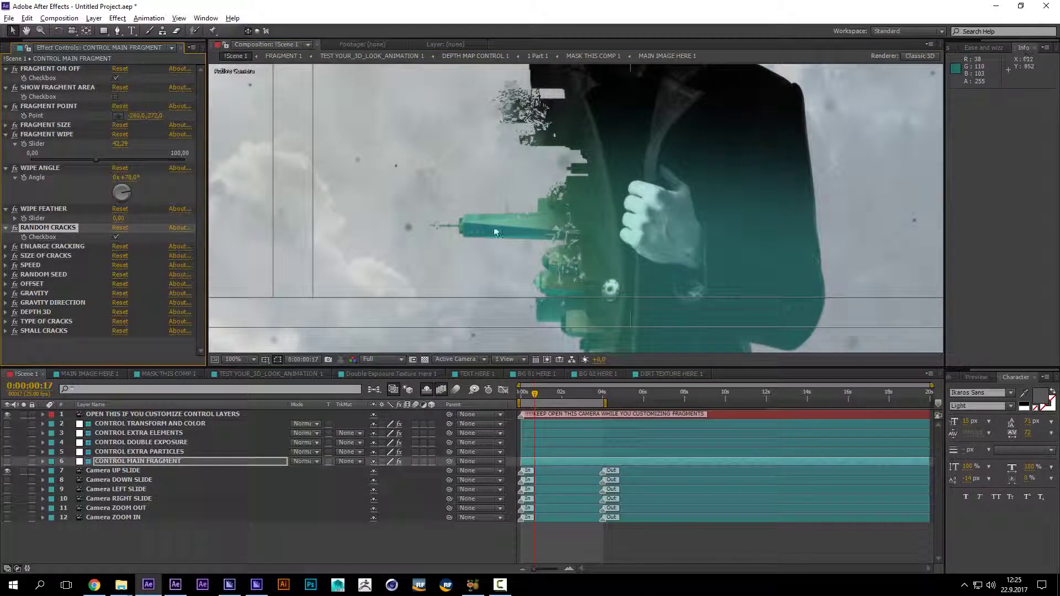
left_click(115, 237)
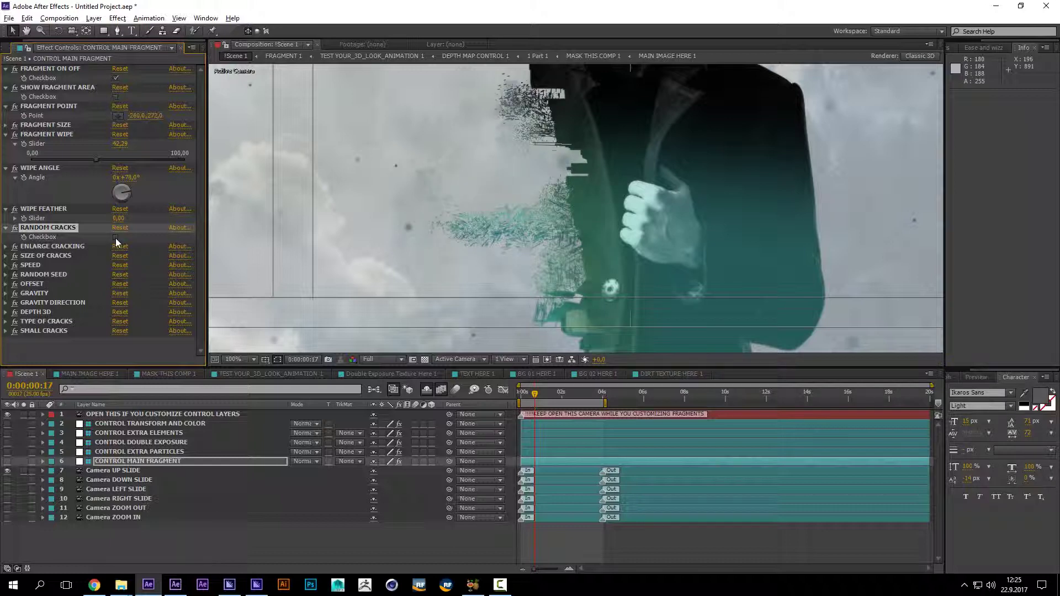
scroll(511, 200, "down", 2)
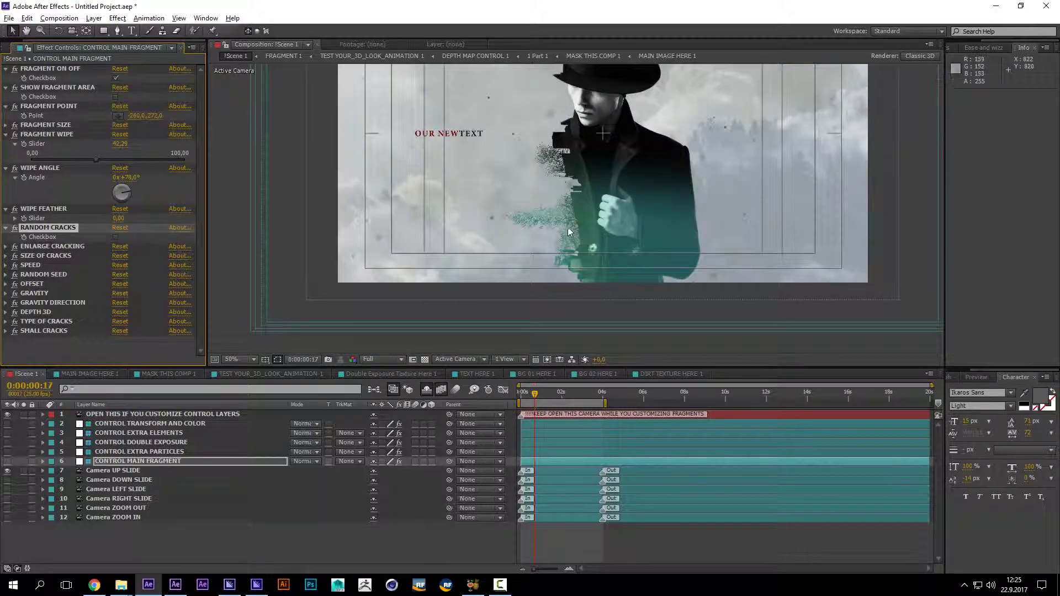
scroll(570, 229, "up", 2)
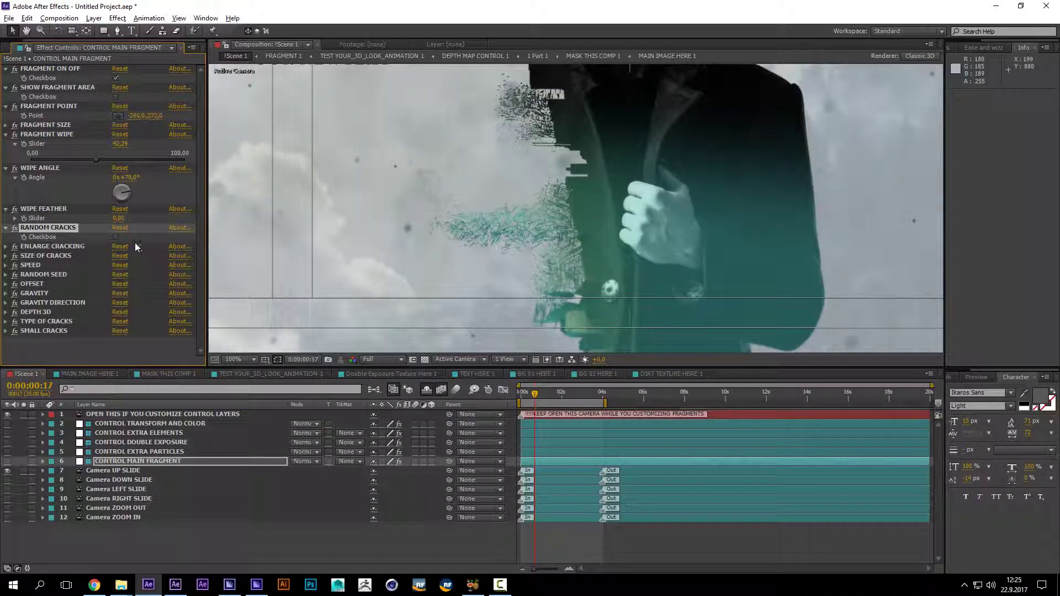
left_click(116, 237)
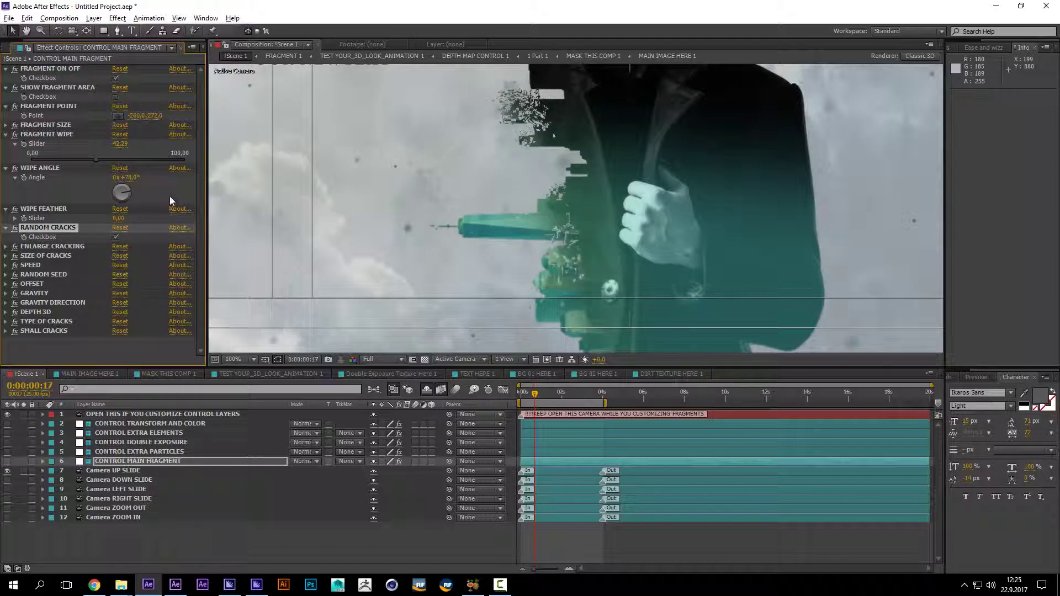
Step: Raise the main fragment's ENLARGE CRACKING to about 73
left_click(32, 248)
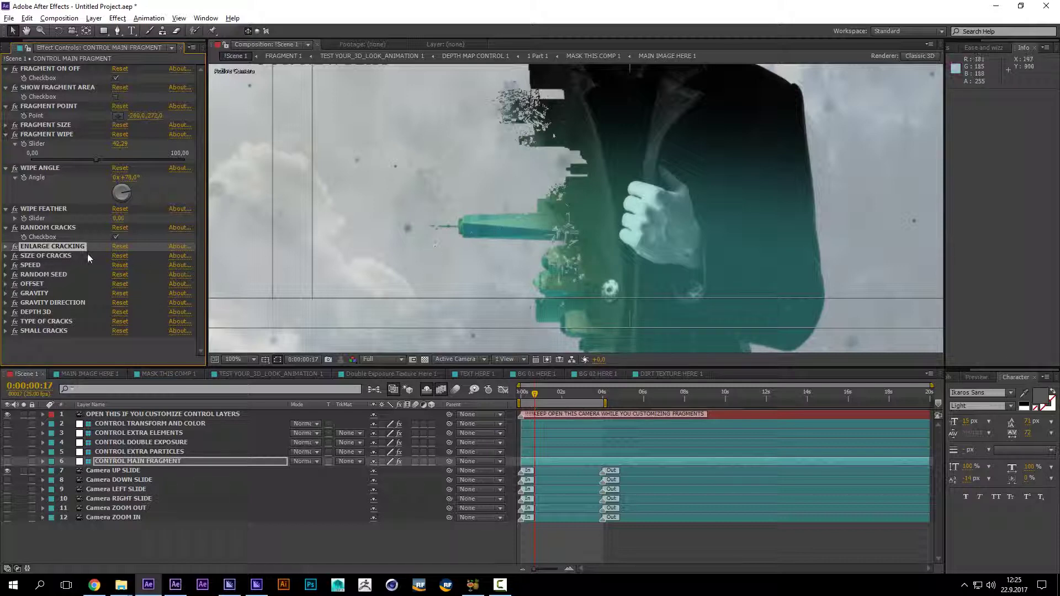
left_click(6, 246)
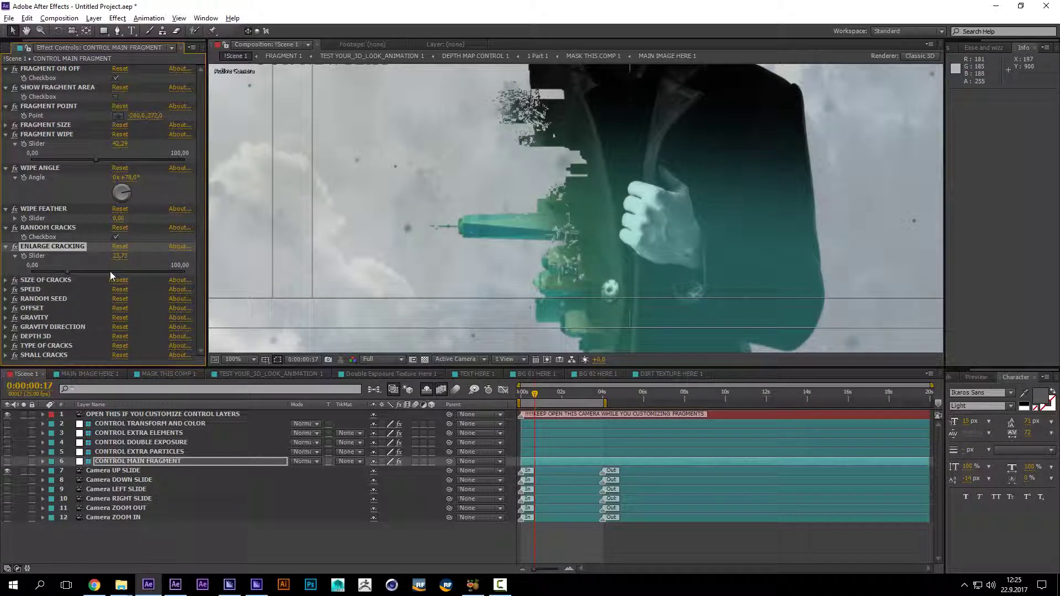
left_click(110, 271)
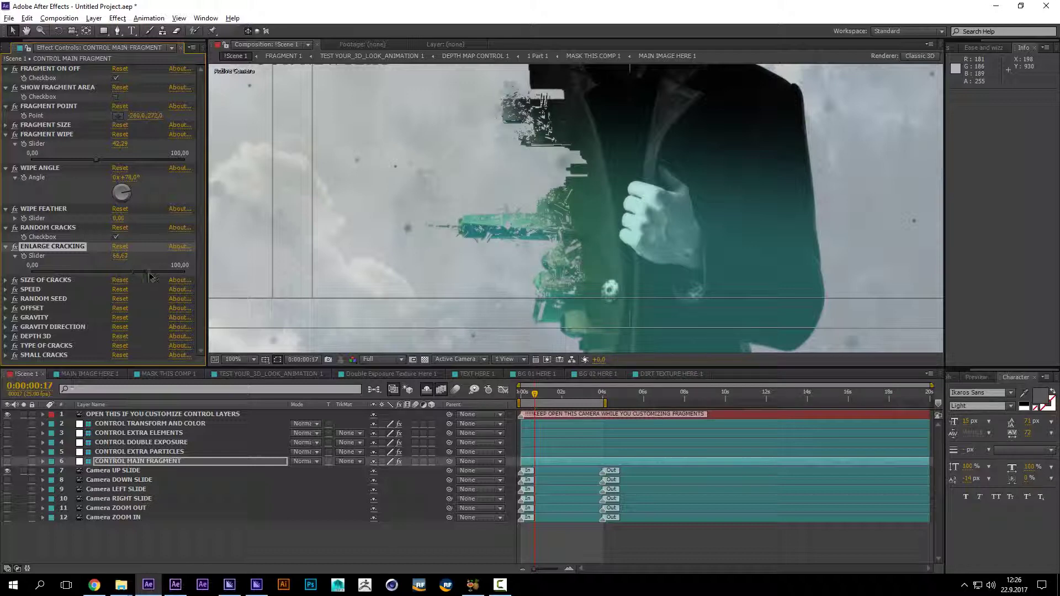
left_click(149, 272)
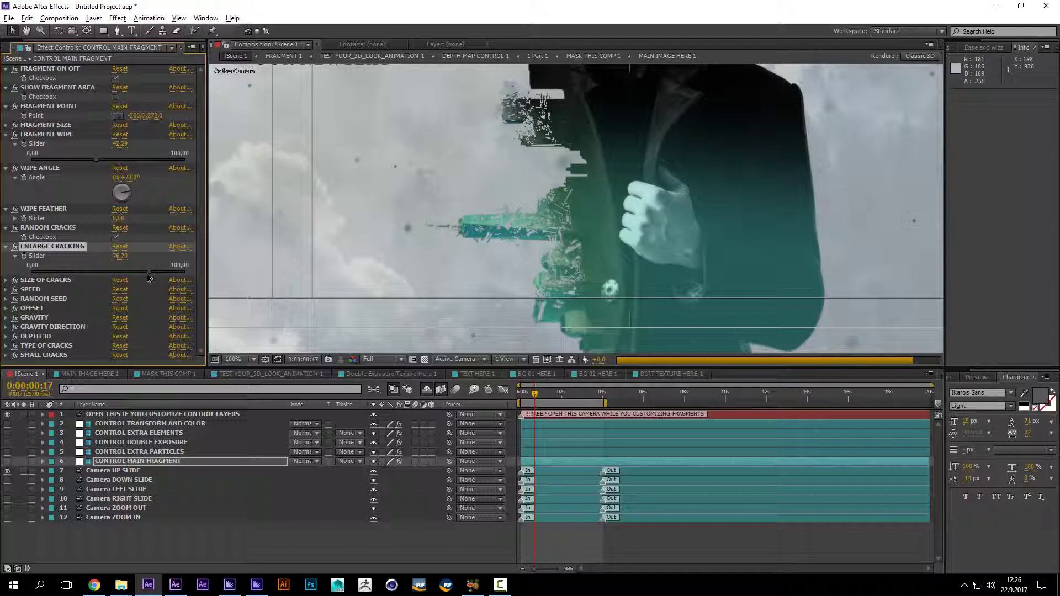
left_click(144, 274)
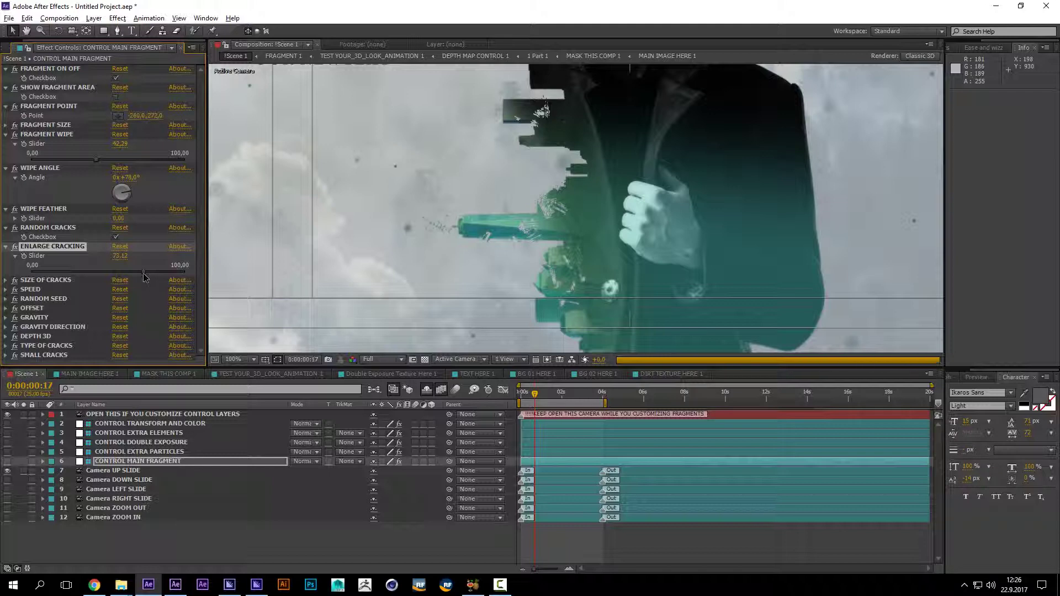
Step: Change the main fragment's RANDOM SEED to 6x +349° for a different crack pattern
left_click(28, 282)
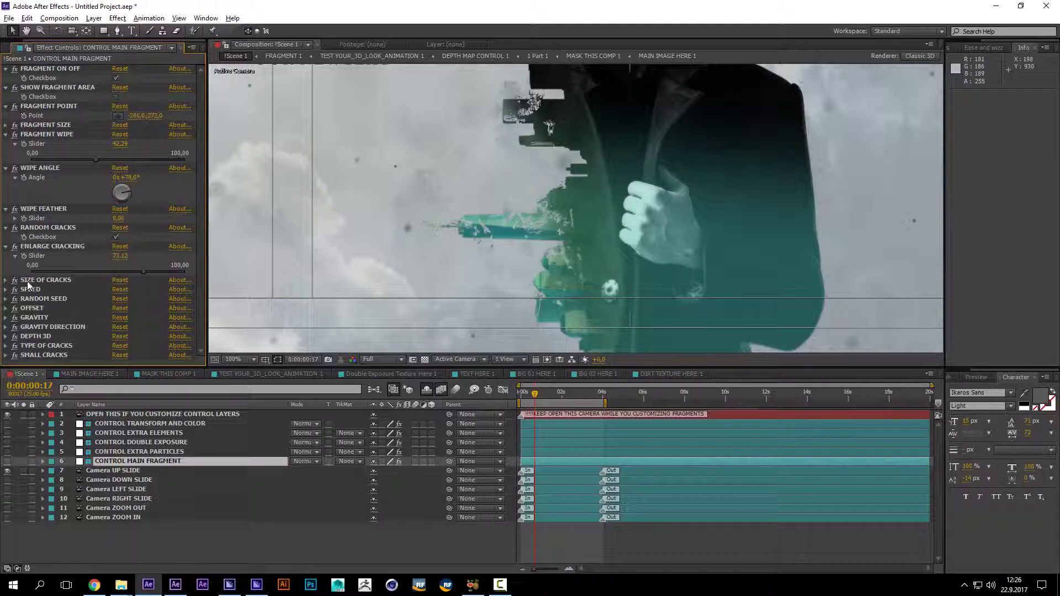
left_click(48, 227)
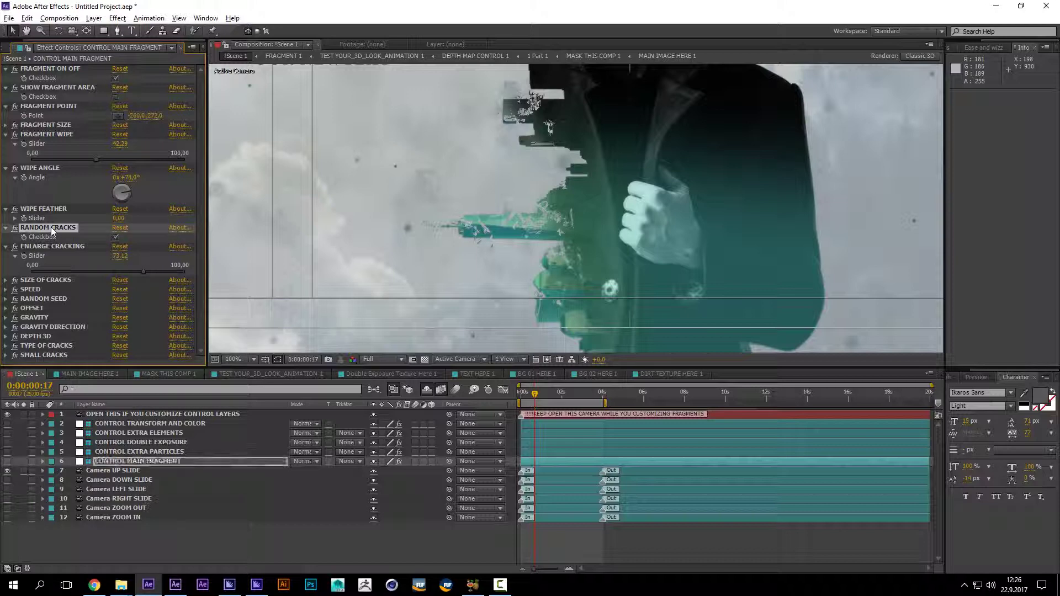
left_click(48, 299)
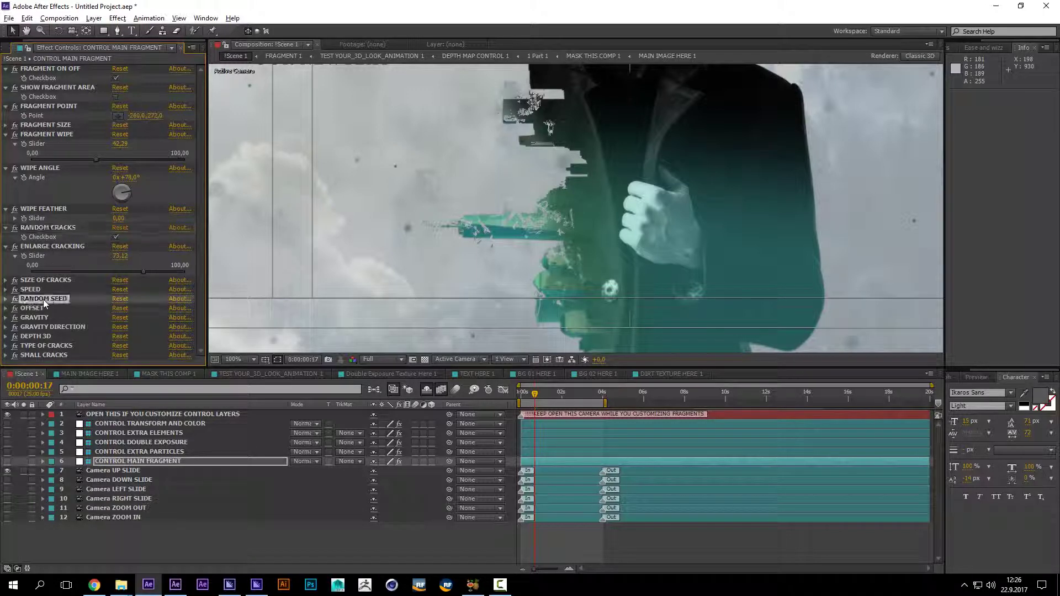
left_click(6, 300)
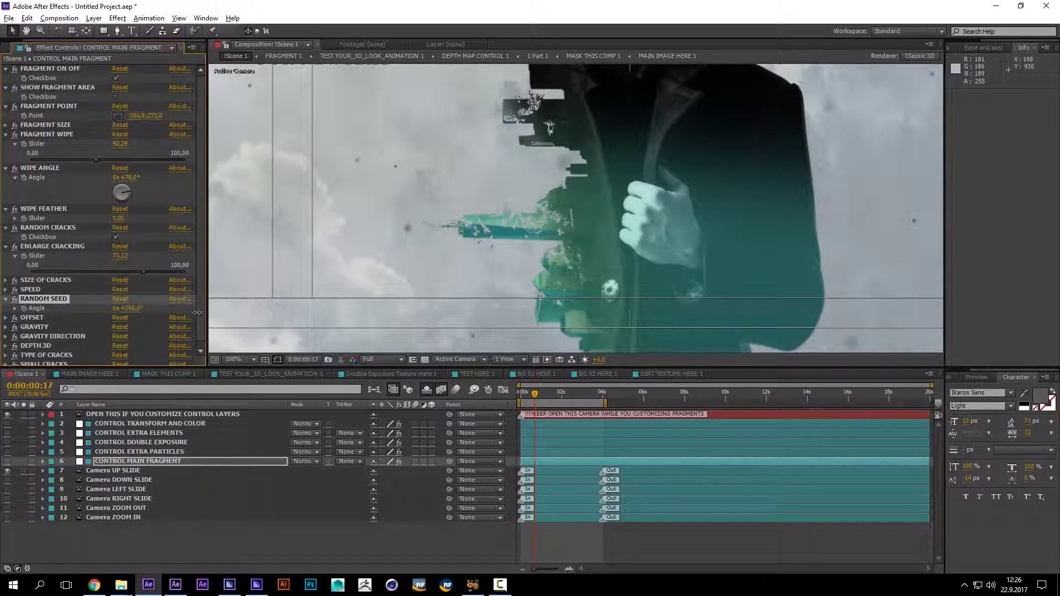
left_click_drag(197, 313, 226, 313)
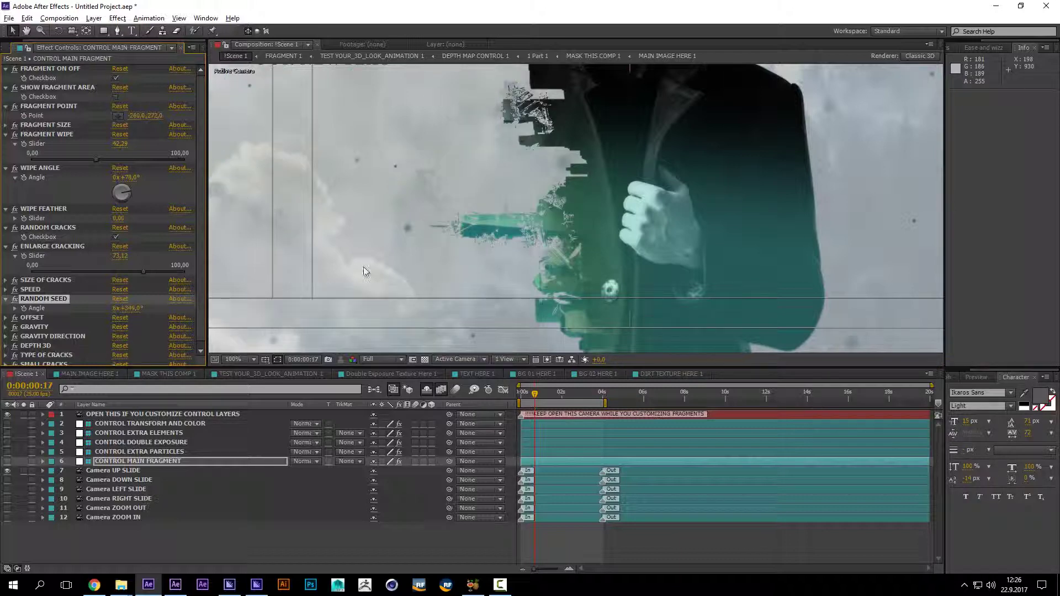
scroll(469, 265, "down", 2)
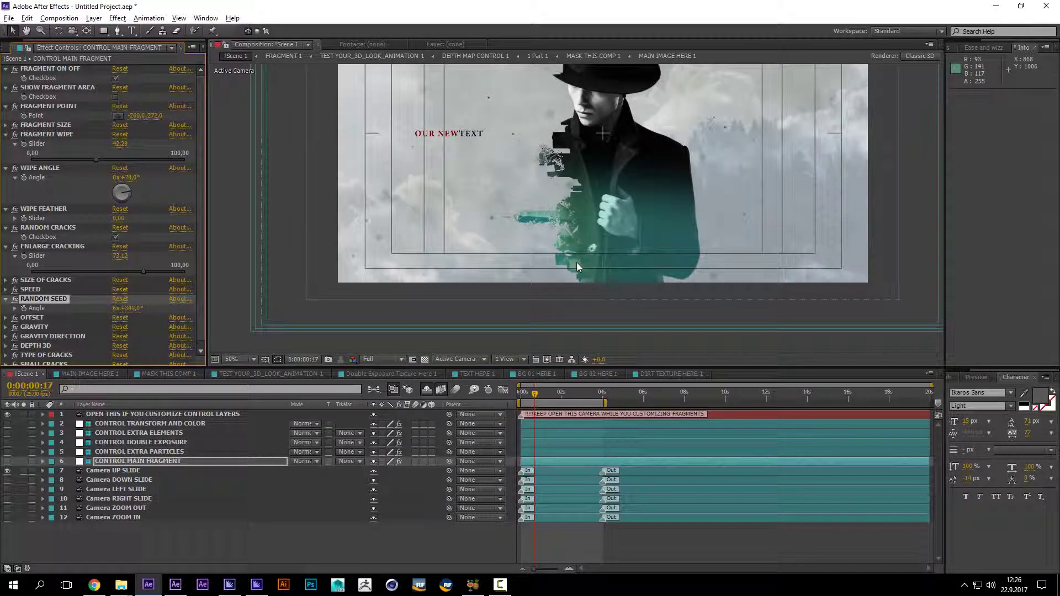
scroll(563, 244, "up", 2)
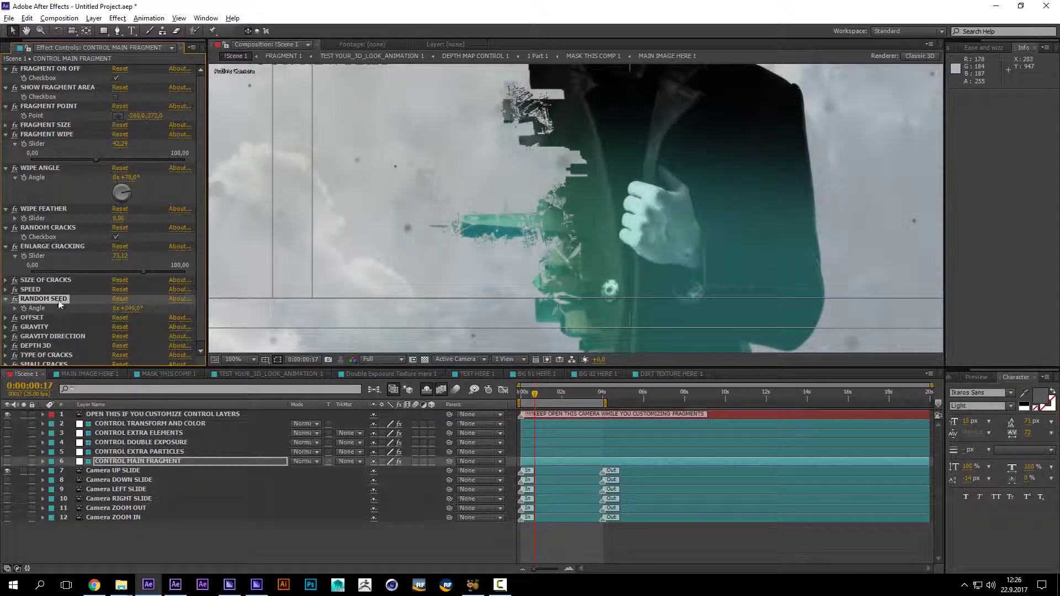
Step: Set the main fragment's SIZE OF CRACKS to 18
left_click(45, 280)
left_click(6, 280)
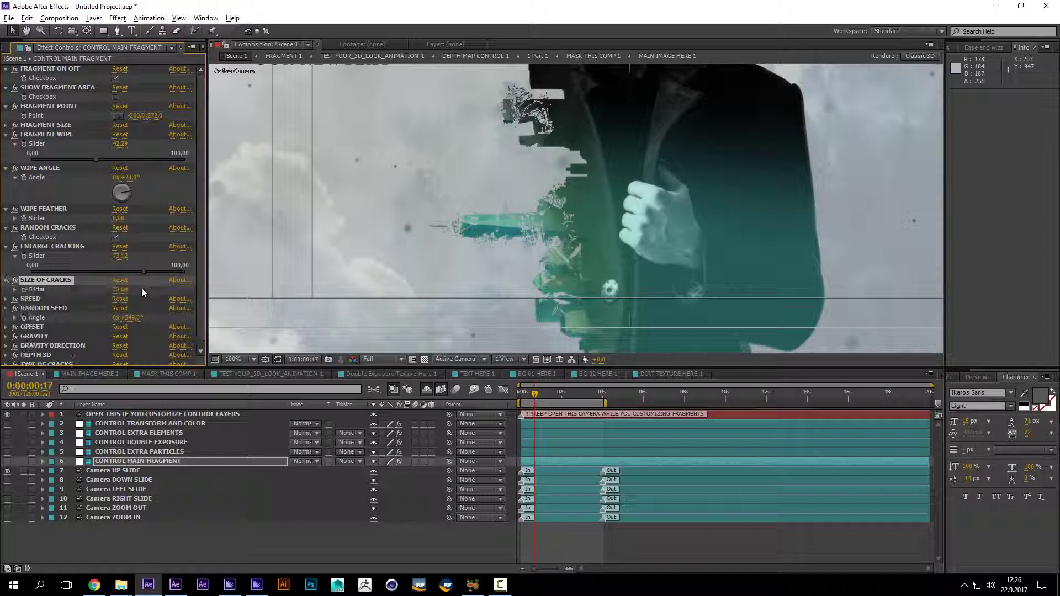
left_click(120, 289)
type("18")
key("Return")
key("comma")
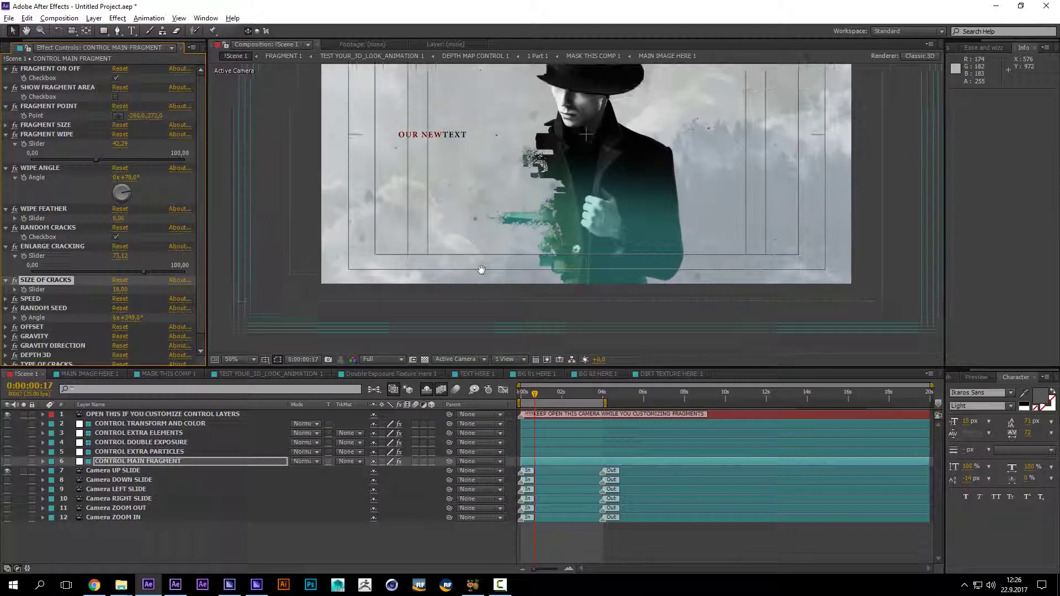
Step: Set the main fragment's GRAVITY DIRECTION to -93°
scroll(61, 325, "down", 1)
left_click(58, 331)
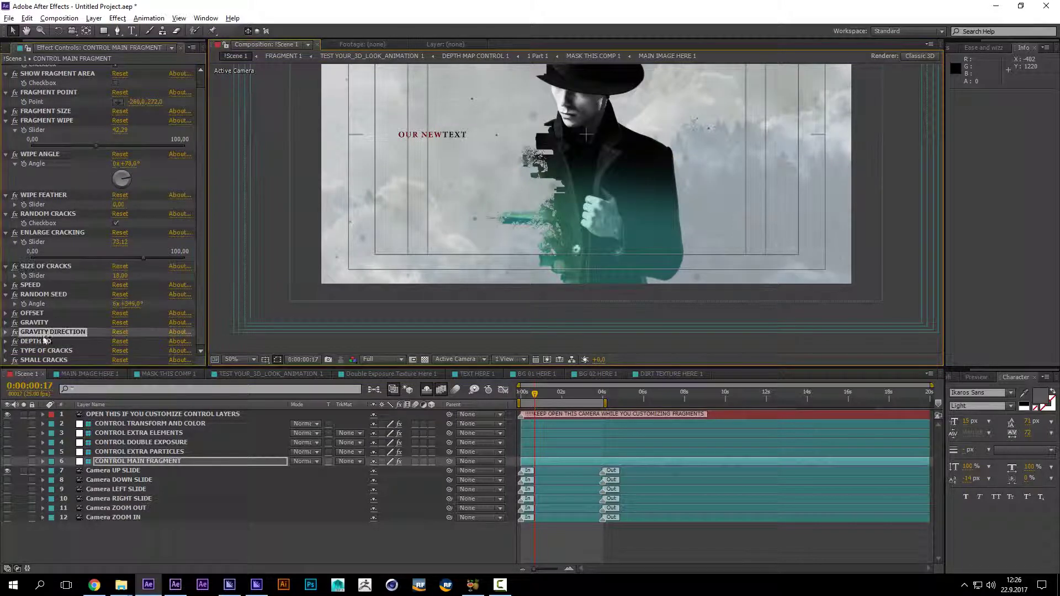
left_click(5, 323)
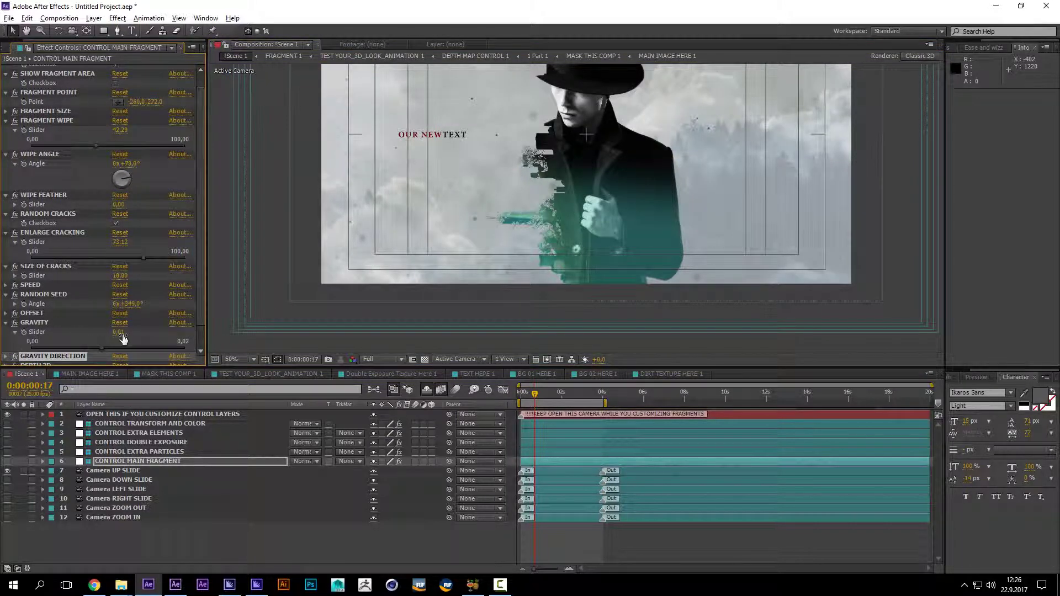
scroll(82, 356, "down", 2)
left_click(6, 332)
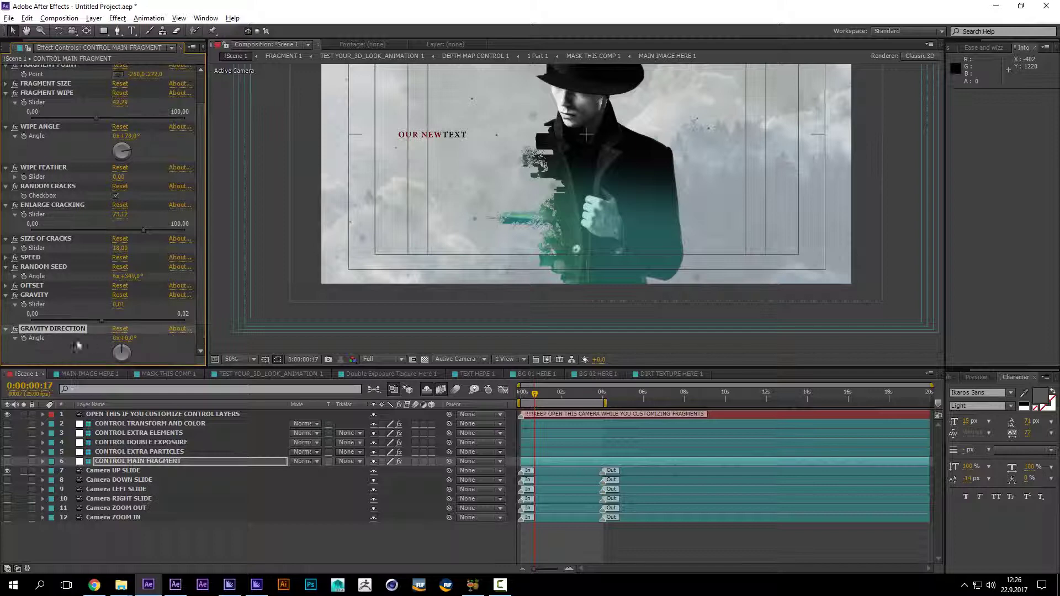
left_click_drag(127, 338, 90, 340)
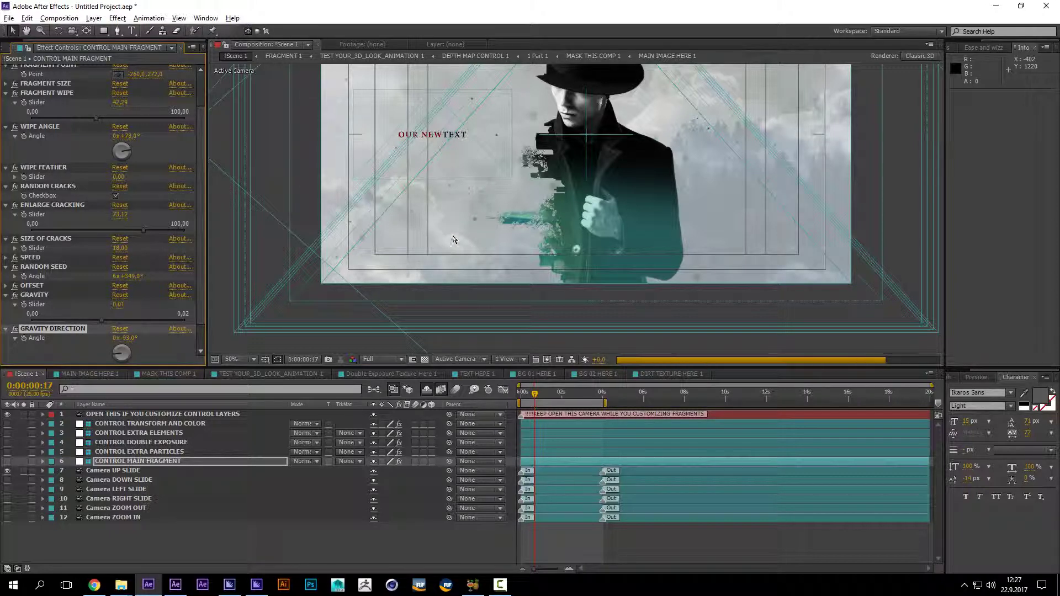
Step: Raise the main fragment's GRAVITY to 0.02 and inspect the cracks around the tower up close
left_click(167, 323)
left_click_drag(166, 322, 166, 325)
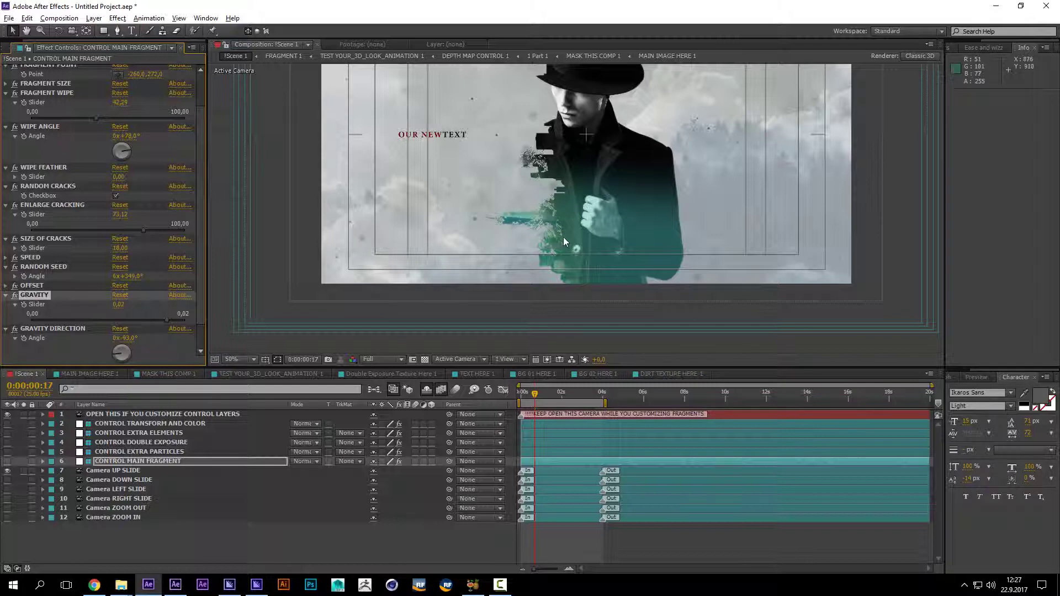
scroll(563, 236, "up", 1)
left_click_drag(537, 258, 594, 256)
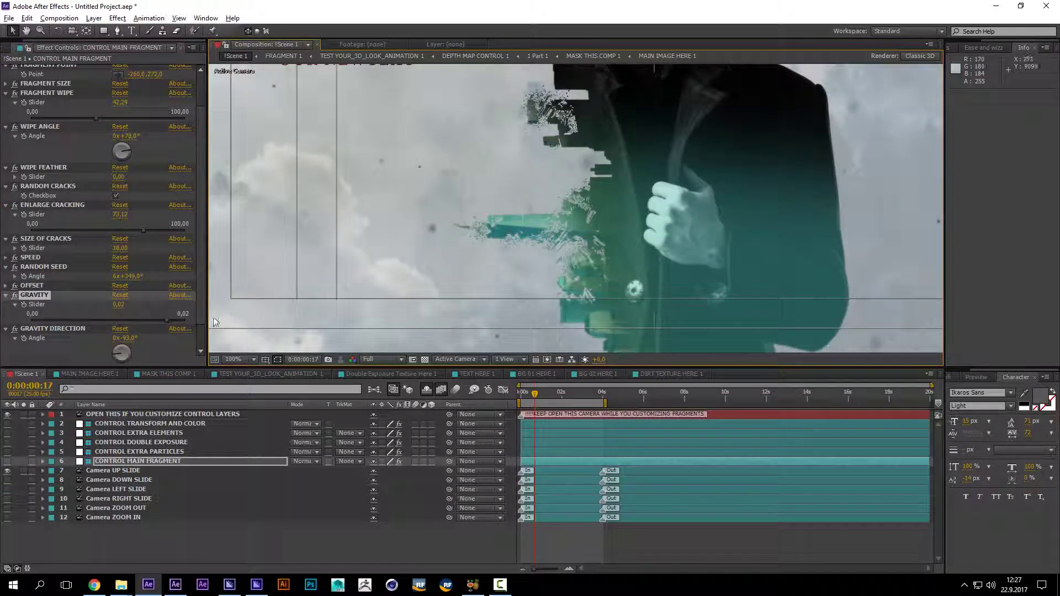
Step: Nudge the main fragment's GRAVITY slightly higher, at about 0.02, and check the cracks on the whole figure
left_click_drag(167, 320, 178, 320)
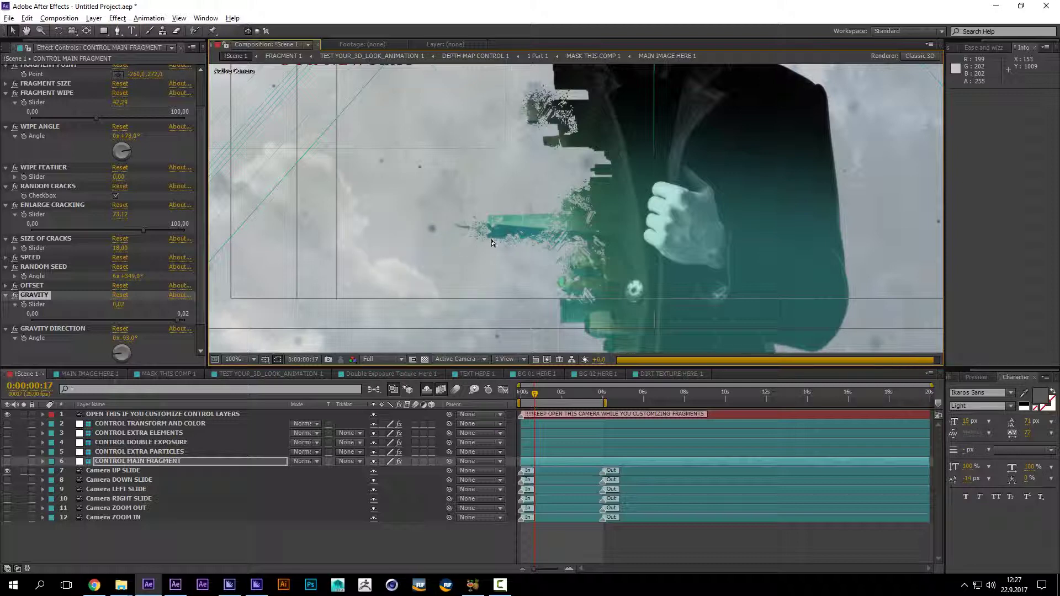
key("comma")
key("comma")
left_click_drag(533, 254, 533, 274)
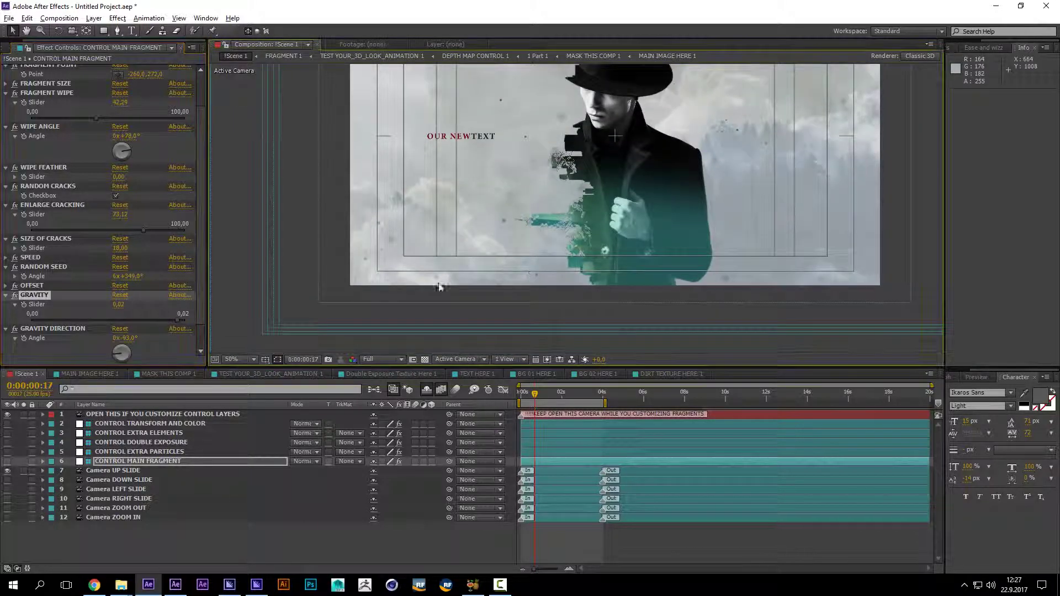
Step: Toggle the main fragment's SMALL CRACKS option and compare the cracks around the tower
scroll(59, 341, "down", 1)
left_click(55, 362)
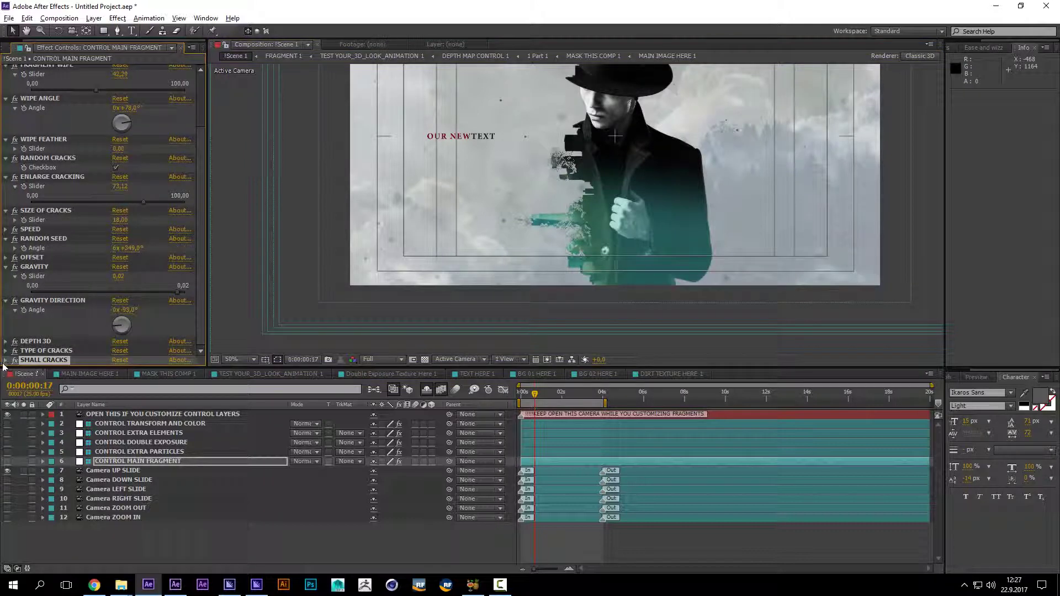
left_click(6, 361)
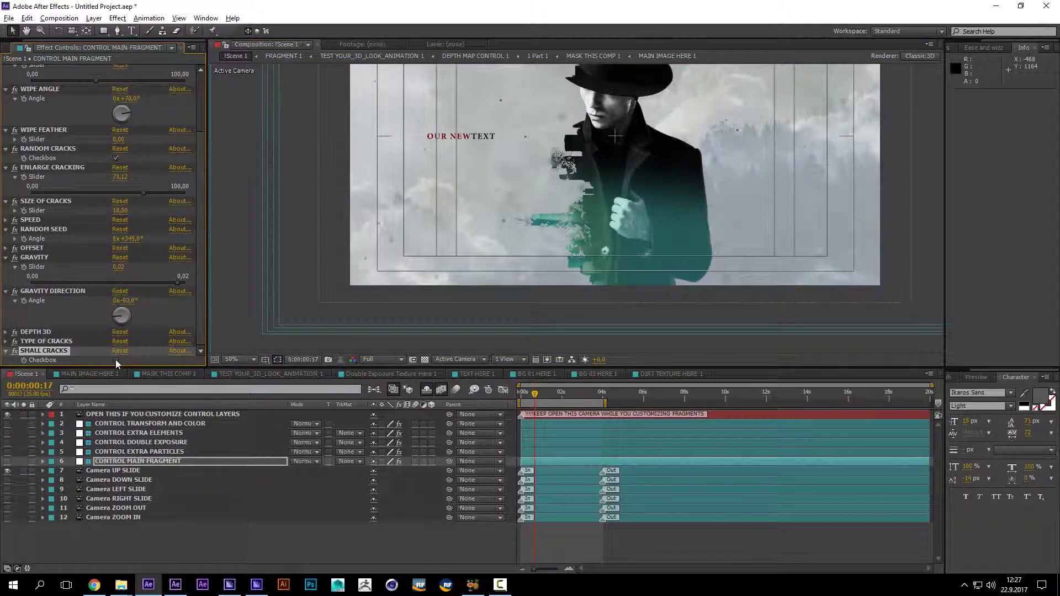
key("slash")
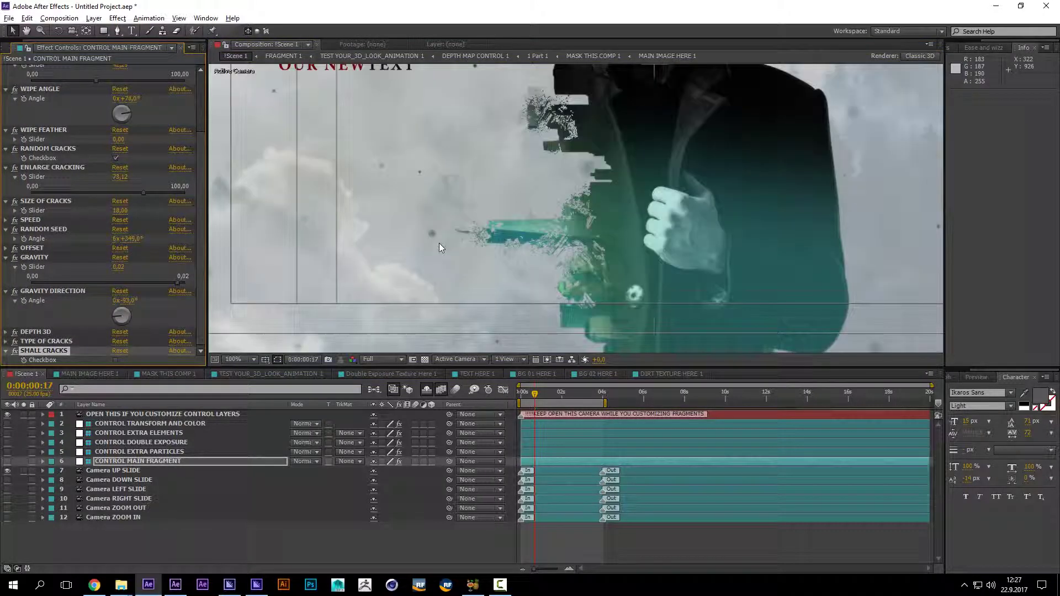
left_click(116, 360)
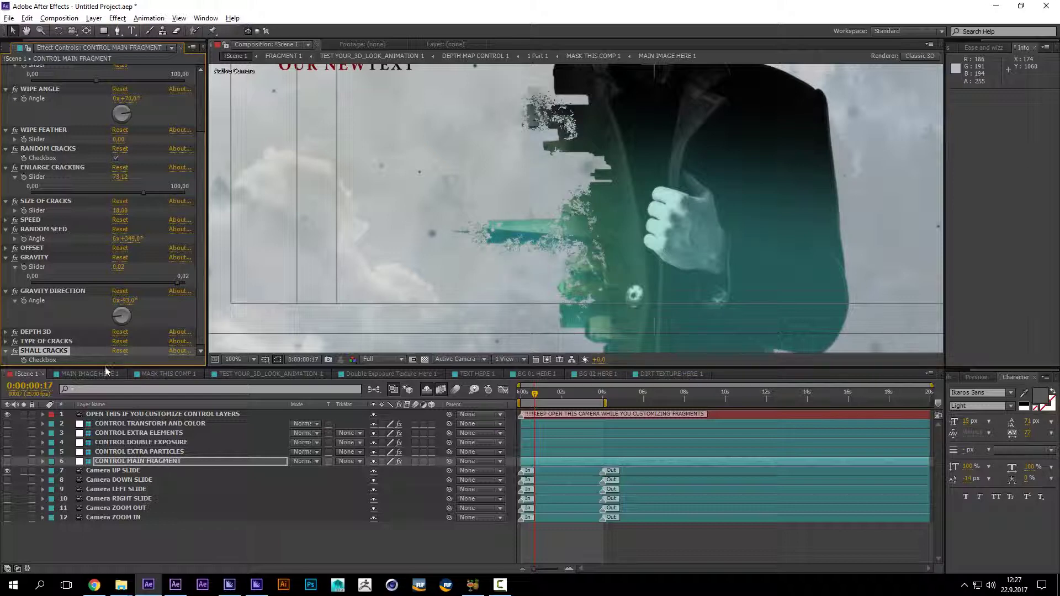
Step: Review the main fragment's TYPE OF CRACKS setting and the crack shapes along the coat
left_click(29, 342)
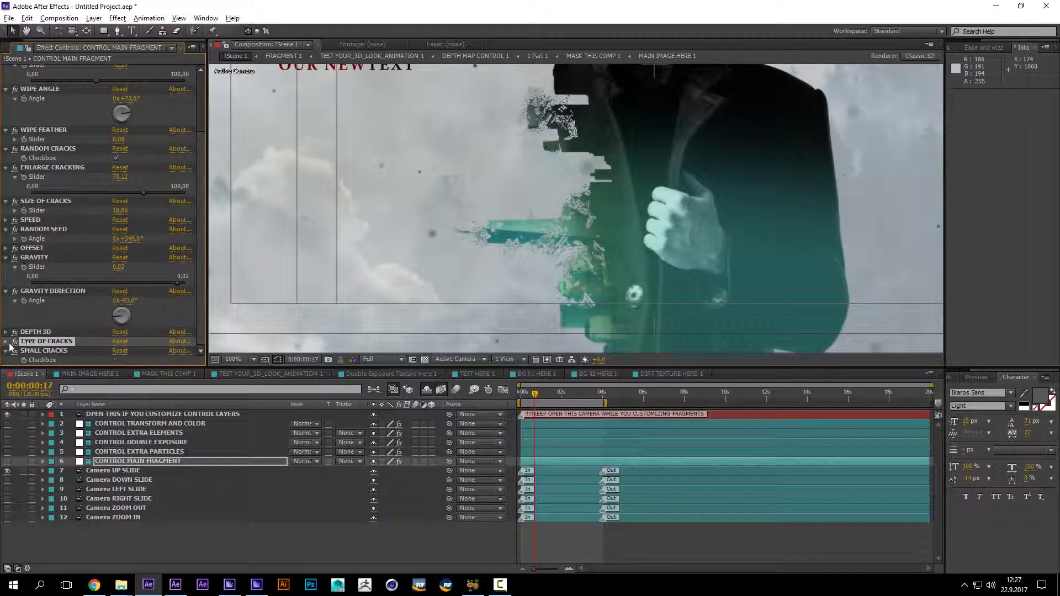
left_click(6, 342)
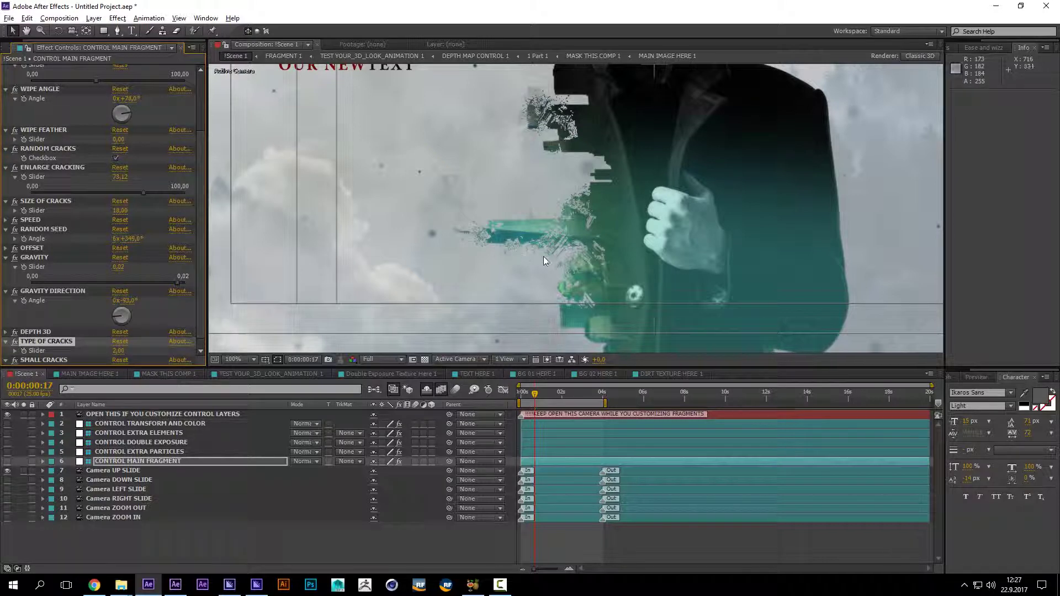
left_click(6, 342)
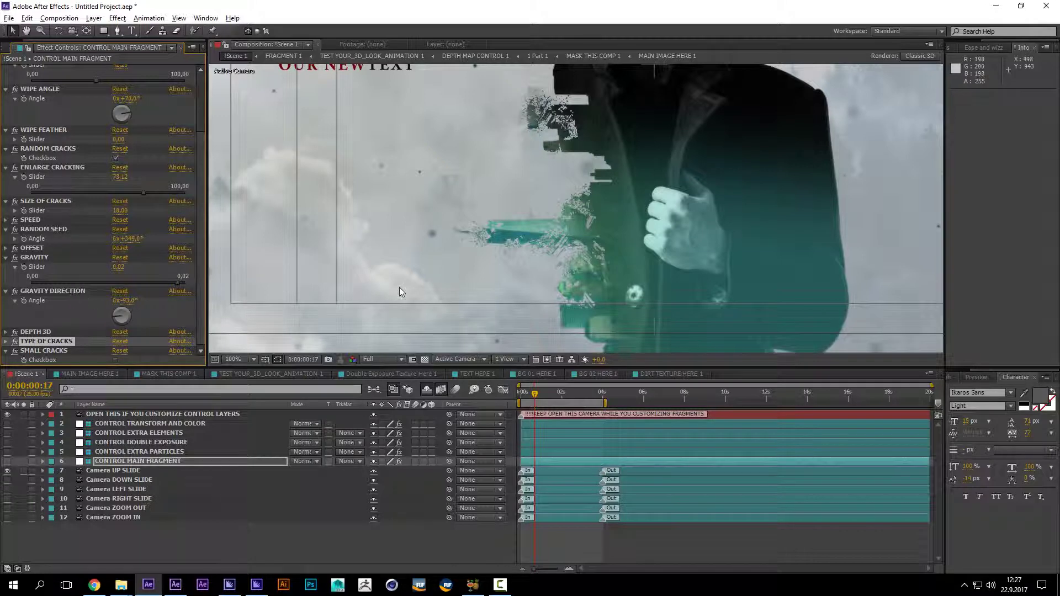
scroll(475, 276, "up", 5)
scroll(541, 264, "down", 5)
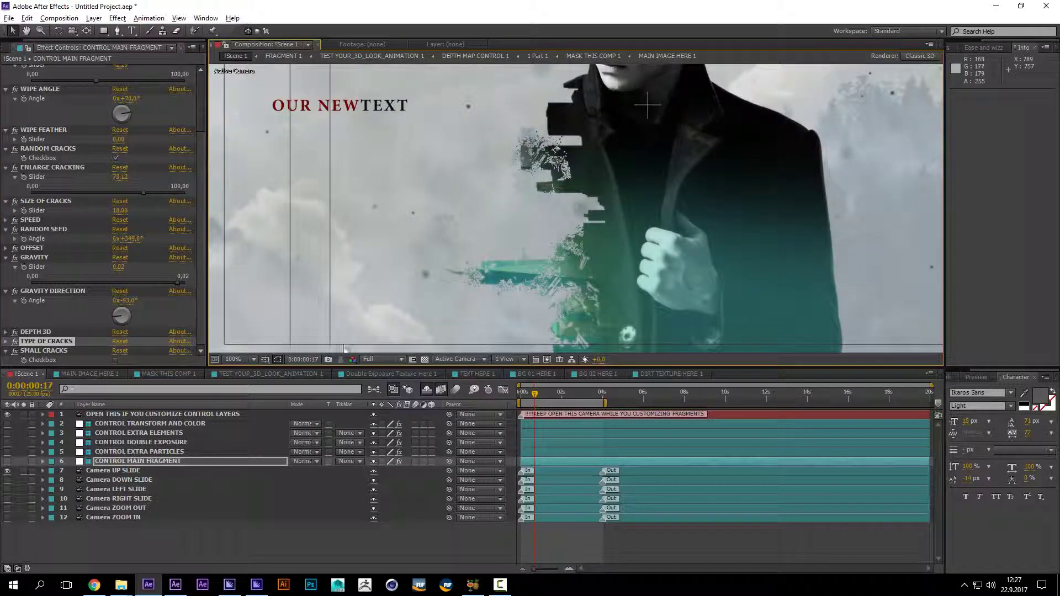
Step: Keep EXTRA PARTICLES on in CONTROL EXTRA PARTICLES and place Extra_Particle_Position1 on the cracked coat edge below the shoulder
left_click(134, 452)
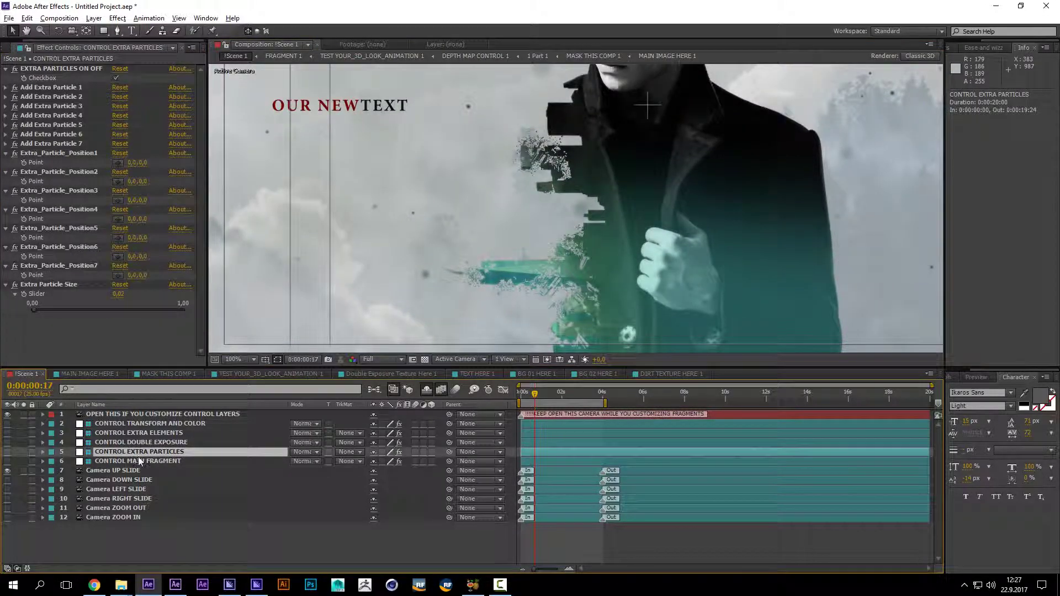
left_click(117, 79)
left_click(117, 78)
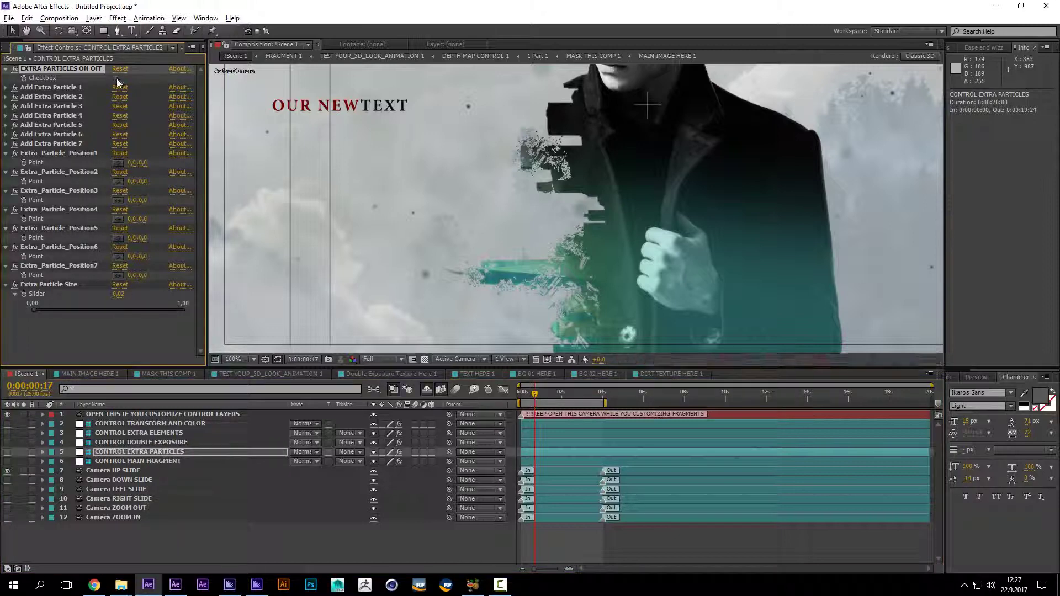
left_click(118, 164)
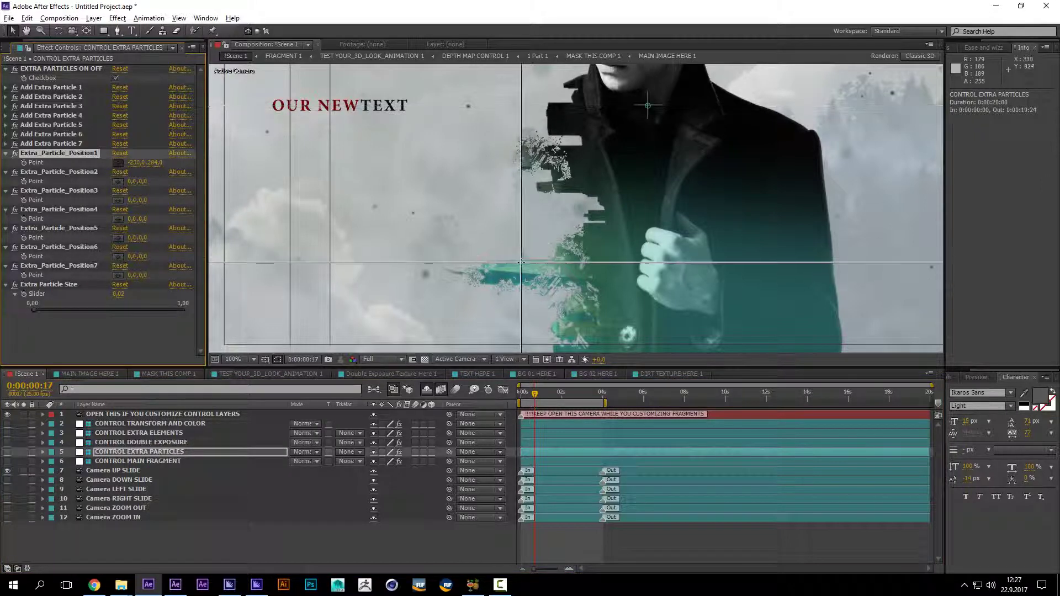
left_click(522, 220)
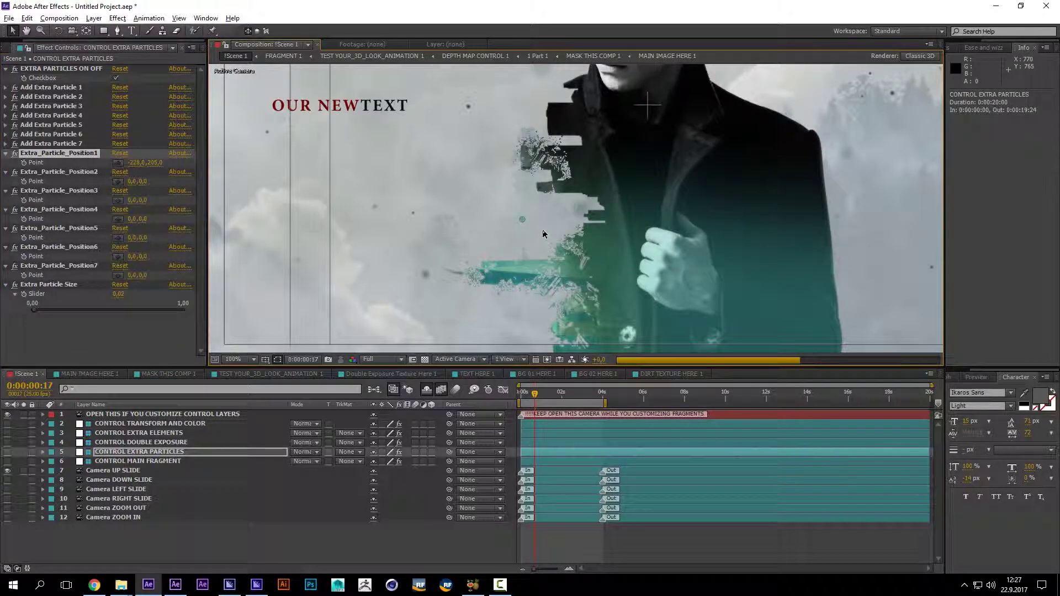
left_click(118, 163)
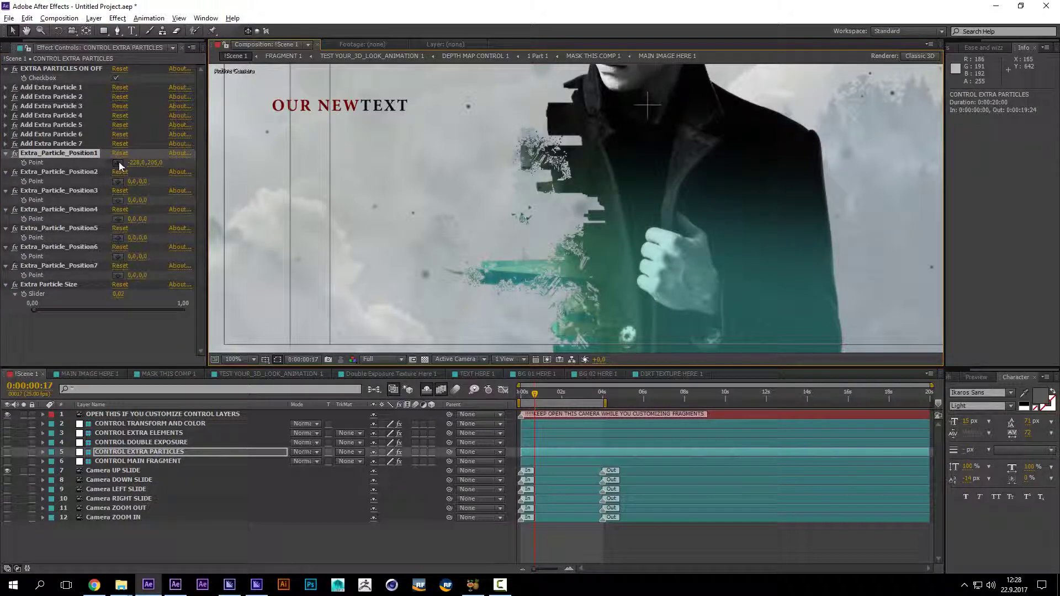
left_click(558, 159)
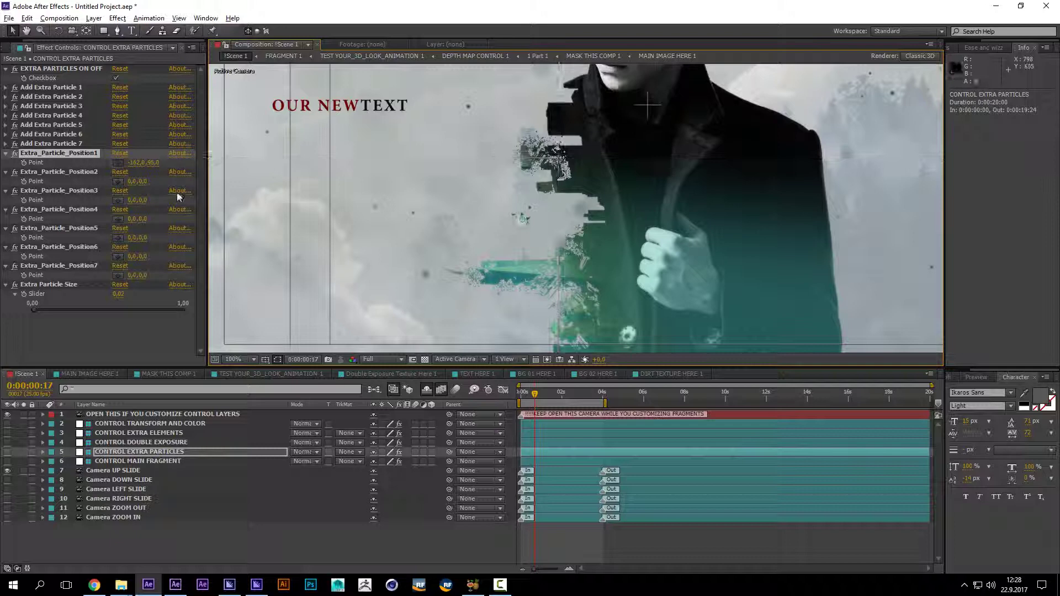
Step: Place Extra_Particle_Position2 at about -131, 260 and Extra_Particle_Position3 at about -122, 281, near the tower's base
left_click(119, 182)
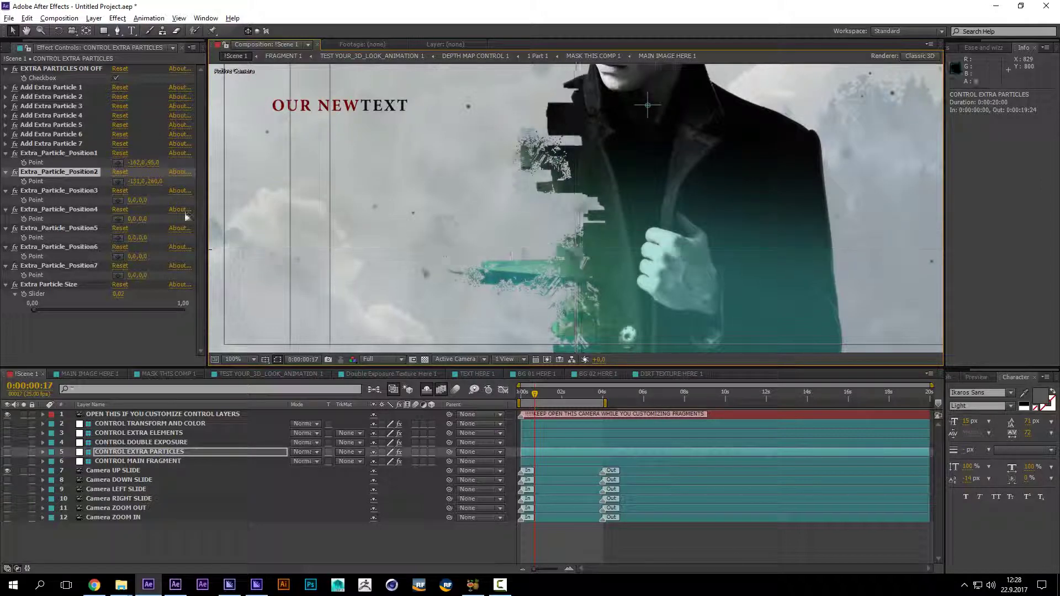
left_click(576, 271)
left_click(118, 201)
left_click(583, 284)
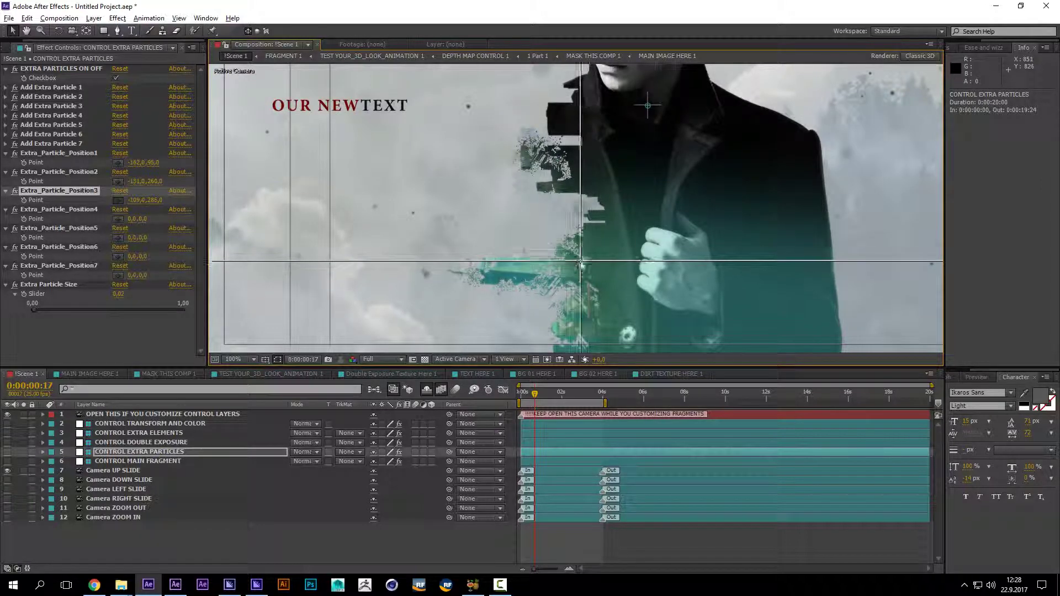
Step: Place Extra_Particle_Position4 at about -187, 310 and Extra_Particle_Position5 close to it on the tower
left_click(118, 220)
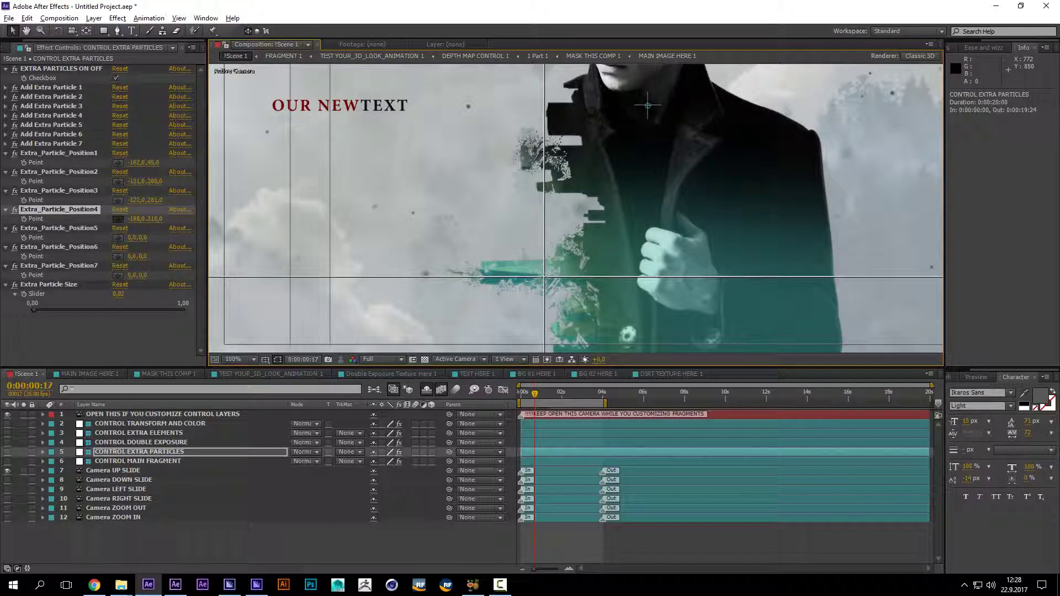
left_click(647, 105)
left_click(118, 239)
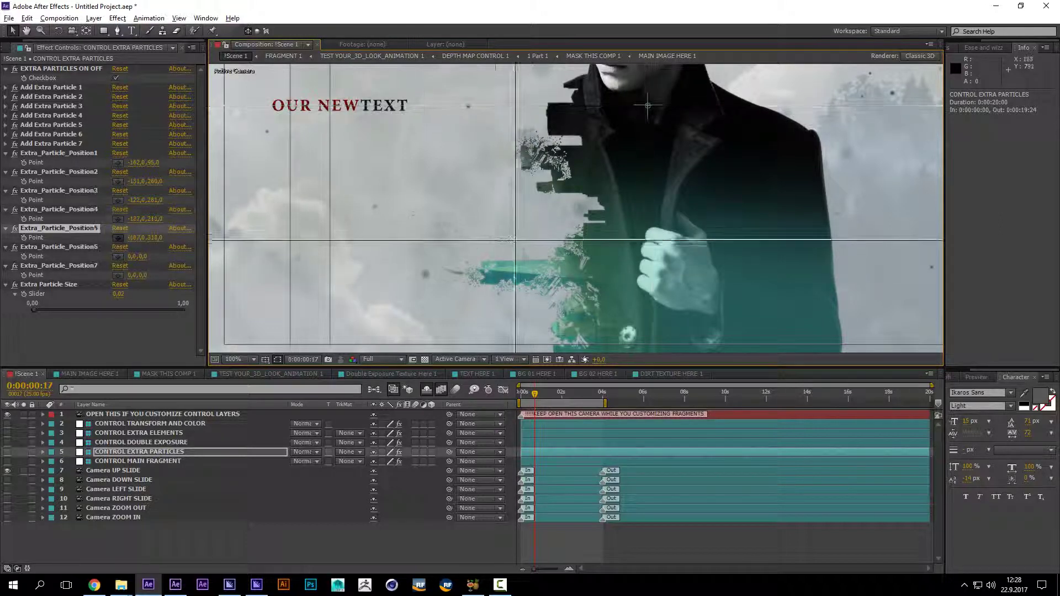
left_click(662, 294)
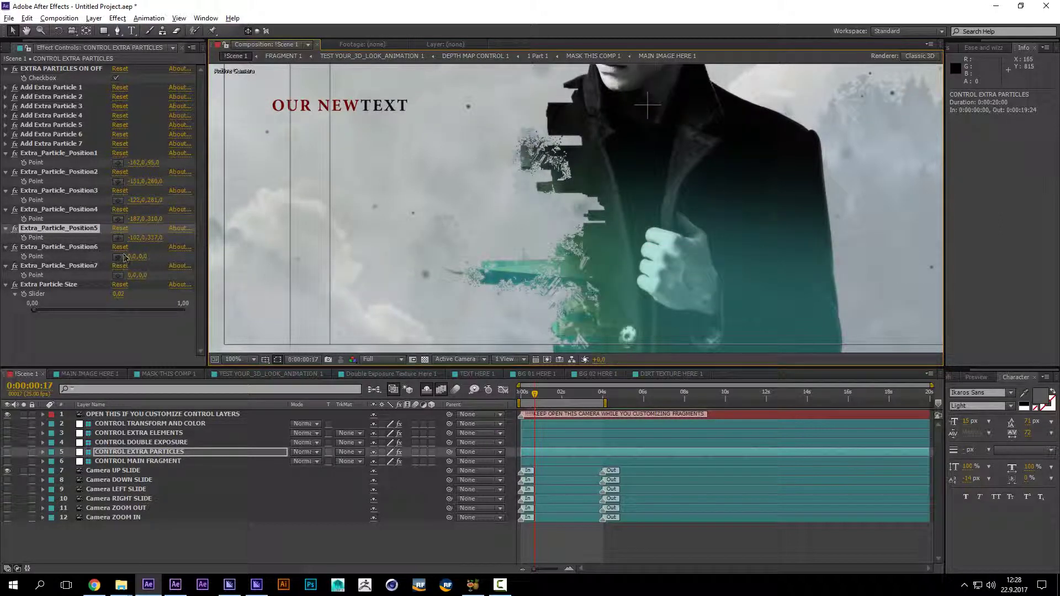
Step: Place Extra_Particle_Position6 at about -299, 298 near the tower's tip and Extra_Particle_Position7 at about -119, 271
left_click(118, 257)
left_click(484, 274)
left_click(118, 276)
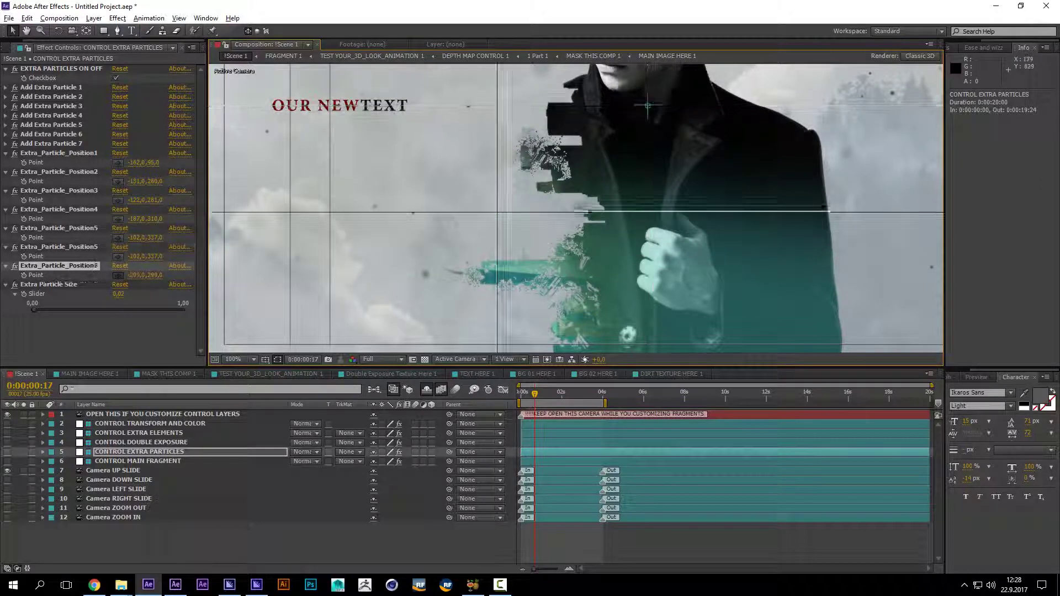
left_click(583, 256)
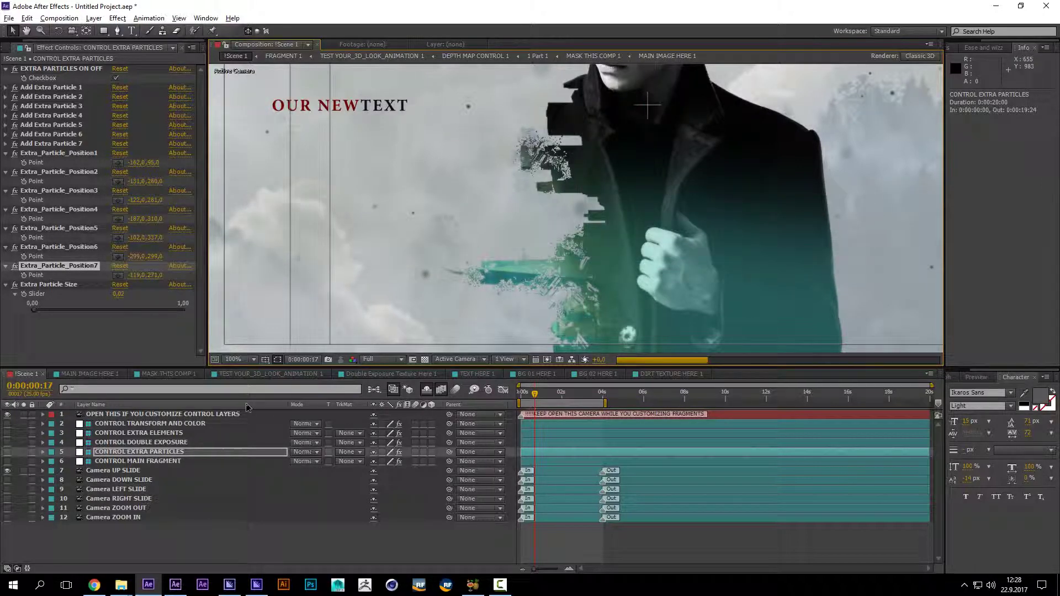
scroll(395, 302, "down", 2)
scroll(395, 302, "up", 2)
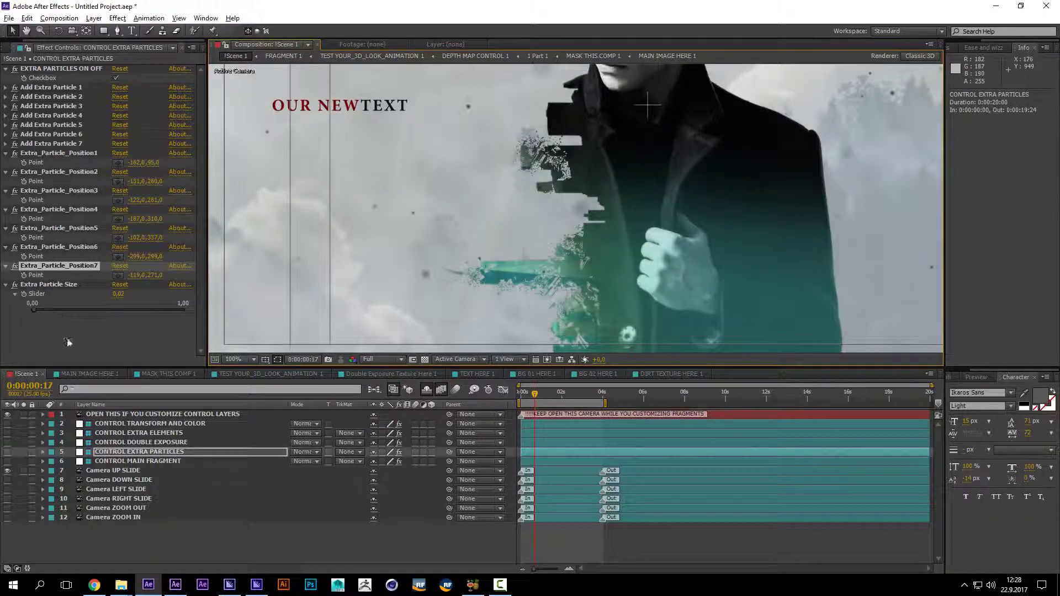
Step: Review the TEXT, MAKE MEDIA 2D, TEXT 1 COLOR and PARTICLE options of CONTROL EXTRA ELEMENTS against the scene
left_click(144, 431)
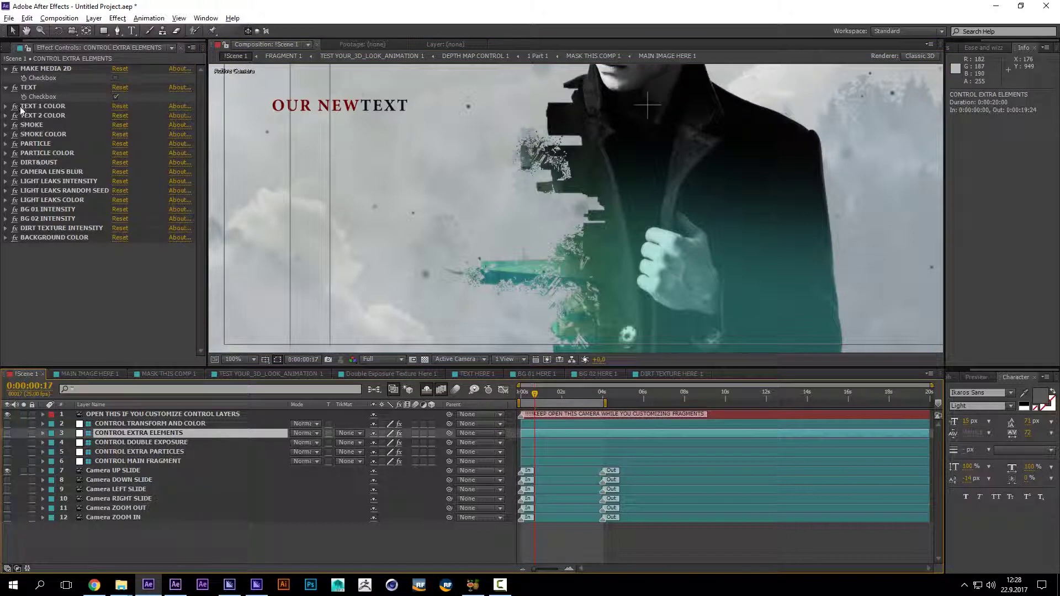
left_click(117, 97)
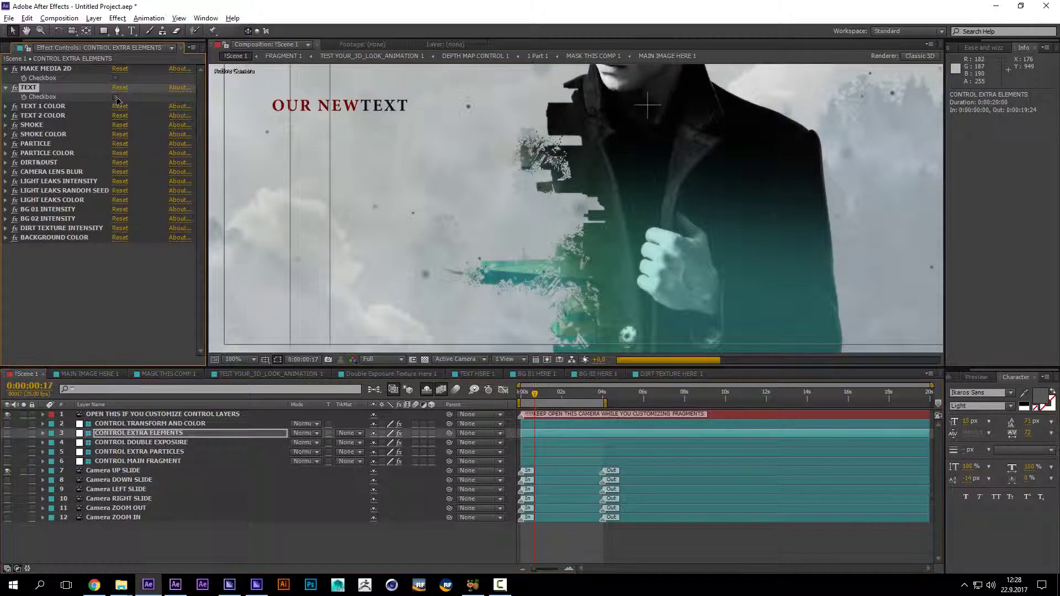
left_click(116, 97)
left_click(65, 70)
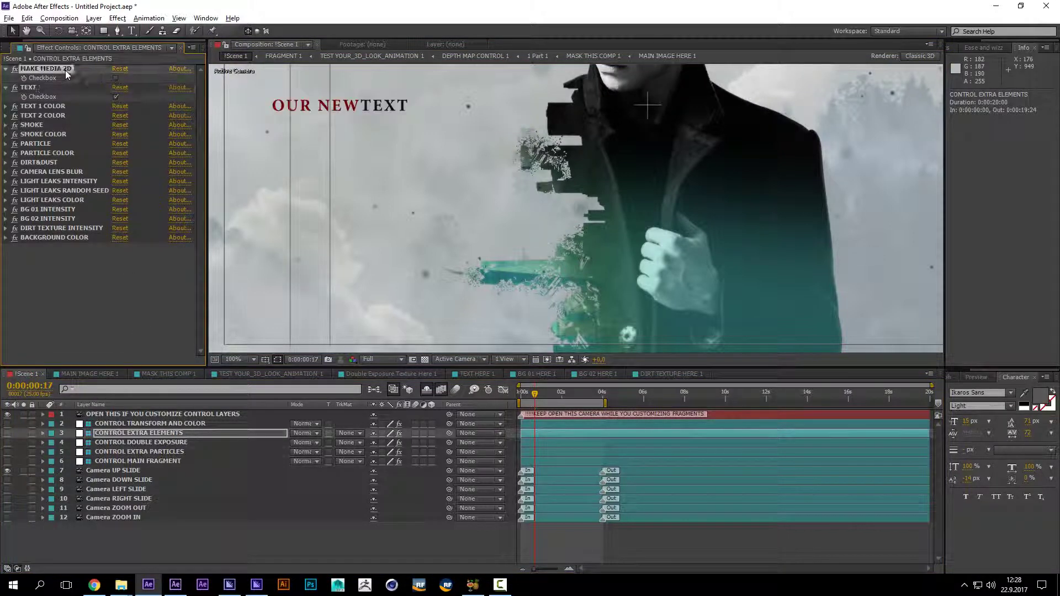
scroll(484, 155, "down", 1)
left_click_drag(559, 130, 540, 155)
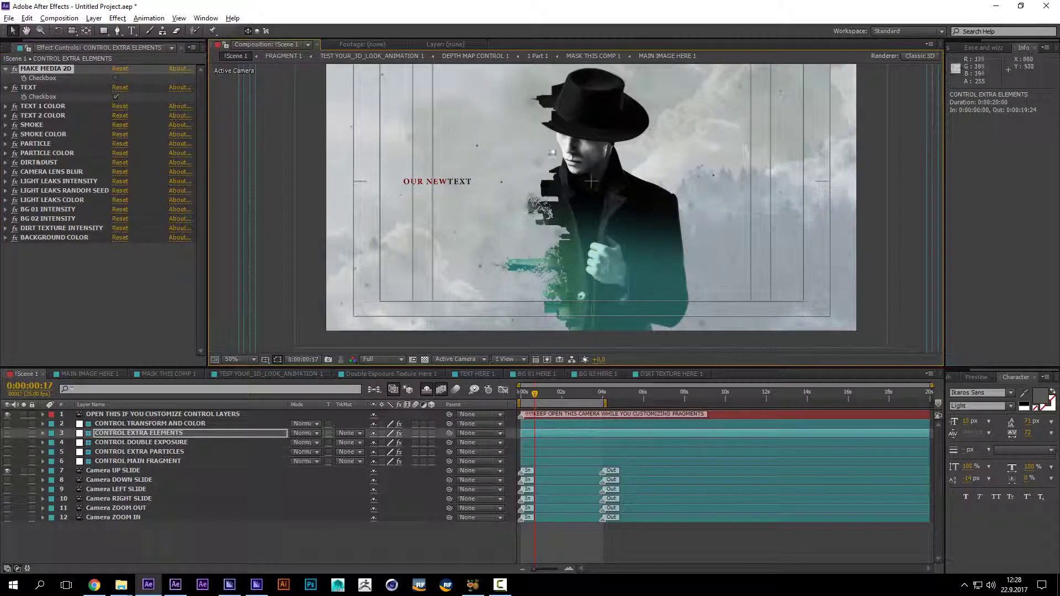
scroll(574, 154, "up", 1)
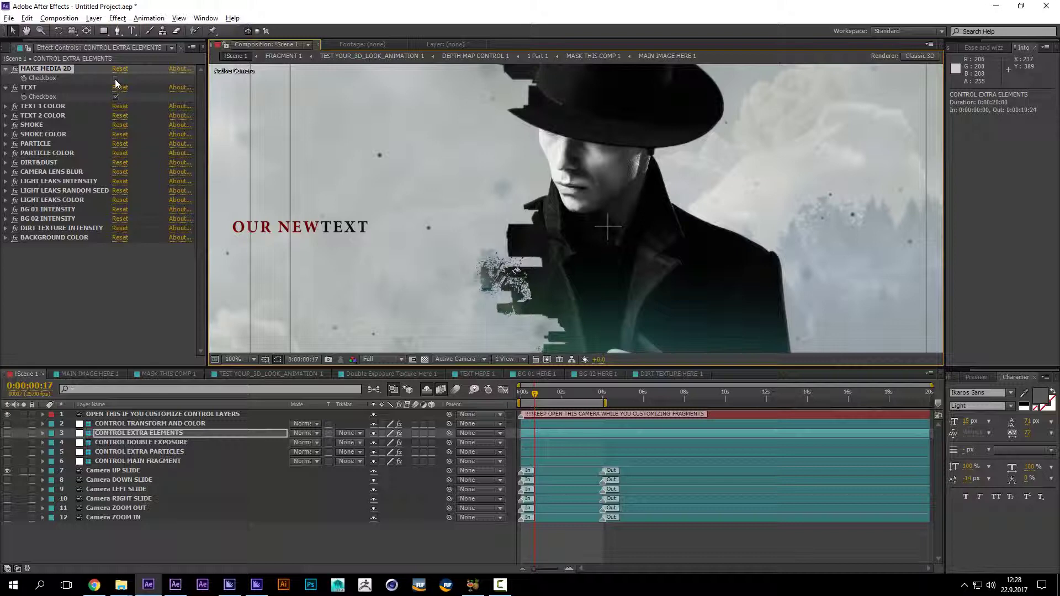
left_click(39, 107)
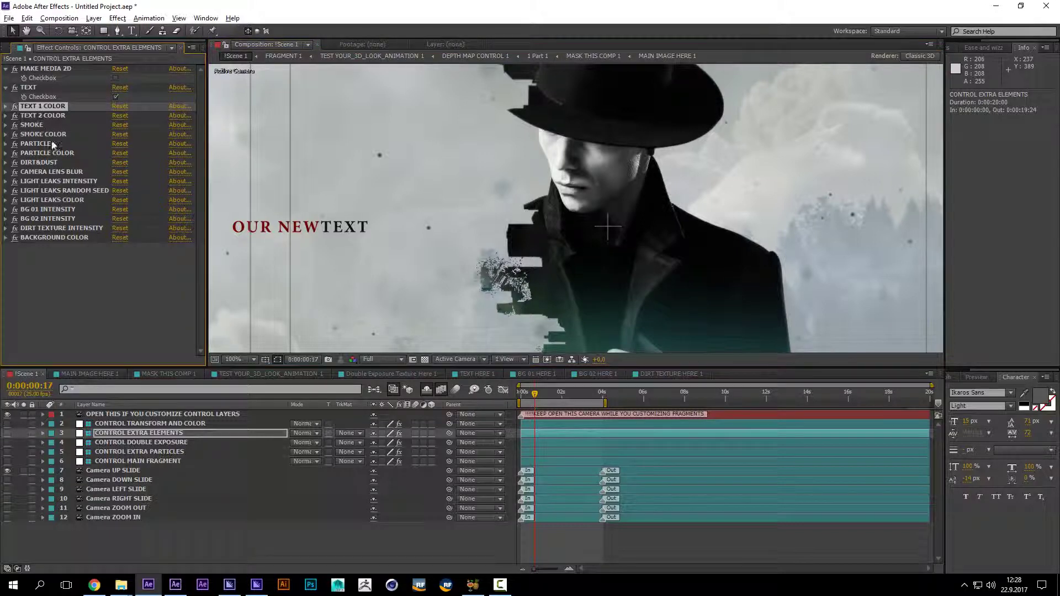
left_click(44, 145)
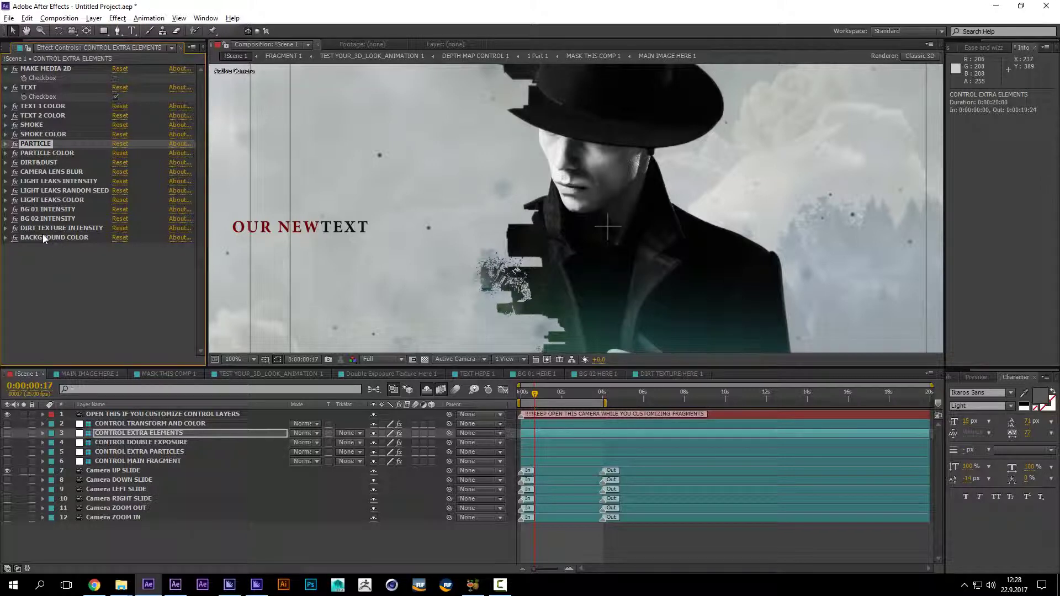
Step: Raise BG 02 INTENSITY in CONTROL EXTRA ELEMENTS to make the background clouds stronger
left_click(37, 219)
key("comma")
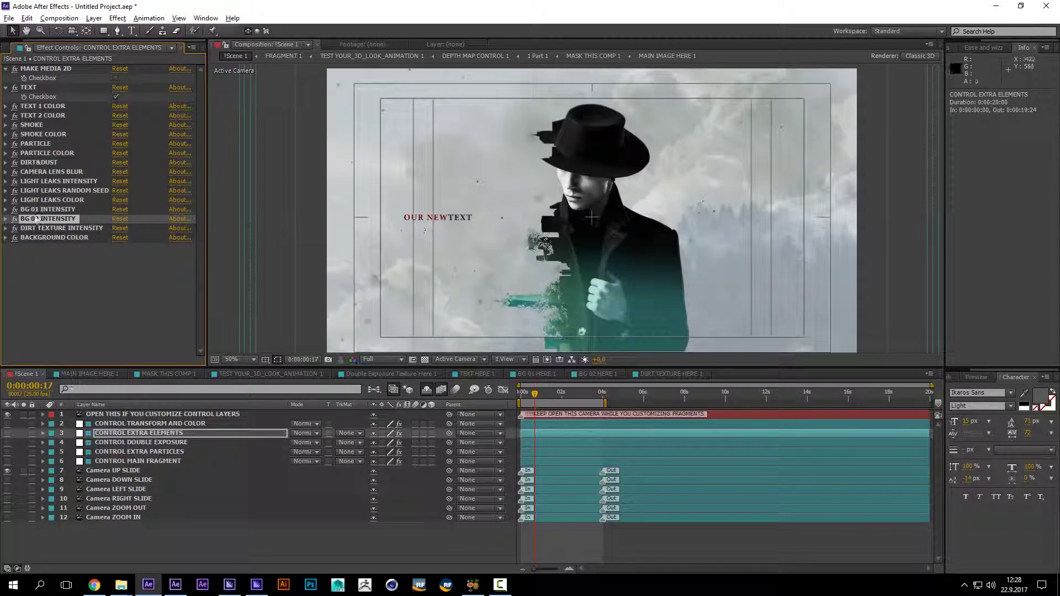
left_click(5, 219)
left_click_drag(119, 228, 127, 232)
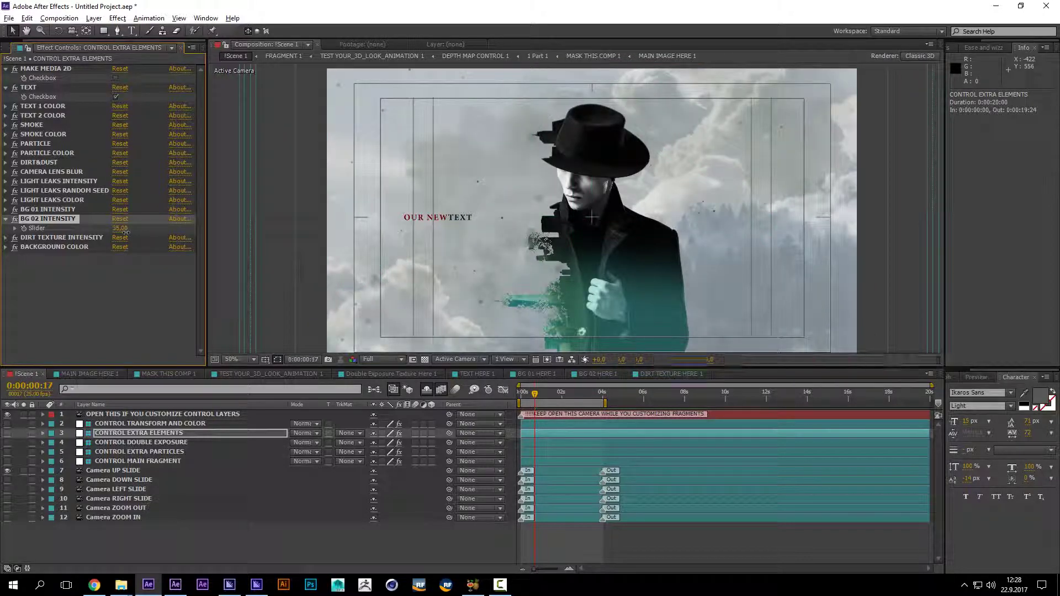
Step: Shift the man horizontally by setting MOVE FINAL VIEW to 200, 50, 0 in CONTROL TRANSFORM AND COLOR
left_click(113, 424)
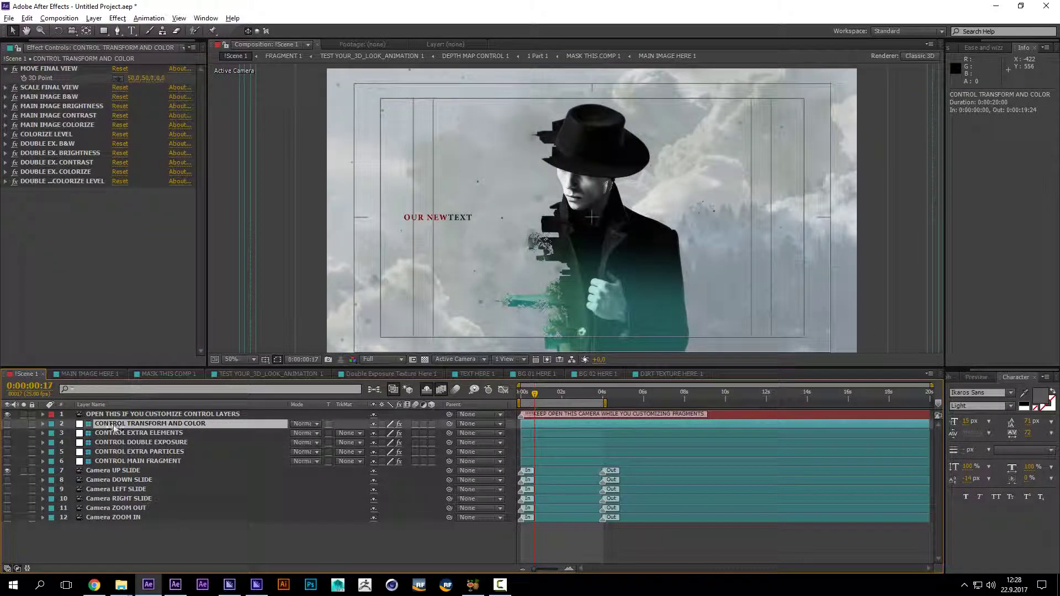
left_click(48, 80)
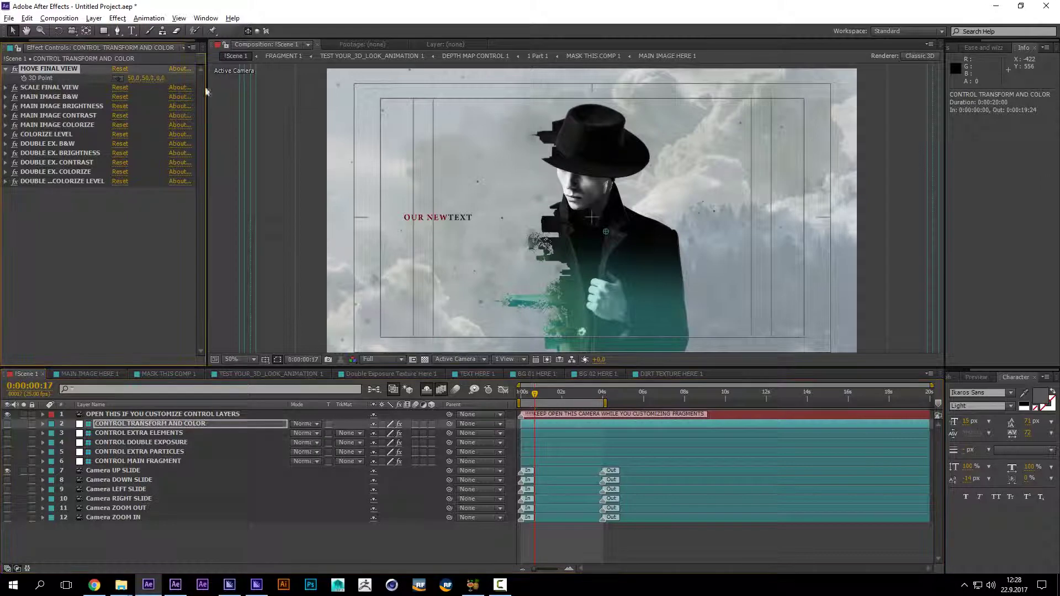
scroll(304, 149, "down", 2)
left_click_drag(130, 79, 223, 89)
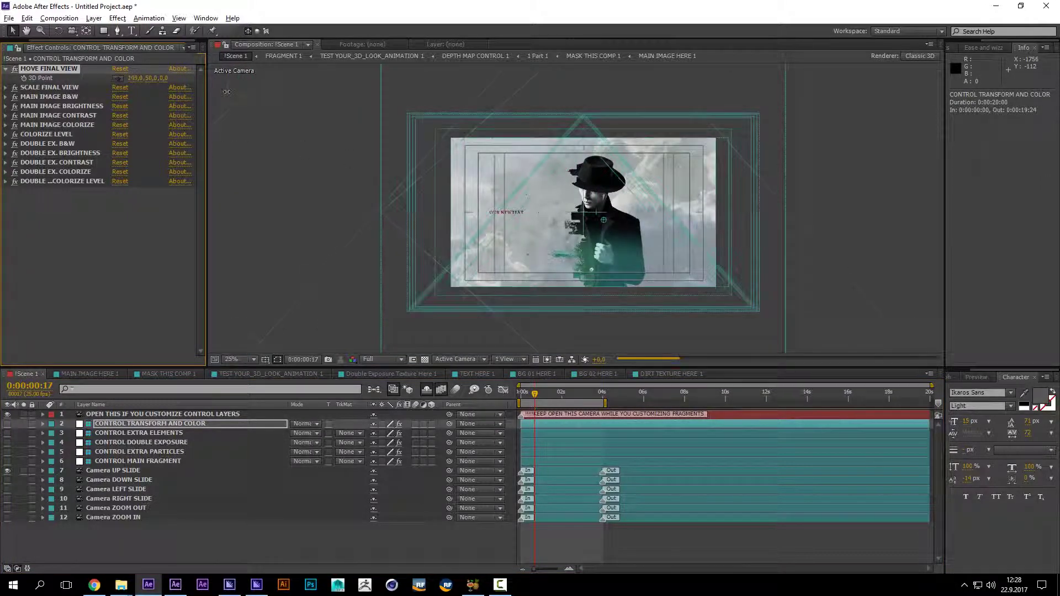
scroll(466, 206, "up", 2)
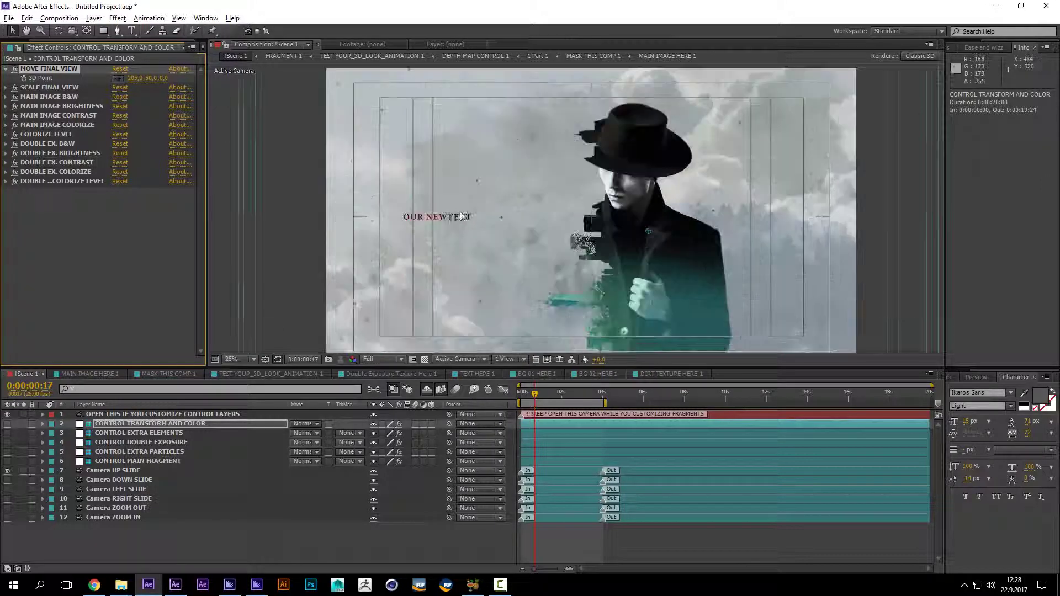
Step: Enlarge the man slightly by setting SCALE FINAL VIEW to 108
left_click(49, 88)
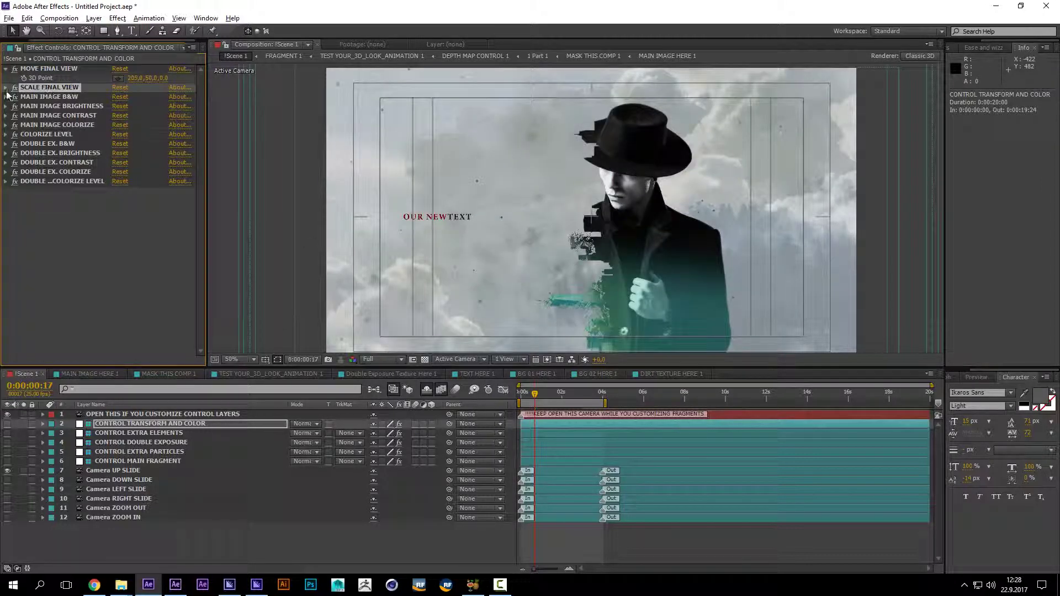
left_click(6, 88)
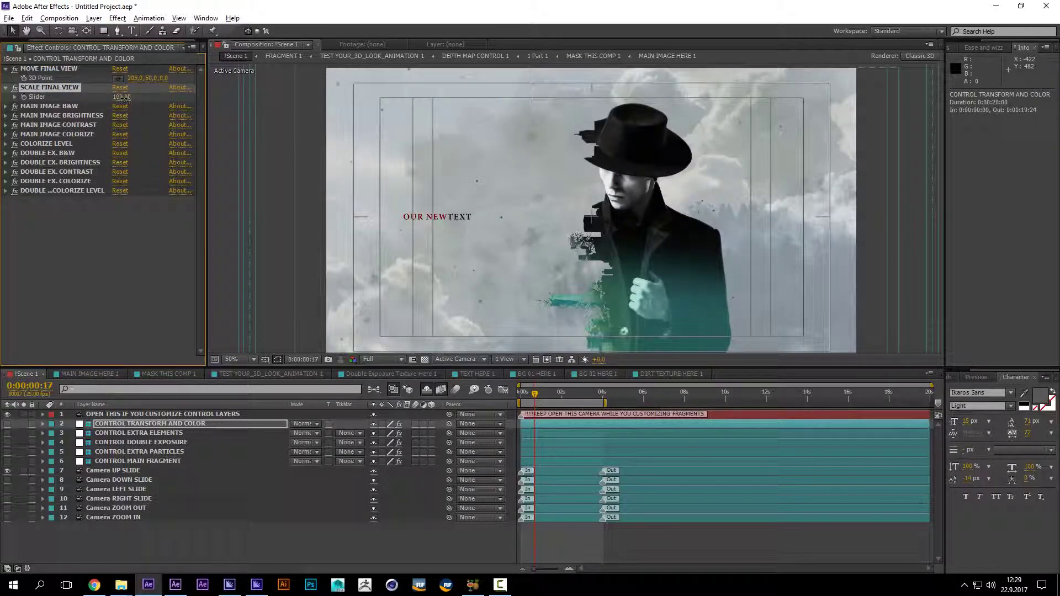
left_click_drag(121, 97, 127, 97)
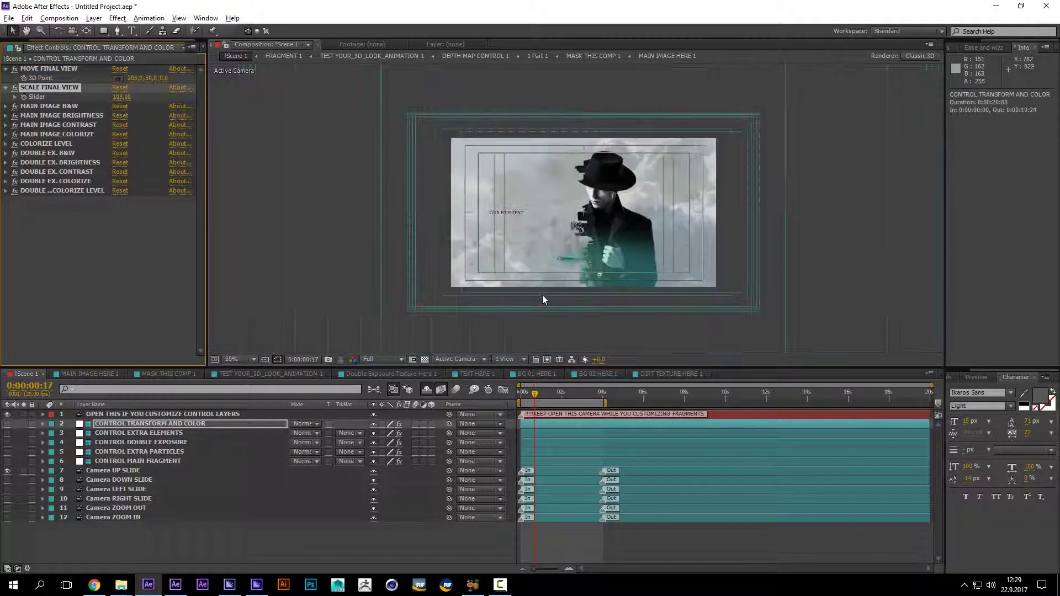
scroll(542, 296, "down", 2)
Step: Turn off visibility of the OPEN THIS IF YOU CUSTOMIZE CONTROL LAYERS camera
left_click(127, 415)
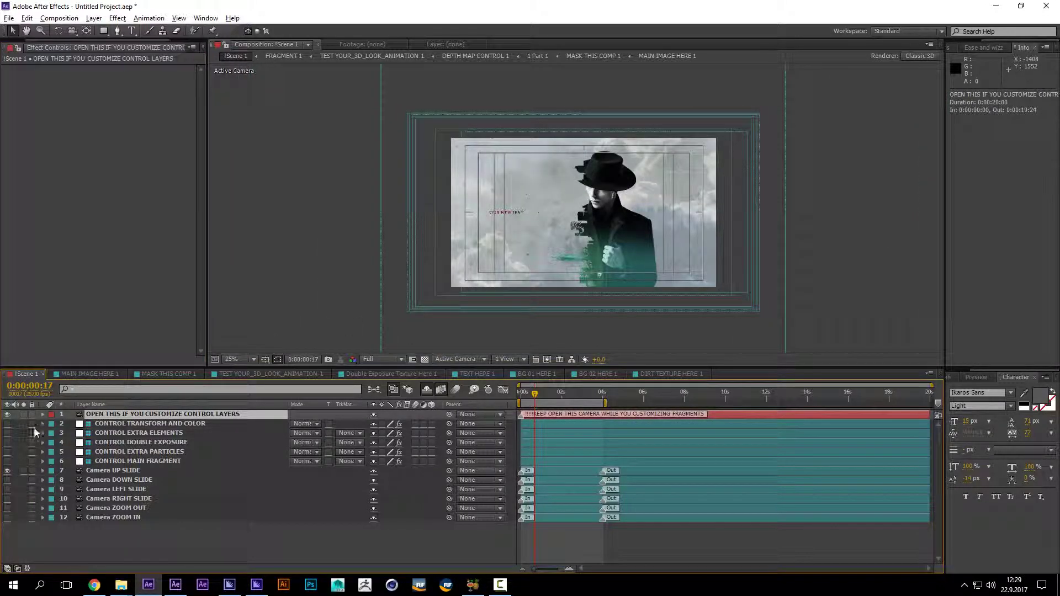
scroll(579, 278, "up", 2)
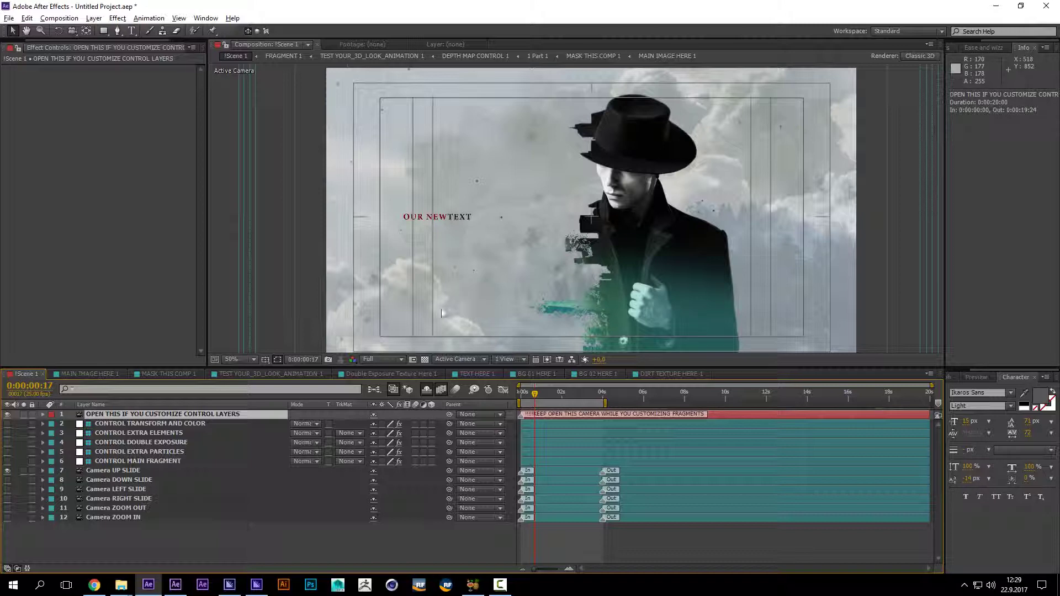
left_click(7, 414)
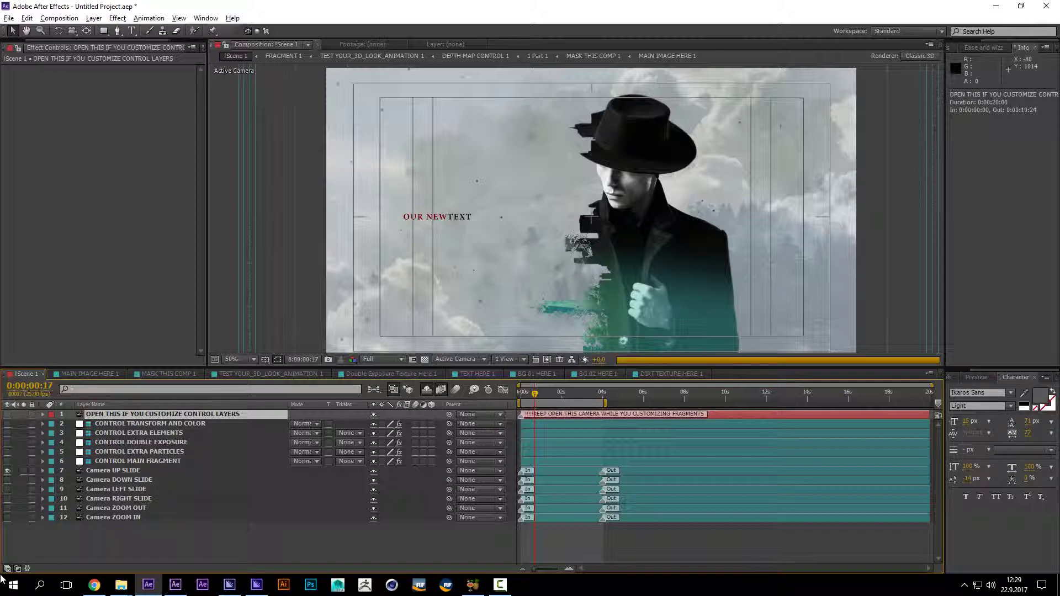
Step: Try Camera DOWN SLIDE in place of Camera UP SLIDE, and switch back to Camera UP SLIDE
left_click(120, 471)
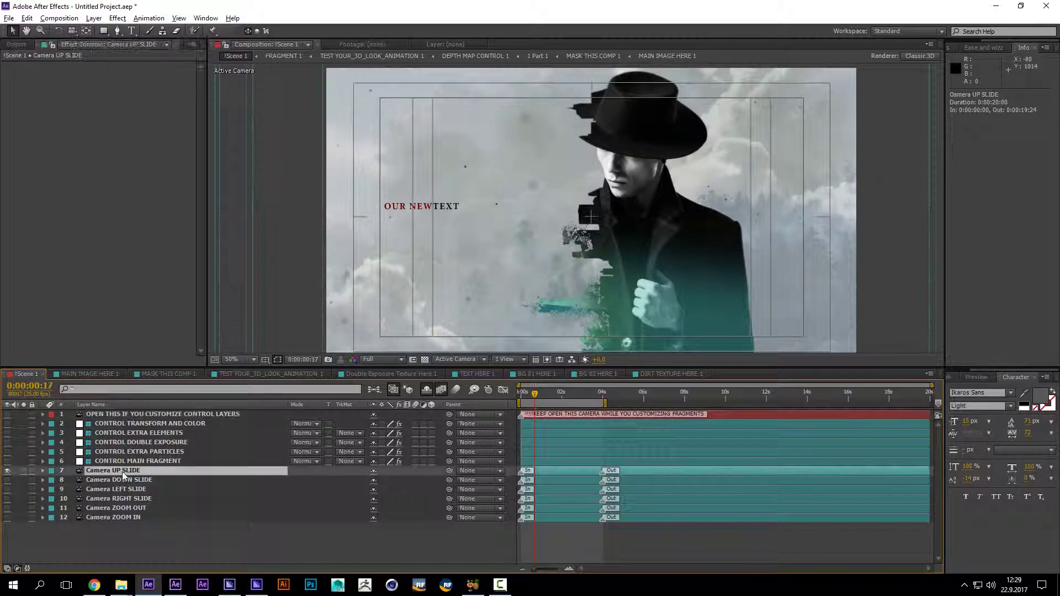
left_click(7, 470)
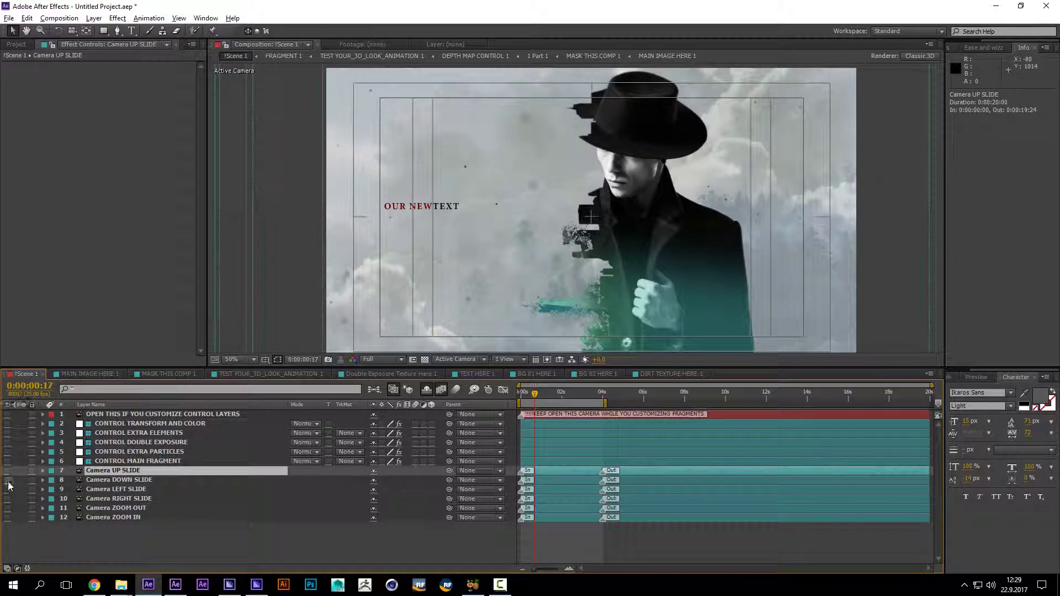
left_click(7, 479)
left_click(7, 480)
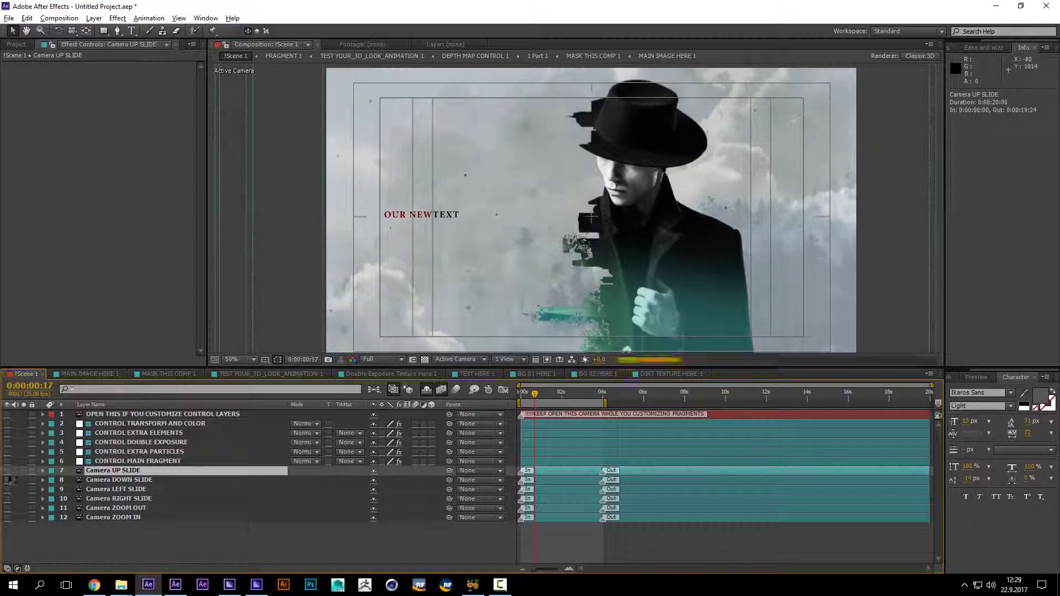
left_click(7, 471)
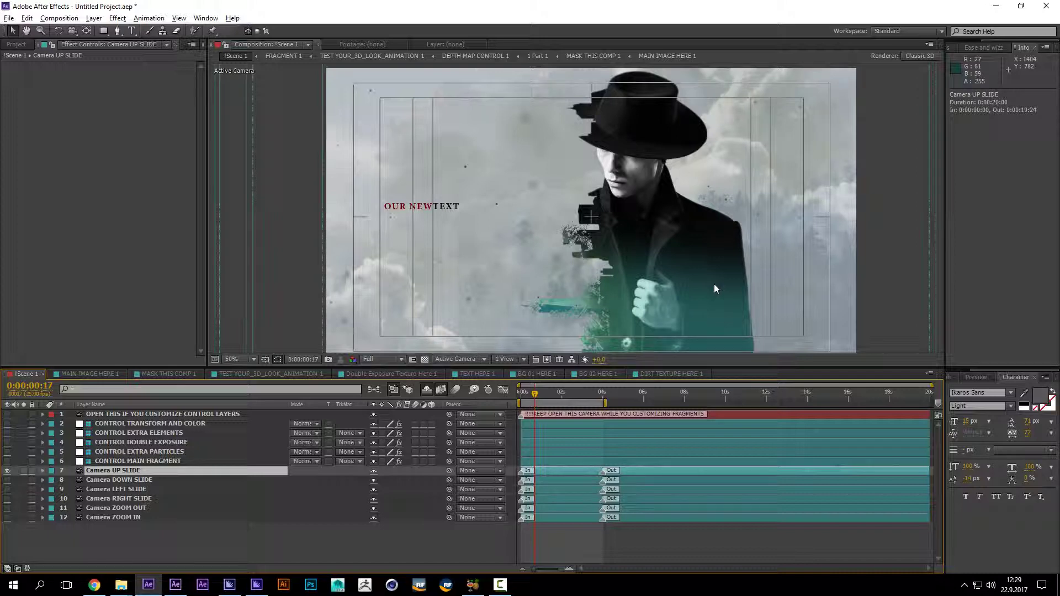
left_click(500, 584)
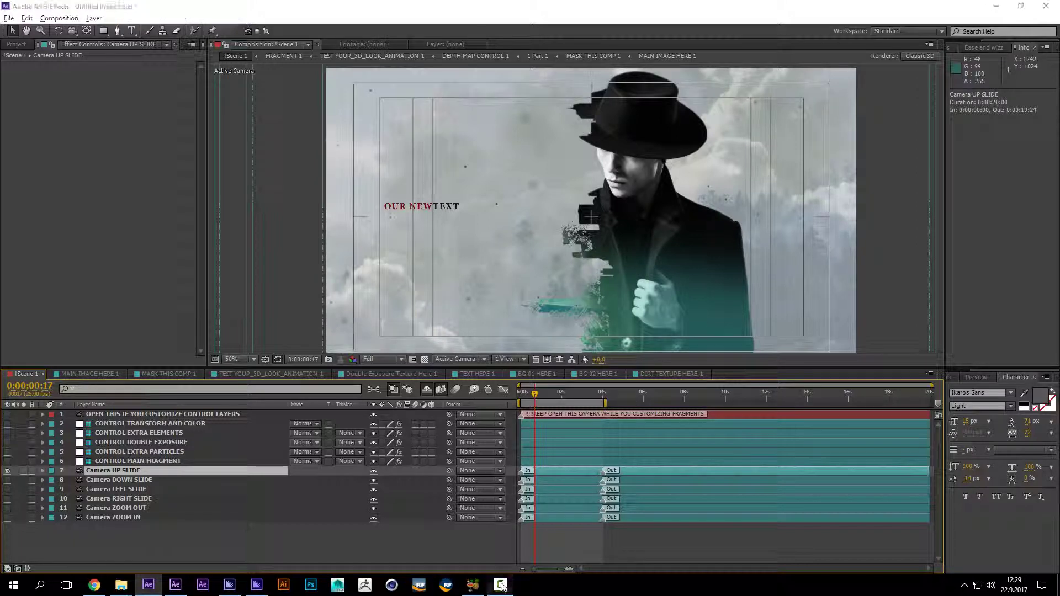